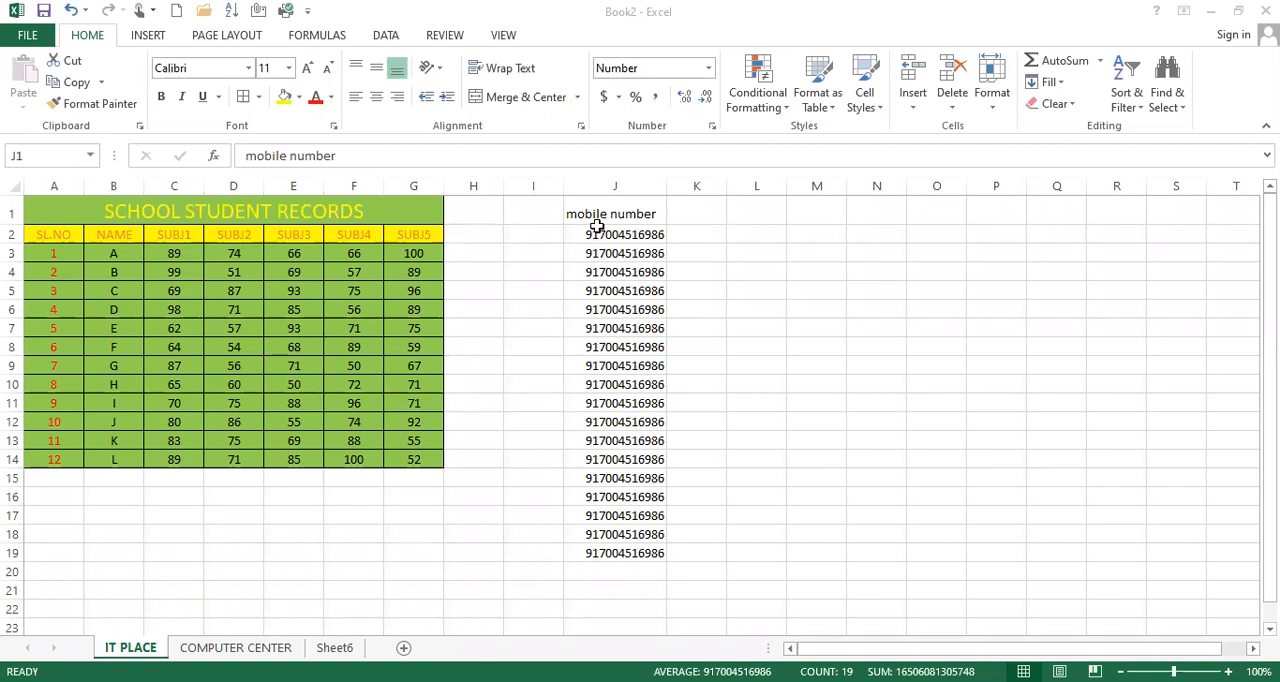
Step: Add decimal places to the mobile numbers in column J and remove them again to show whole numbers
key("ctrl+space")
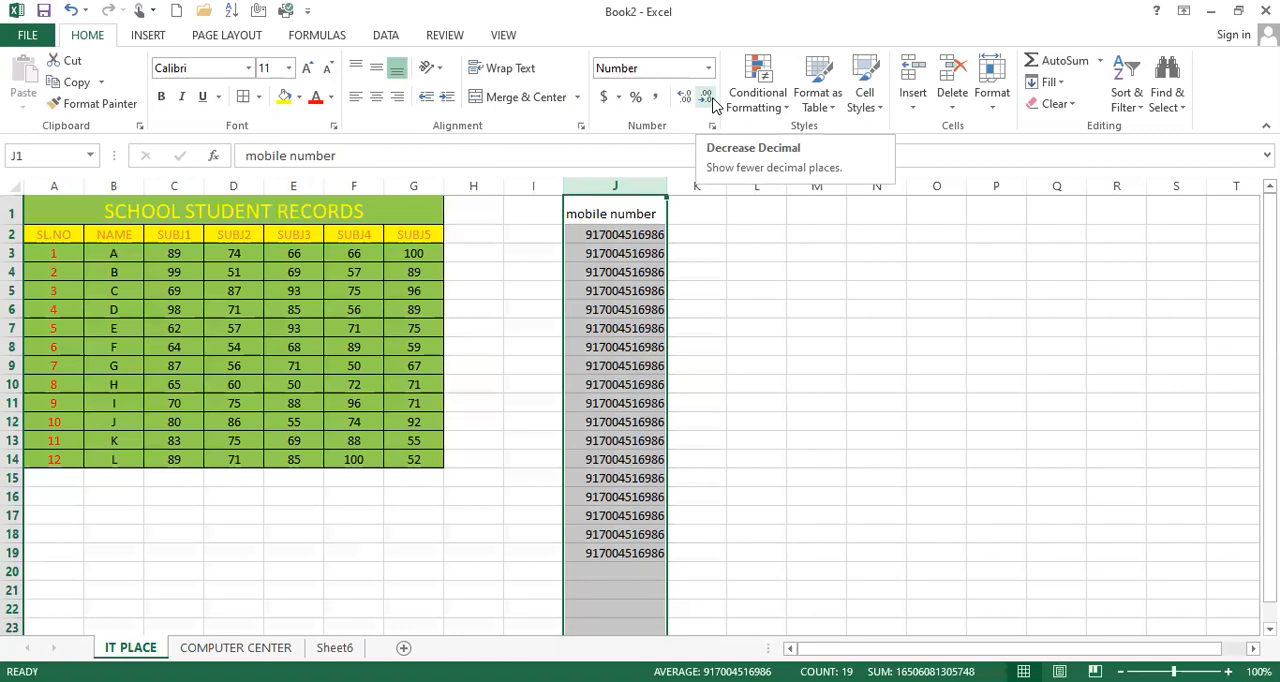
left_click(685, 97)
left_click(685, 97)
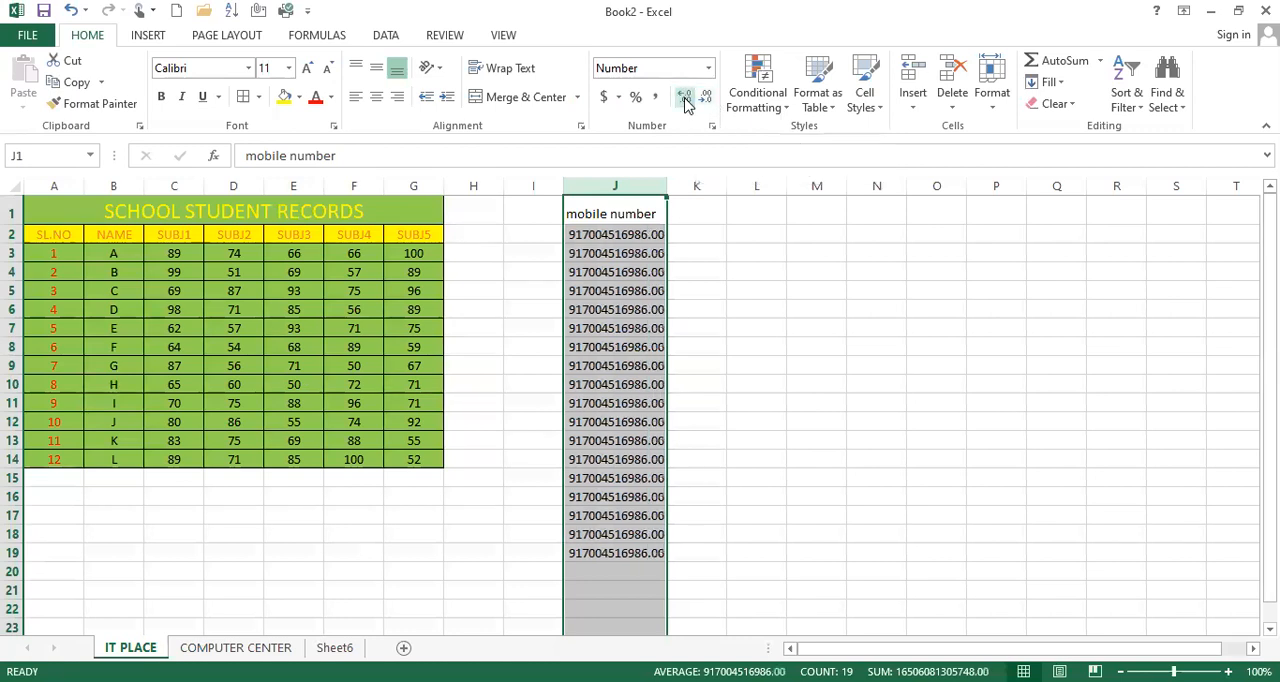
left_click(685, 97)
left_click(702, 98)
left_click(702, 98)
left_click(702, 98)
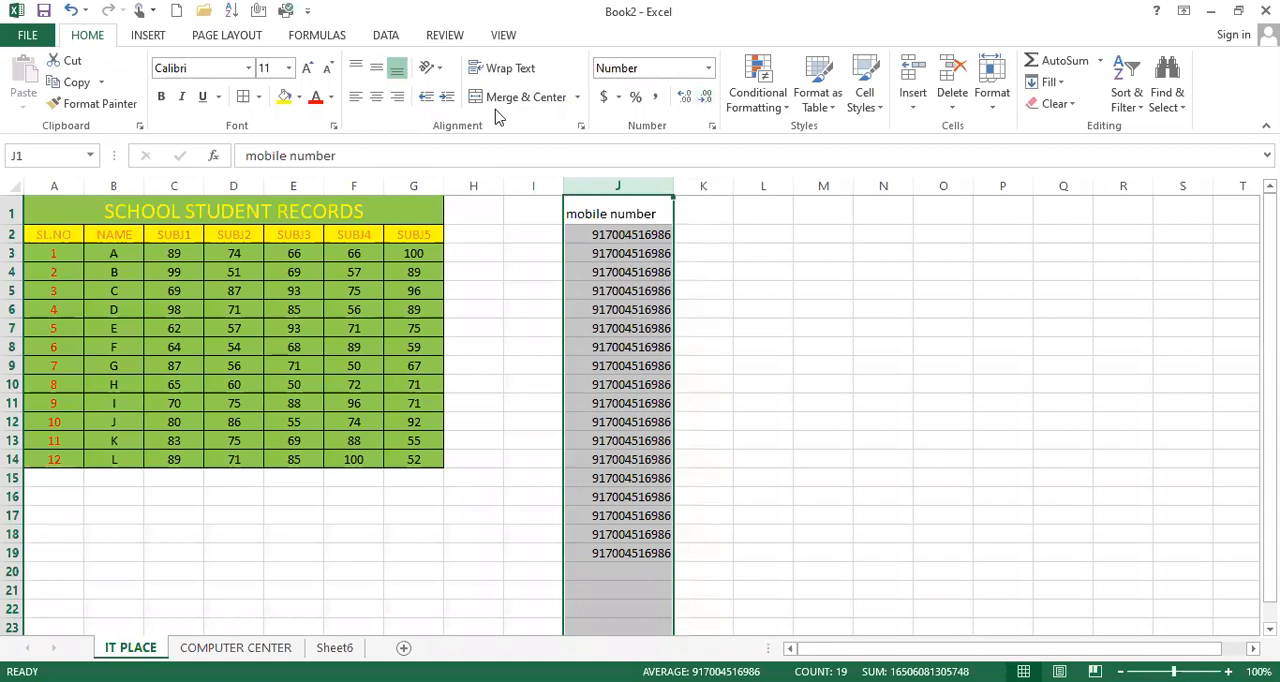
Step: Center the mobile number column horizontally and middle-align it vertically
left_click(379, 99)
left_click(376, 68)
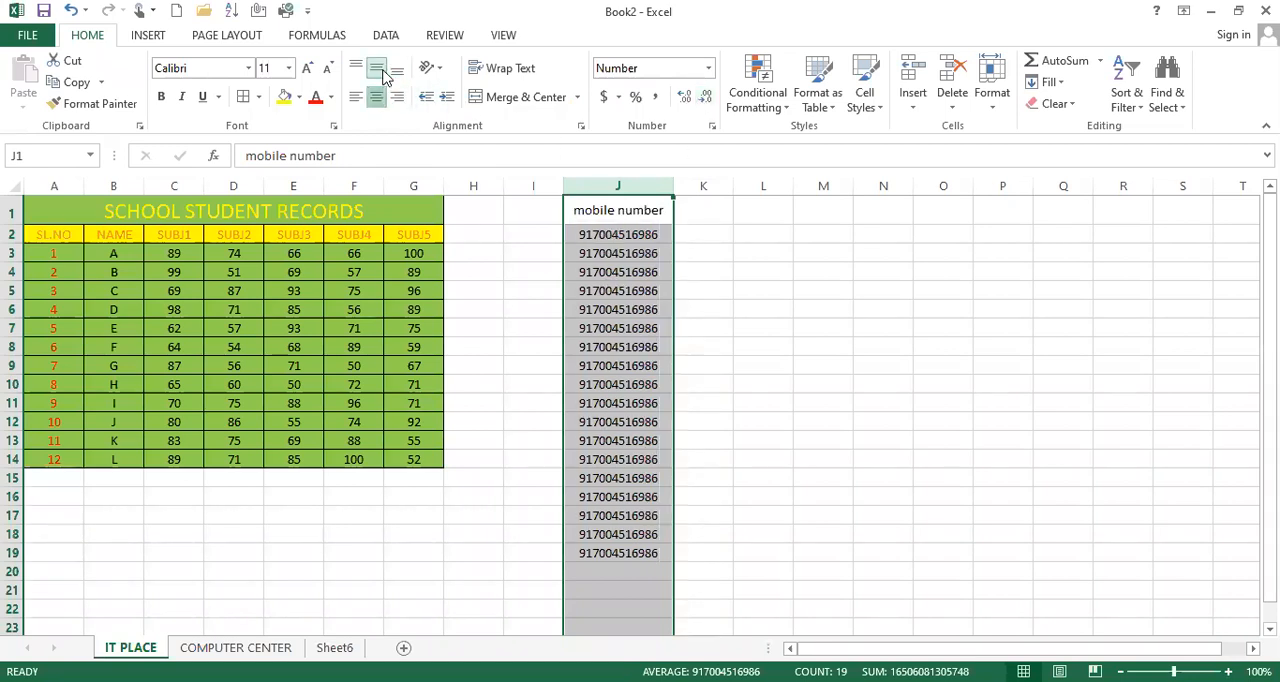
left_click(628, 440)
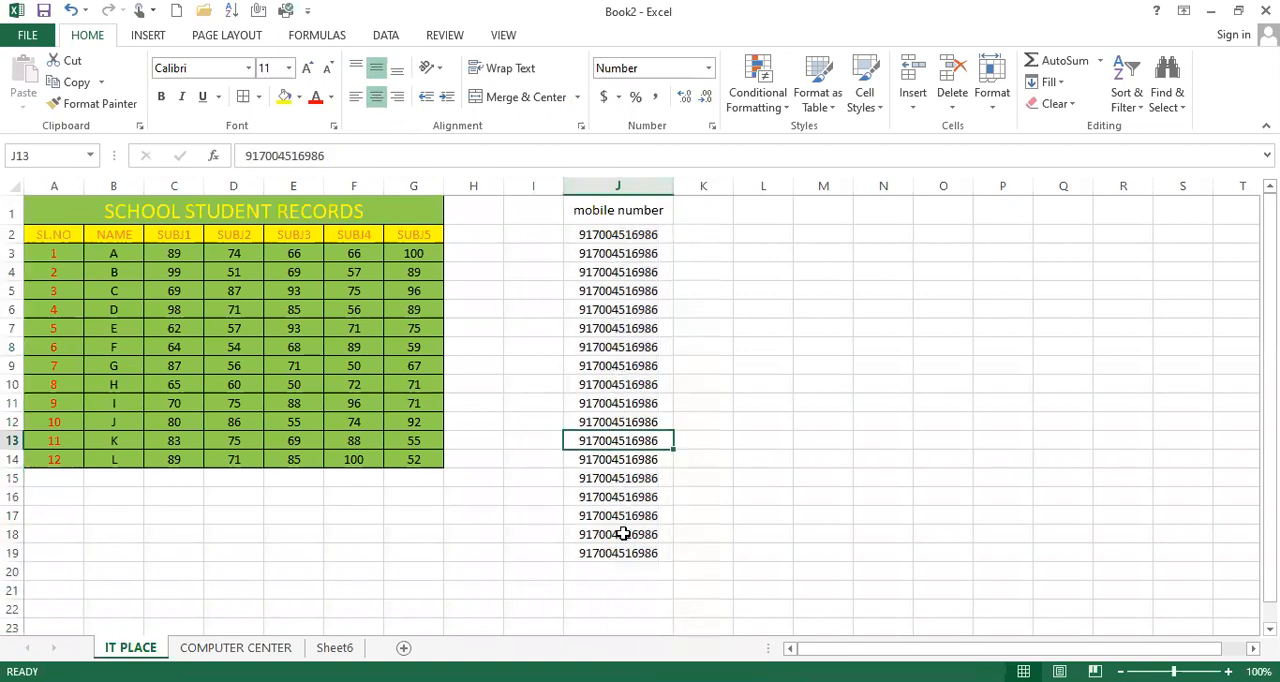
Step: Review the available number formats for cell J13, from General through Text
left_click(708, 68)
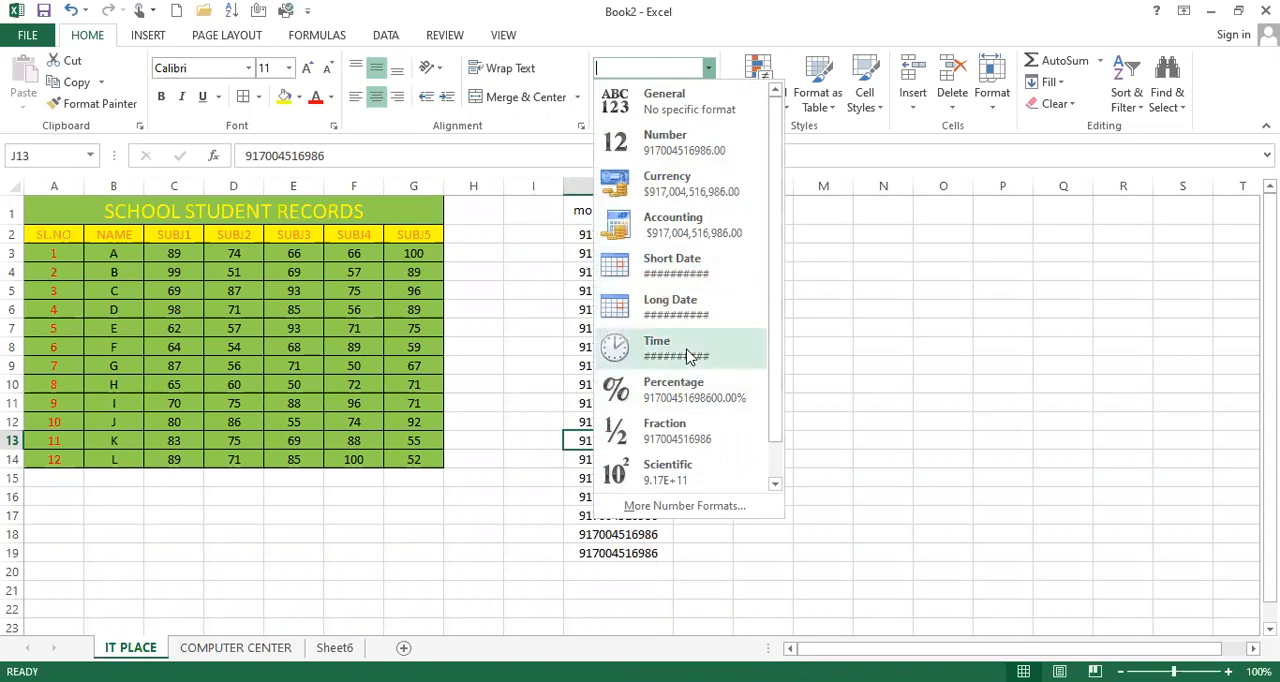
scroll(655, 390, "down", 1)
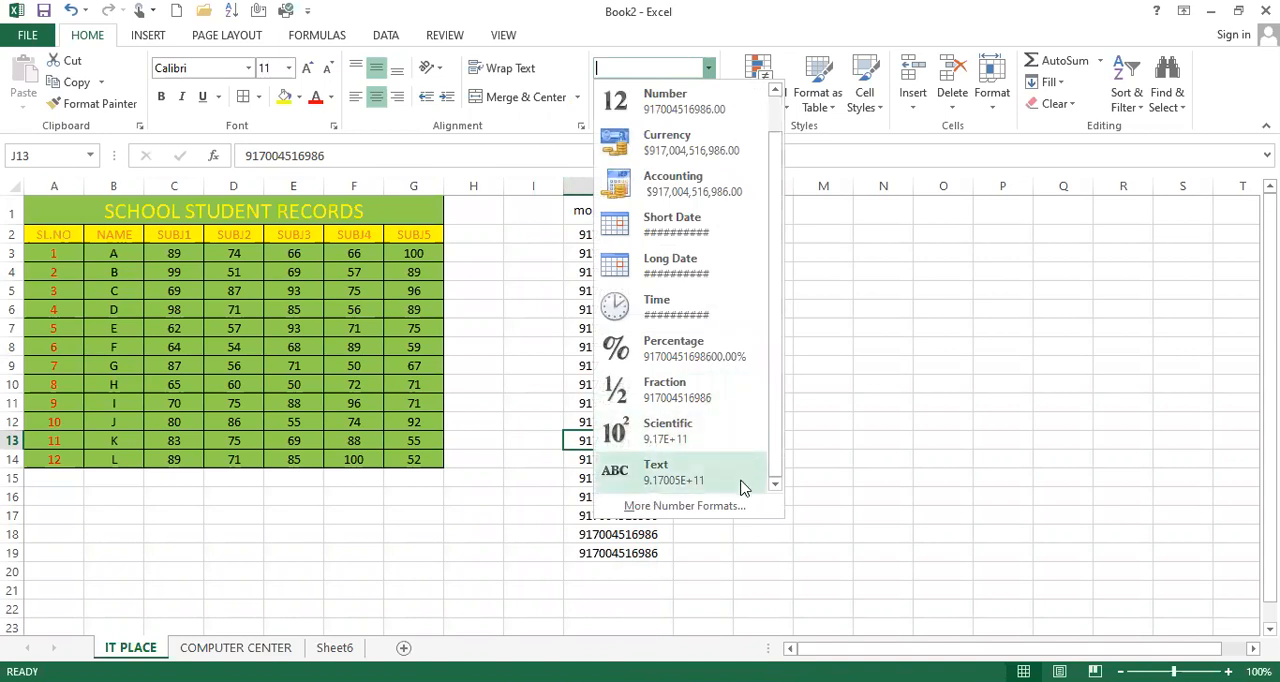
scroll(745, 423, "up", 1)
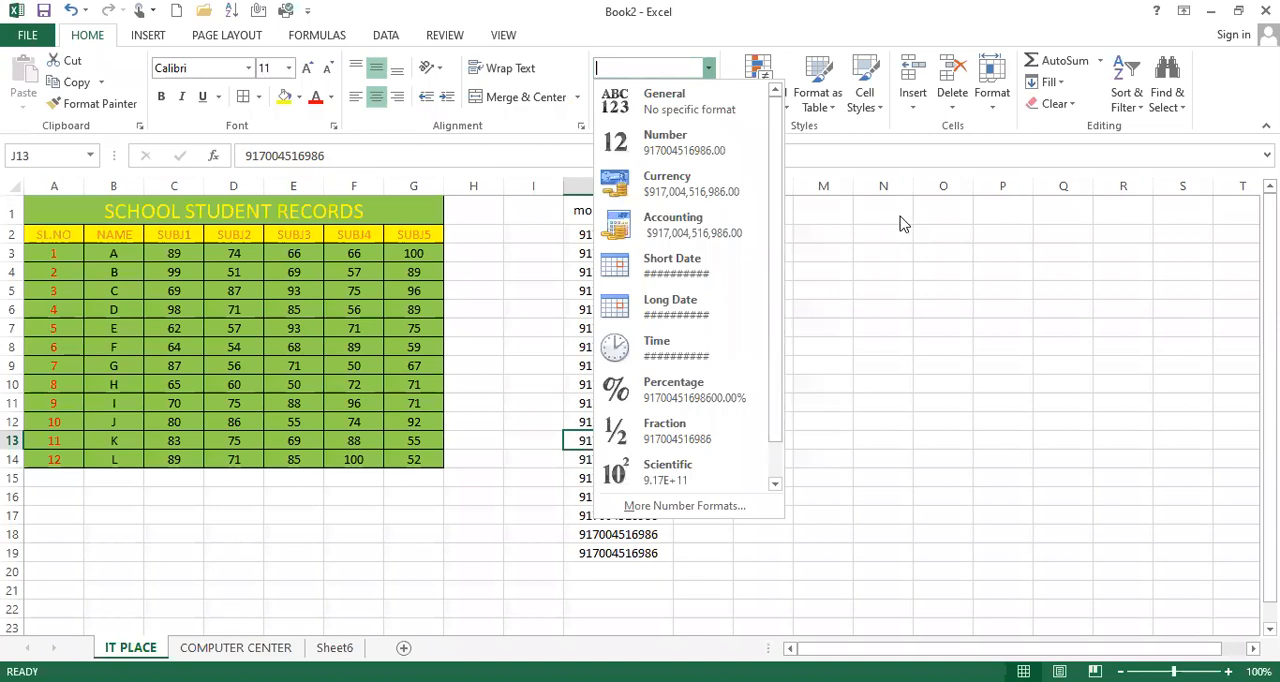
left_click(871, 209)
left_click(871, 209)
left_click(934, 257)
left_click(878, 327)
left_click(1003, 459)
left_click(1062, 368)
left_click(997, 277)
left_click(894, 324)
left_click(1000, 365)
left_click(1000, 309)
left_click(952, 288)
left_click(1002, 276)
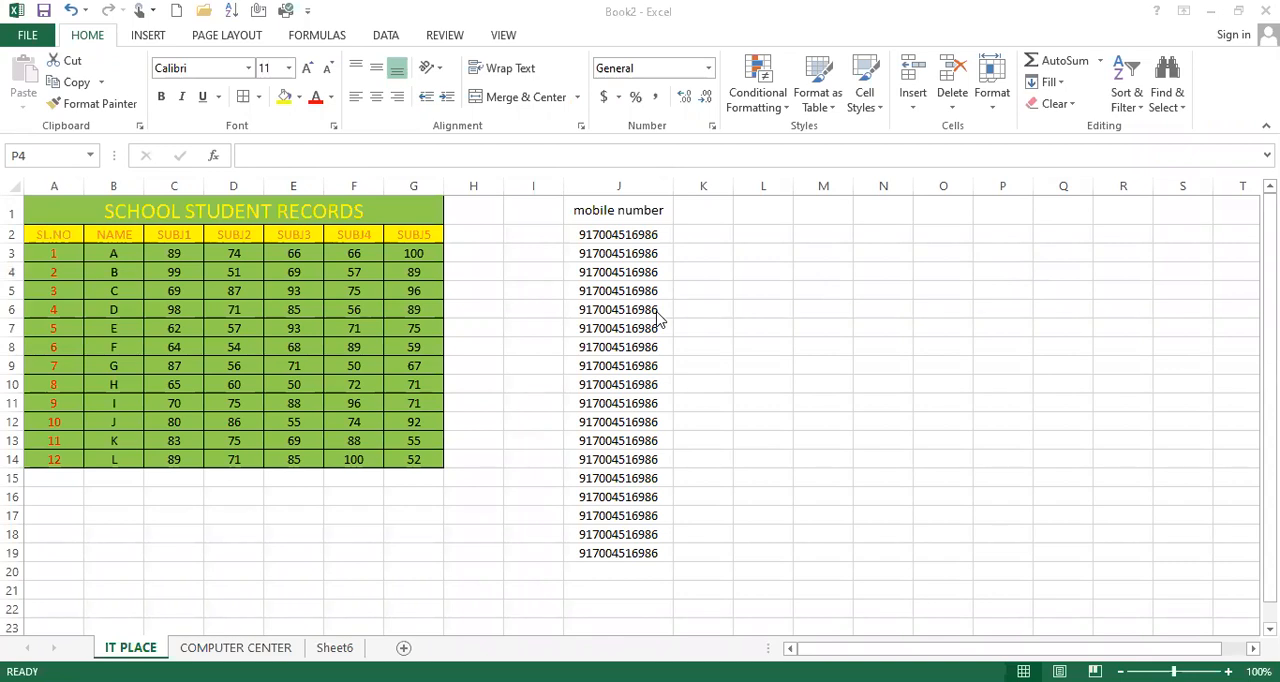
left_click(624, 184)
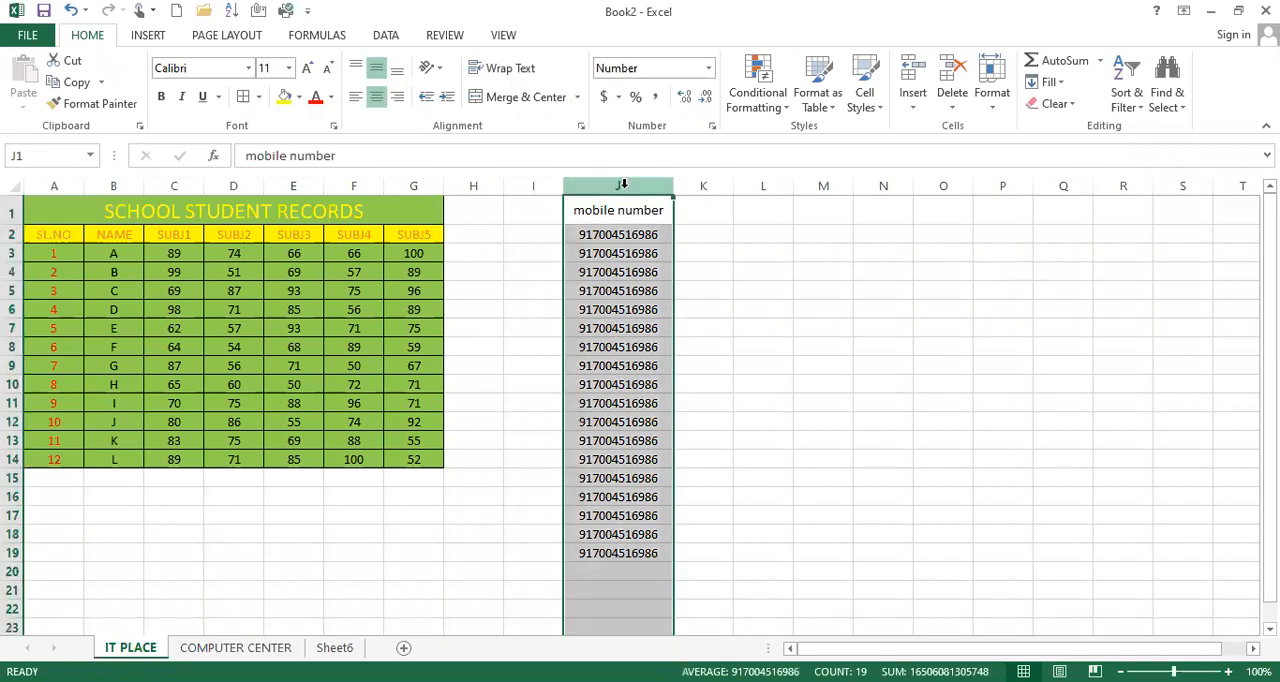
left_click(703, 186)
left_click(612, 187)
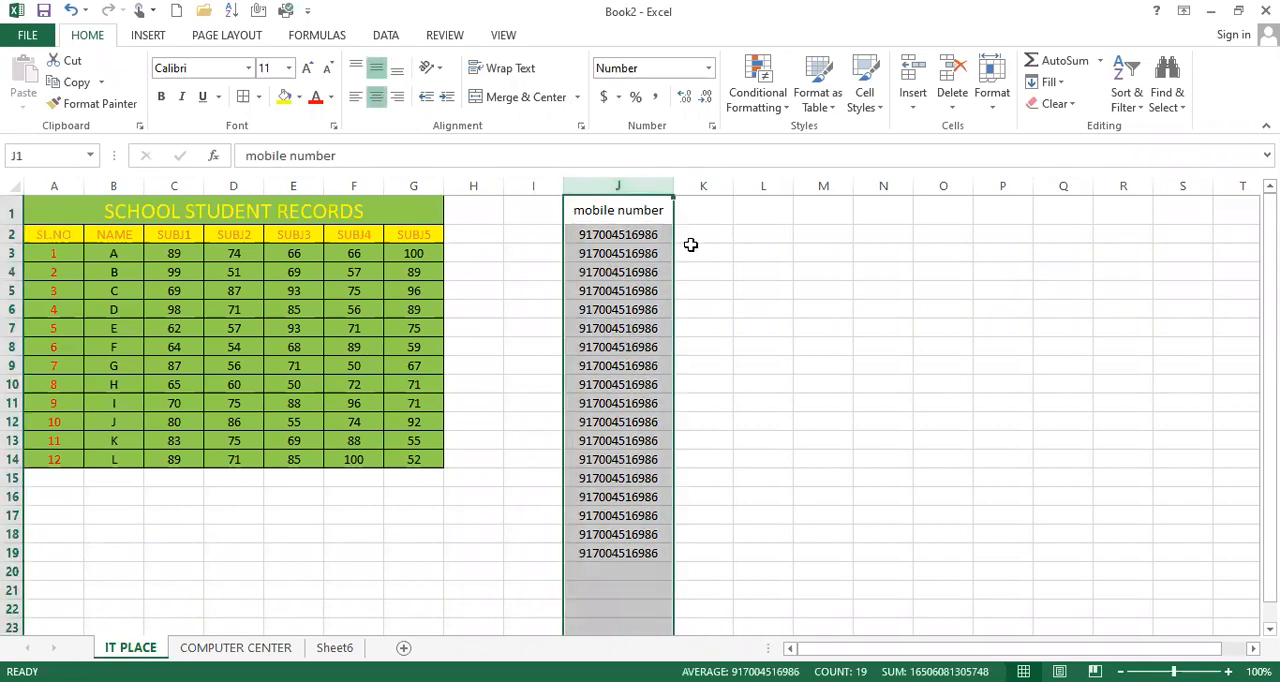
left_click(766, 184)
left_click(826, 184)
left_click_drag(826, 184, 759, 184)
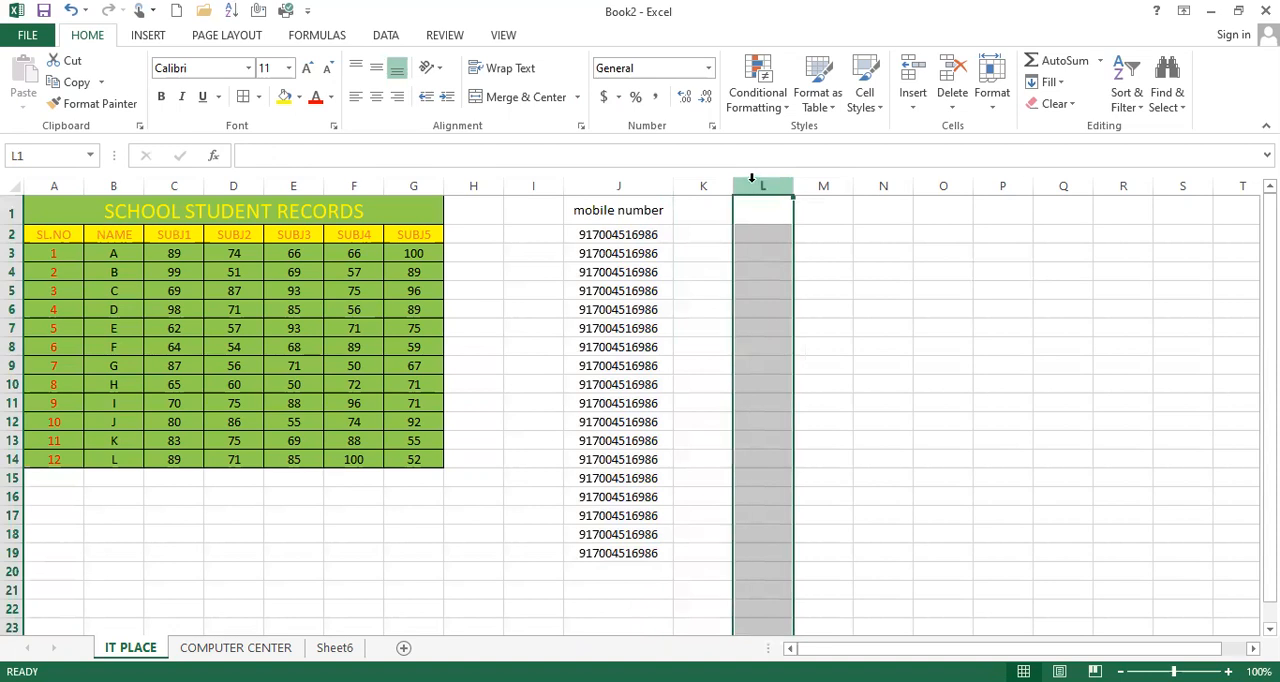
left_click(708, 67)
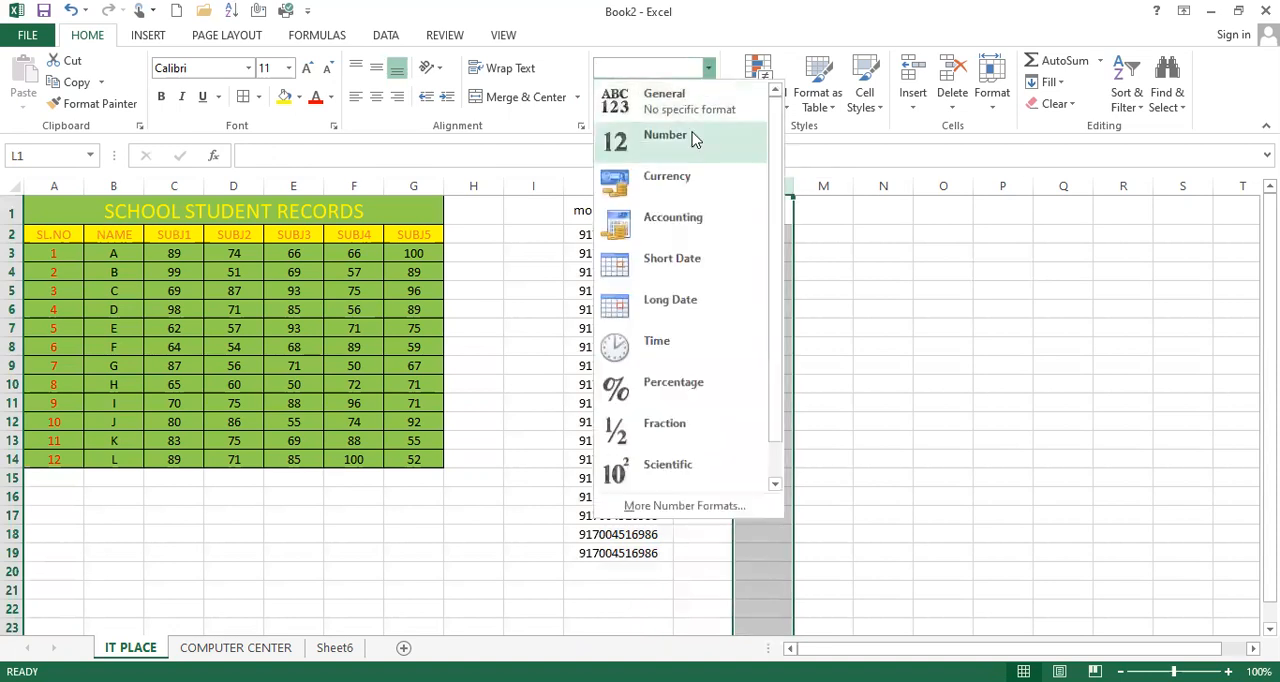
left_click(695, 139)
left_click(769, 230)
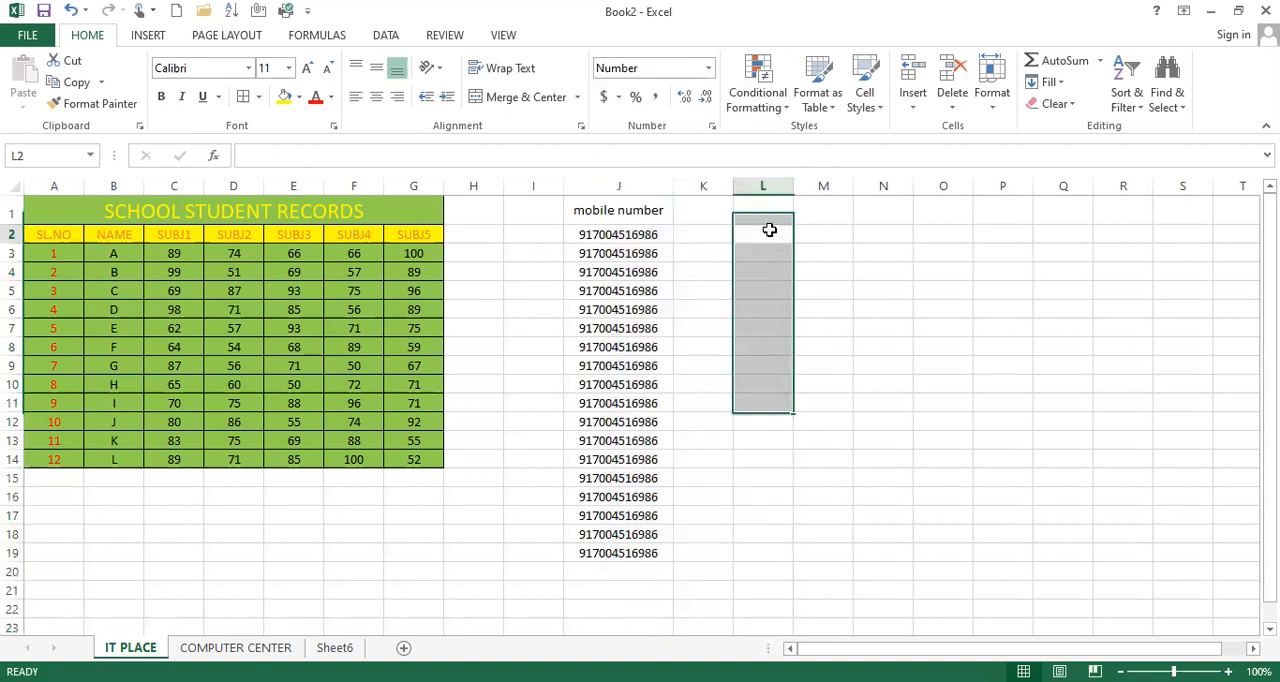
type("21343245526u2569856")
key("Return")
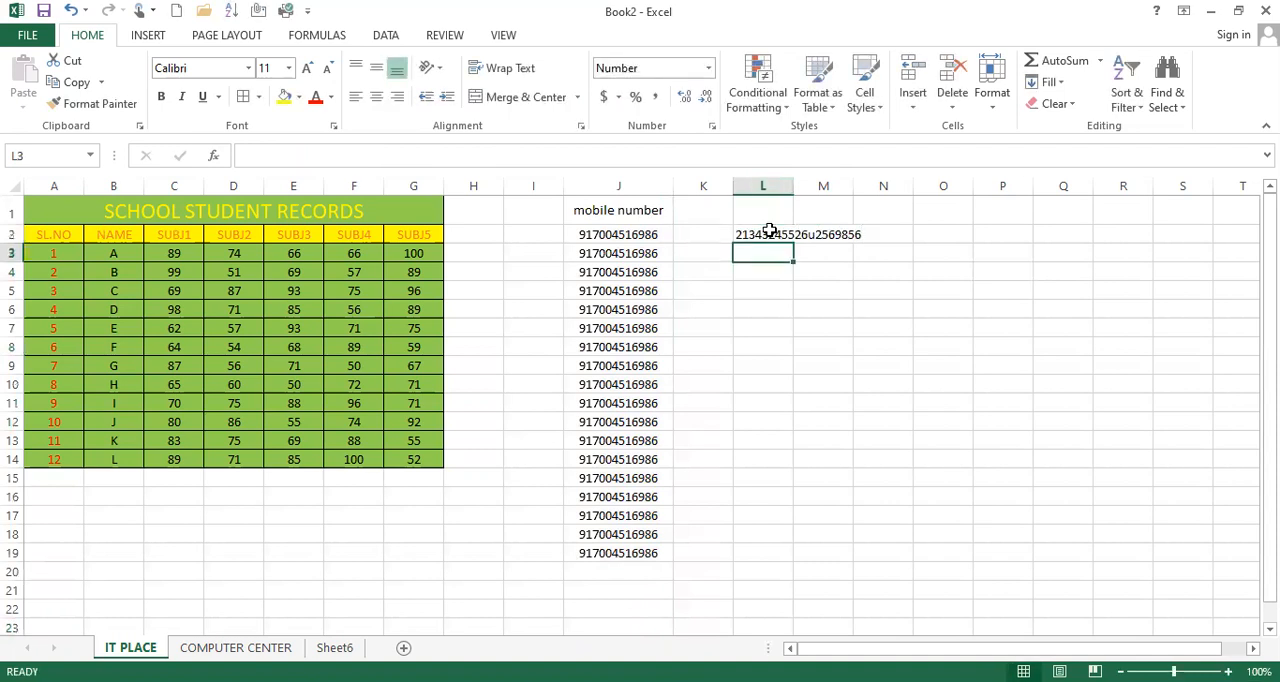
Step: Autofit the width of column L to its entry and clear cell L2
double_click(793, 183)
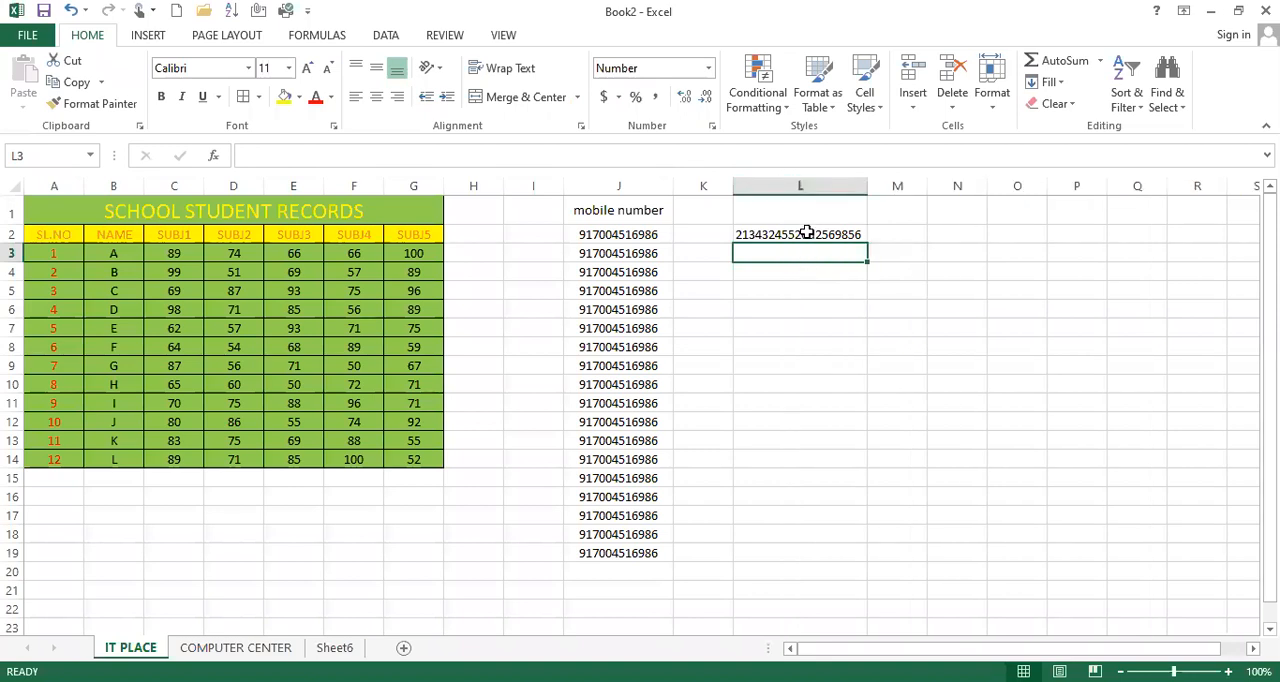
left_click(806, 233)
key("Delete")
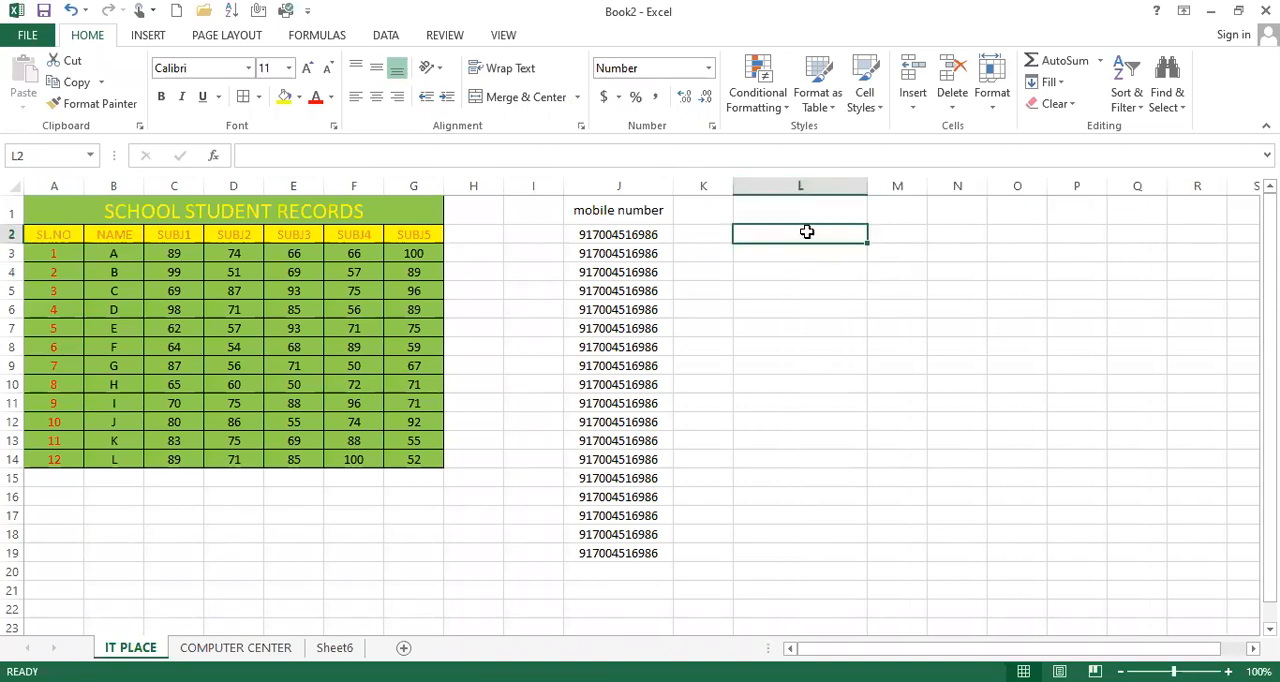
left_click(911, 180)
left_click(975, 180)
left_click(1025, 180)
left_click(1059, 178)
mouse_move(1130, 180)
left_mouse_down()
mouse_move(1190, 180)
mouse_move(1123, 183)
left_mouse_up()
left_click(1077, 186)
left_click(1017, 184)
left_click(957, 185)
left_click(905, 186)
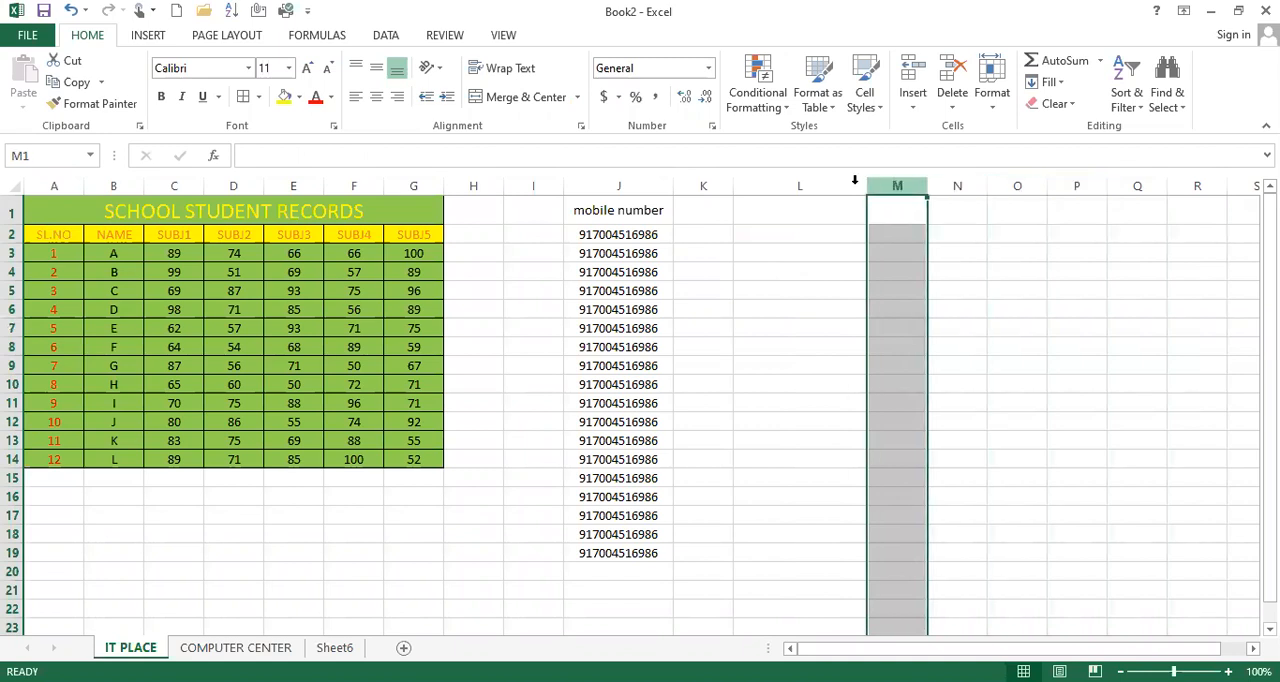
left_click(708, 68)
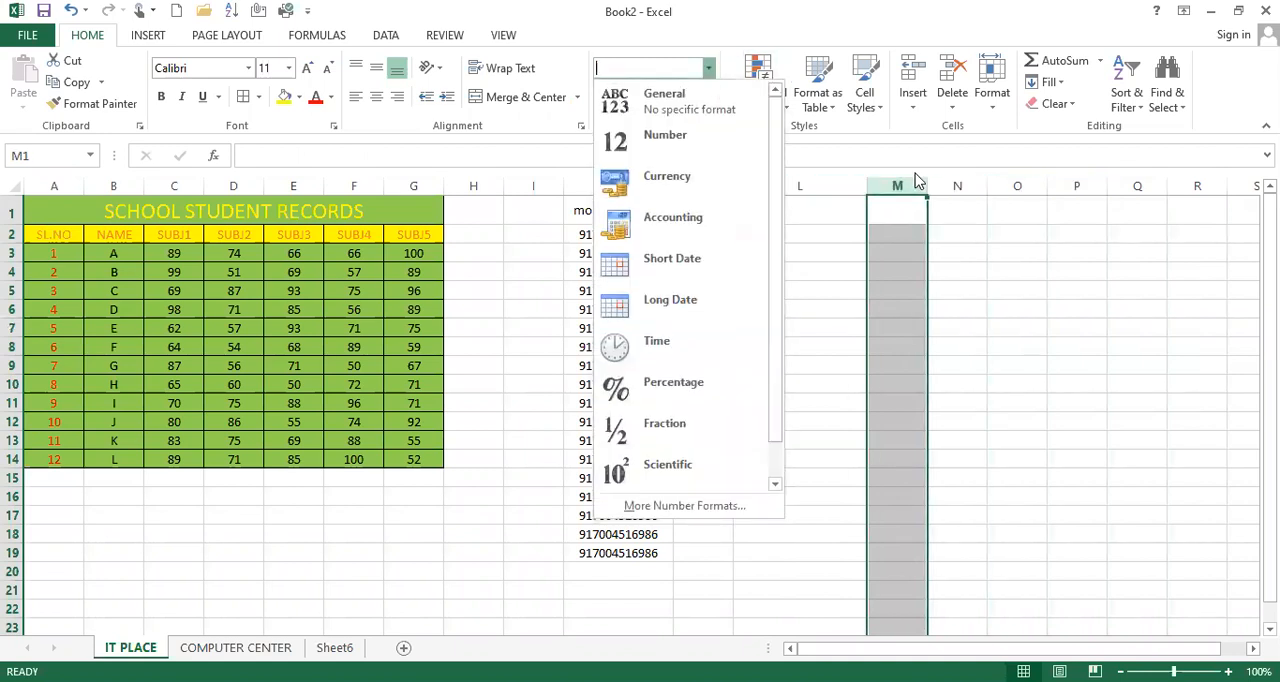
left_click(987, 185)
left_click(941, 184)
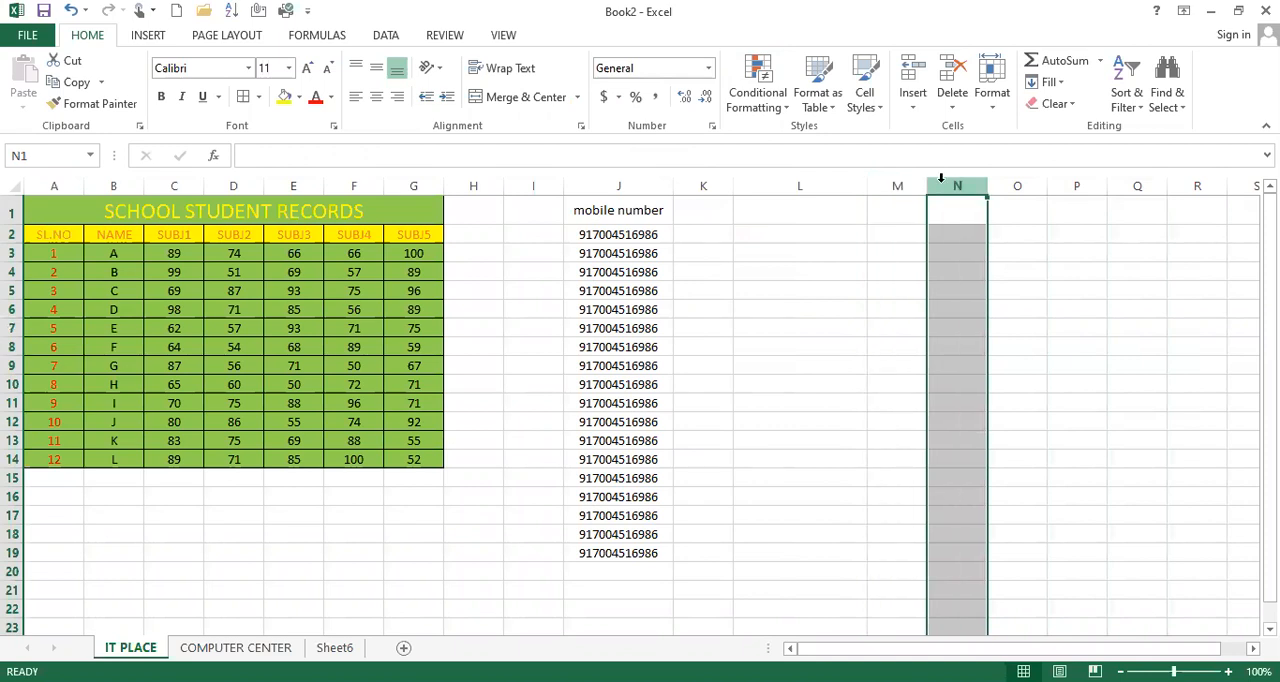
left_click(709, 68)
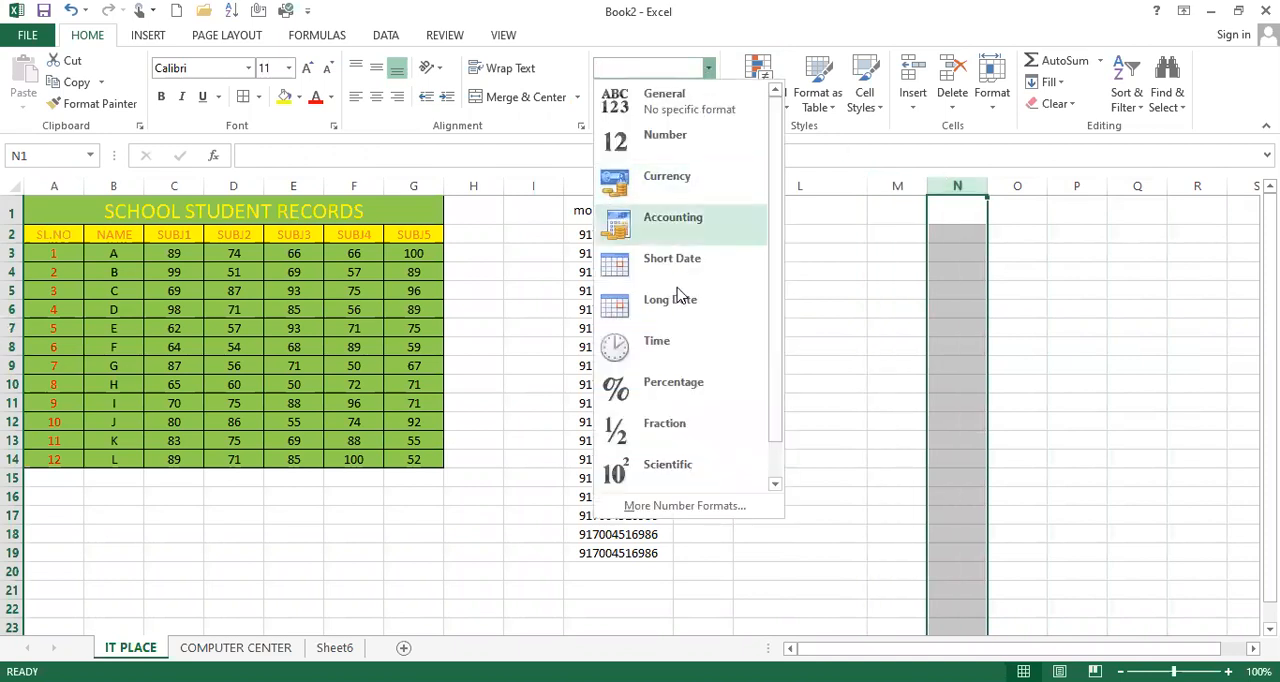
left_click(696, 140)
left_click(955, 240)
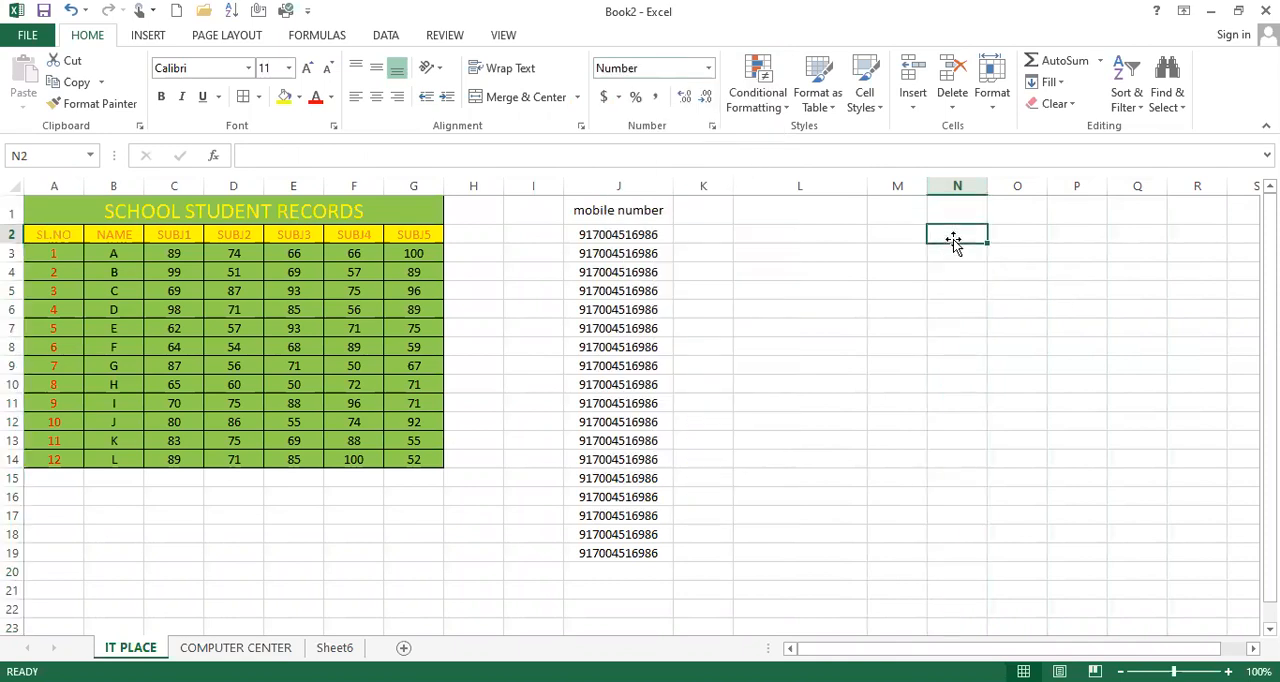
type("576567874546487087")
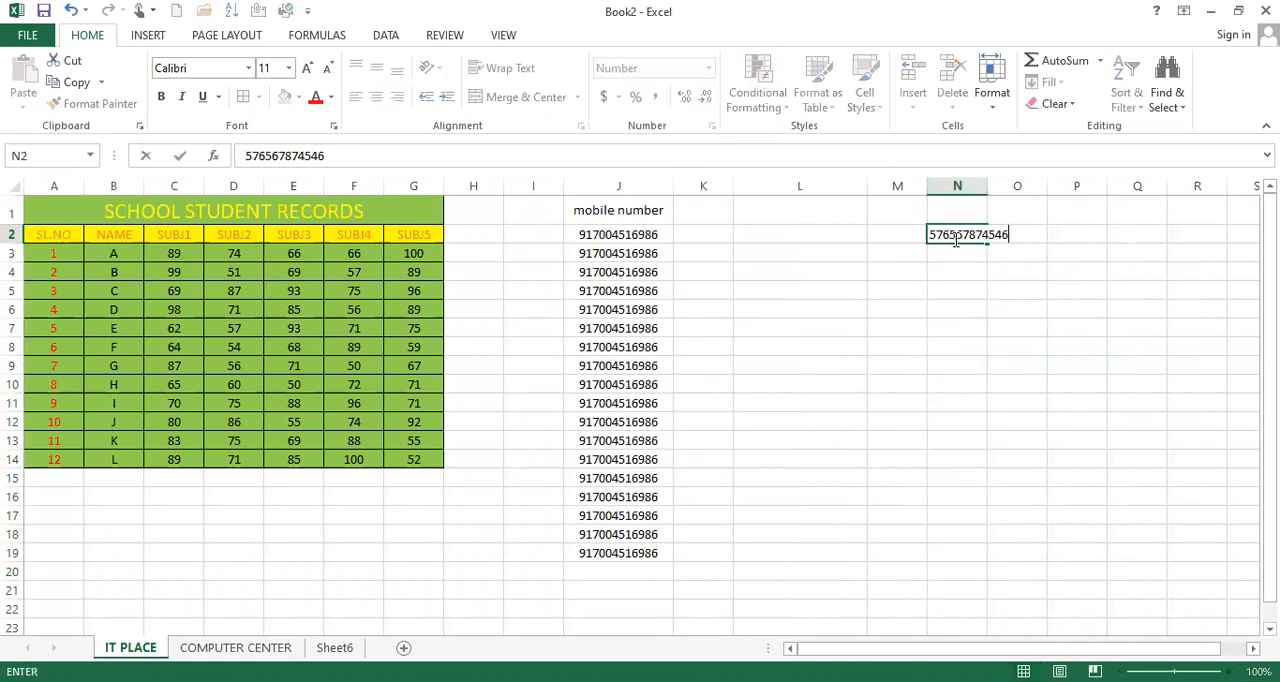
key("Return")
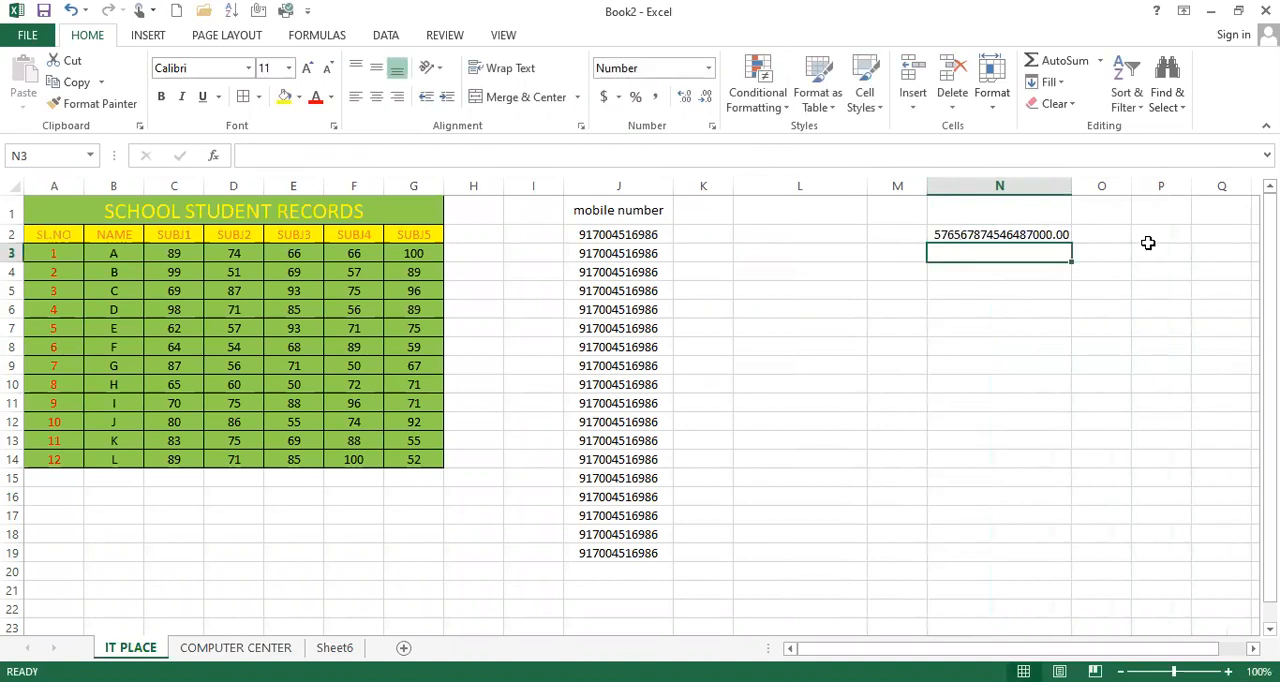
Step: Remove both decimal places from the number in cell N2
left_click(1000, 238)
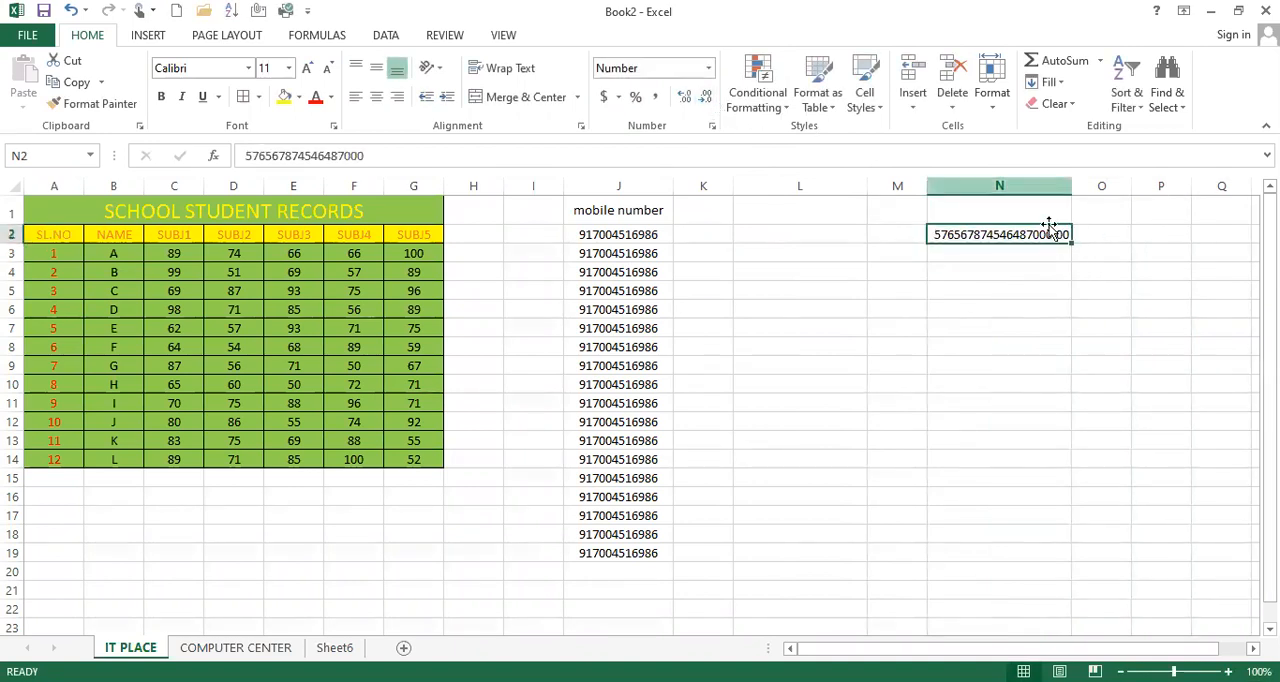
left_click(706, 98)
left_click(706, 98)
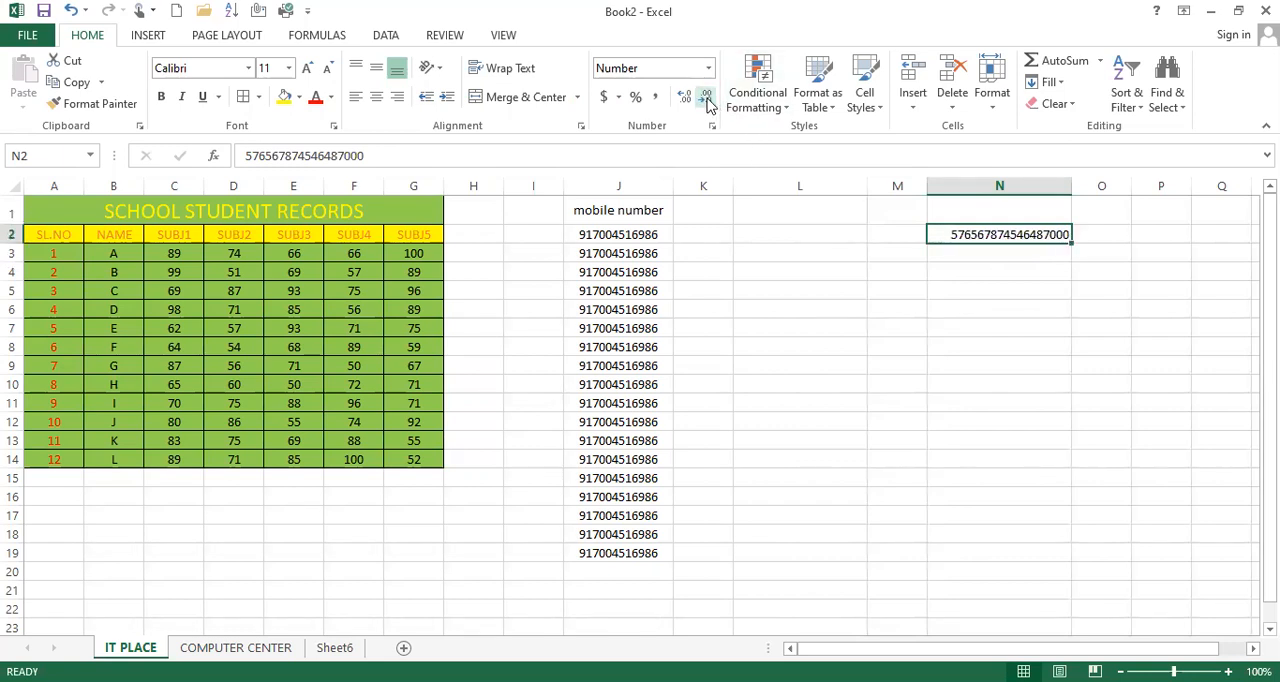
key("Return")
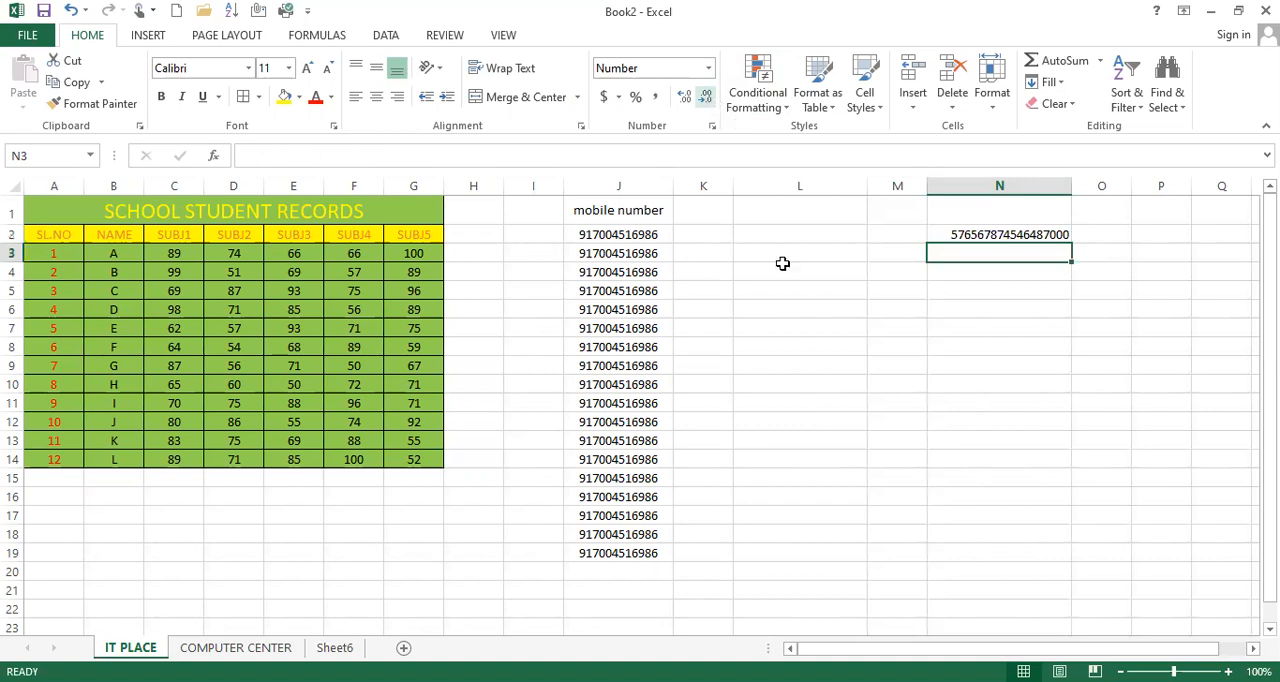
left_click(1012, 275)
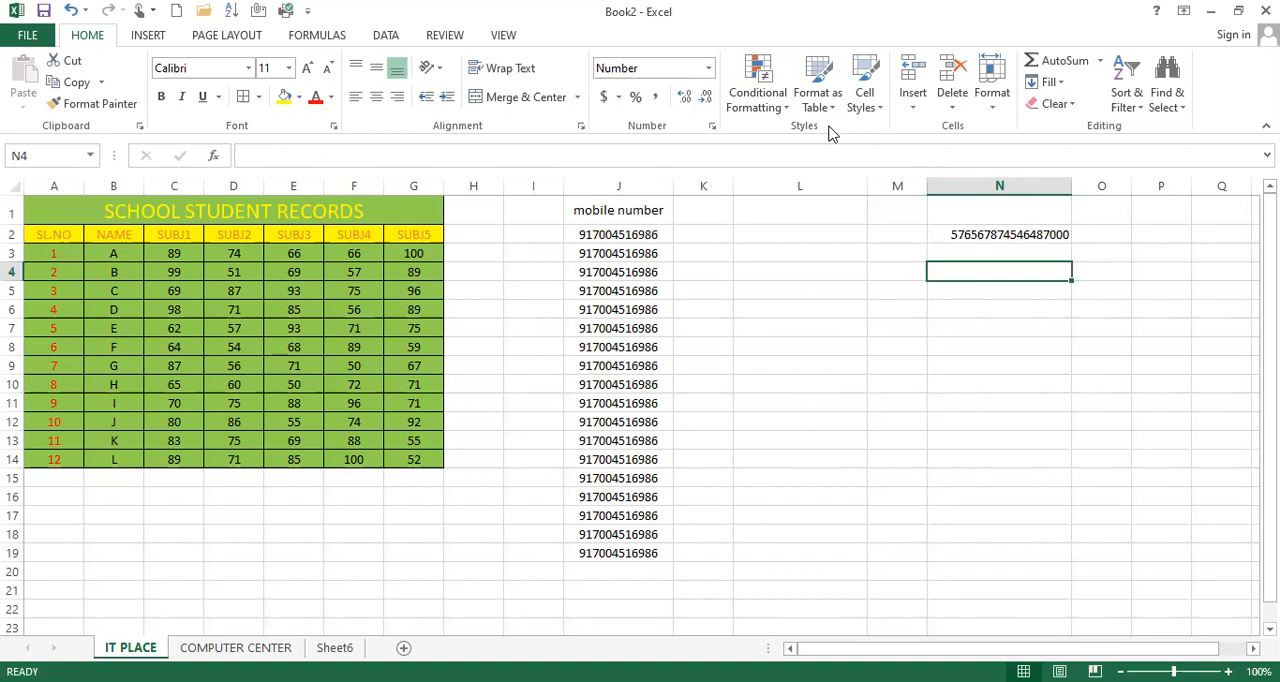
Step: Clear the contents of J1:N19, including the mobile number list and the test number
left_click(781, 110)
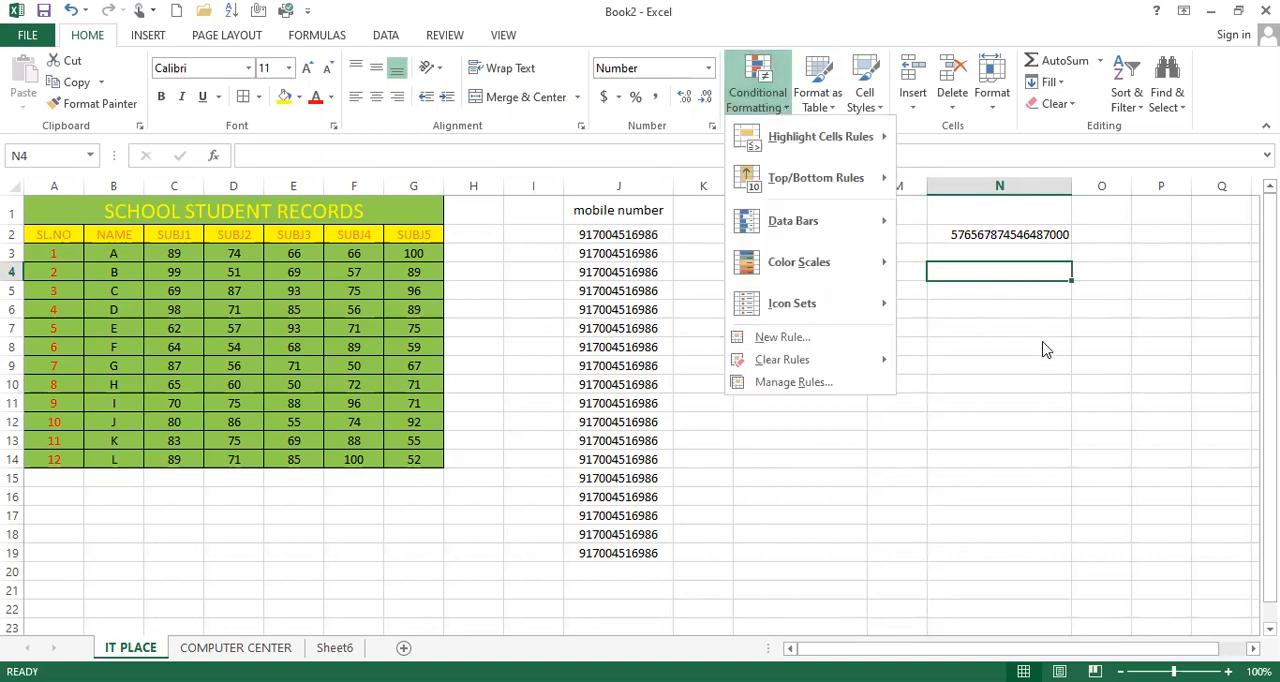
left_click(623, 206)
left_click_drag(618, 210, 1016, 559)
key("Delete")
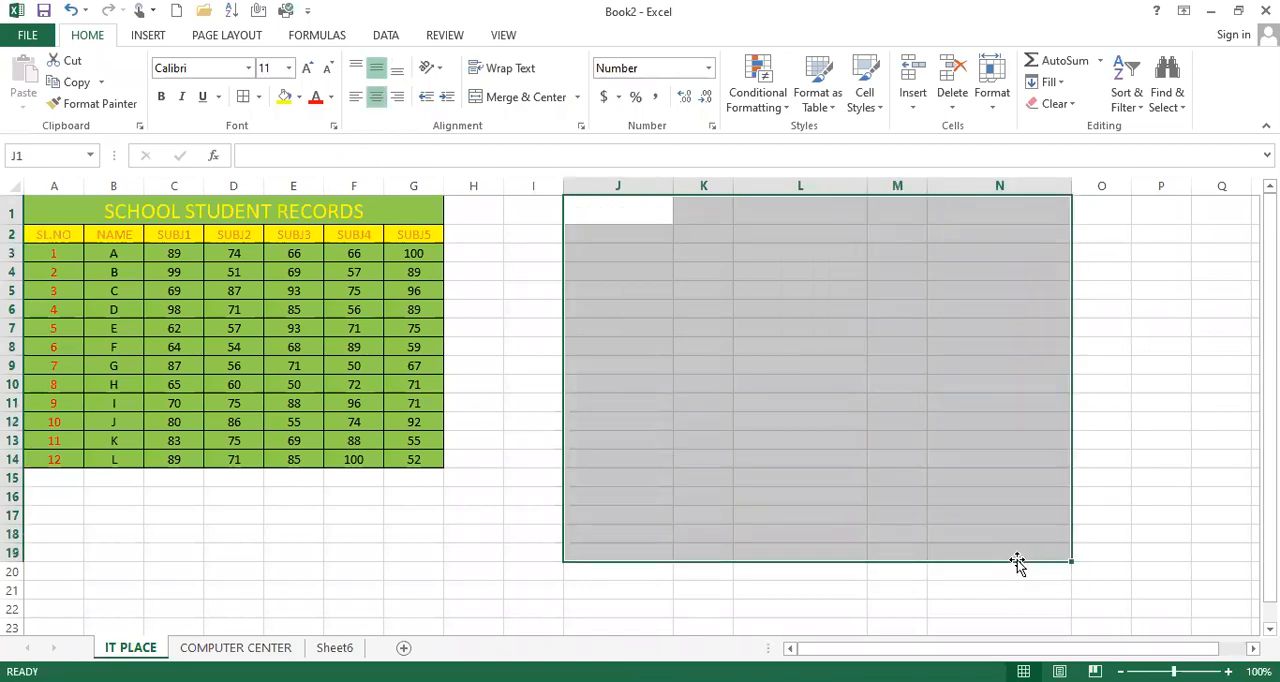
left_click(809, 423)
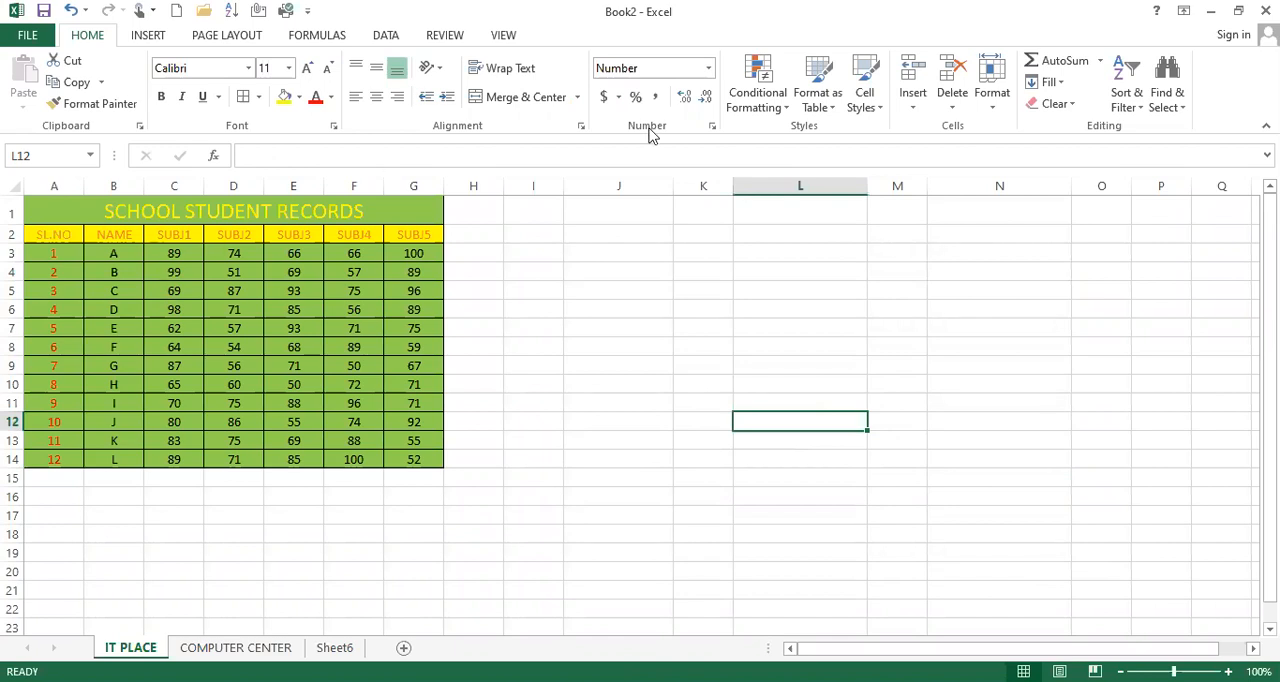
Step: Look over the Highlight Cells Rules available under Conditional Formatting
left_click(772, 100)
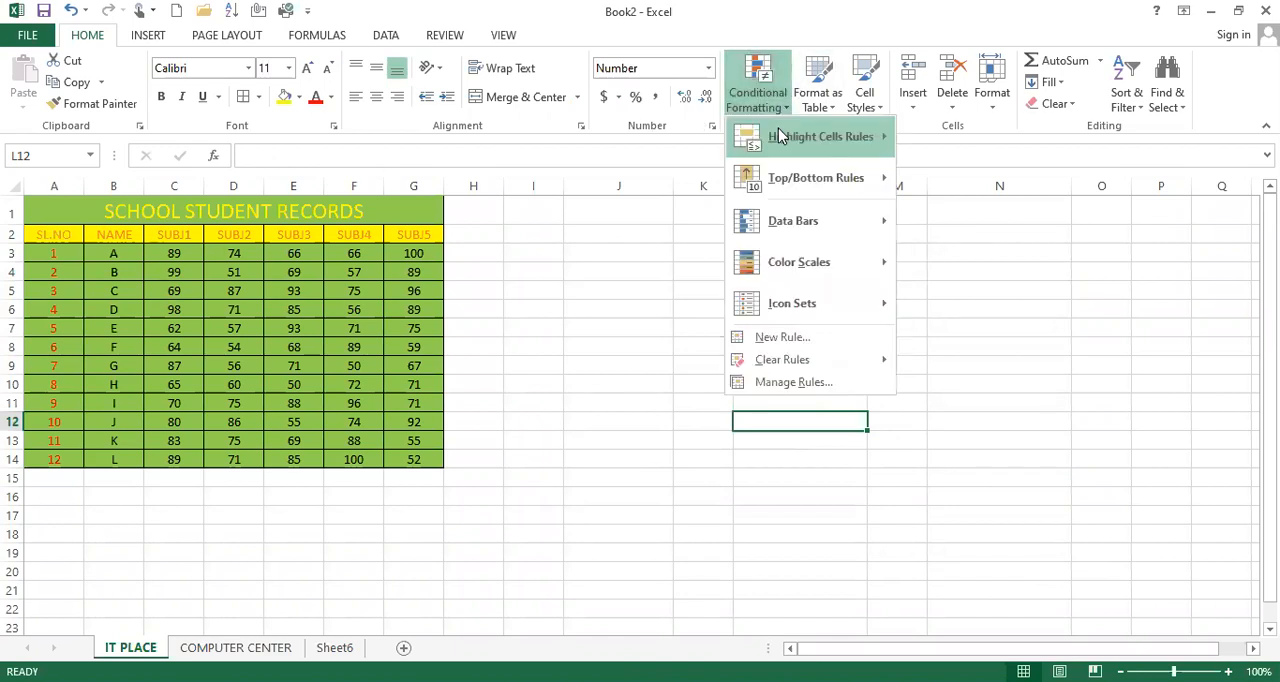
mouse_move(873, 141)
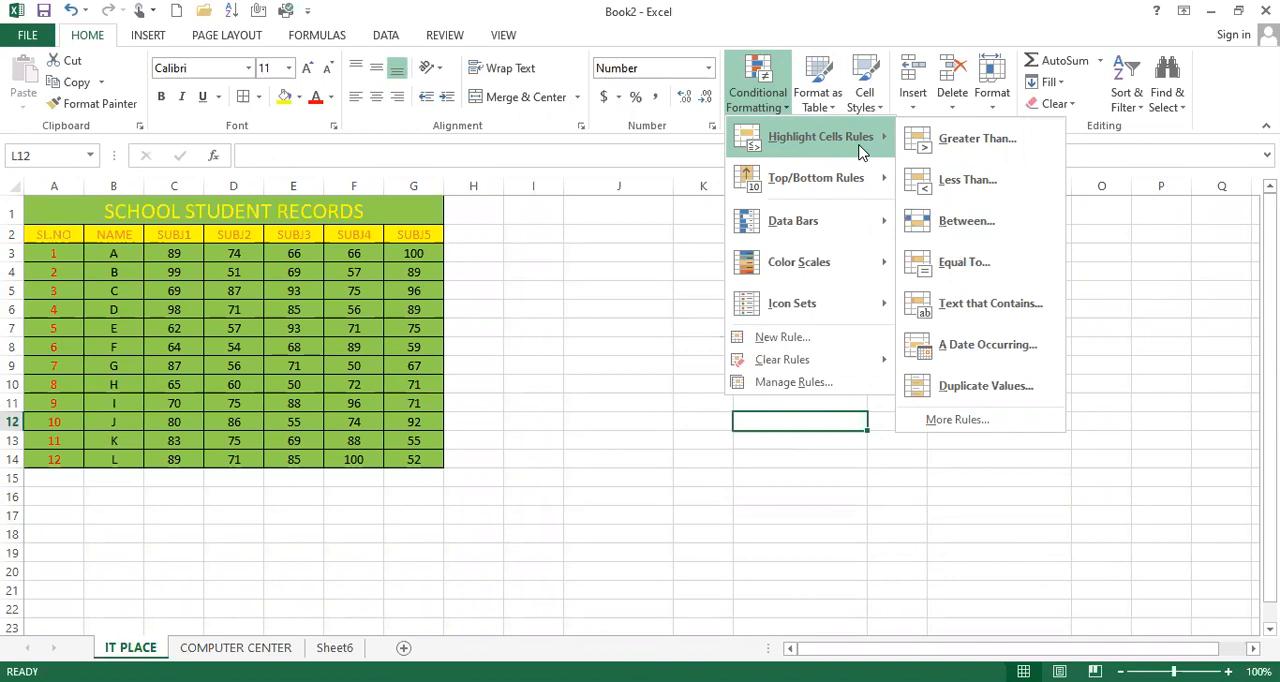
left_click(1125, 595)
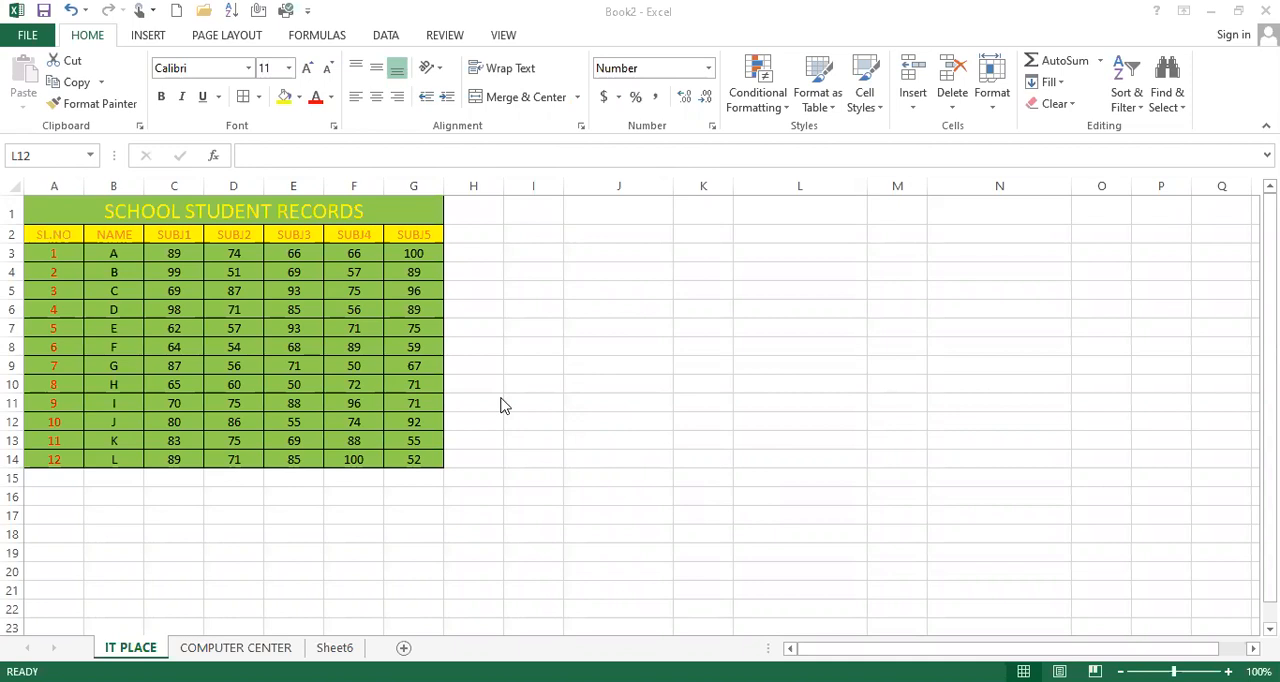
left_click(326, 318)
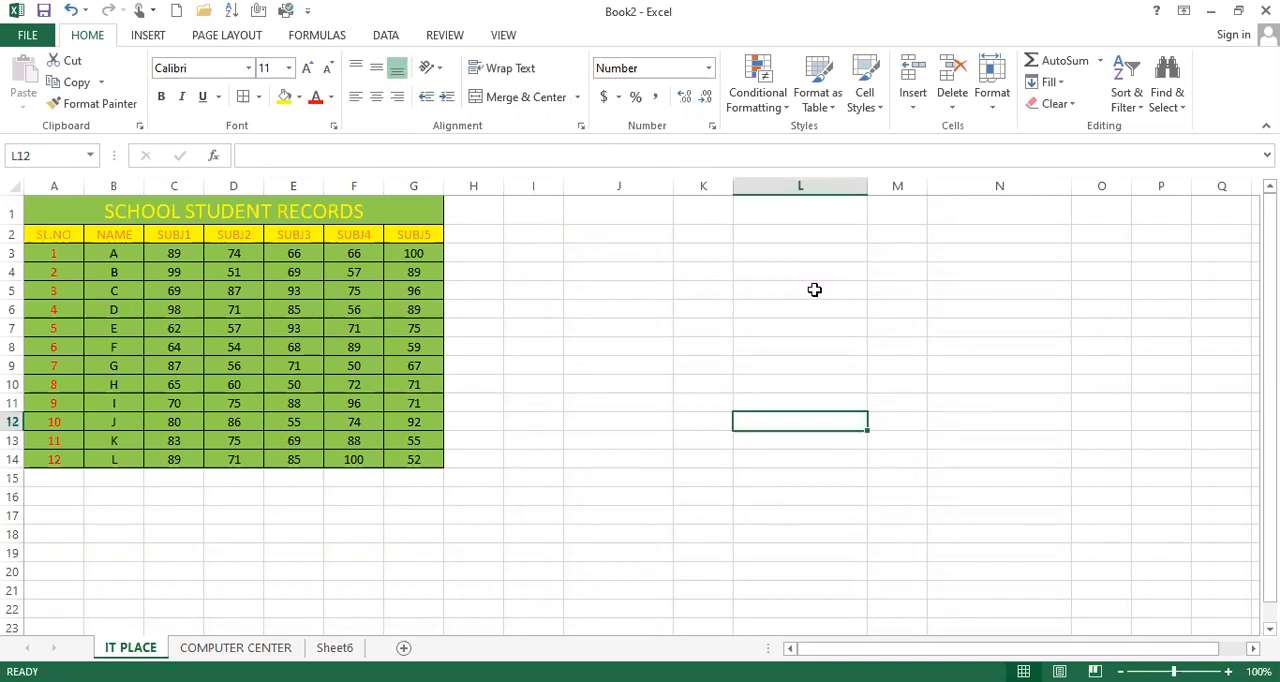
key("alt+F11")
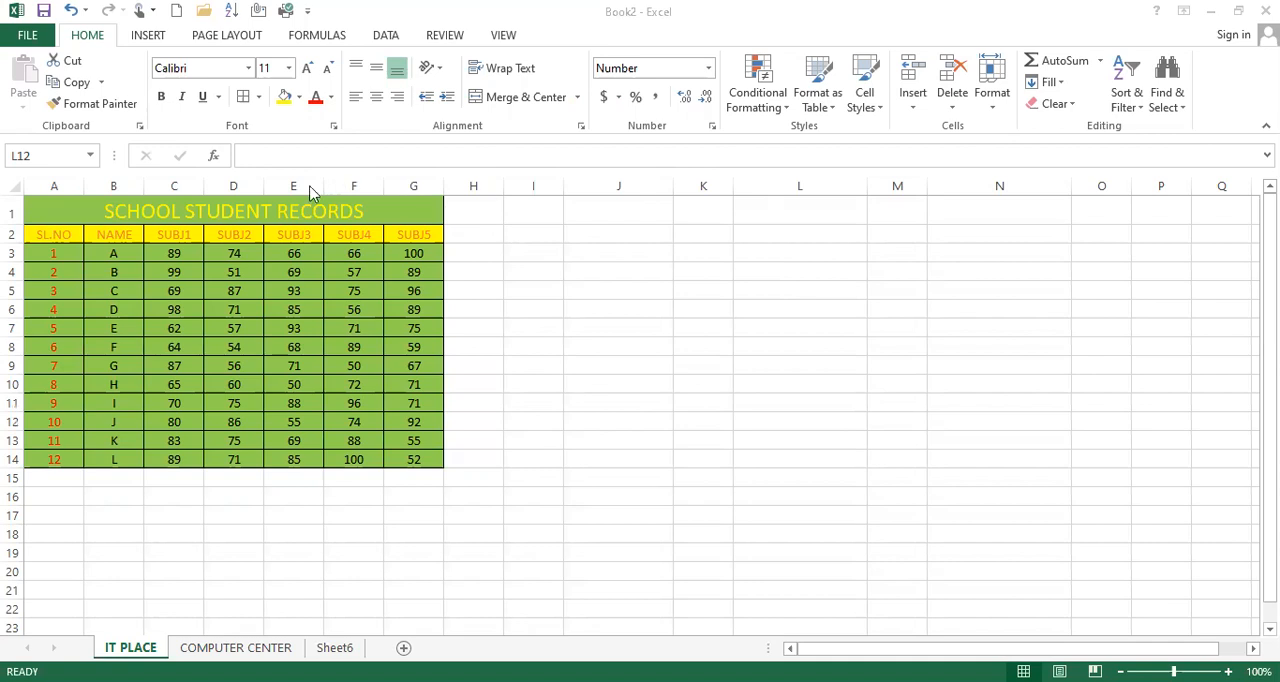
left_click(776, 136)
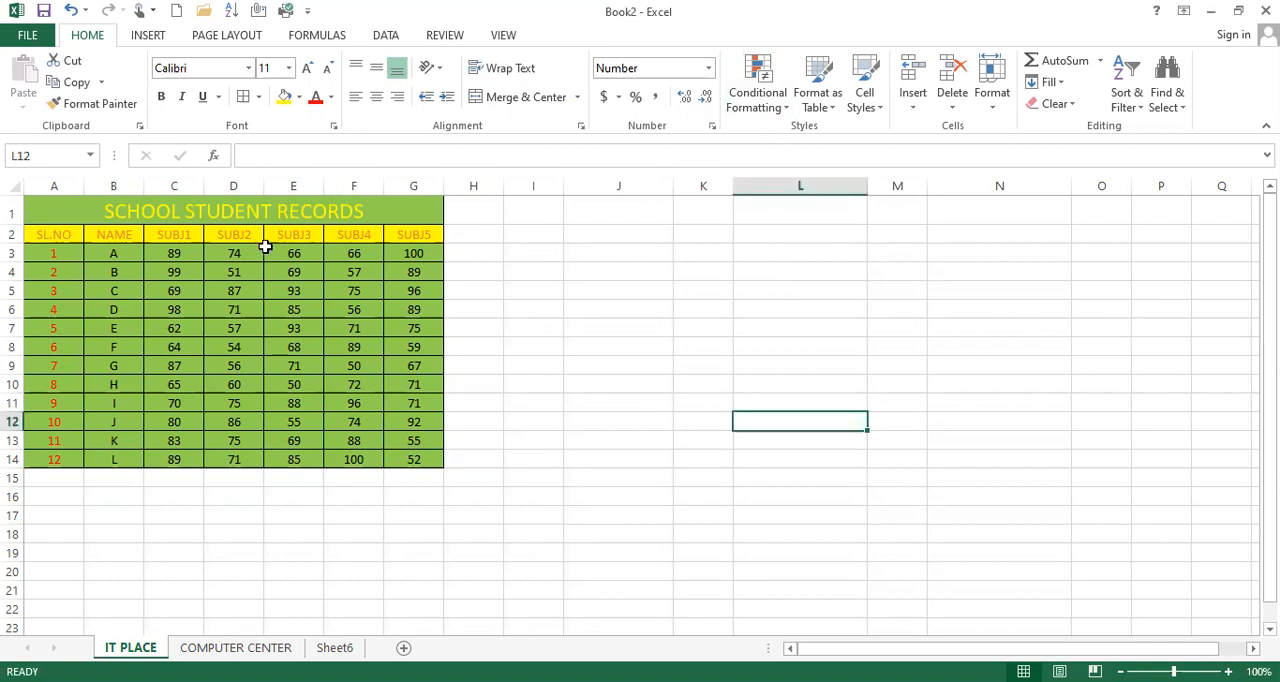
Step: Set up a Greater Than highlight rule for the marks in C3:G14 with a threshold of 80
left_click_drag(169, 253, 432, 450)
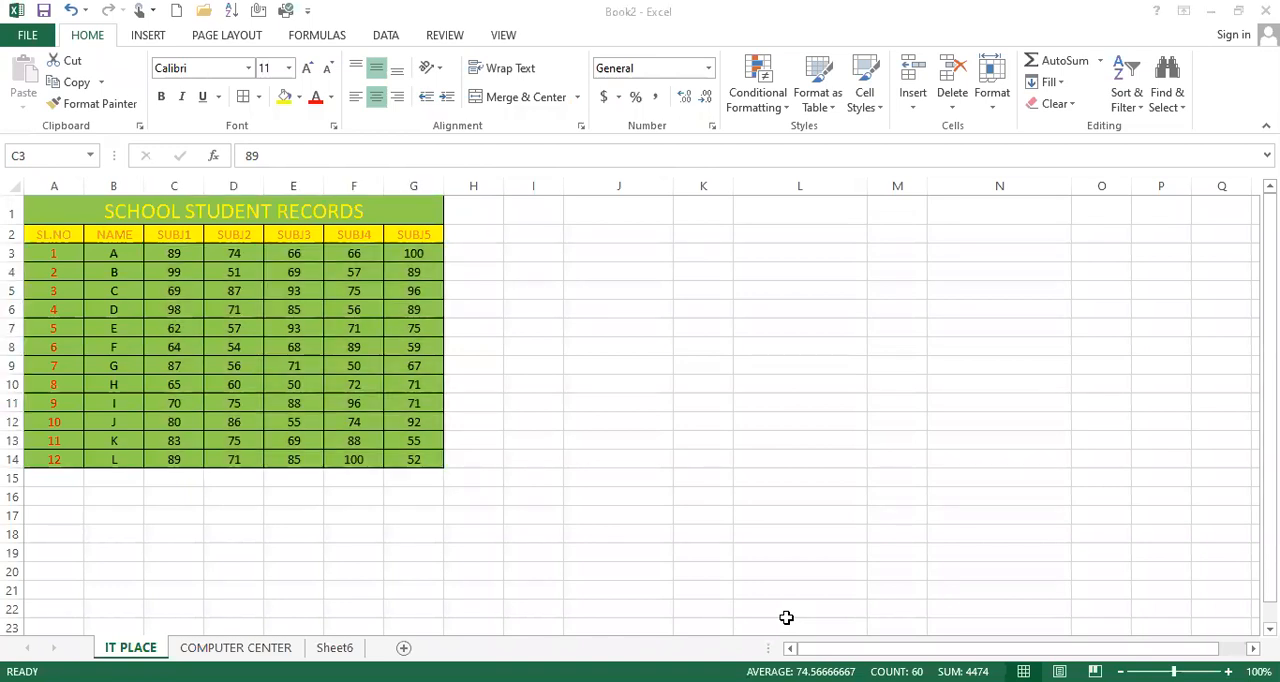
left_click(265, 277)
left_click(358, 319)
left_click(771, 104)
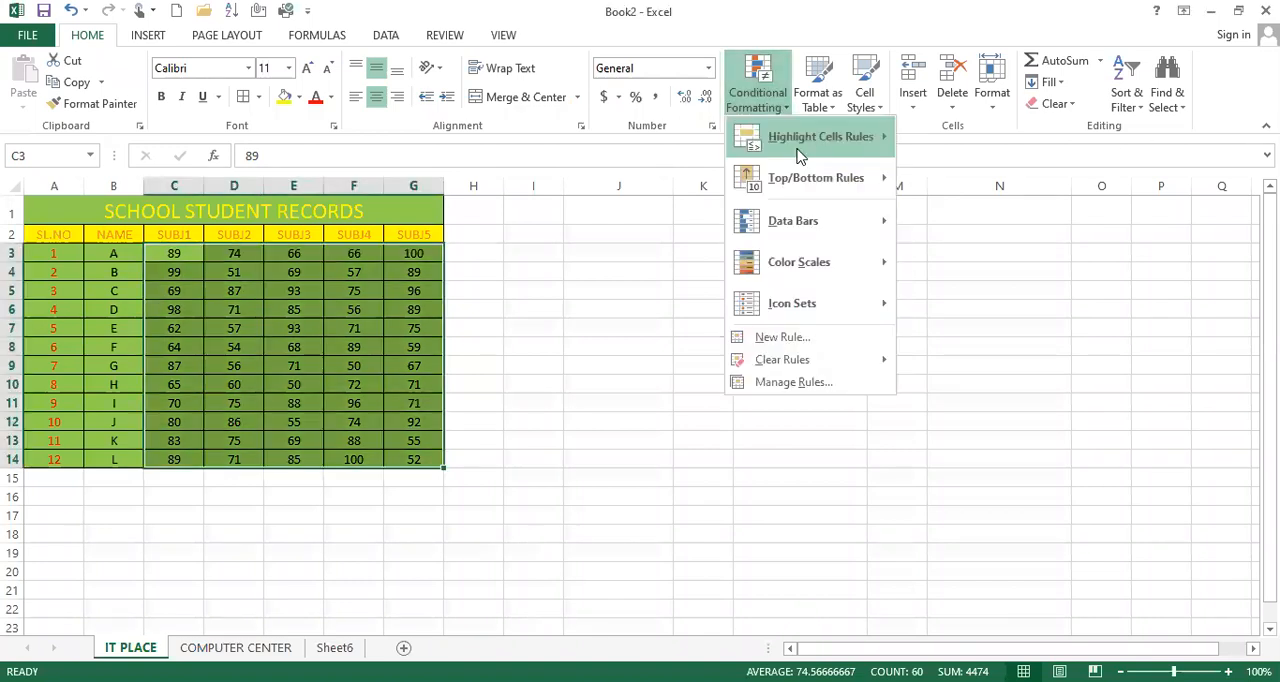
mouse_move(800, 150)
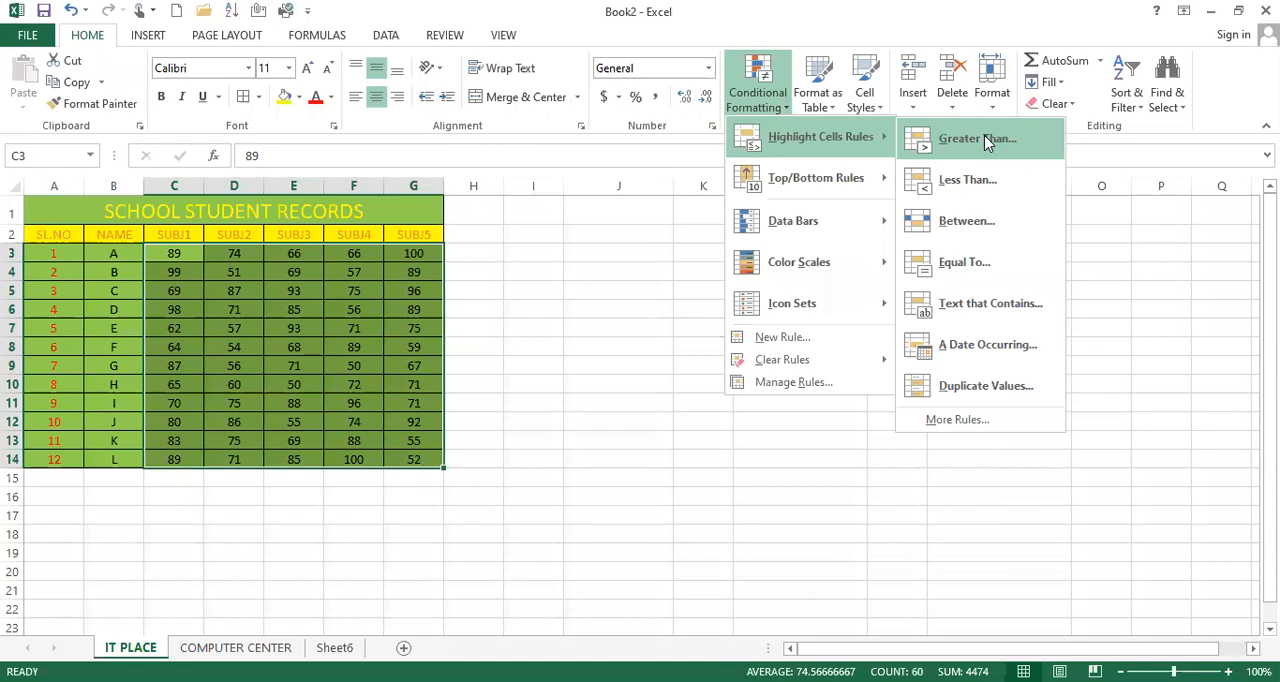
left_click(984, 138)
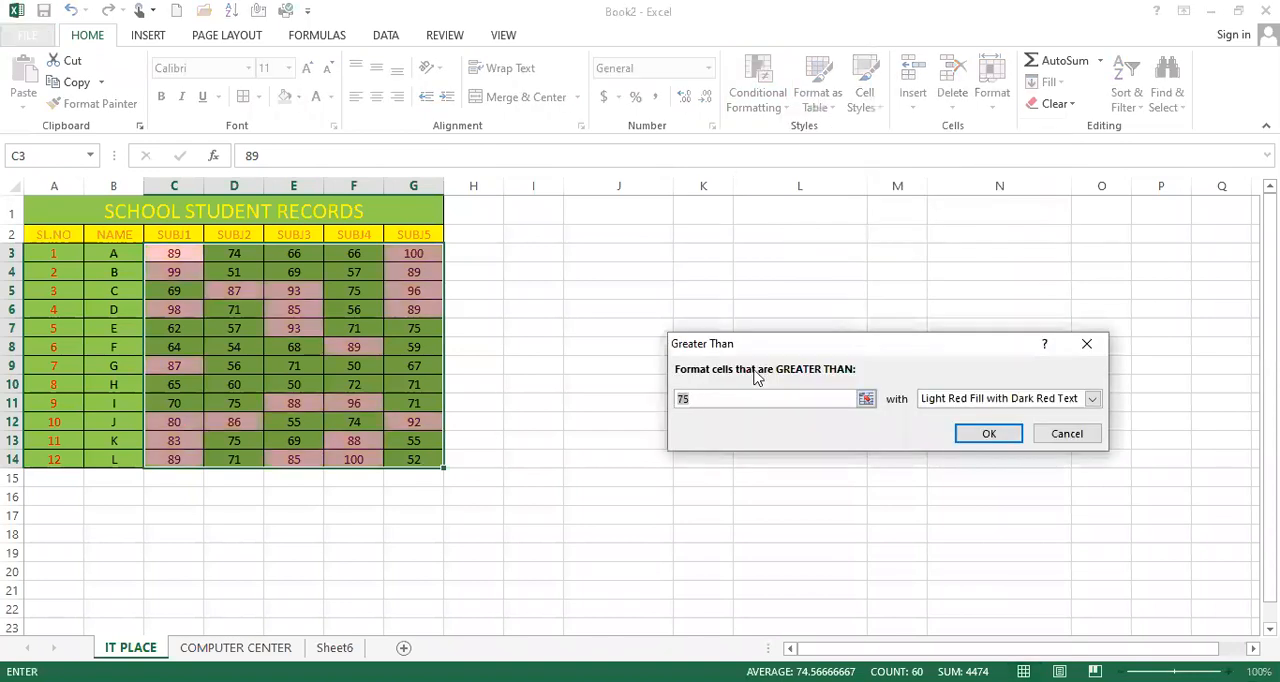
left_click_drag(922, 345, 922, 262)
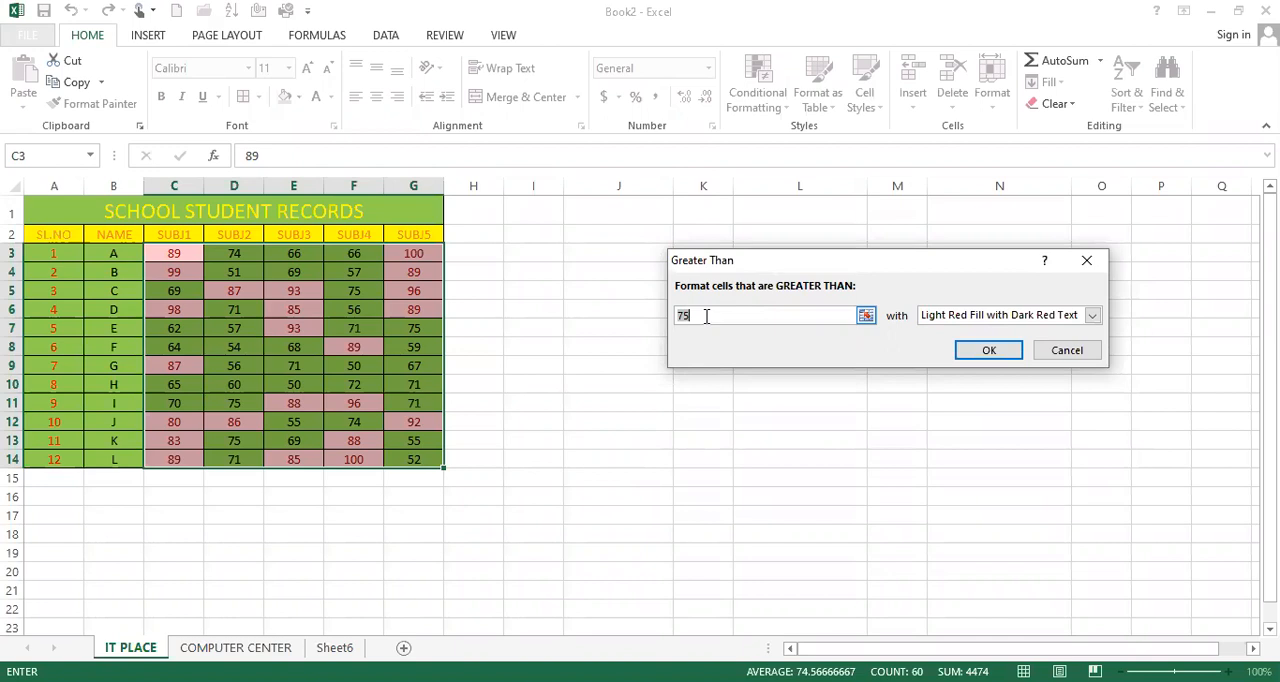
type("80")
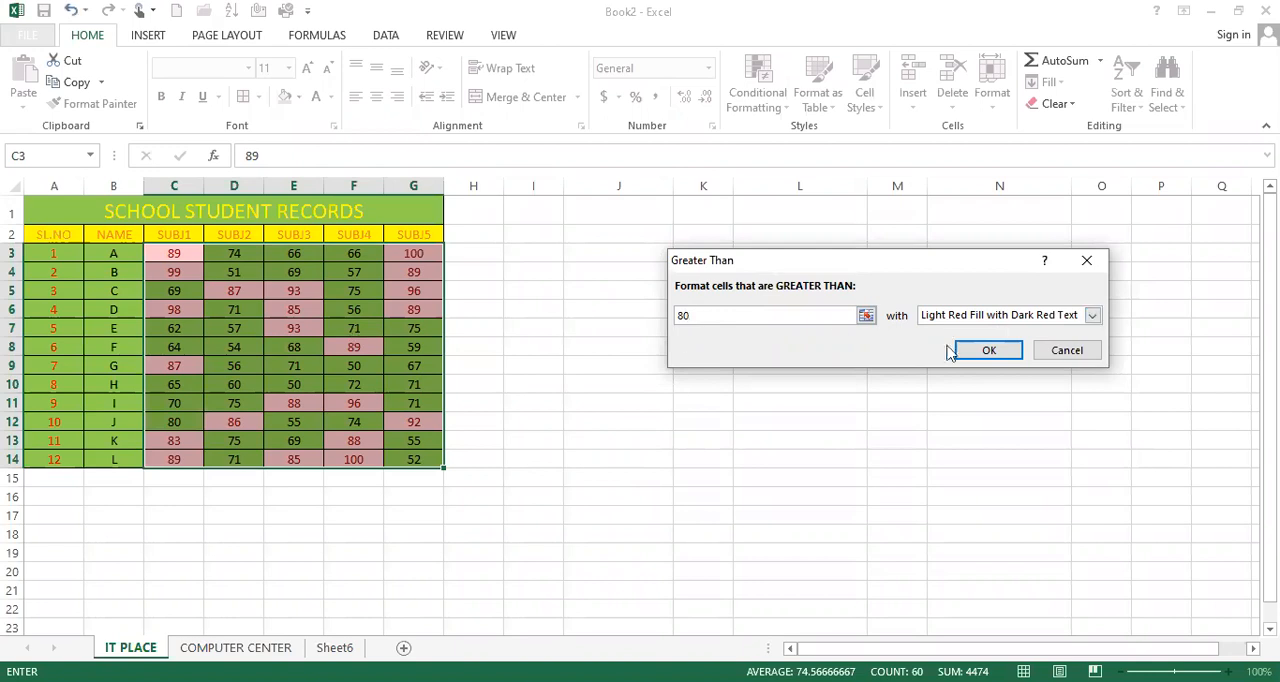
Step: Format the marks greater than 80 with Yellow Fill with Dark Yellow Text and apply the rule
left_click(980, 316)
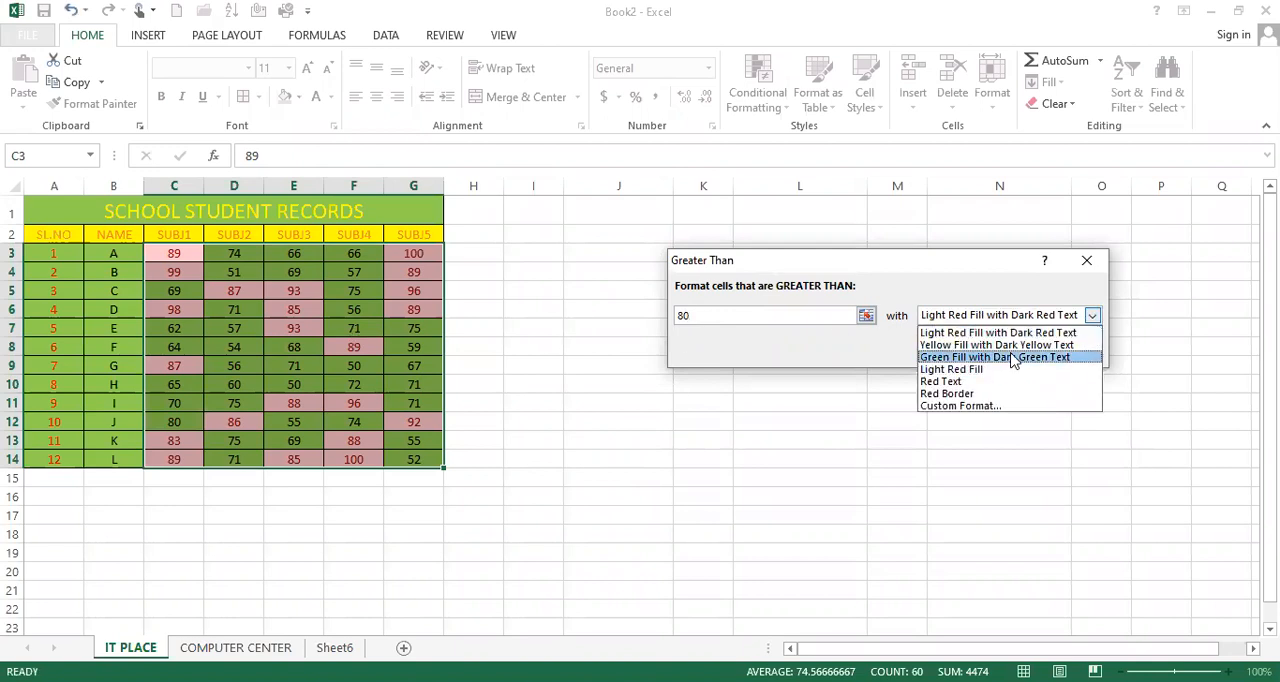
left_click(955, 394)
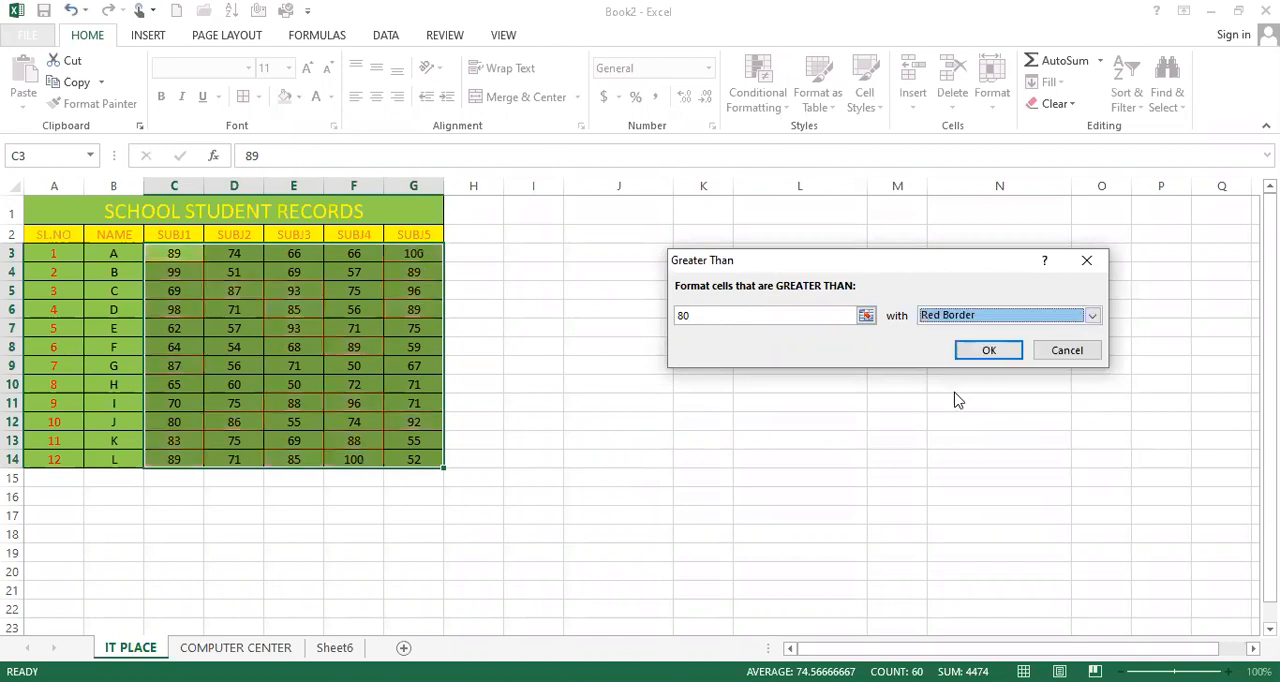
left_click(1022, 316)
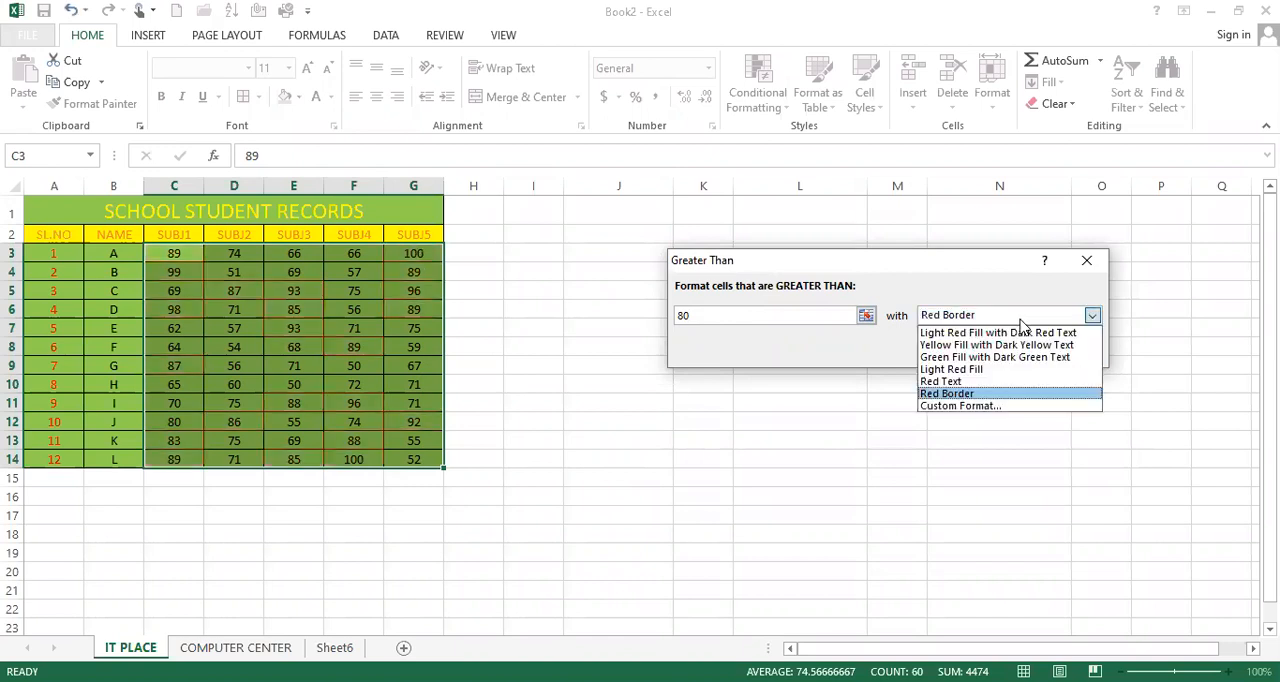
left_click(972, 346)
left_click(988, 351)
left_click(350, 363)
left_click_drag(166, 253, 447, 466)
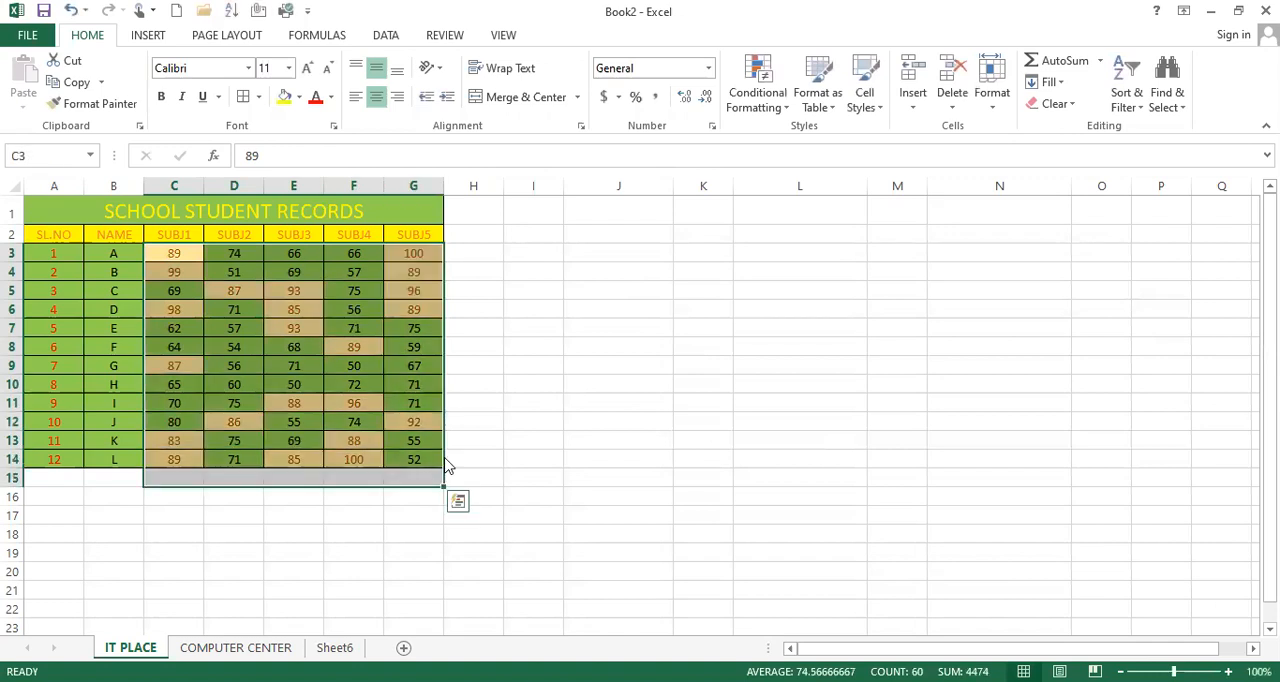
left_click(392, 363)
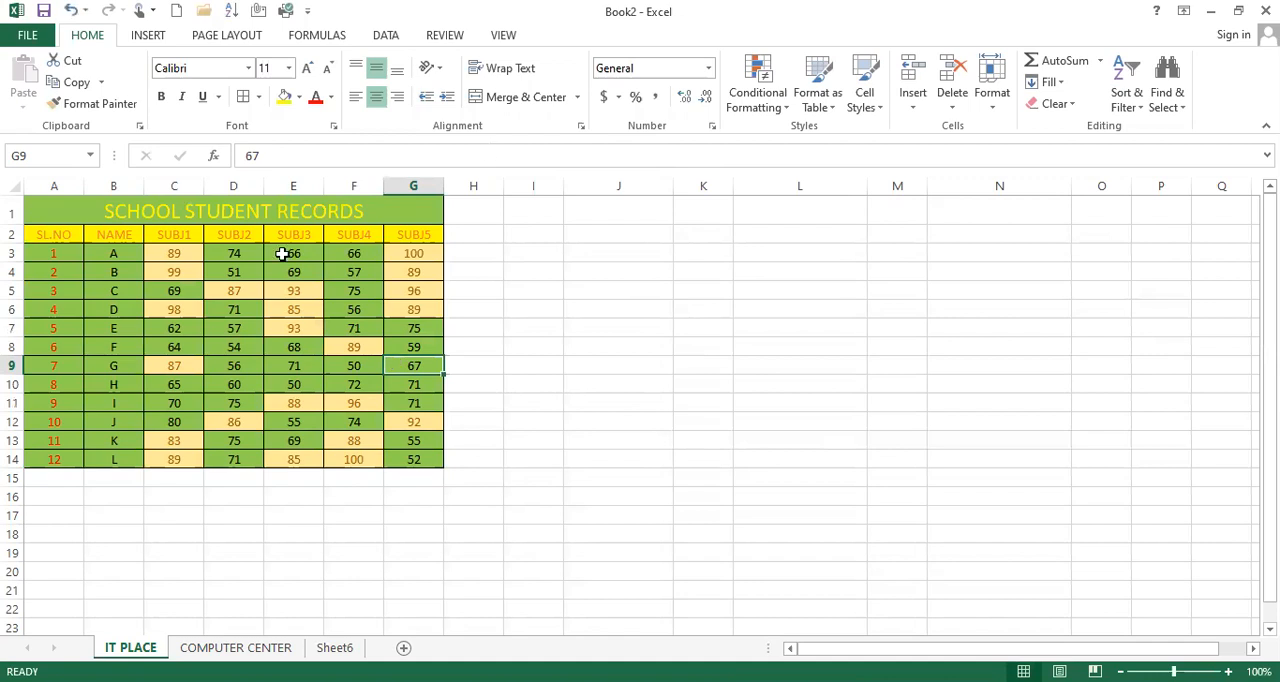
left_click(779, 112)
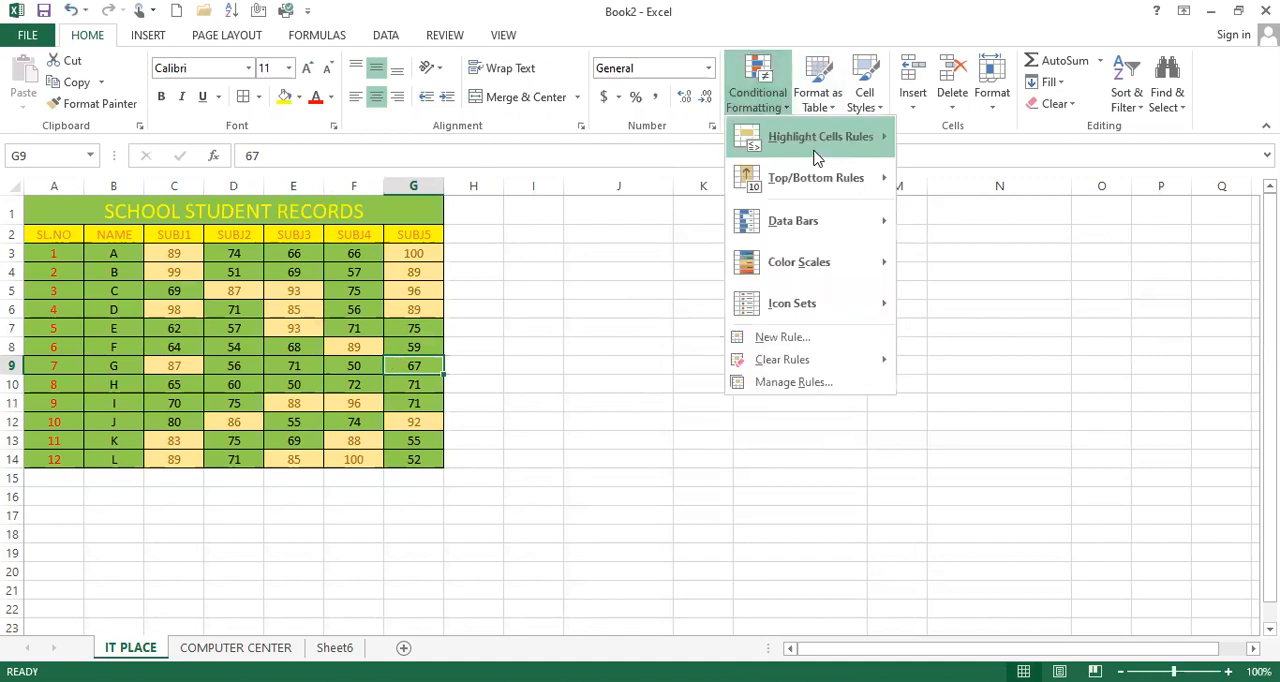
mouse_move(940, 150)
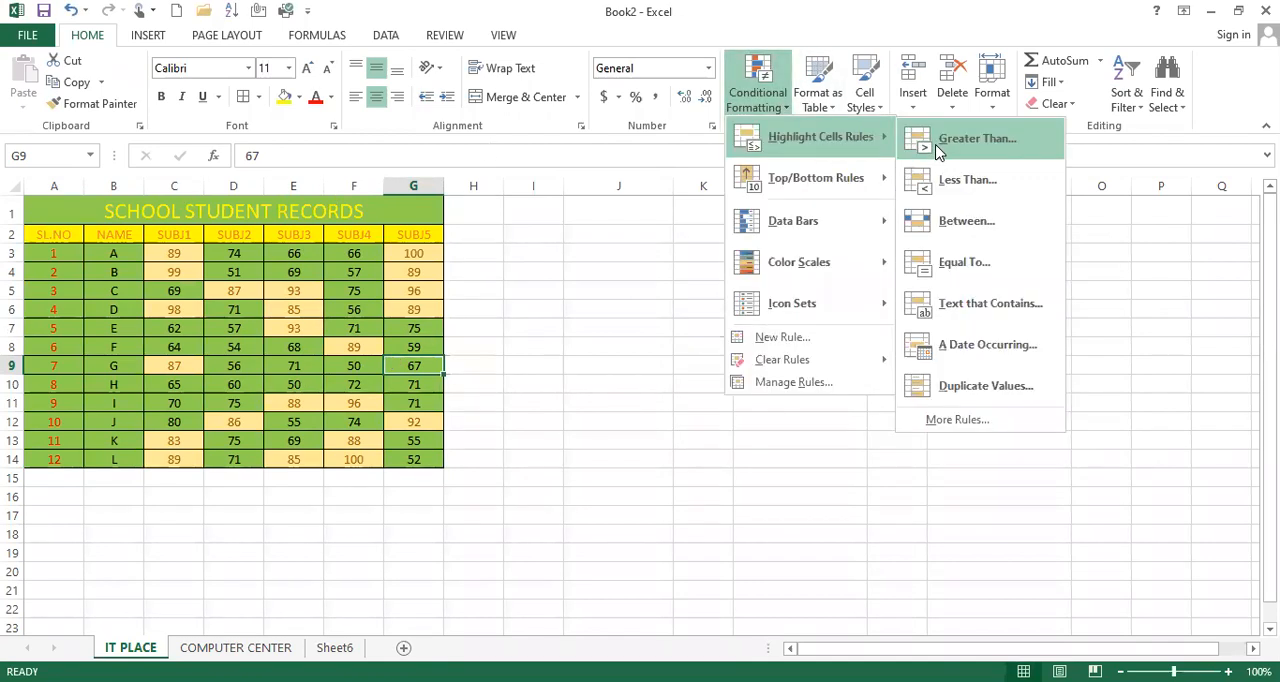
left_click(989, 141)
left_click(965, 316)
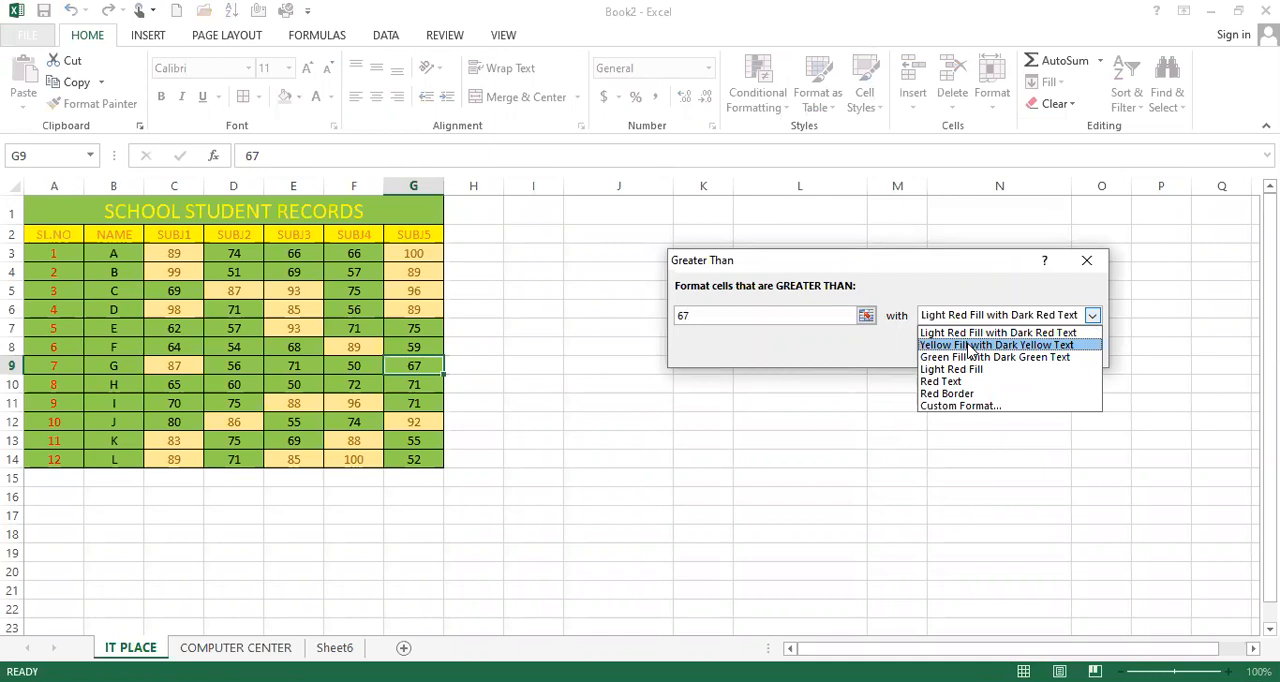
left_click(968, 345)
left_click(1074, 352)
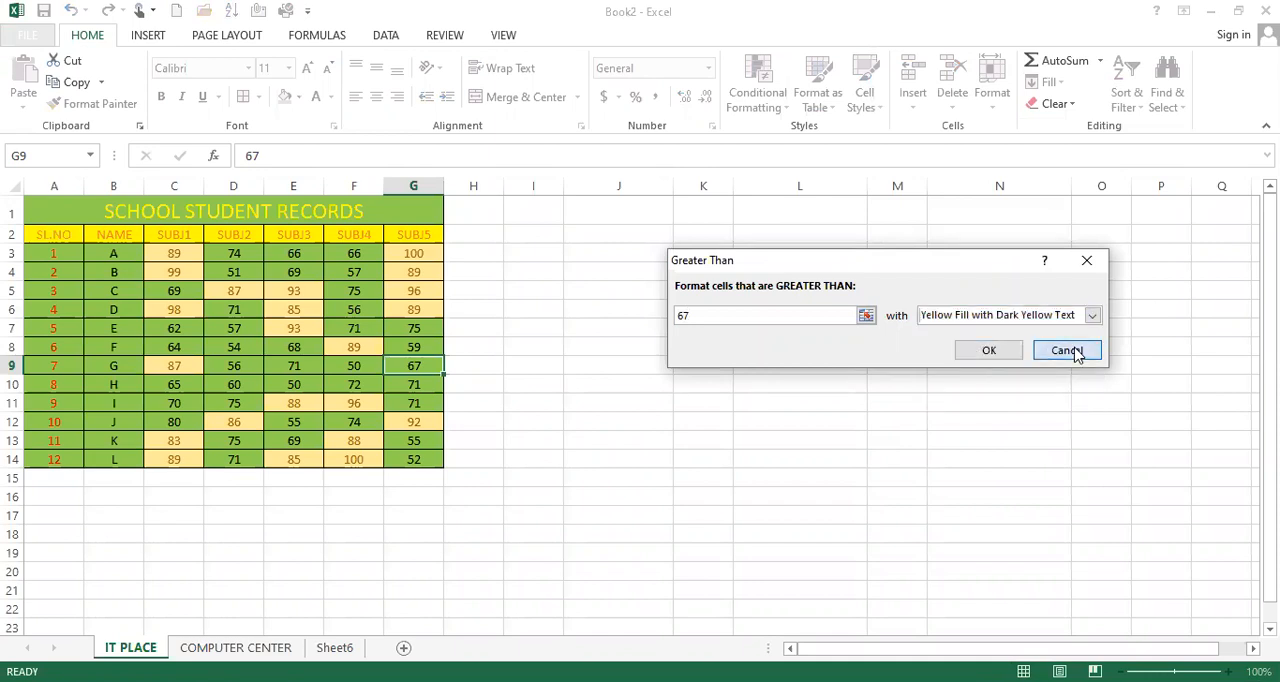
left_click(1066, 351)
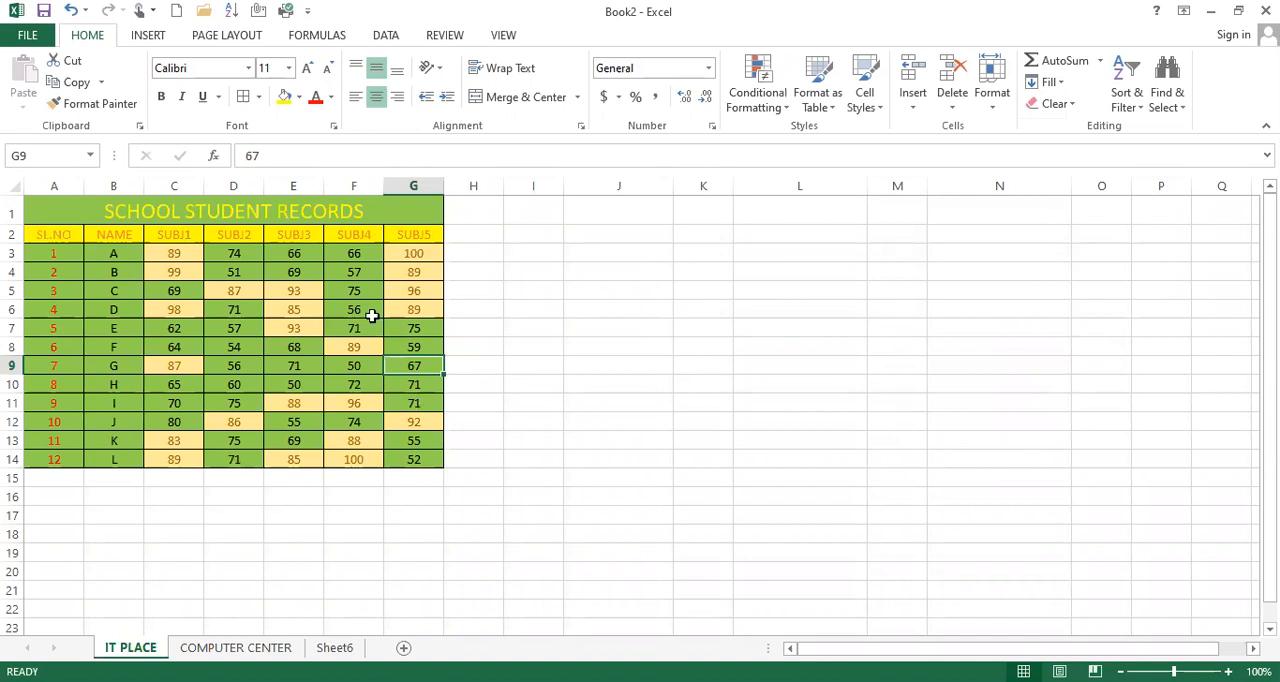
Step: Set up a Less Than highlight rule for the marks in C3:G14 with a threshold of 80
left_click(179, 253)
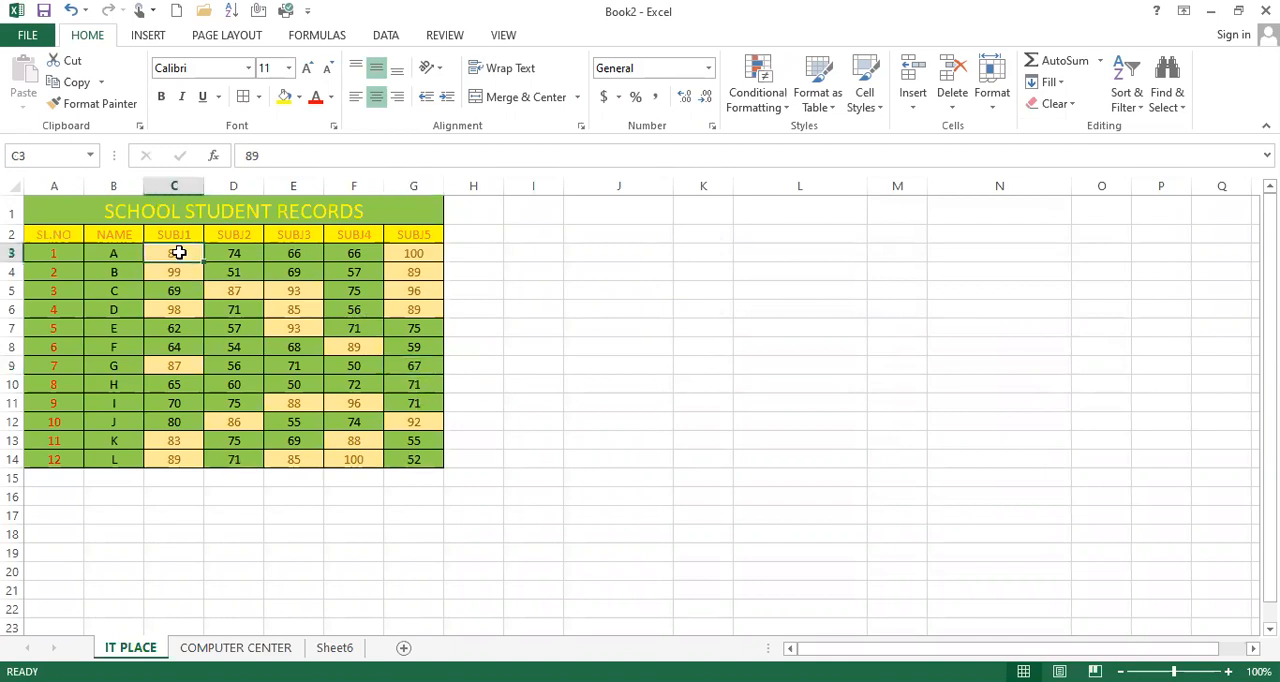
left_click_drag(179, 253, 414, 456)
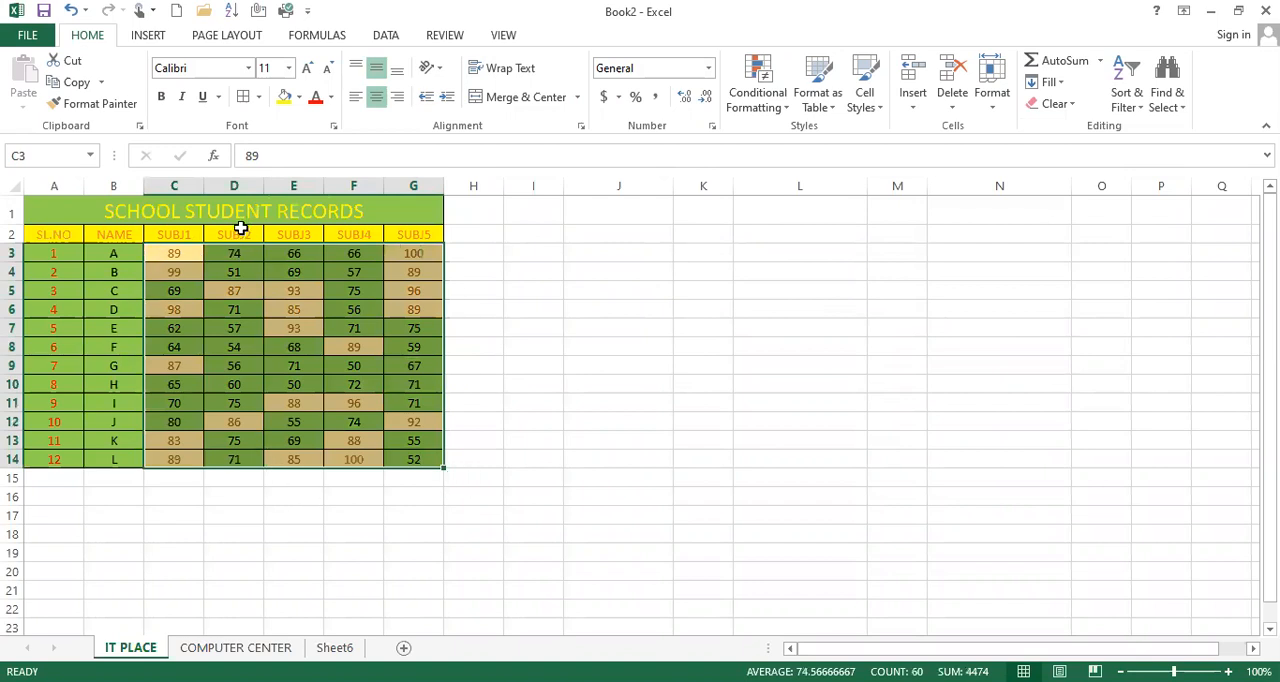
left_click(766, 106)
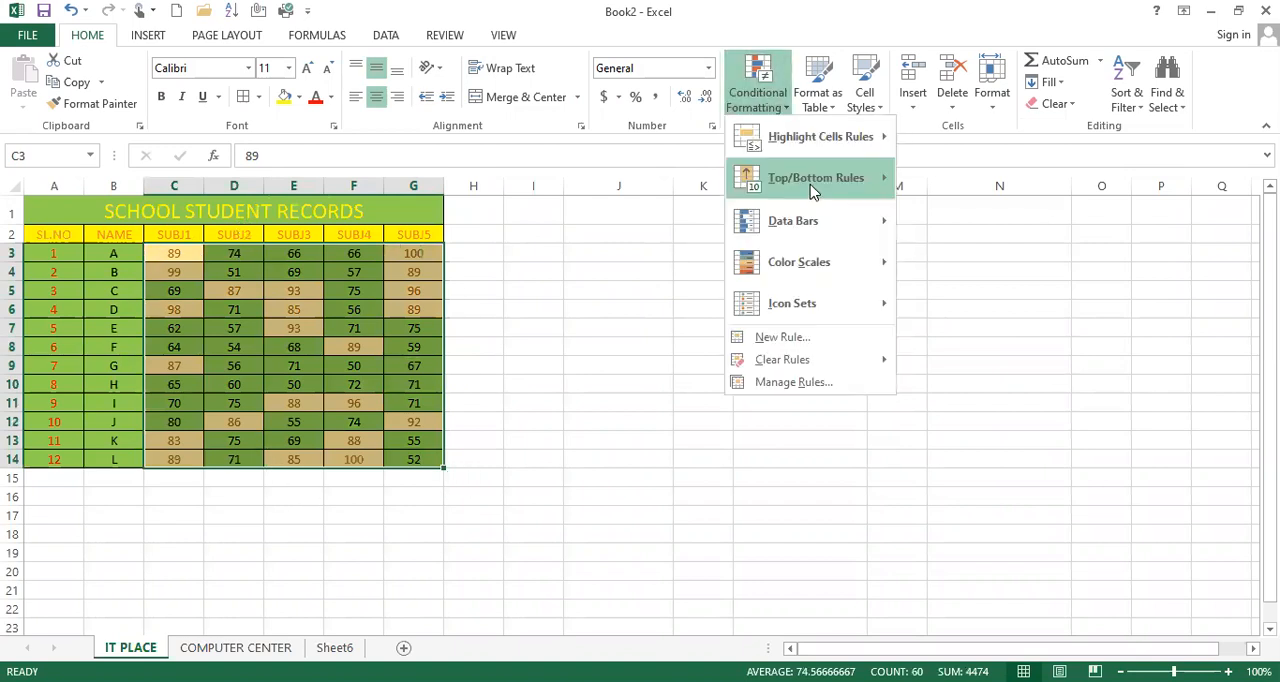
mouse_move(828, 137)
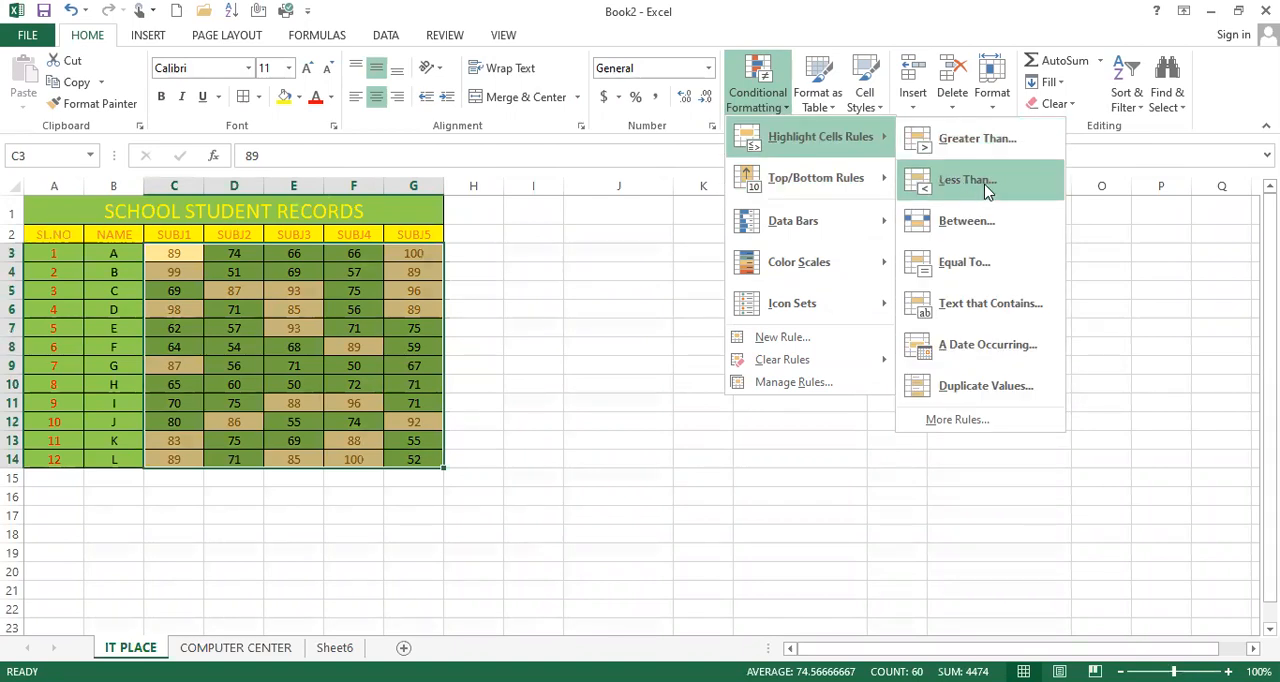
left_click(967, 180)
left_click(725, 316)
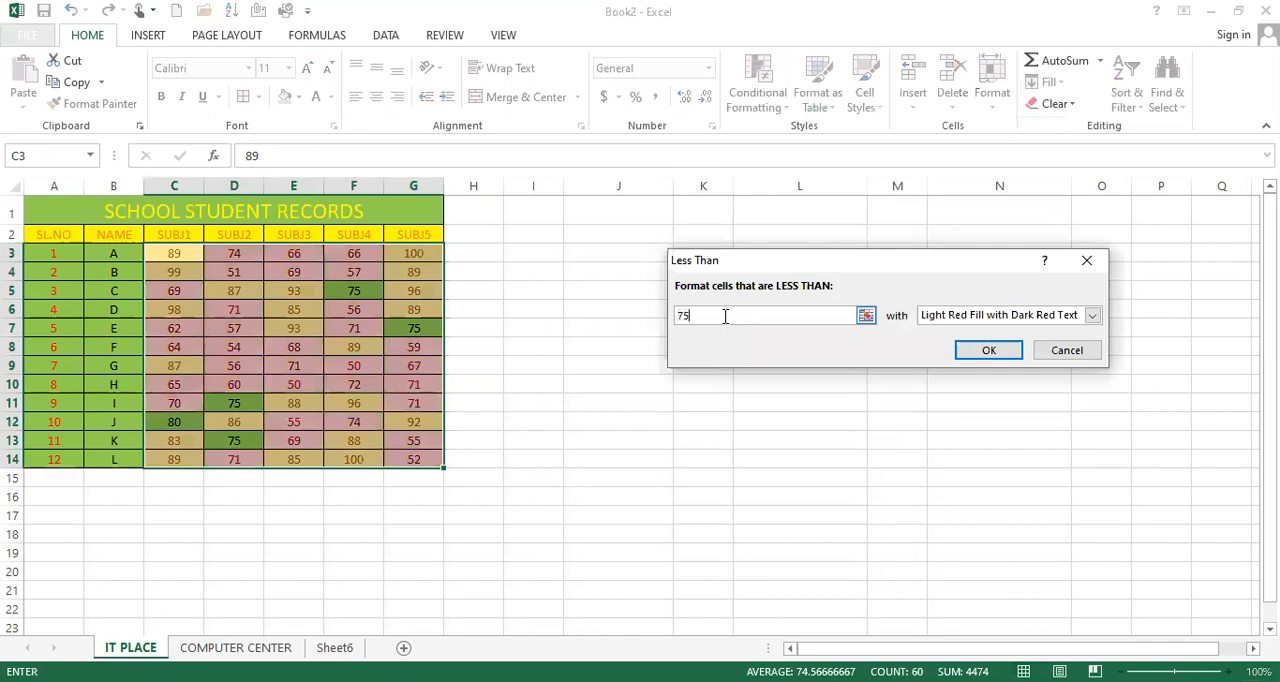
key("BackSpace")
key("BackSpace")
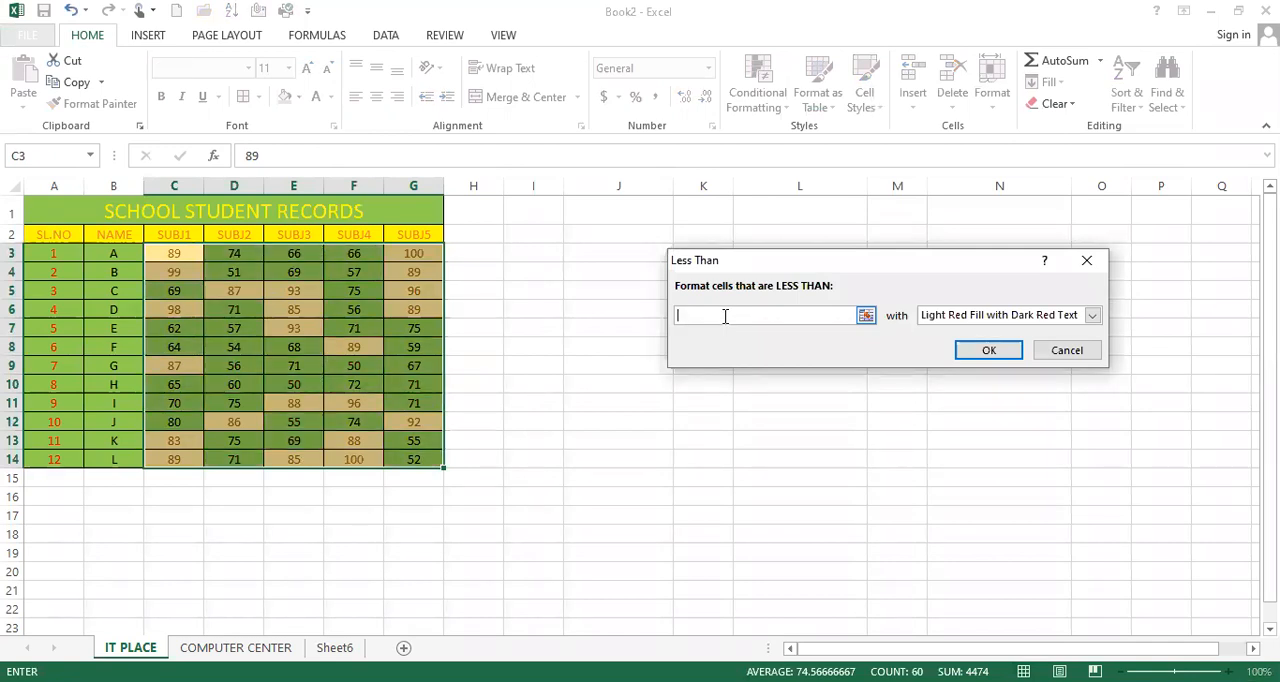
type("80")
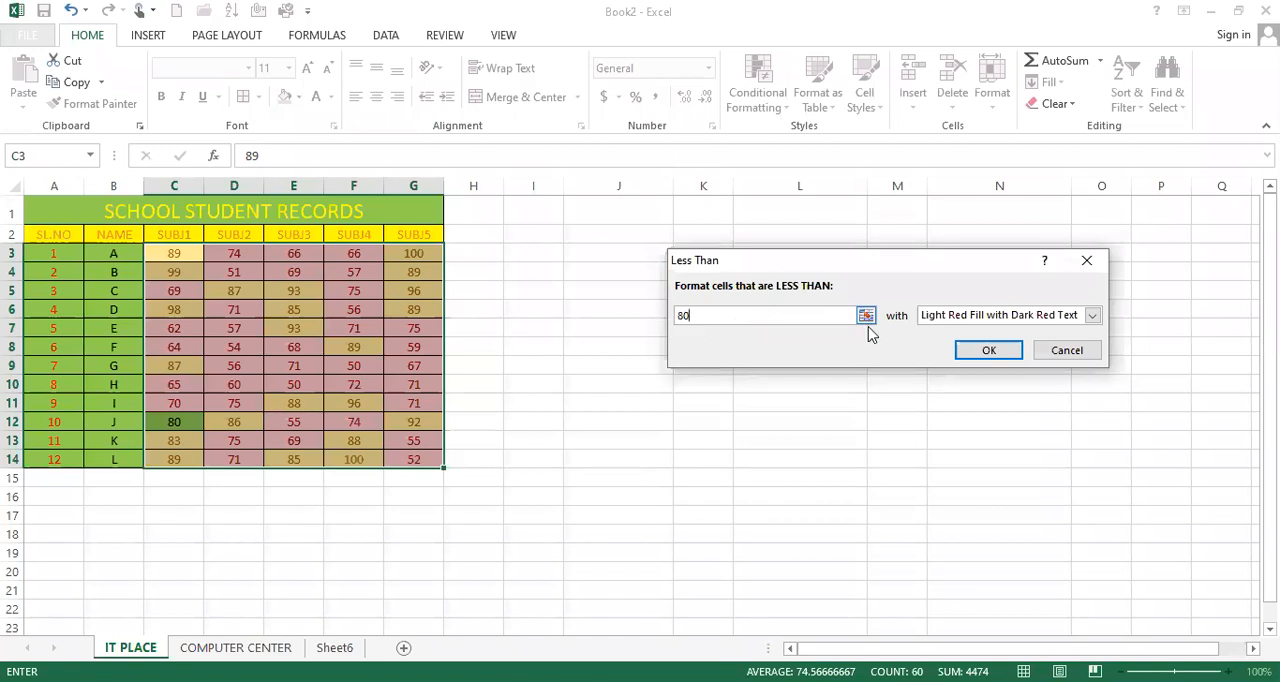
Step: Format the marks less than 80 with Green Fill with Dark Green Text and apply the rule
left_click(965, 317)
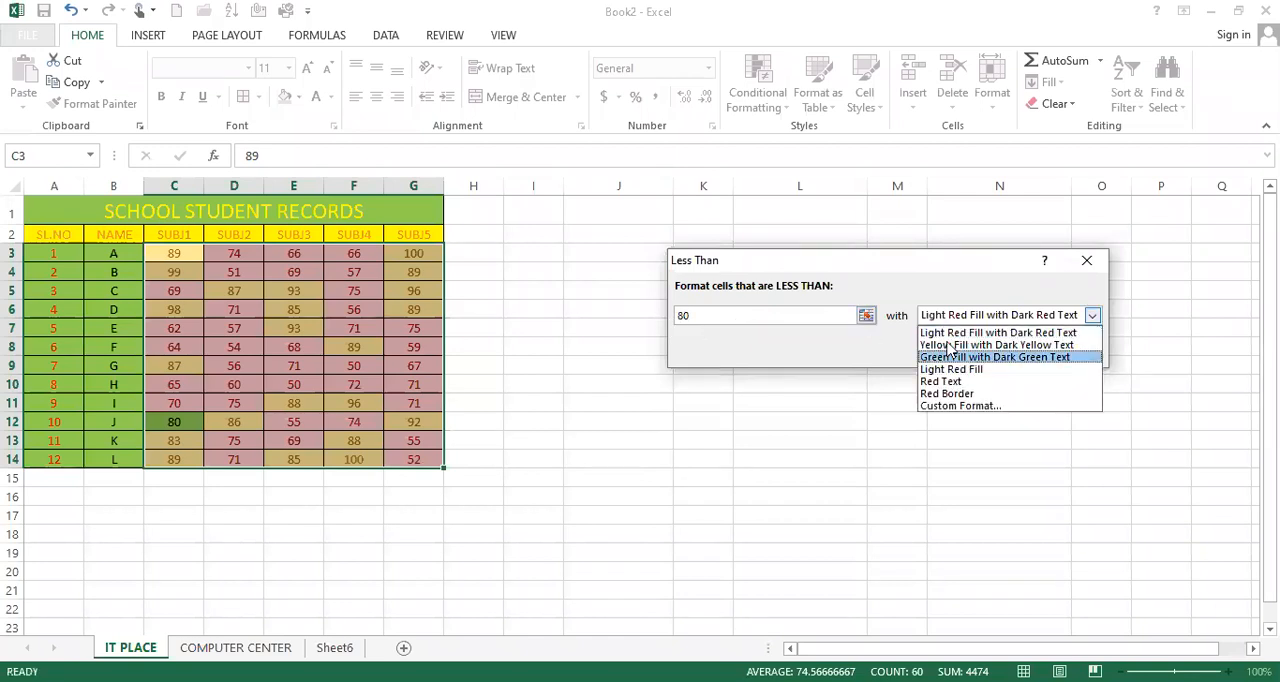
left_click(952, 357)
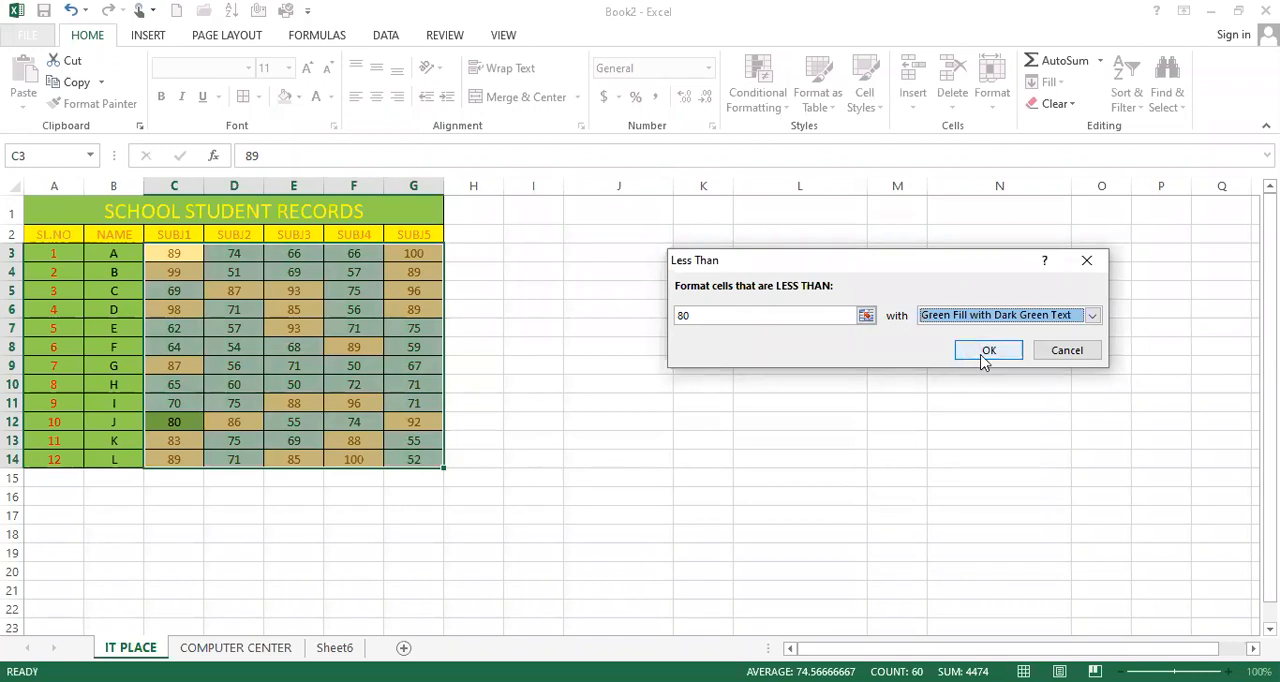
left_click(983, 360)
left_click(408, 334)
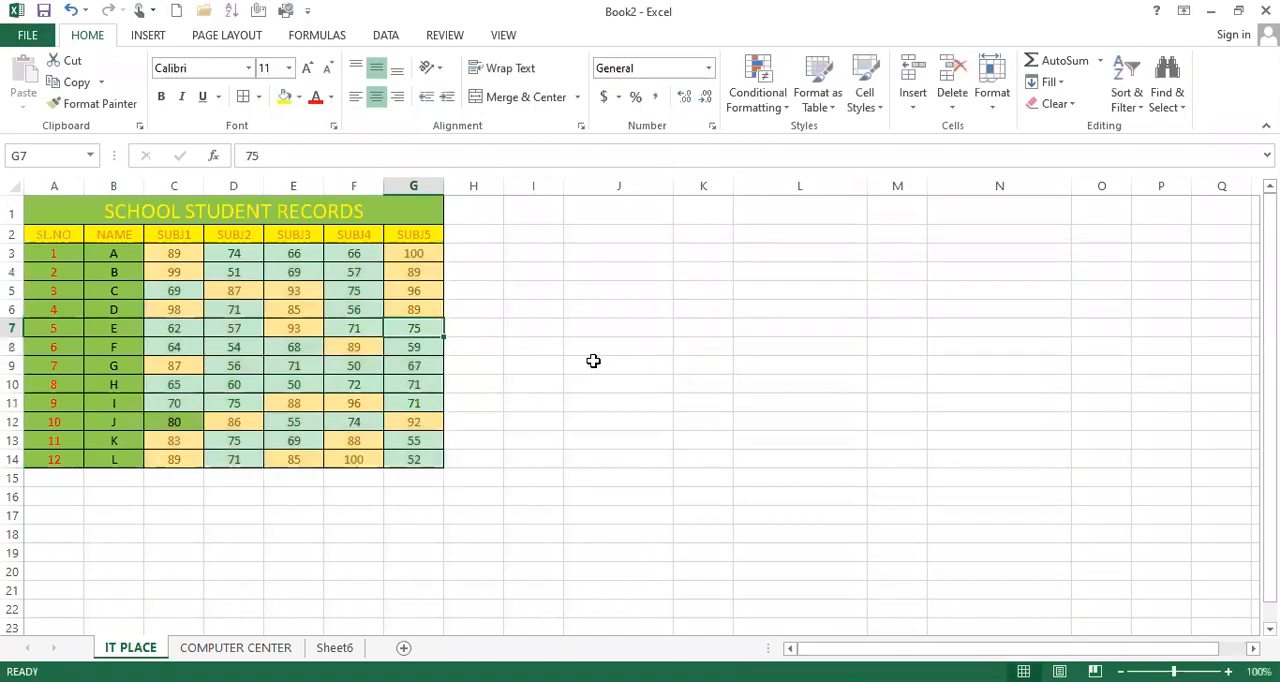
left_click(233, 254)
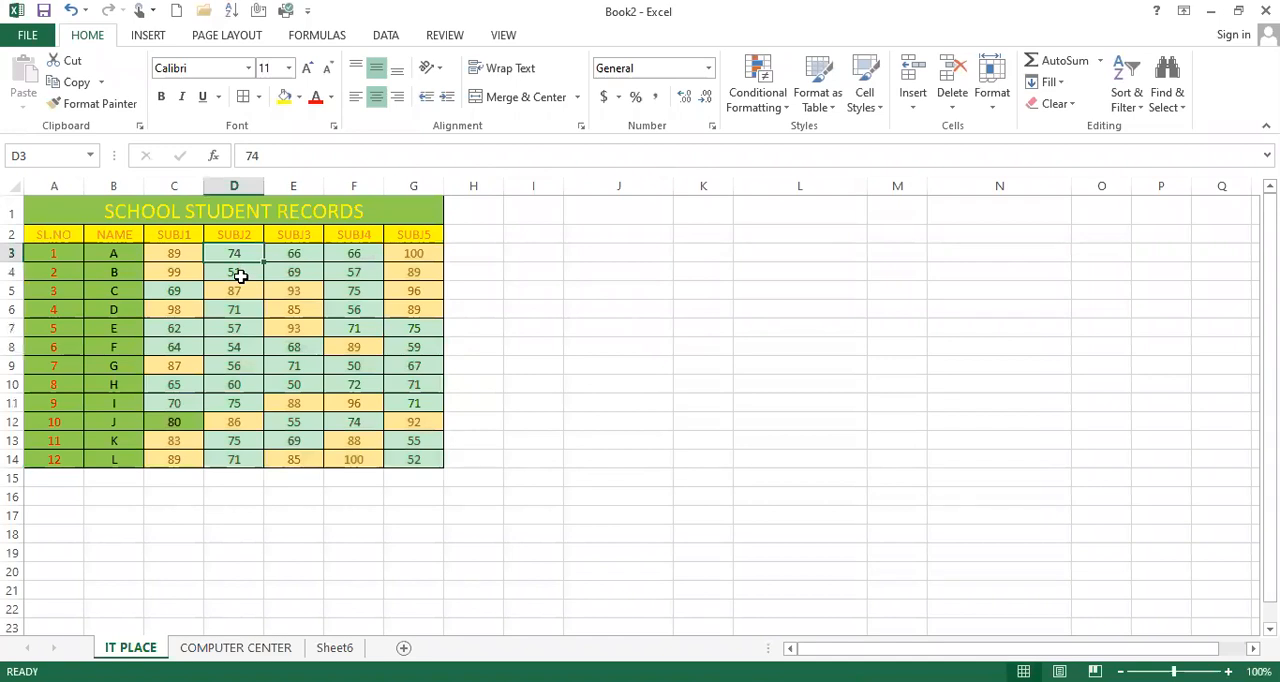
left_click(243, 273)
left_click(301, 250)
left_click(303, 275)
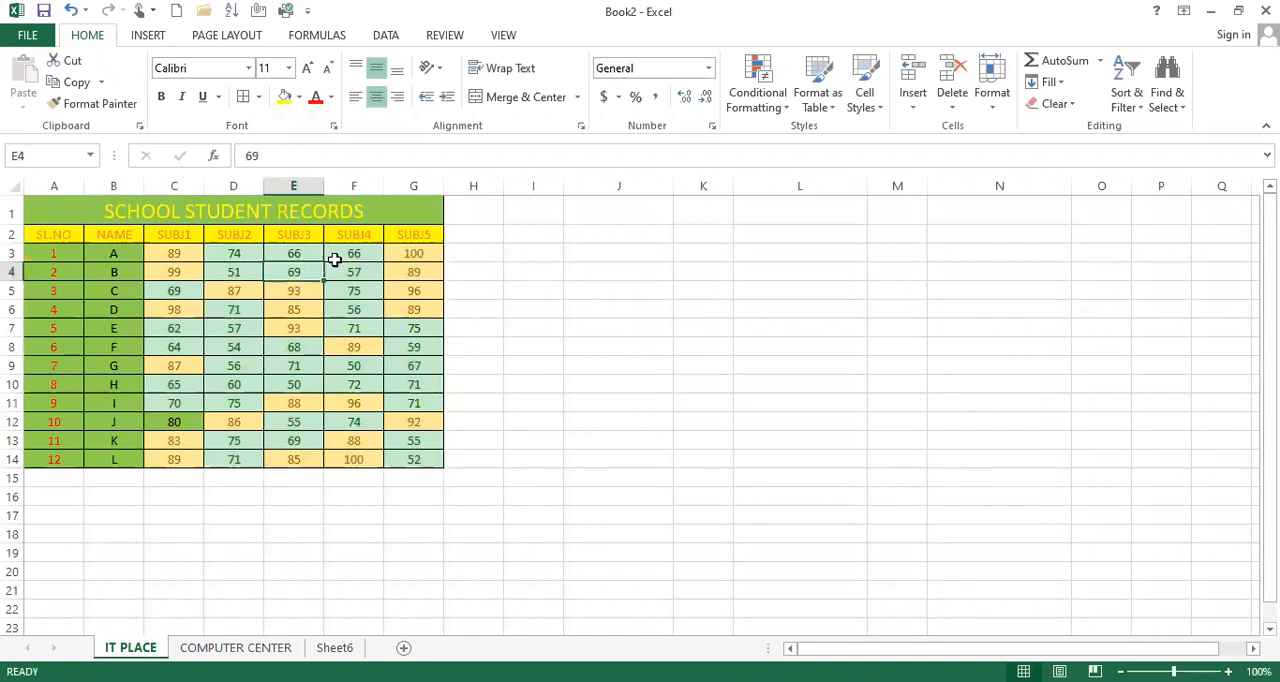
left_click(354, 250)
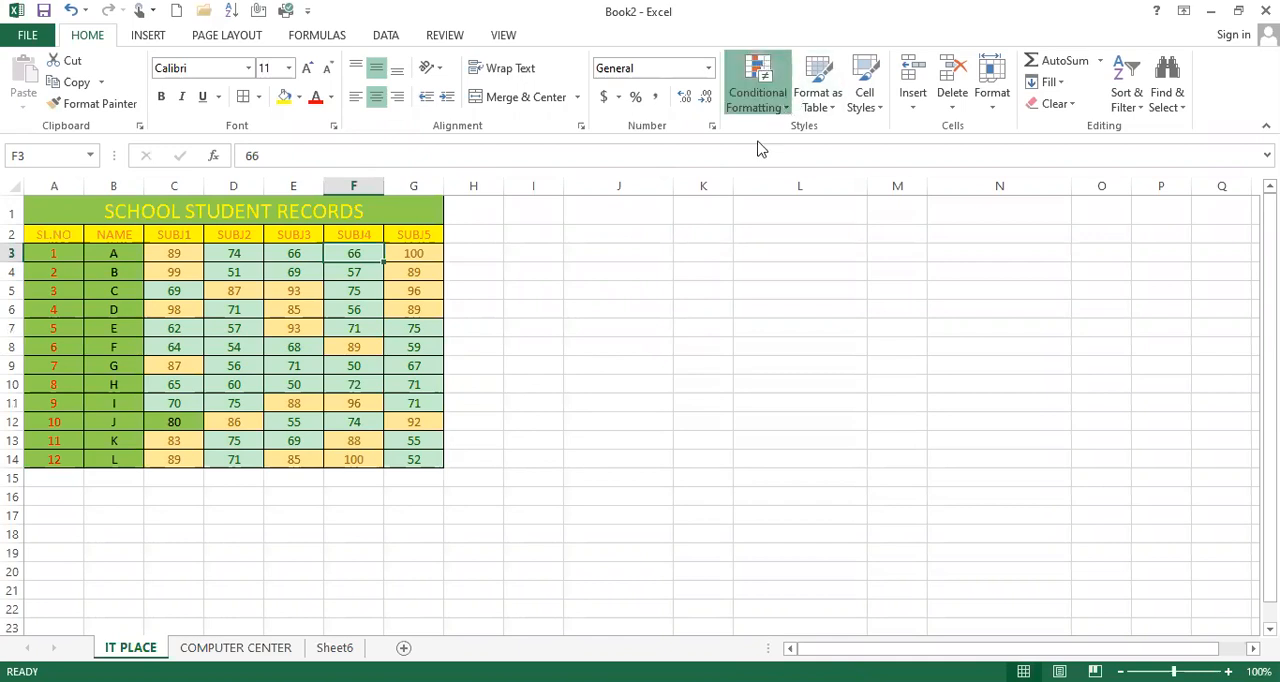
left_click(765, 103)
mouse_move(819, 136)
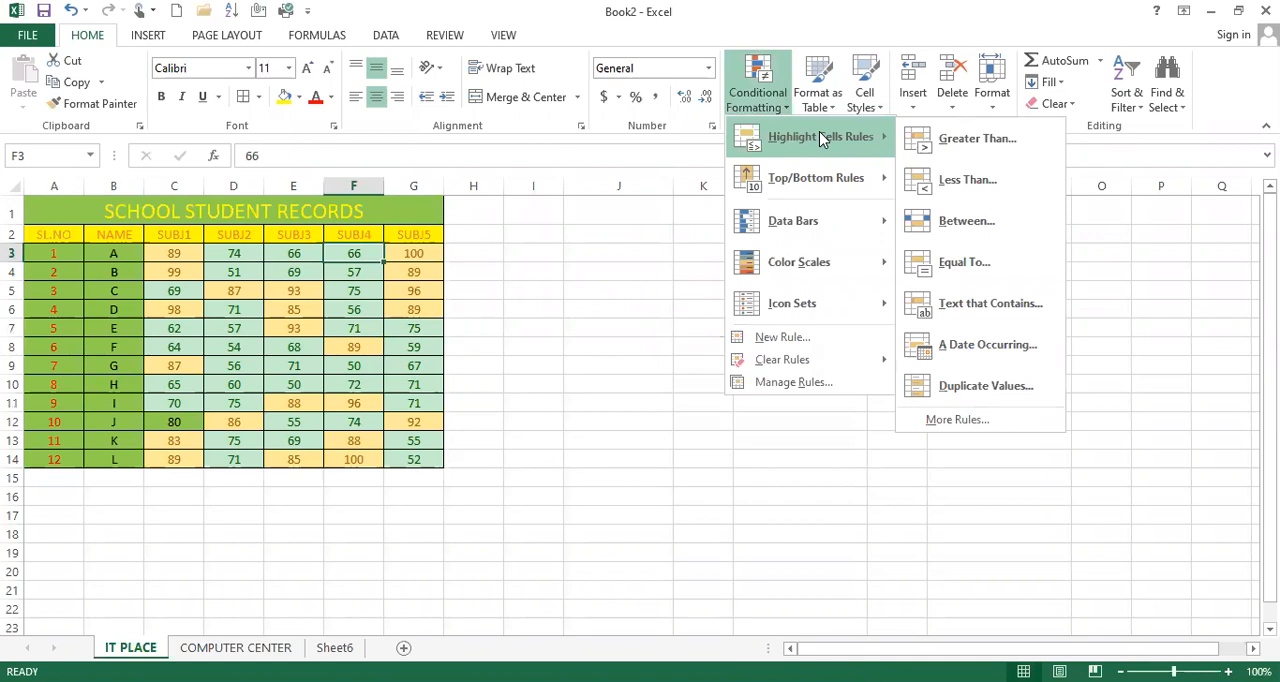
left_click(985, 221)
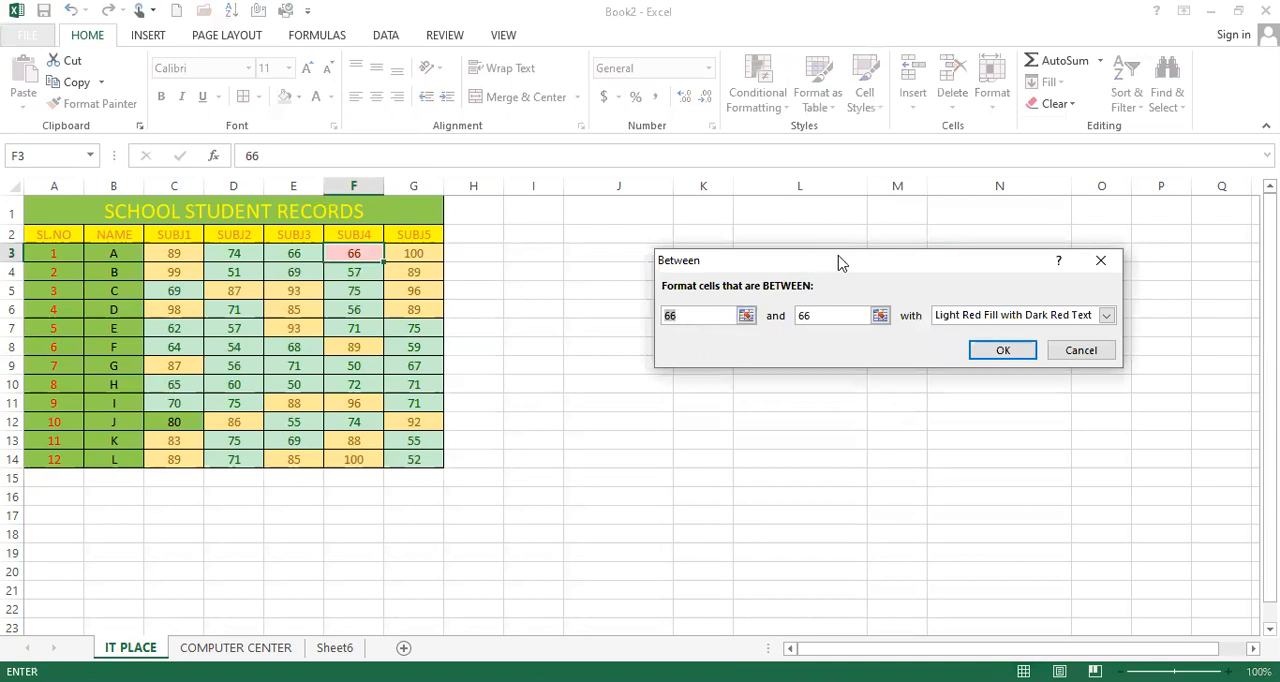
left_click_drag(687, 330, 617, 403)
key("BackSpace")
type("50")
double_click(750, 391)
type("80")
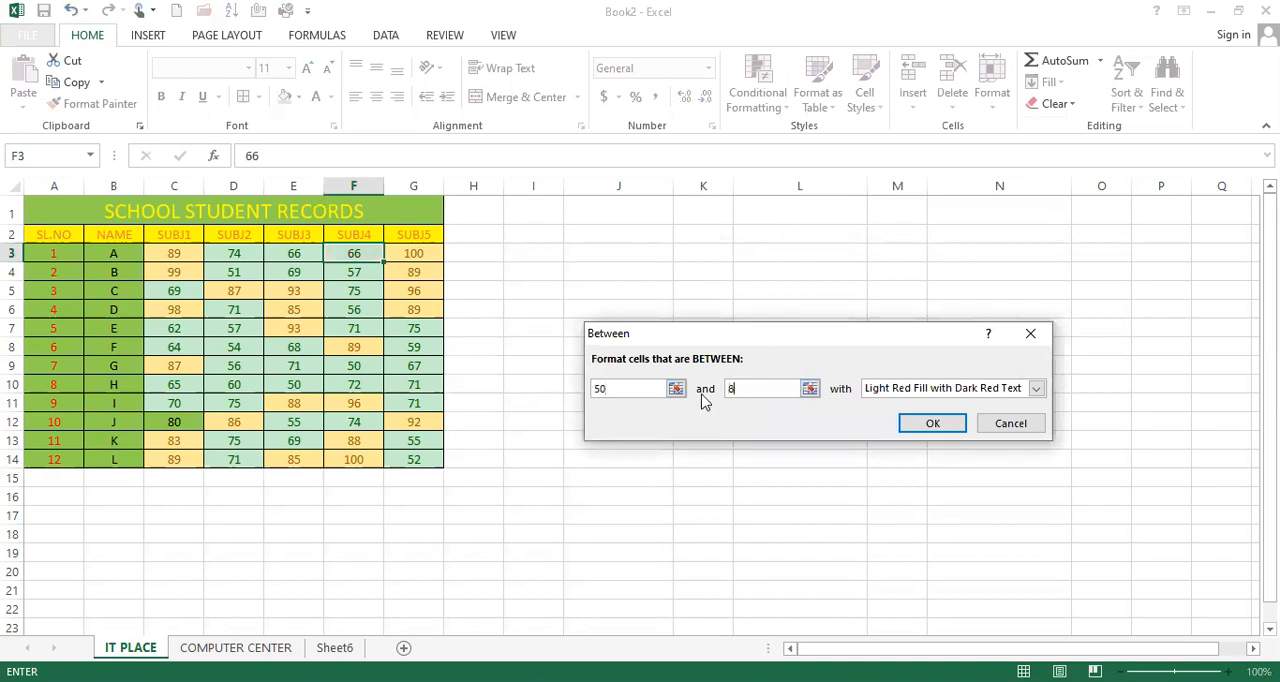
left_click(870, 393)
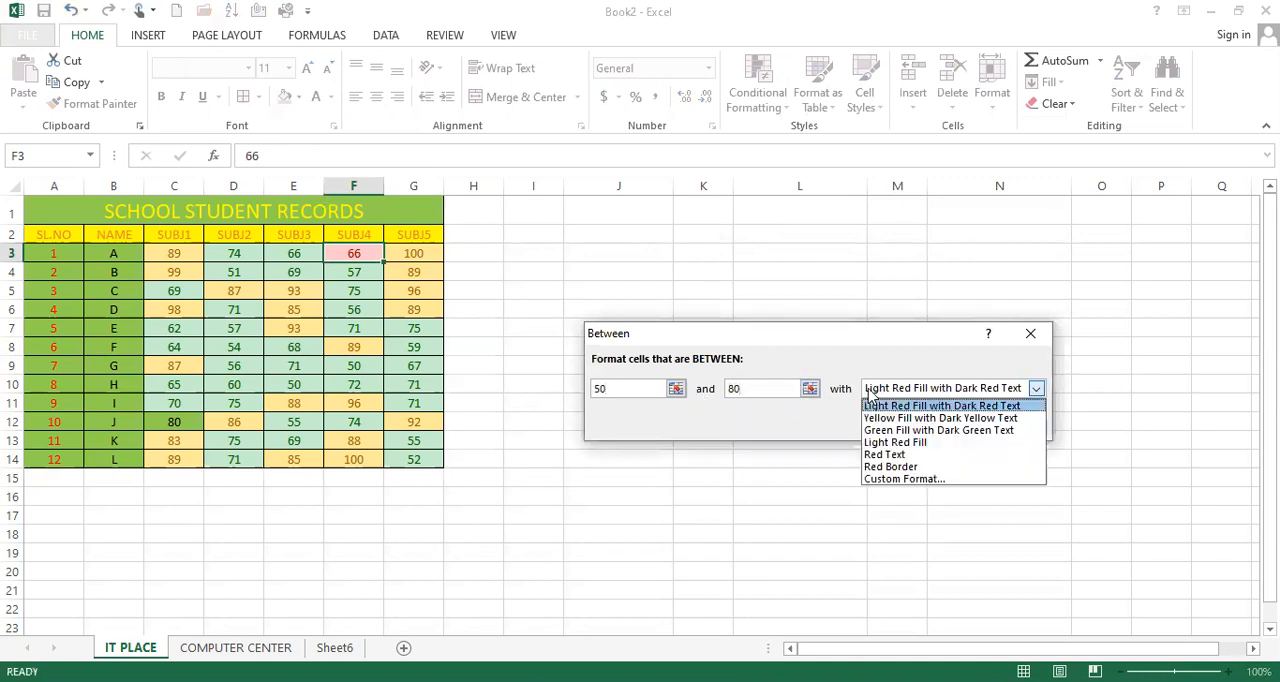
left_click(900, 460)
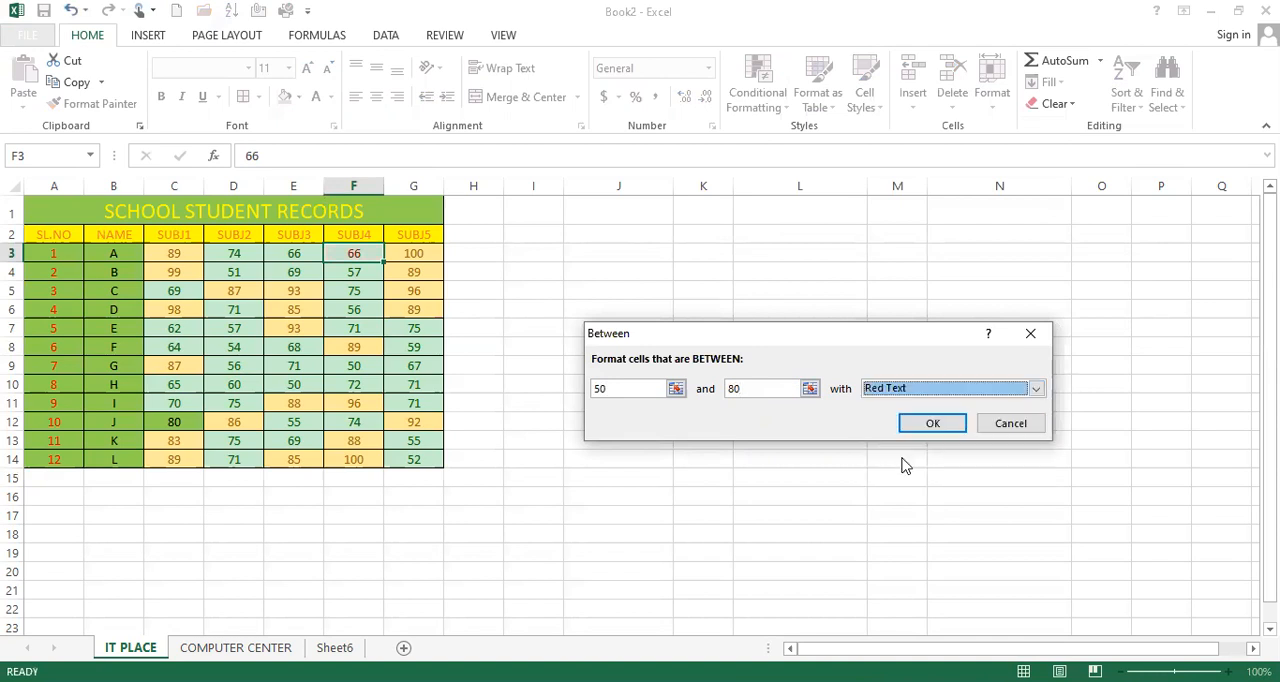
left_click(1000, 423)
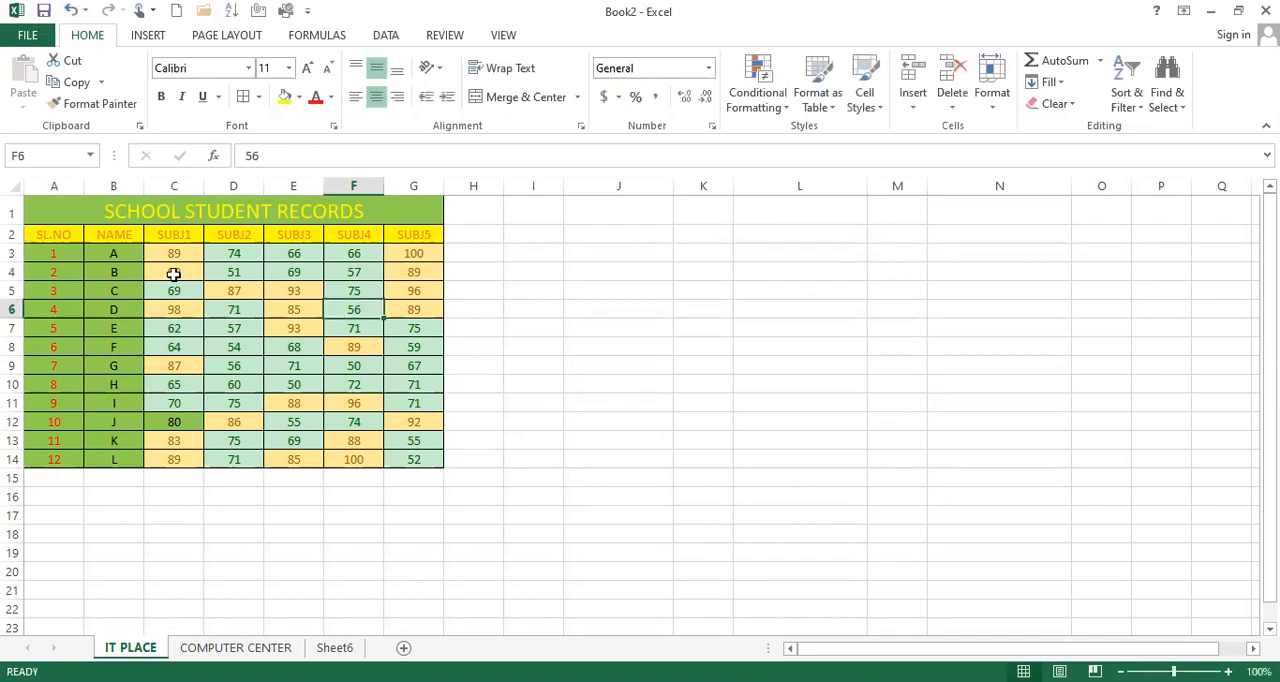
Step: Set up a Between highlight rule for the marks in C3:G14 with the limits 50 and 80
left_click_drag(174, 258, 416, 457)
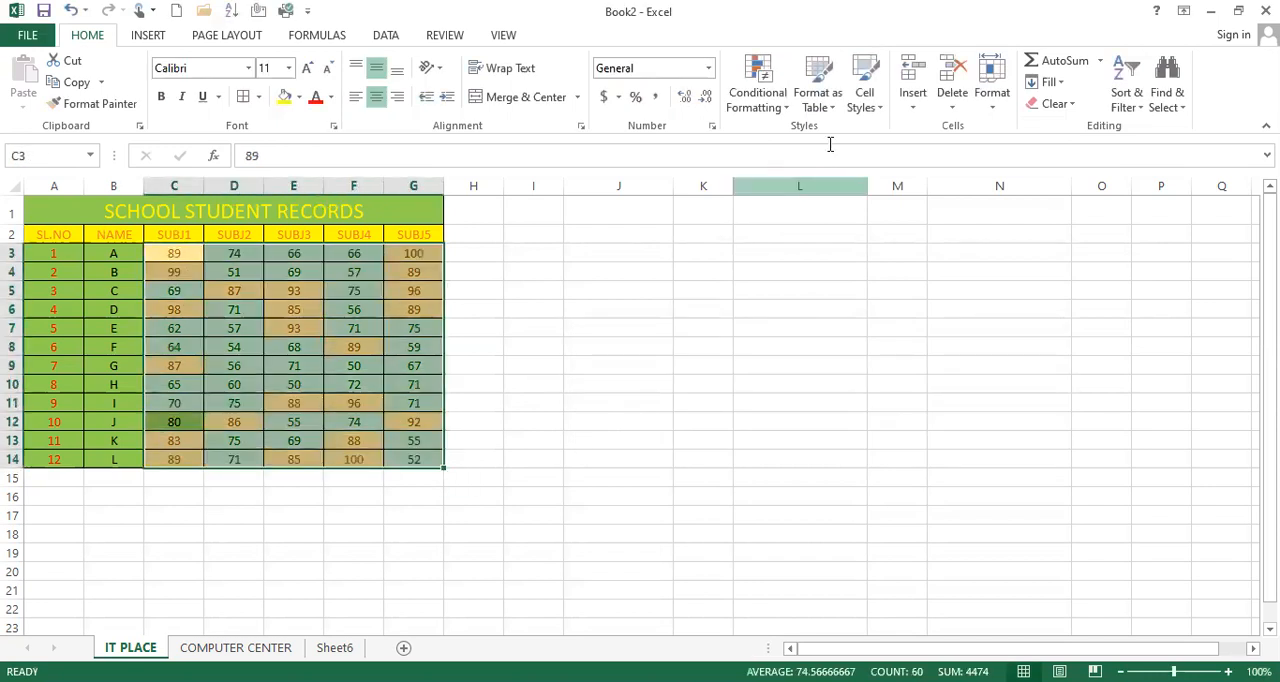
left_click(752, 85)
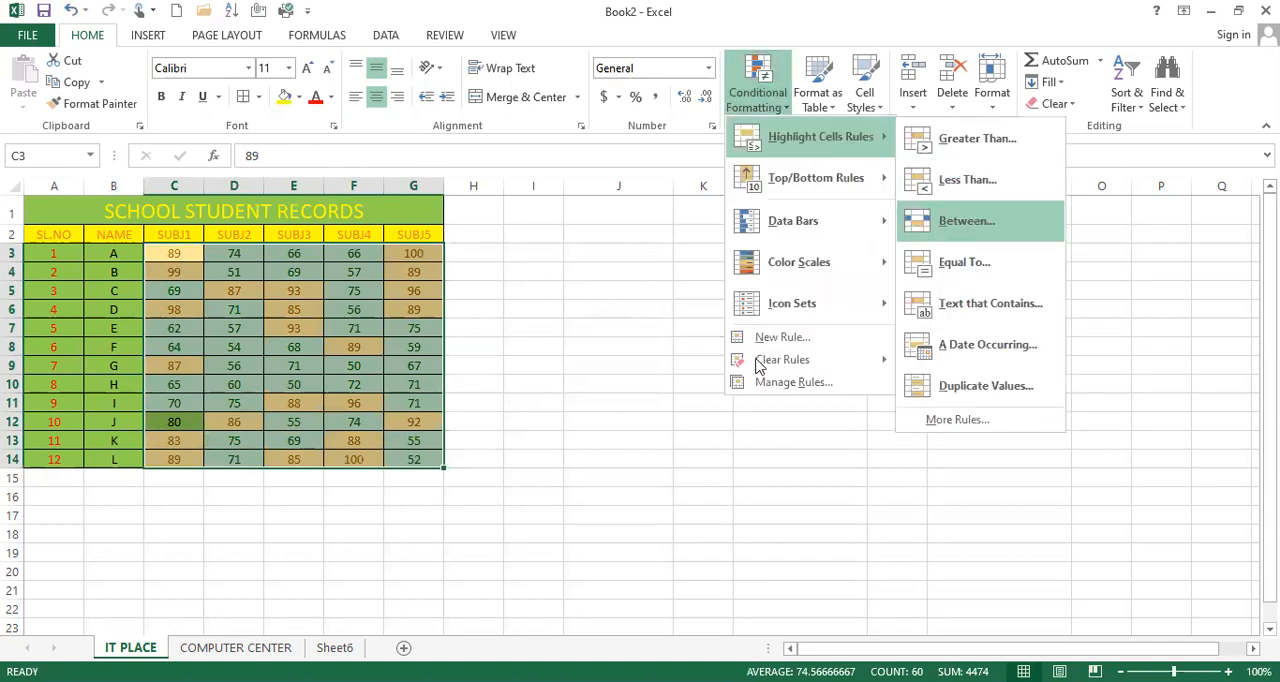
type("50")
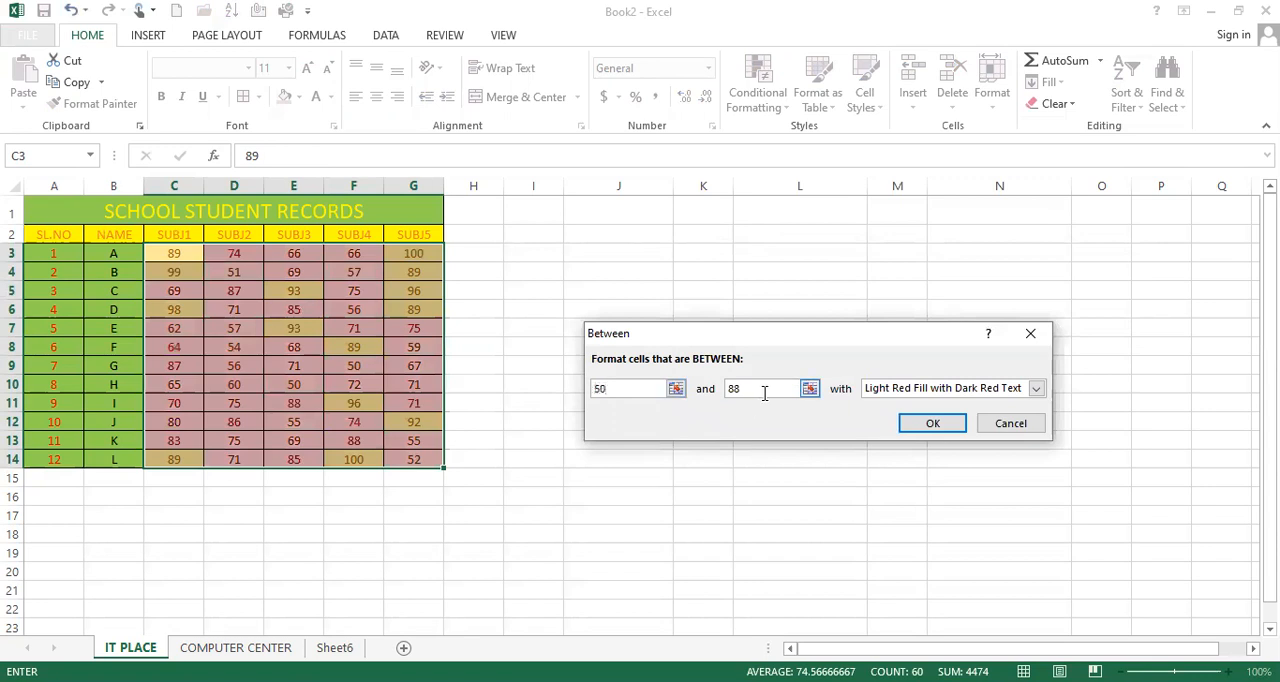
left_click(764, 393)
key("BackSpace")
type("0")
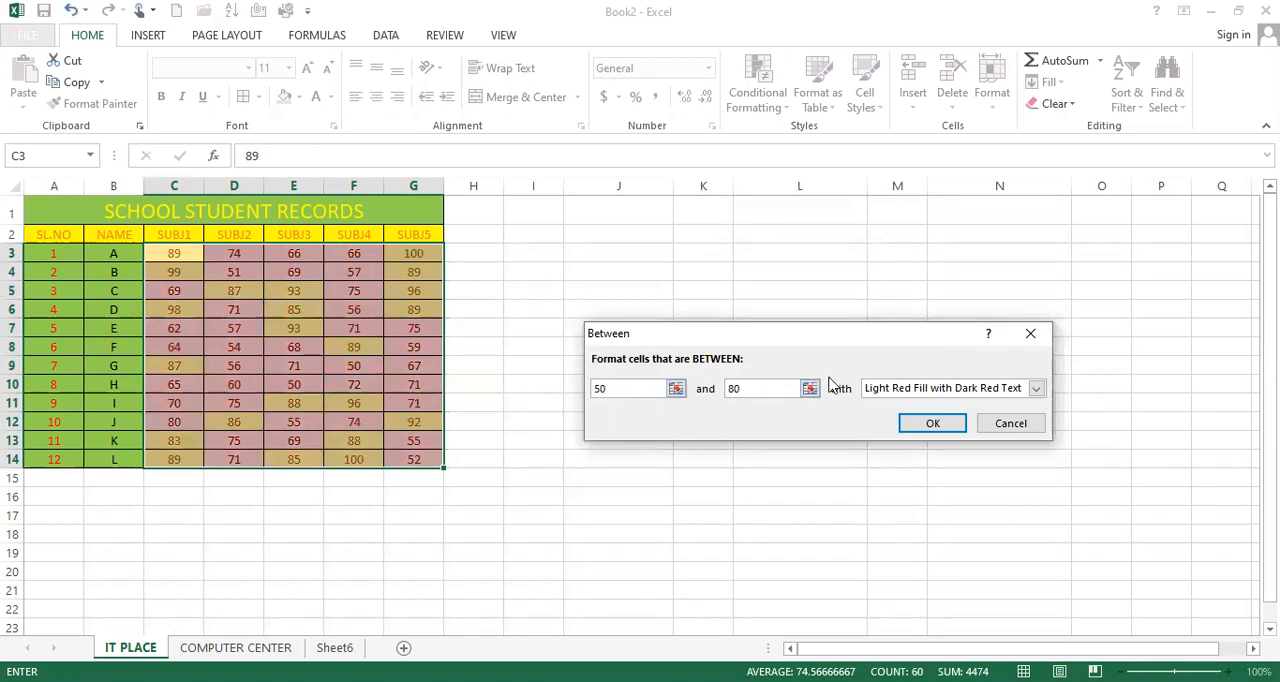
Step: Format the marks between 50 and 80 with Red Text and apply the rule
left_click(1036, 388)
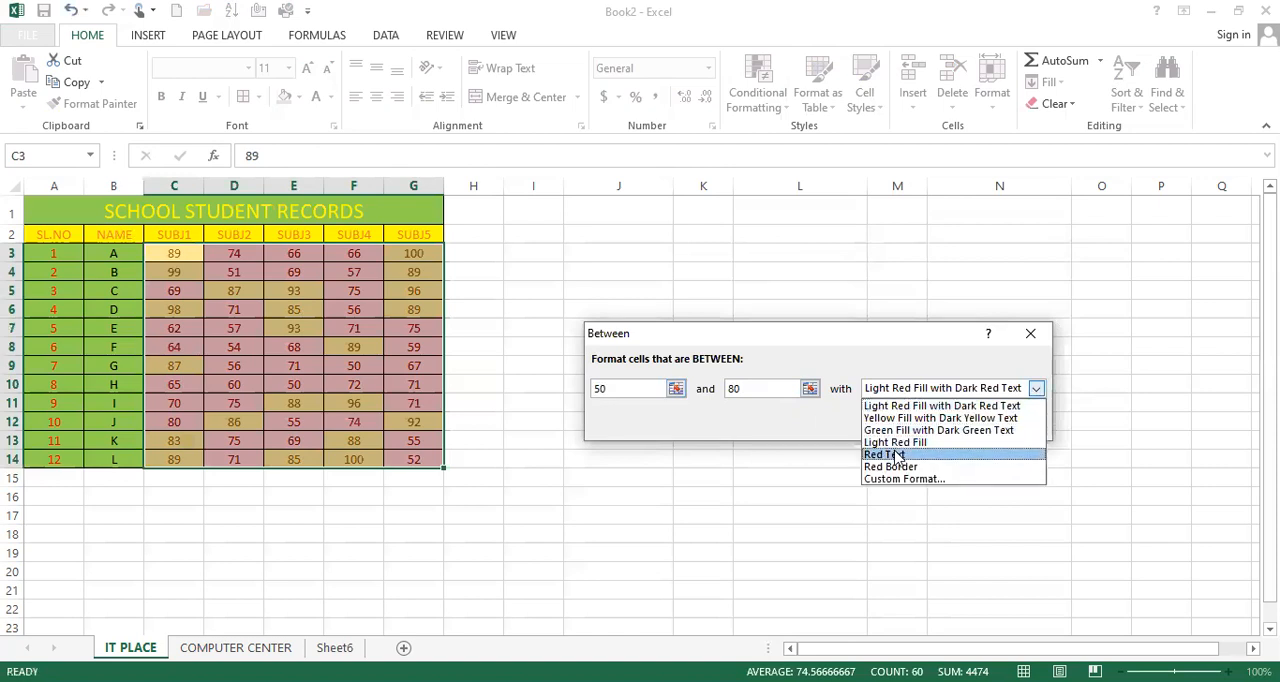
left_click(895, 455)
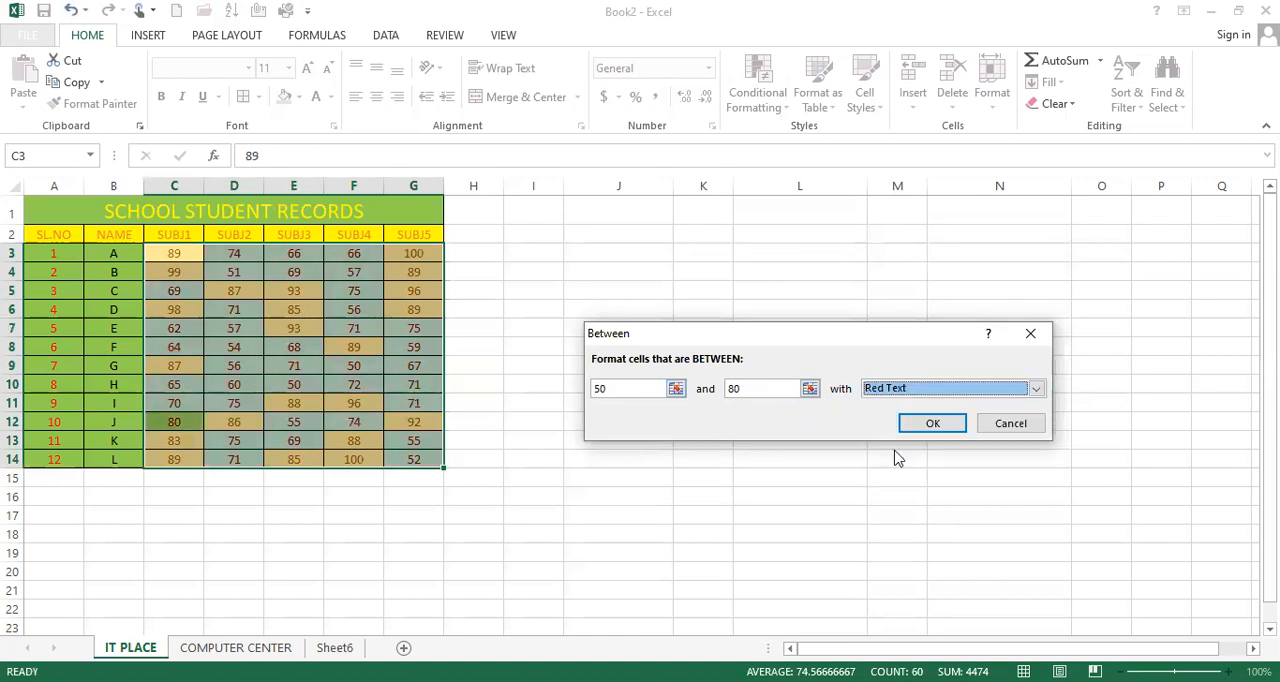
left_click(929, 421)
left_click(420, 424)
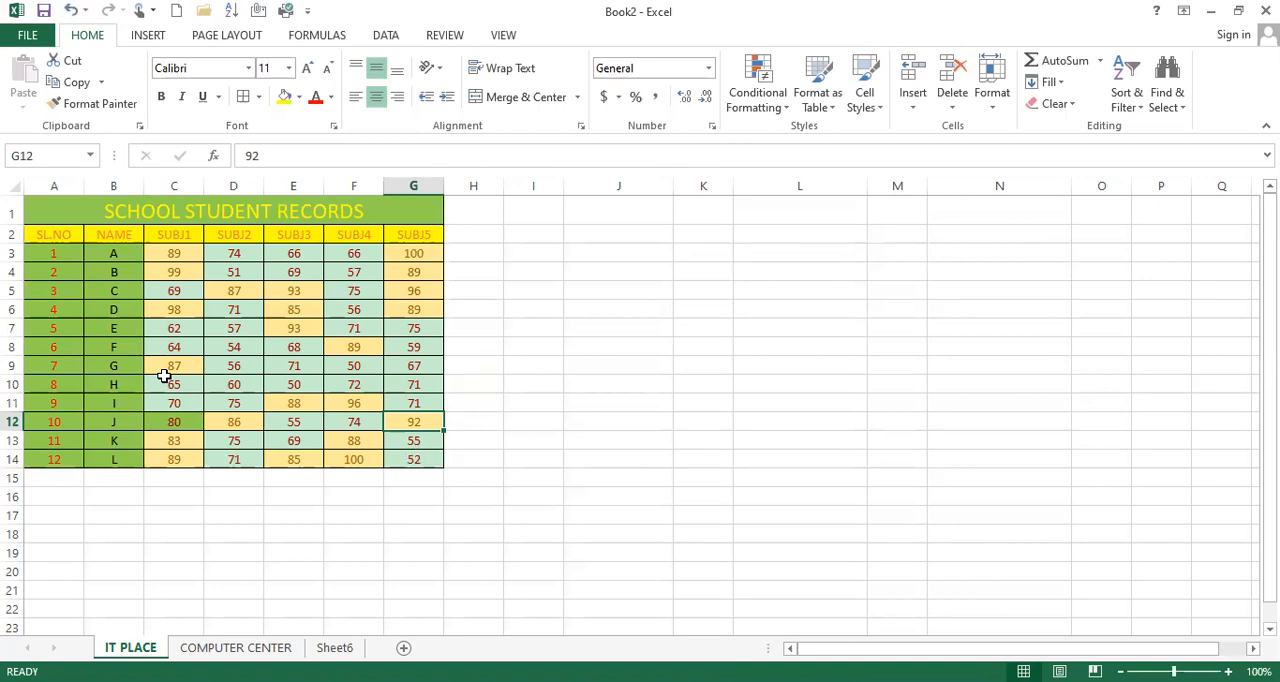
left_click(766, 116)
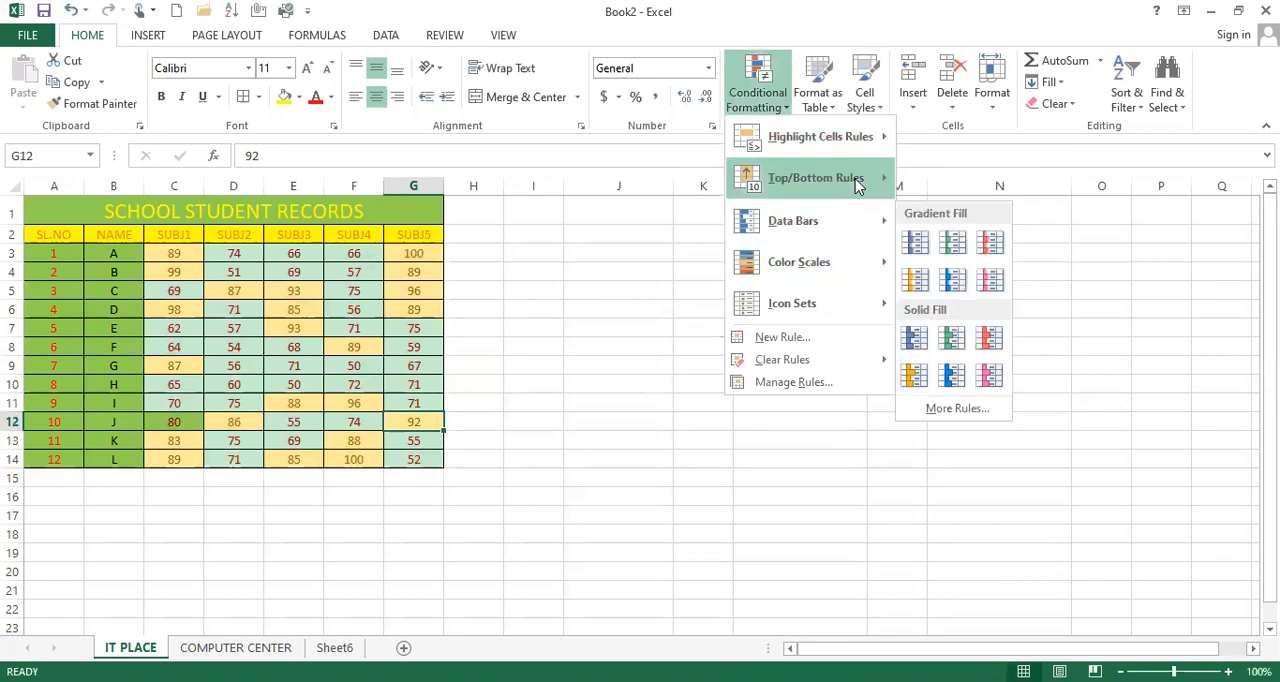
mouse_move(855, 187)
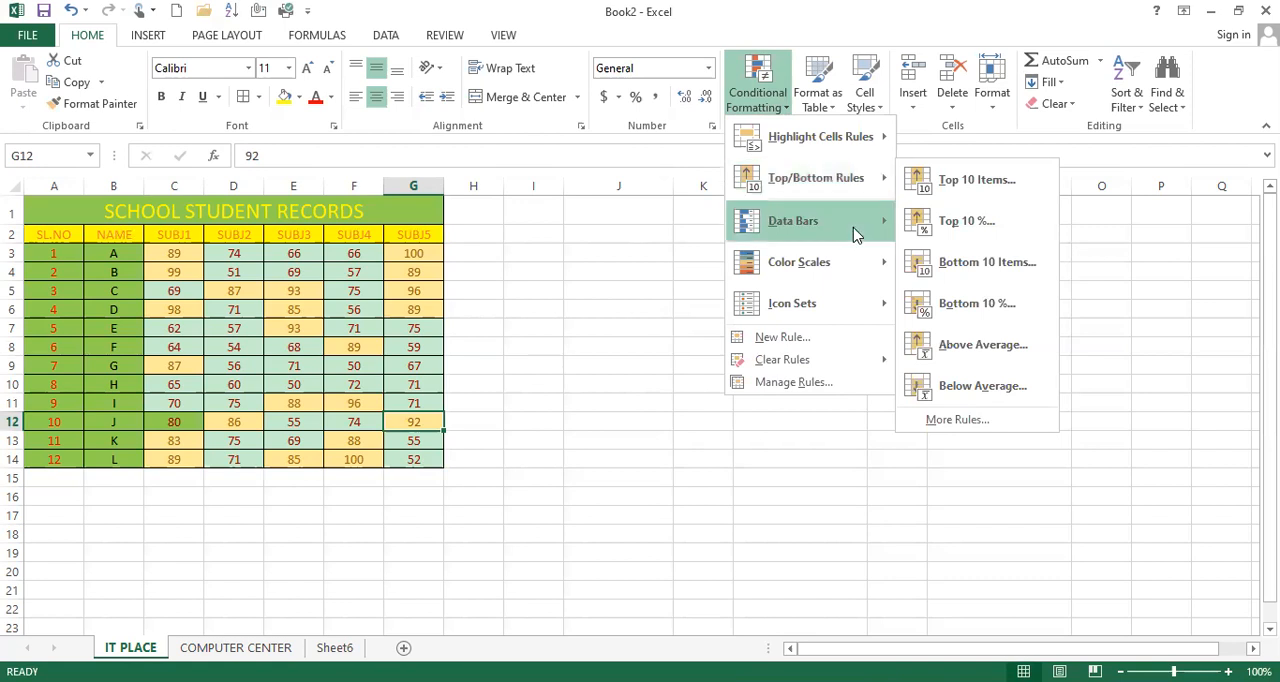
mouse_move(850, 224)
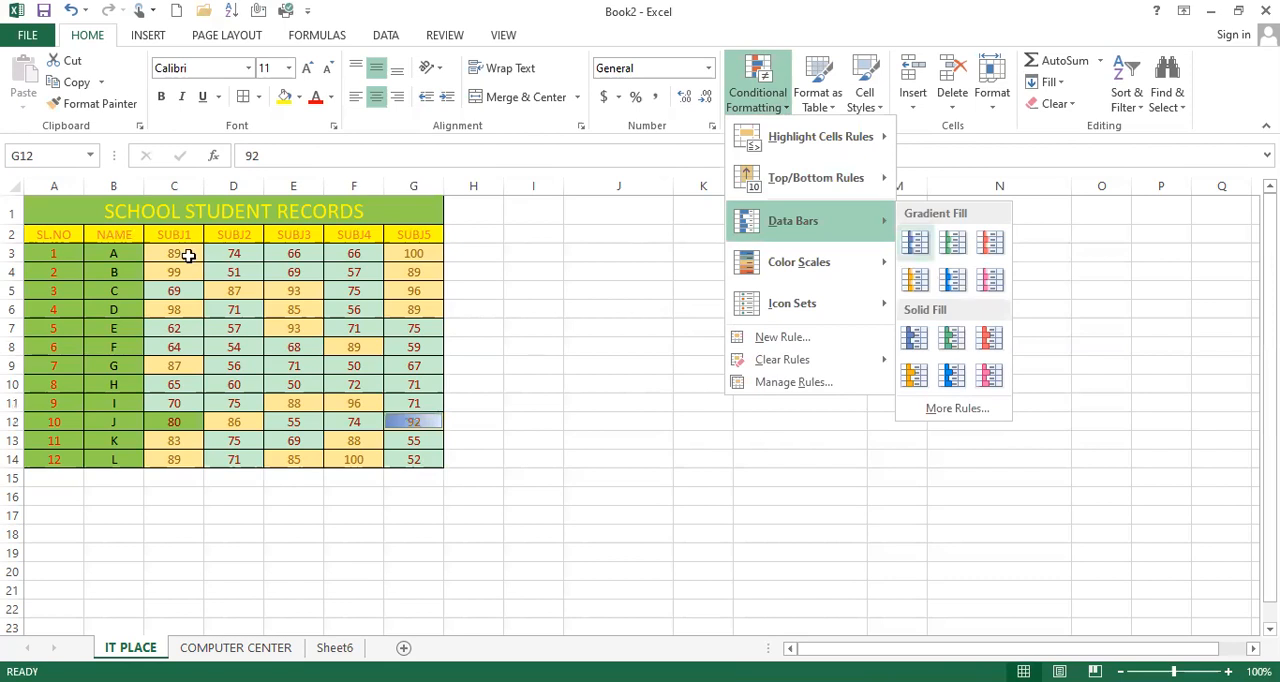
Step: Add solid-fill Green Data Bars to the marks in C3:G14
left_click_drag(177, 252, 411, 457)
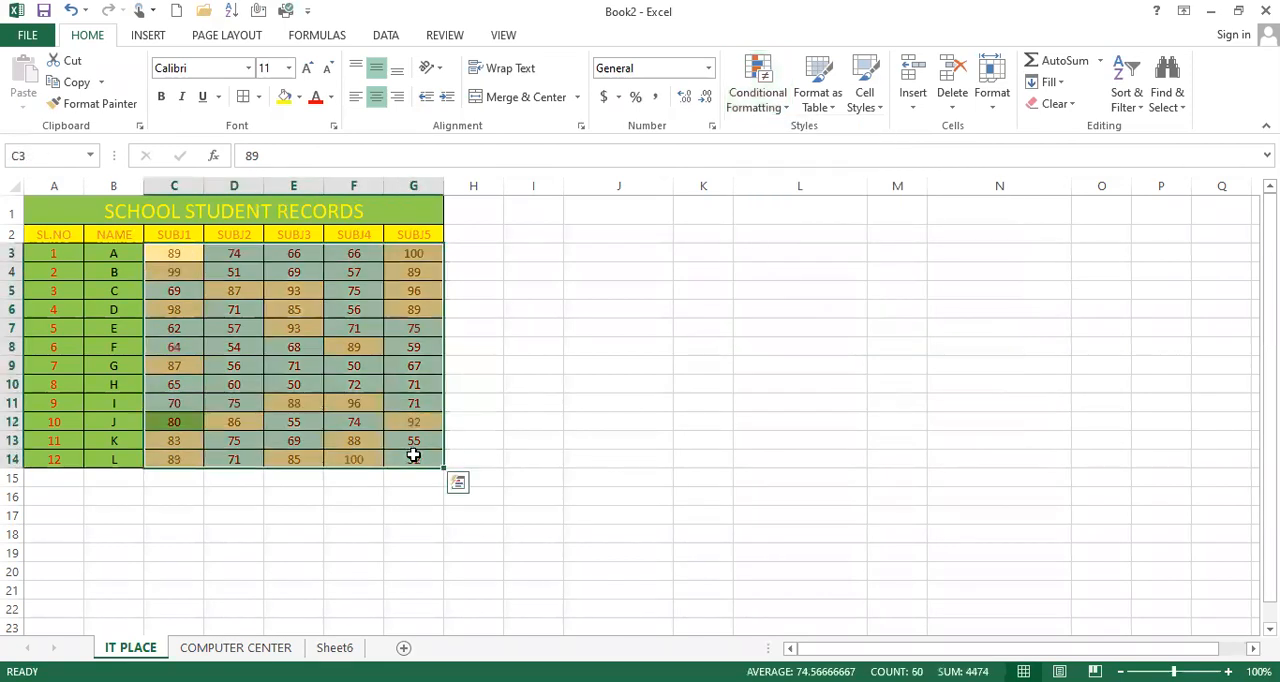
left_click(768, 110)
mouse_move(796, 221)
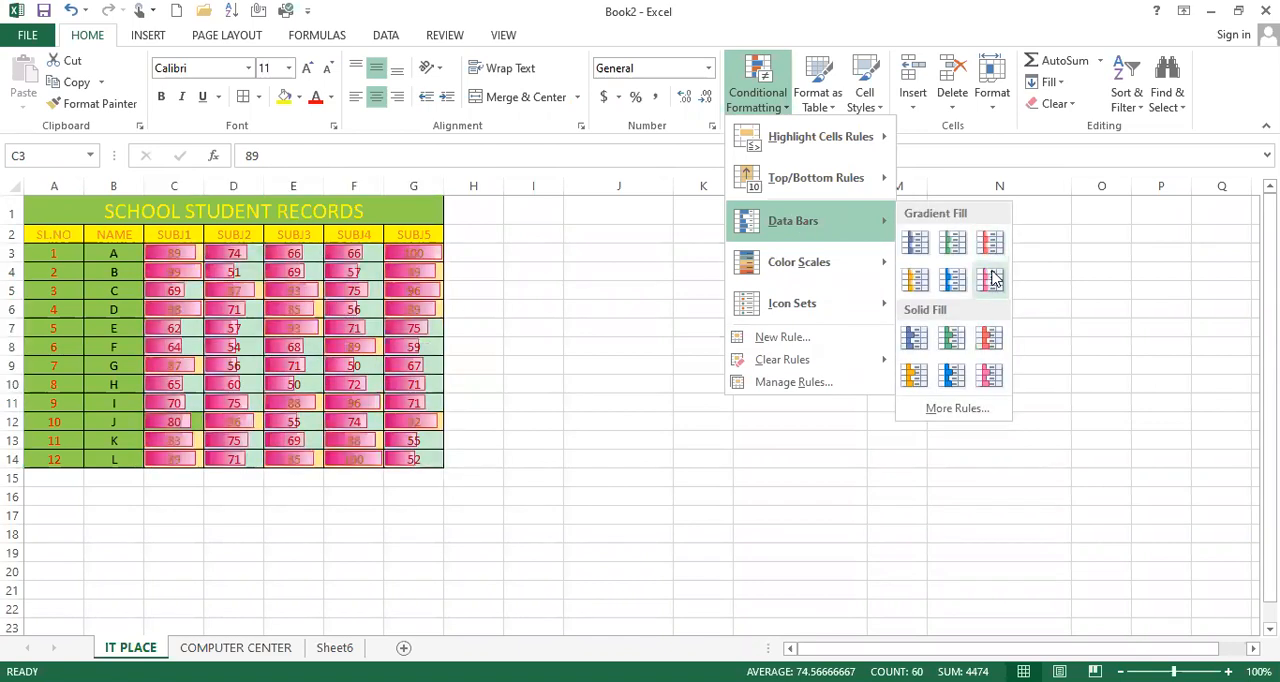
left_click(940, 343)
left_click(318, 385)
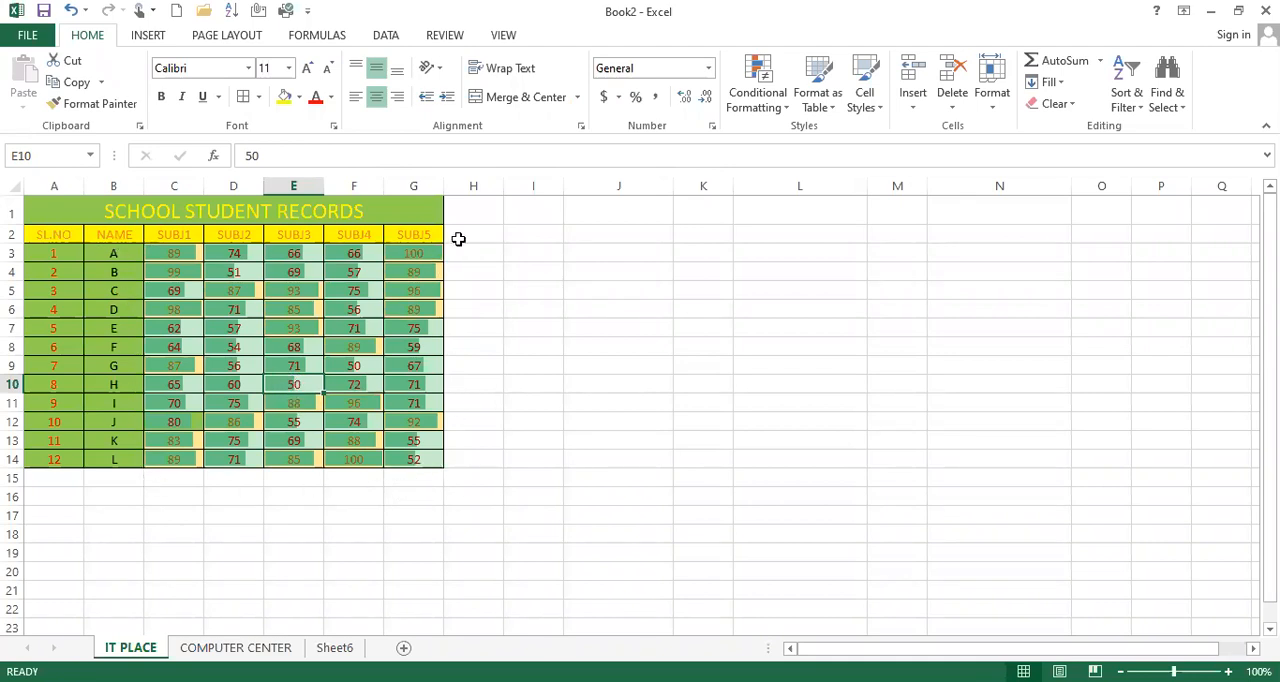
left_click(165, 253)
key("ctrl+c")
left_click_drag(306, 347, 423, 470)
left_click(426, 477)
left_click_drag(188, 247, 426, 456)
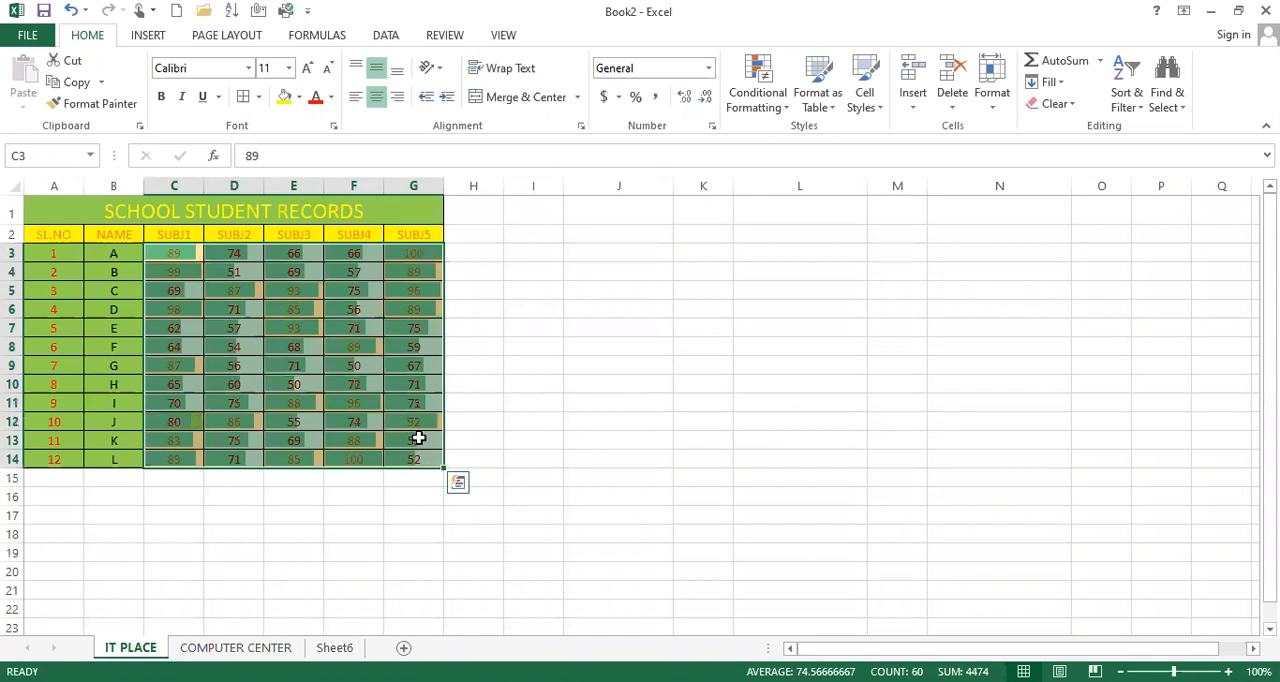
left_click(417, 437)
left_click_drag(185, 255, 428, 458)
left_click(413, 430)
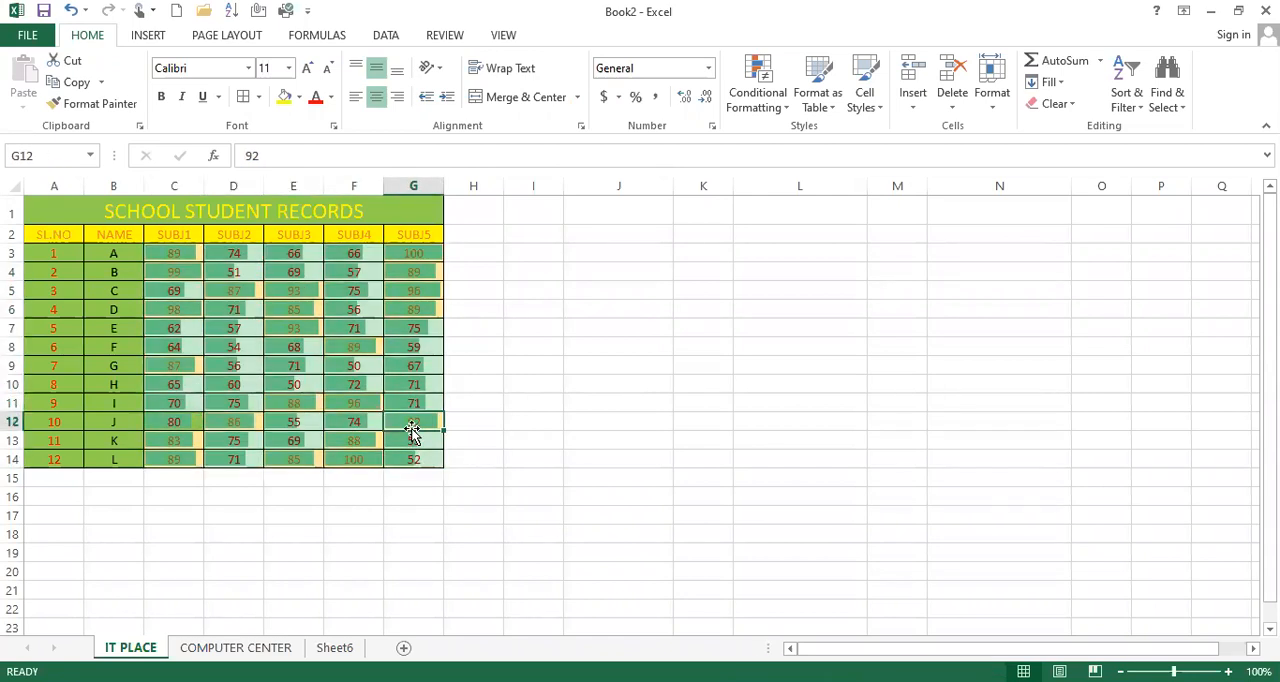
Step: Apply the two-colour scale with white for high and red for low values to the marks in C3:G14
left_click_drag(165, 250, 414, 458)
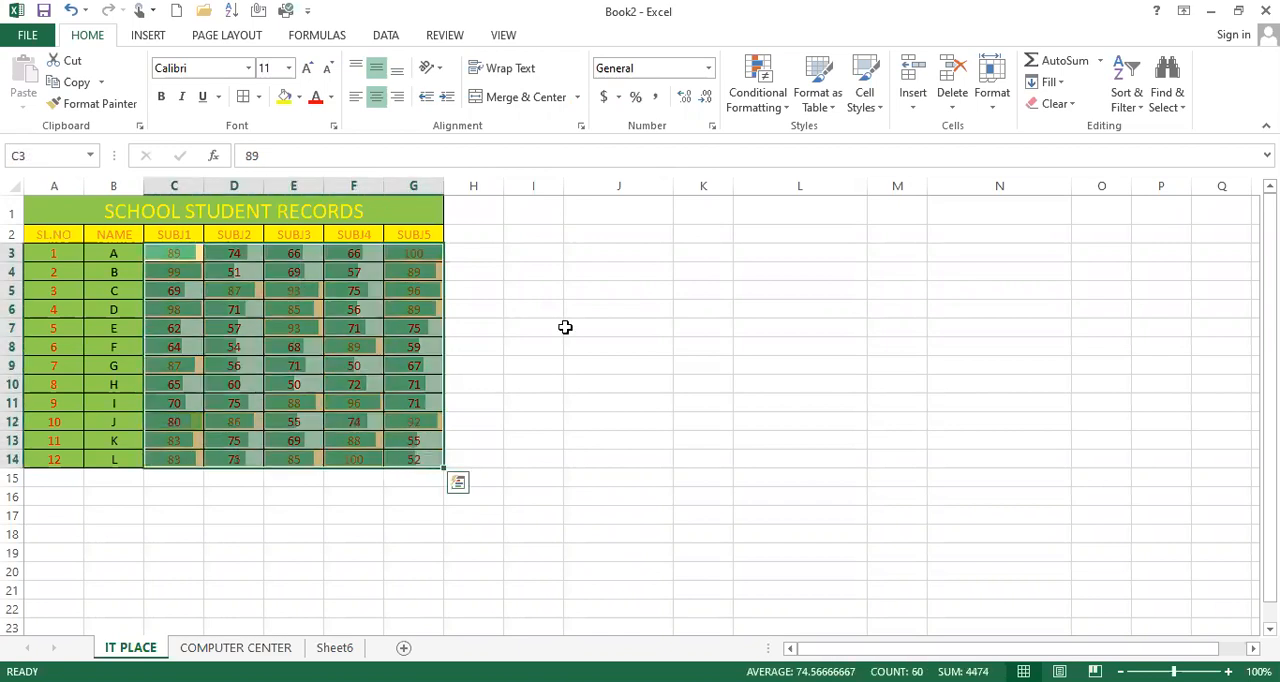
left_click(790, 110)
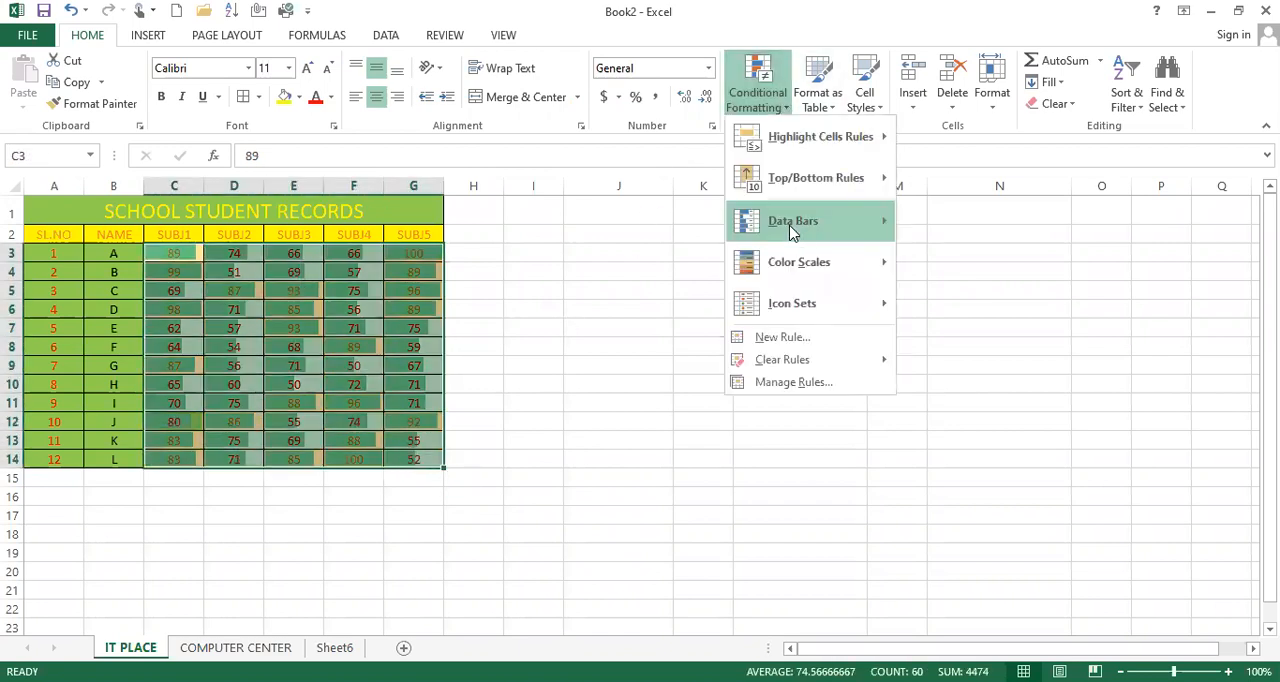
mouse_move(843, 237)
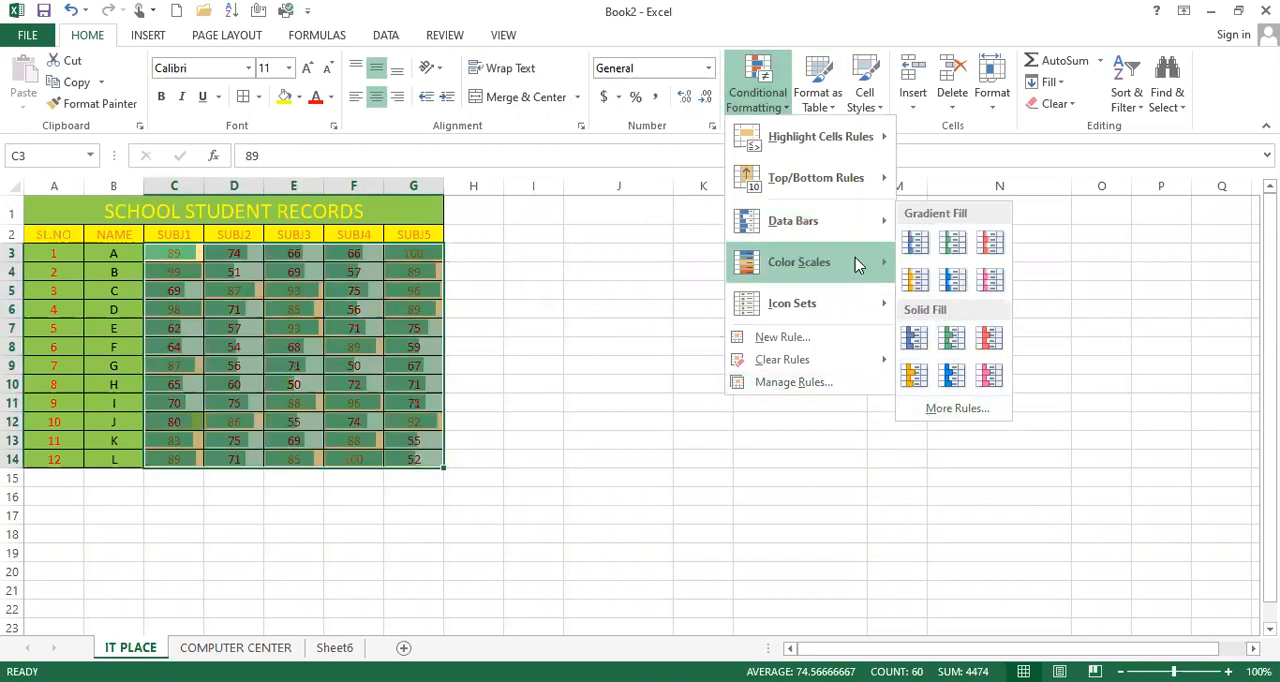
mouse_move(855, 262)
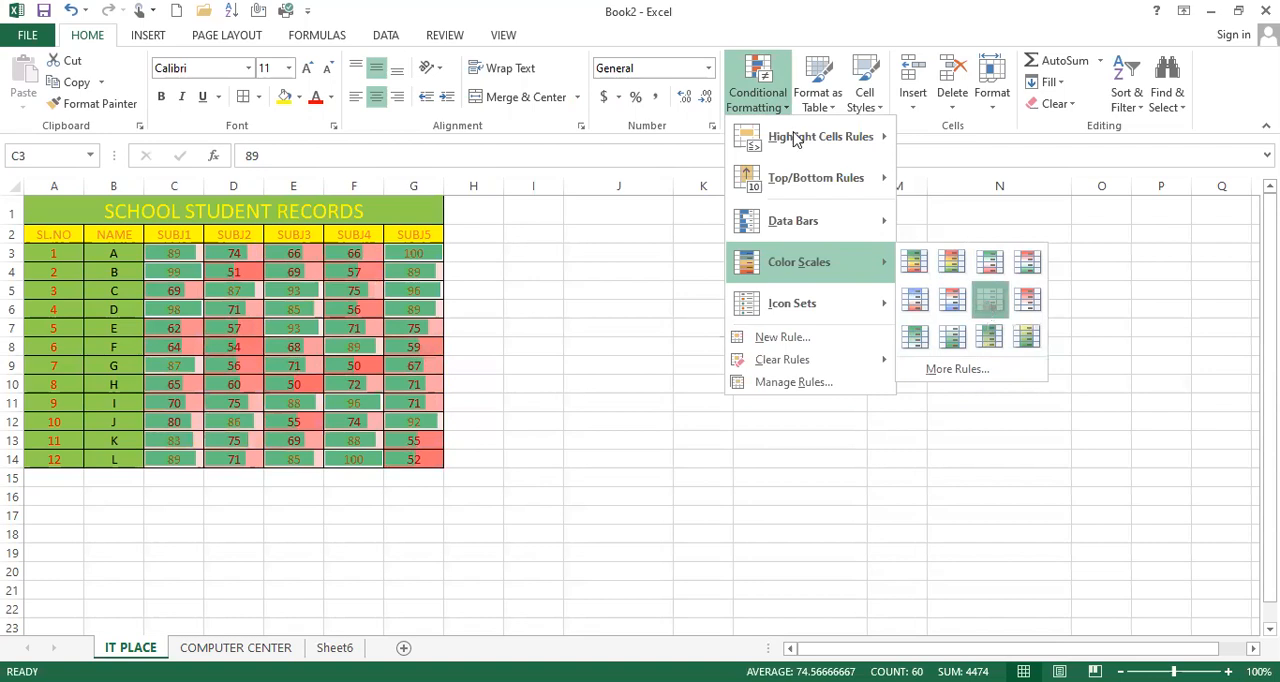
left_click(988, 302)
Step: Add the directional icon set with five coloured arrows to the marks in C3:G14
left_click(782, 112)
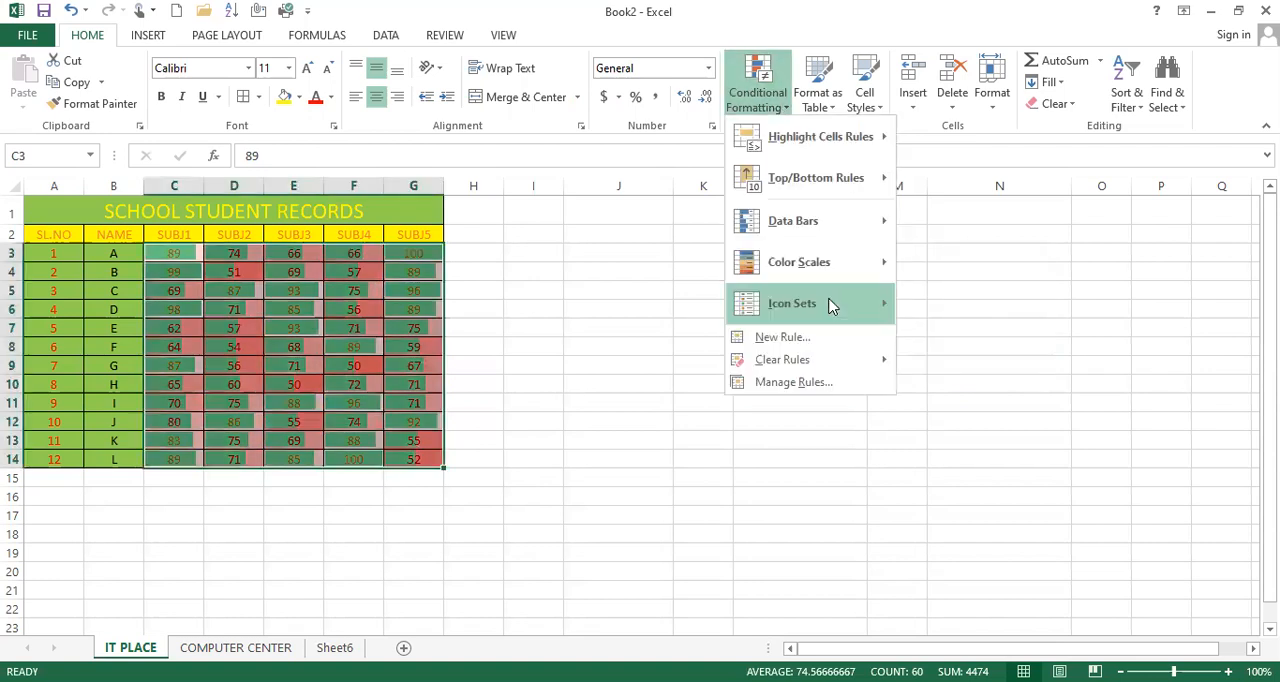
mouse_move(829, 304)
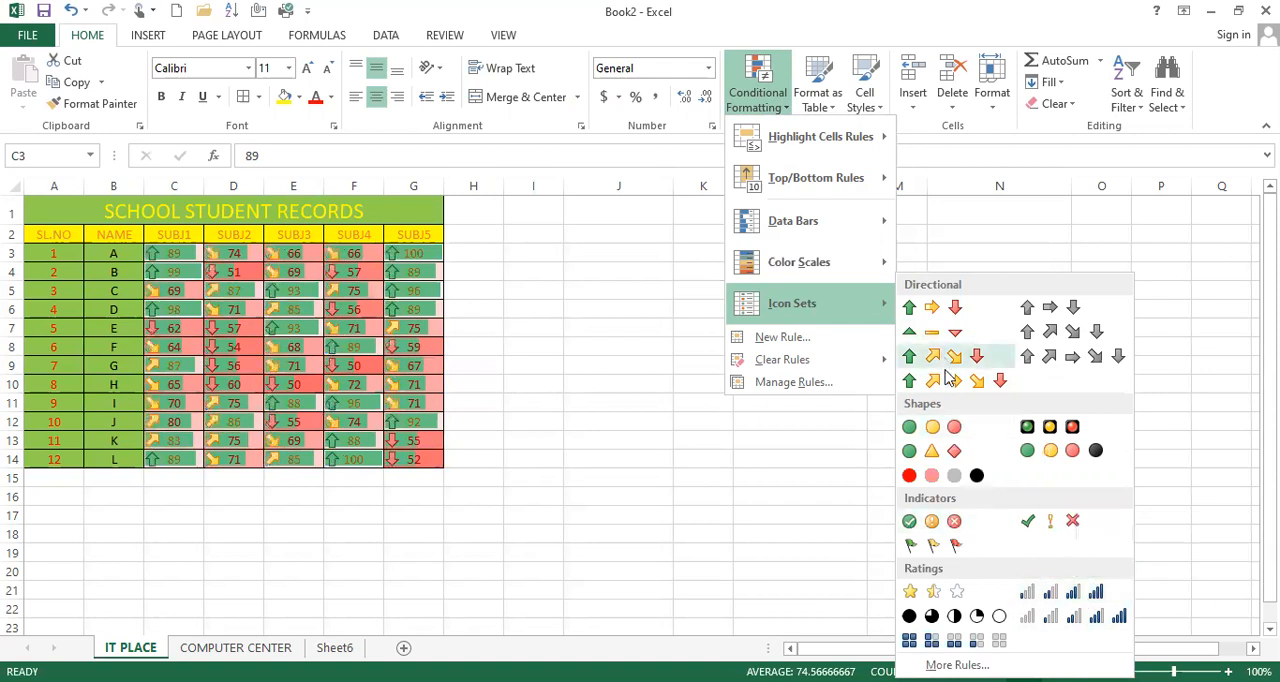
left_click(318, 398)
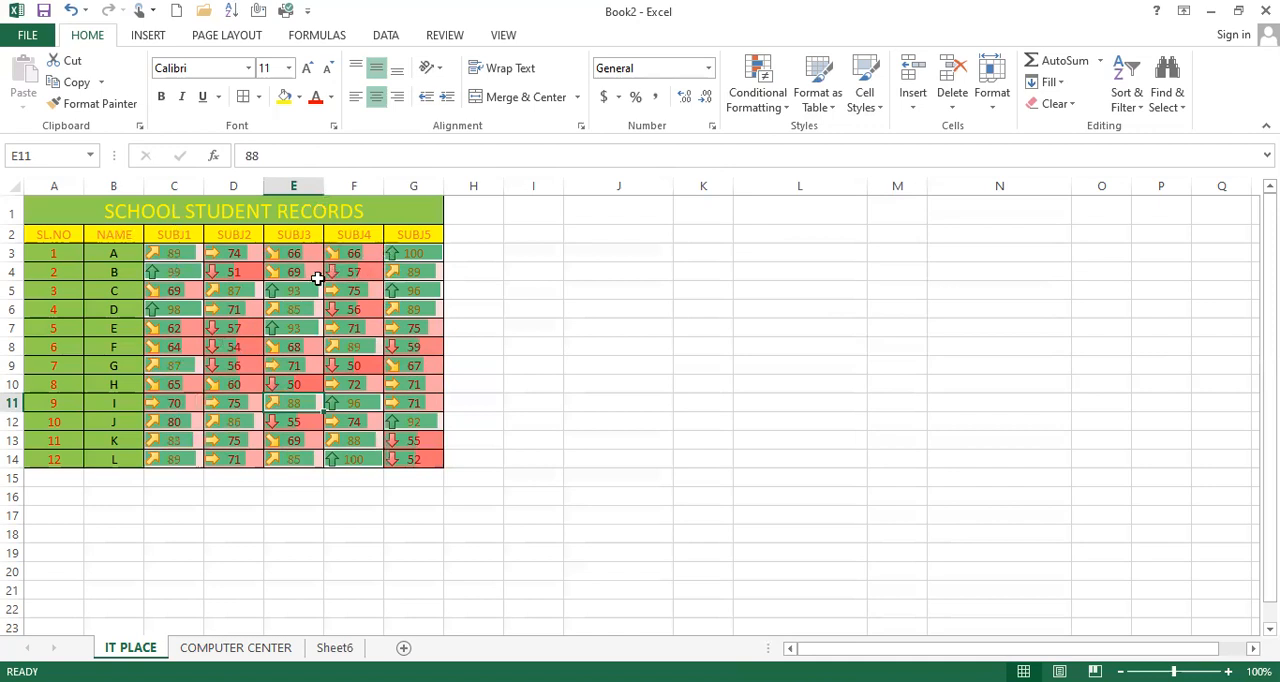
left_click_drag(180, 252, 424, 455)
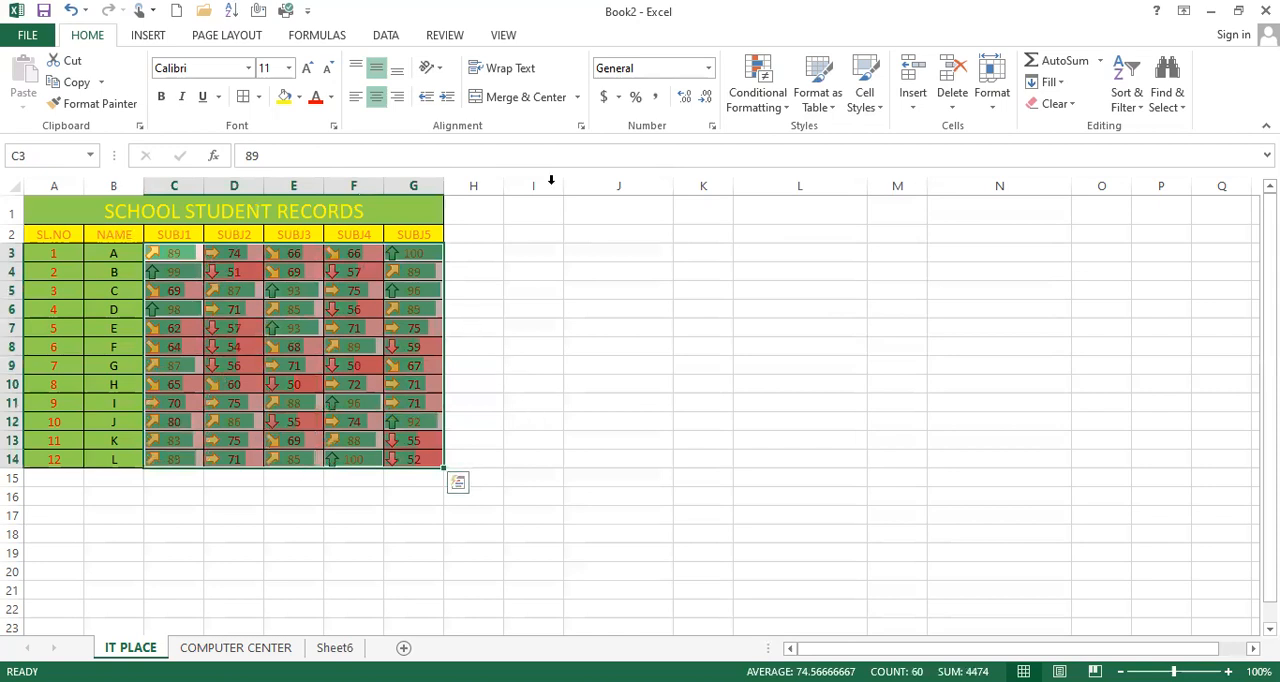
left_click(777, 116)
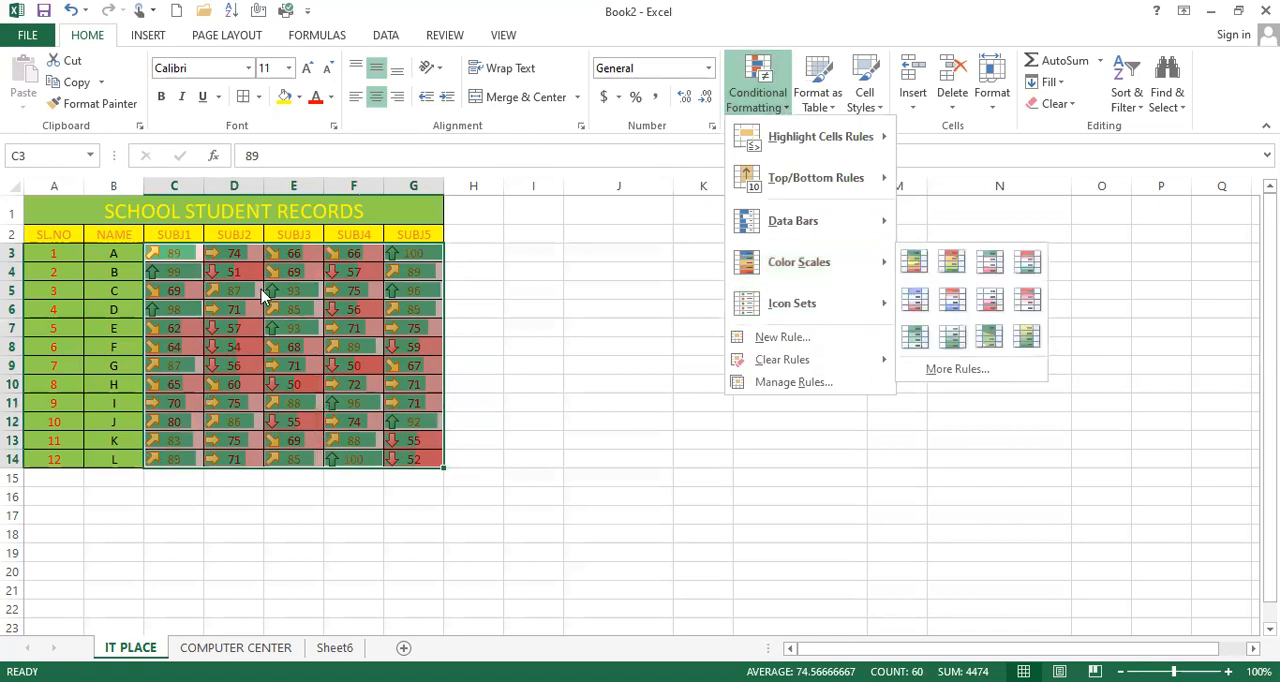
left_click(740, 100)
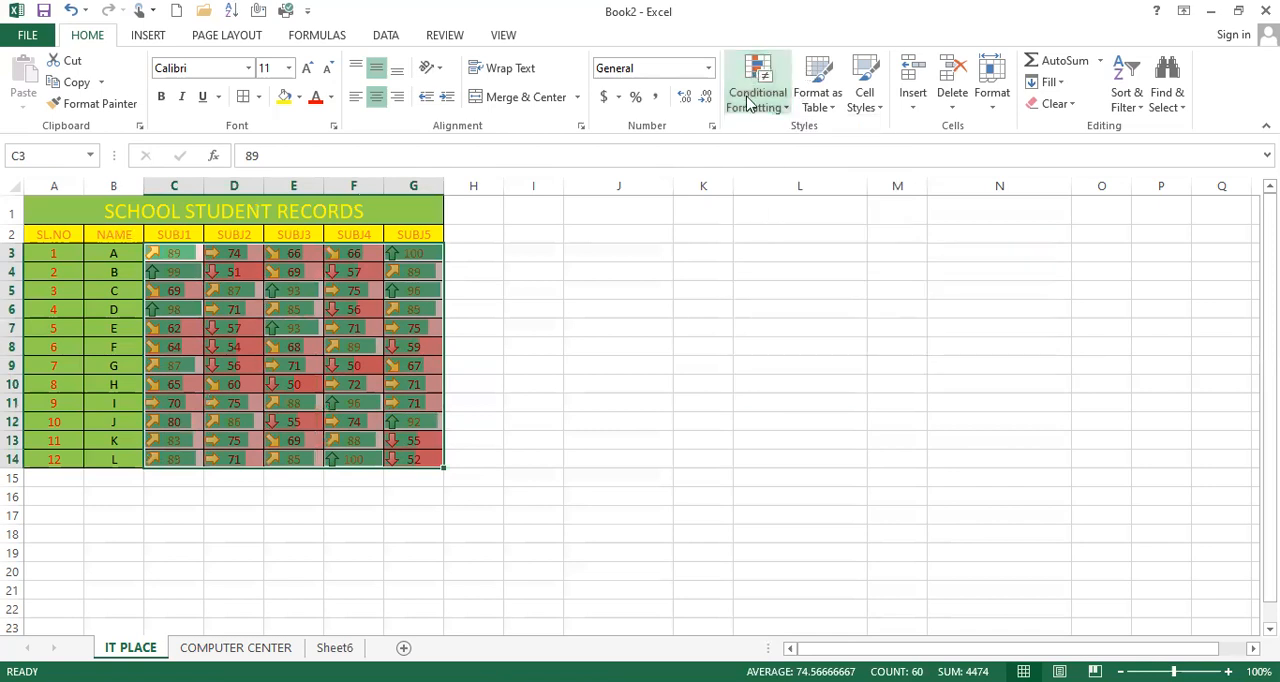
Step: Format the range A2:G14 as a table with headers, using the green style in the first row of Medium styles
left_click(832, 107)
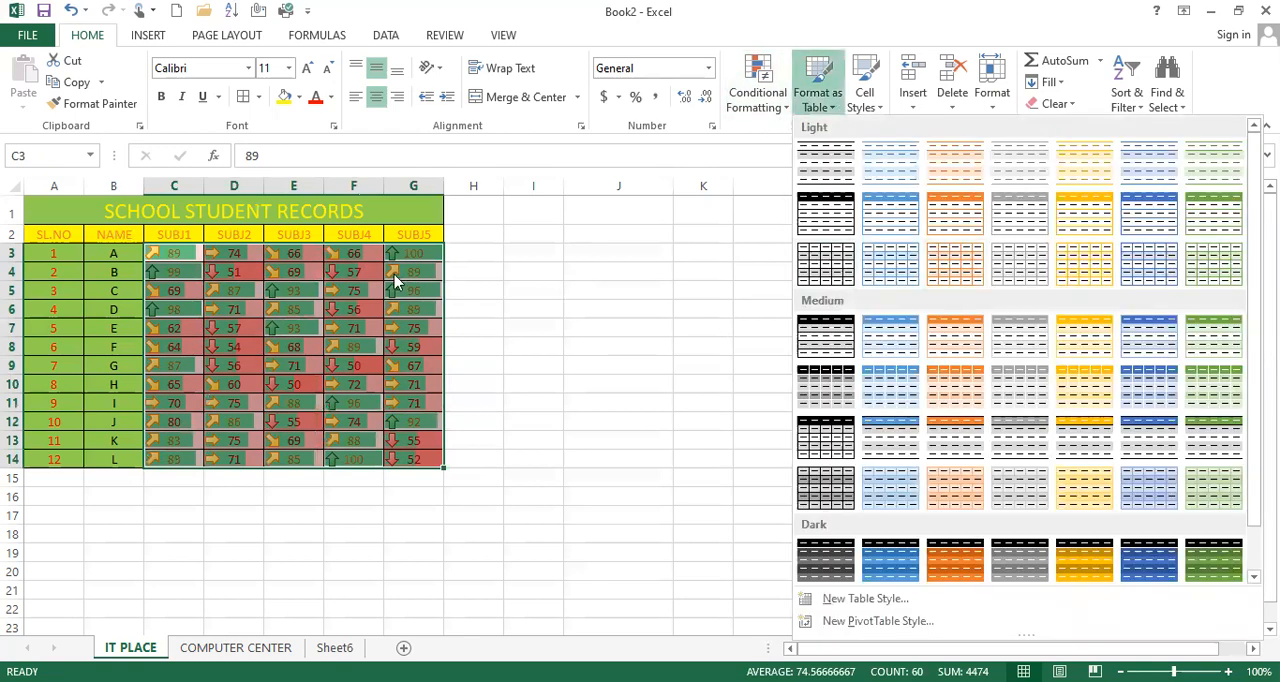
left_click(74, 216)
left_click_drag(57, 236, 417, 451)
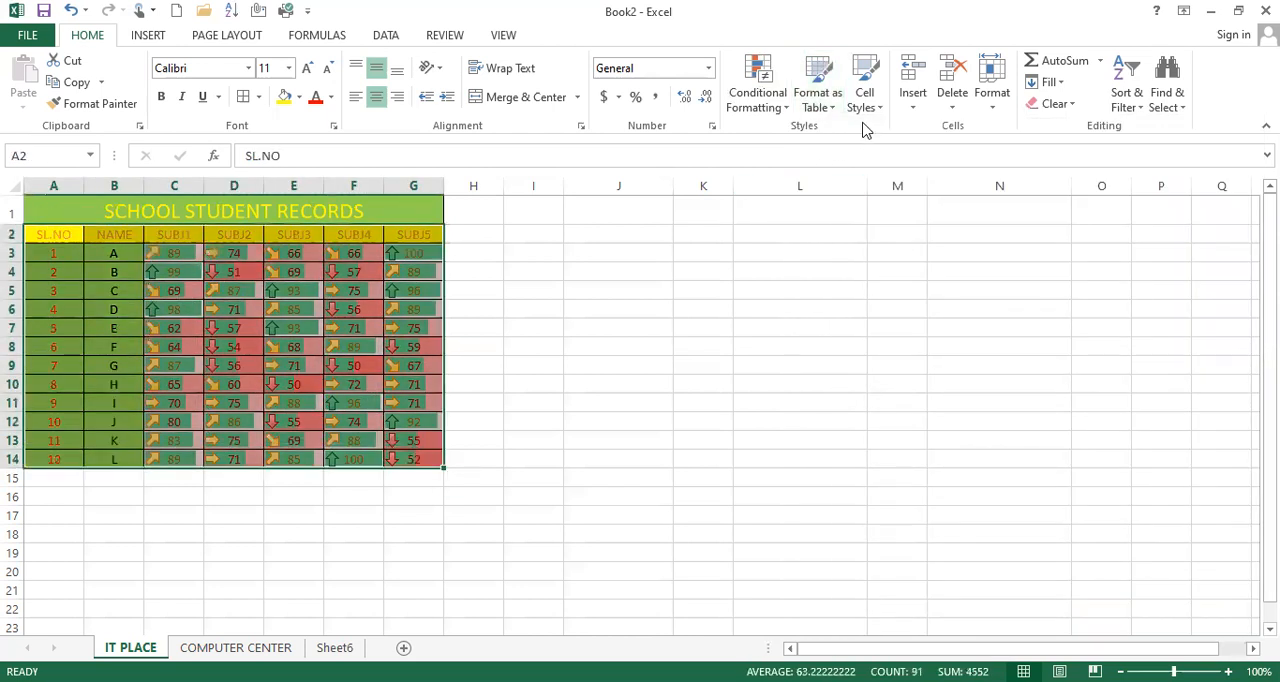
left_click(818, 110)
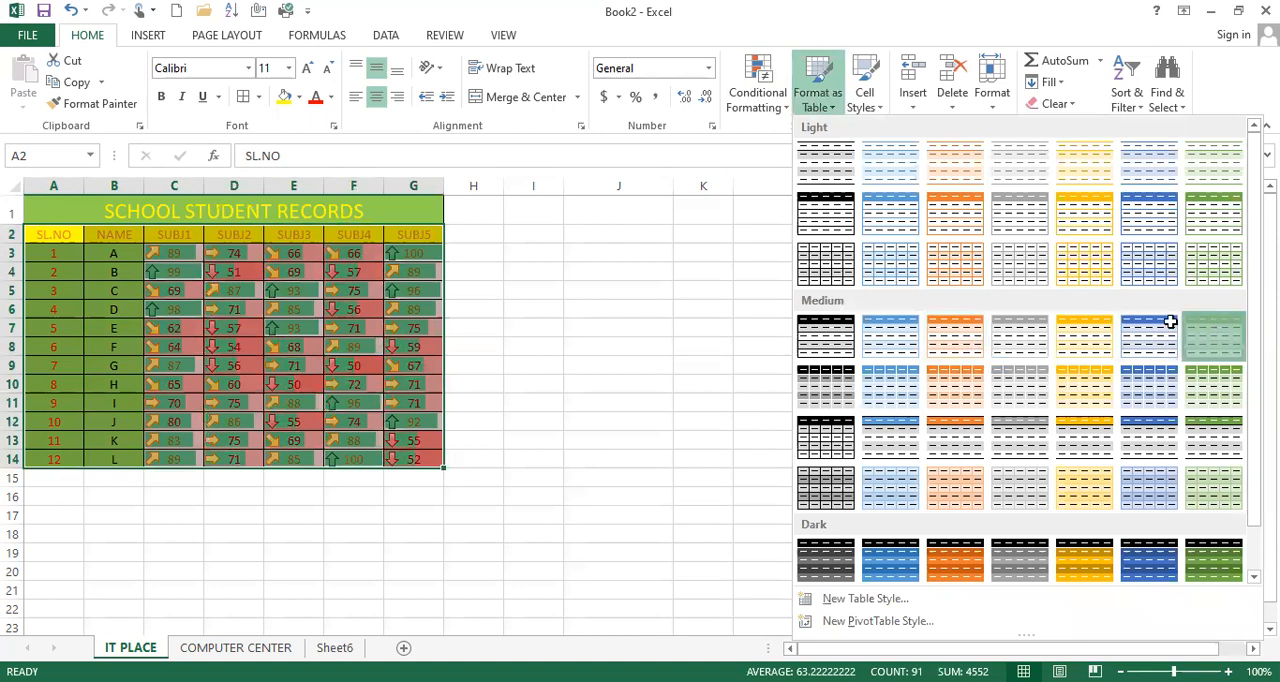
left_click(1021, 381)
left_click(809, 397)
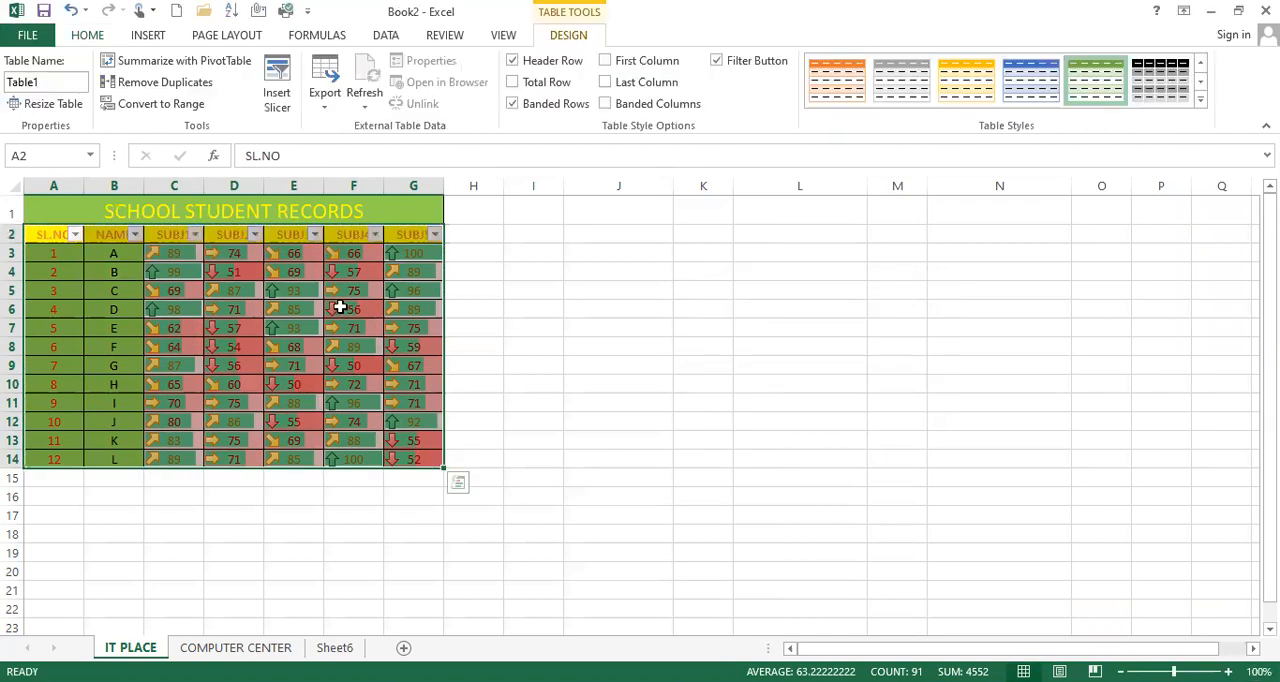
left_click(340, 306)
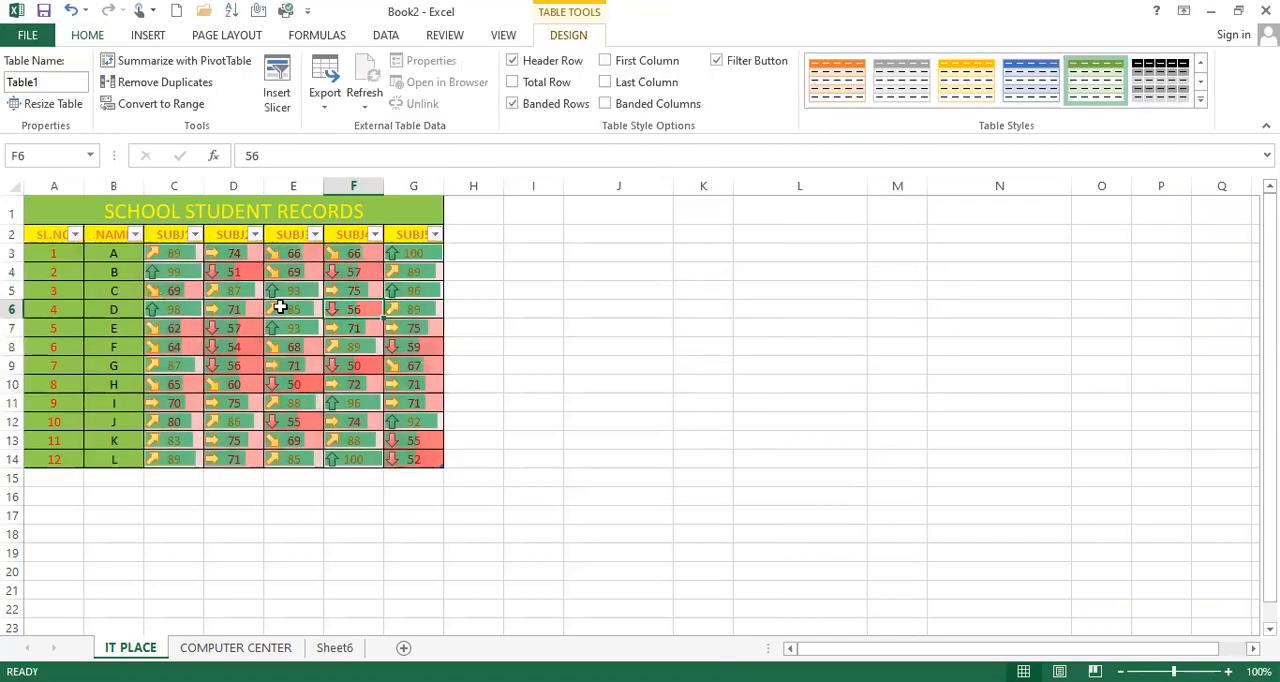
Step: Filter the table's SL.NO column to show only 1 and 2, and clear that filter again
left_click(74, 234)
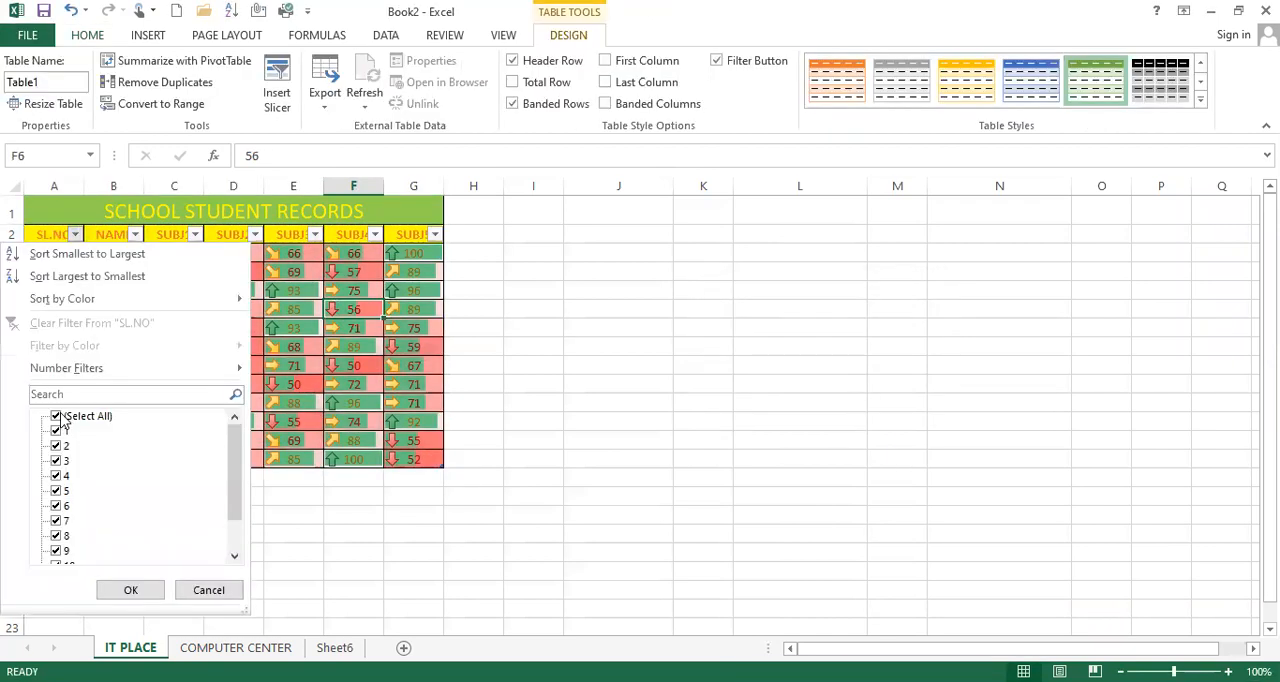
left_click(56, 416)
left_click(57, 431)
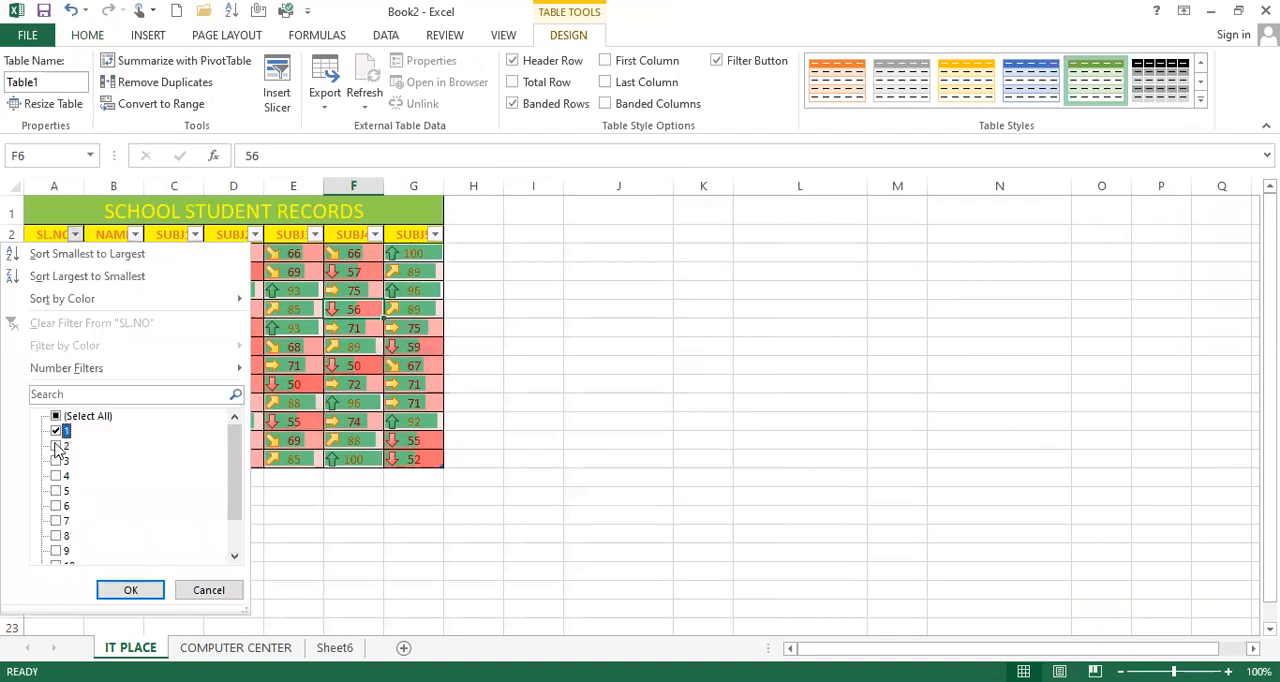
left_click(56, 446)
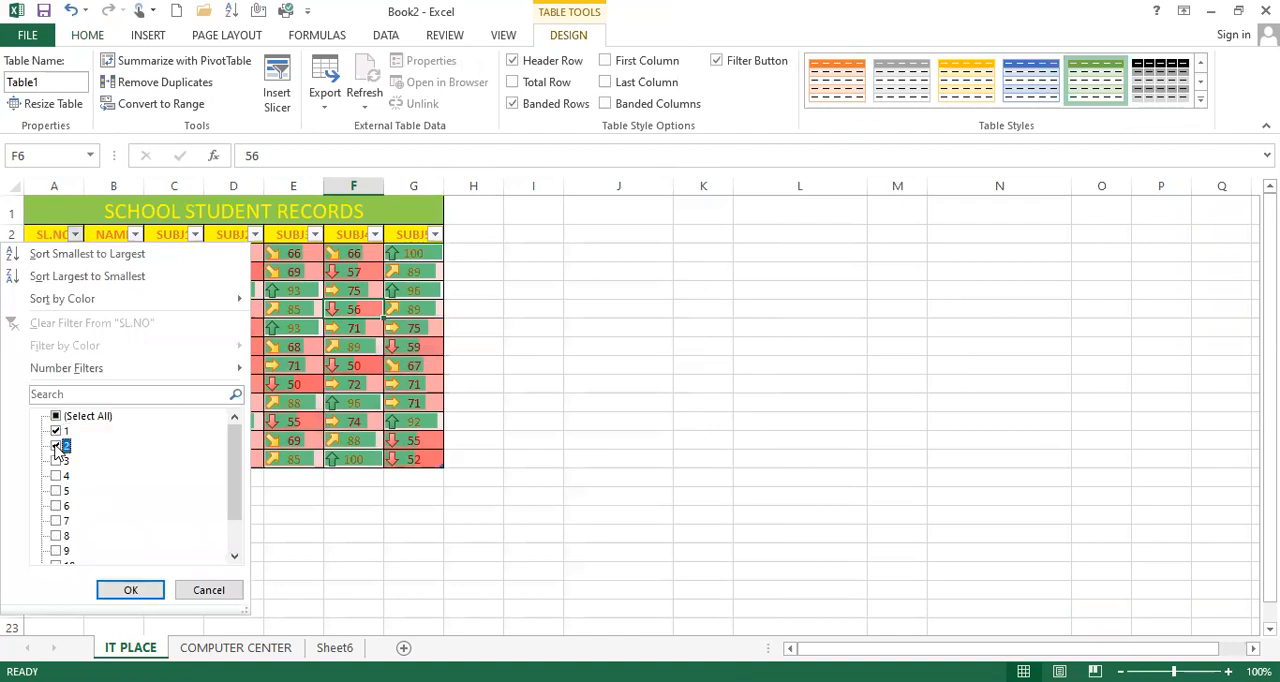
left_click(128, 592)
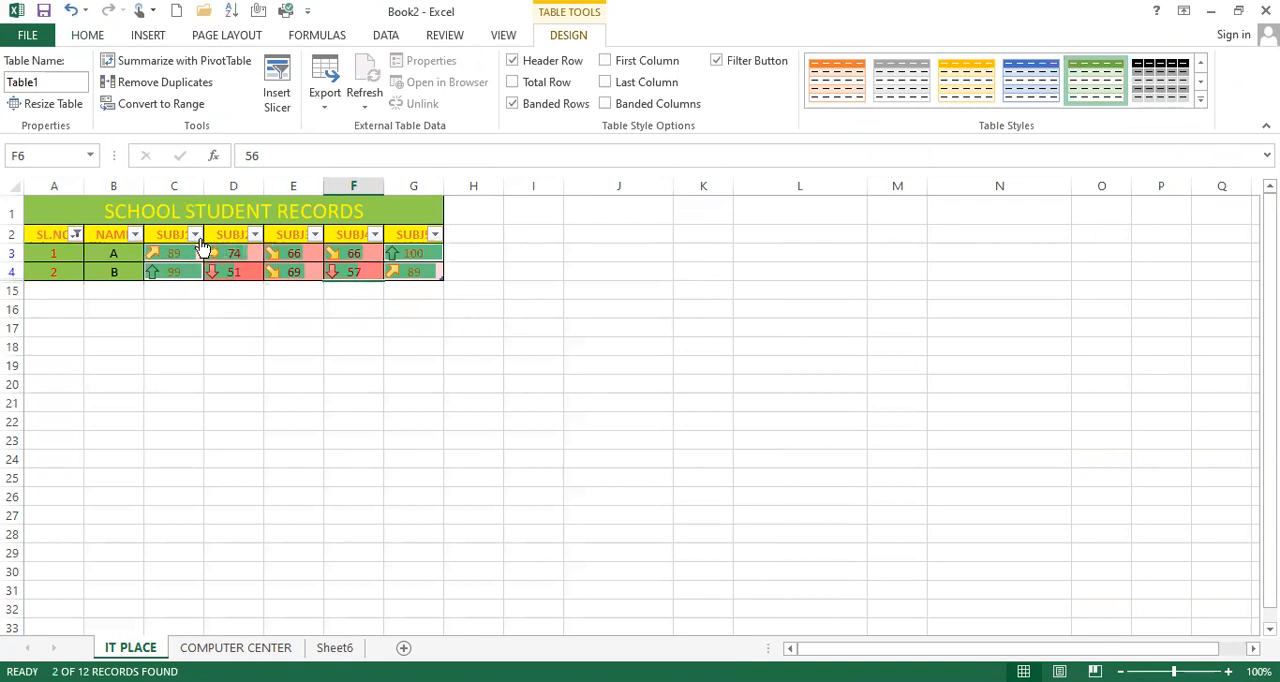
left_click(76, 235)
left_click(49, 320)
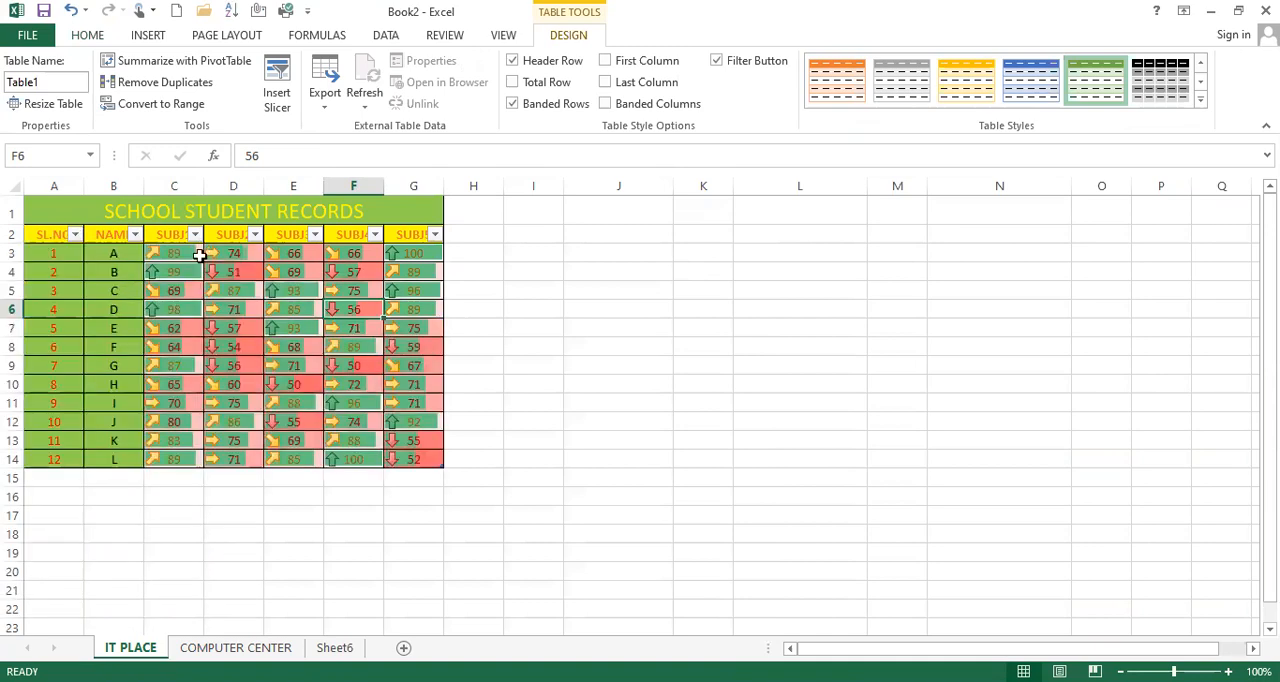
Step: Examine the available table styles, the NAME column's filter choices and the sort and filter commands
left_click(87, 35)
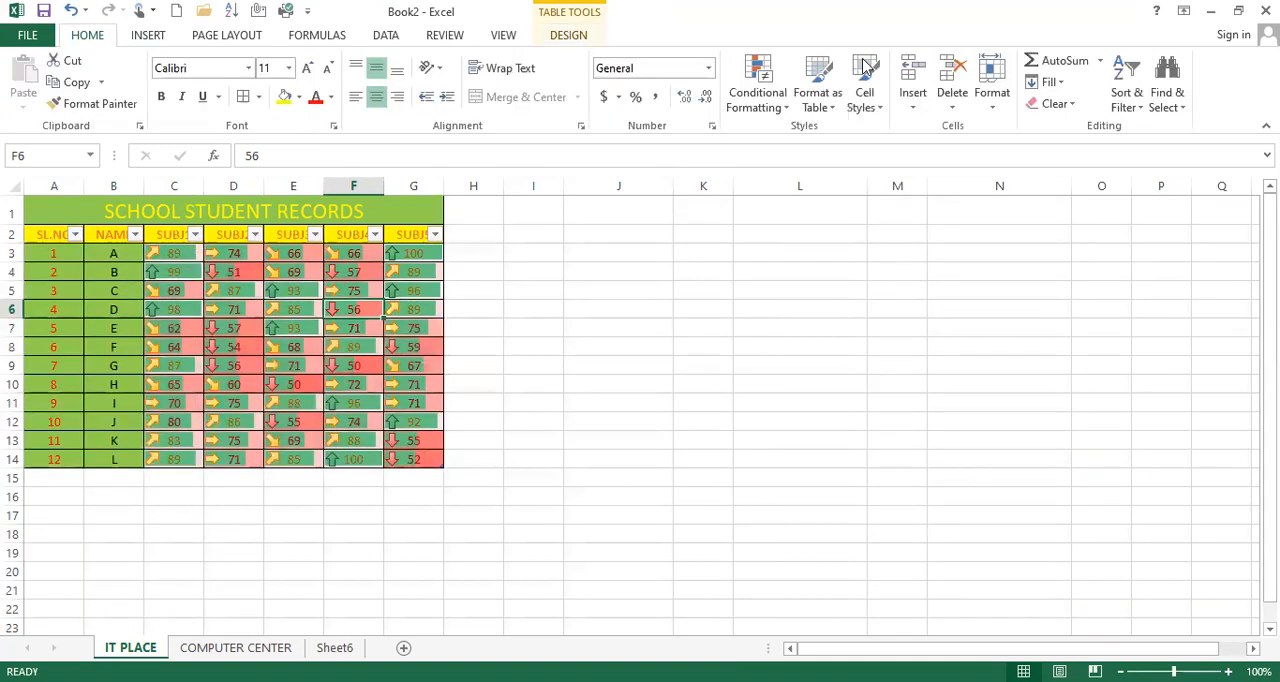
left_click(827, 107)
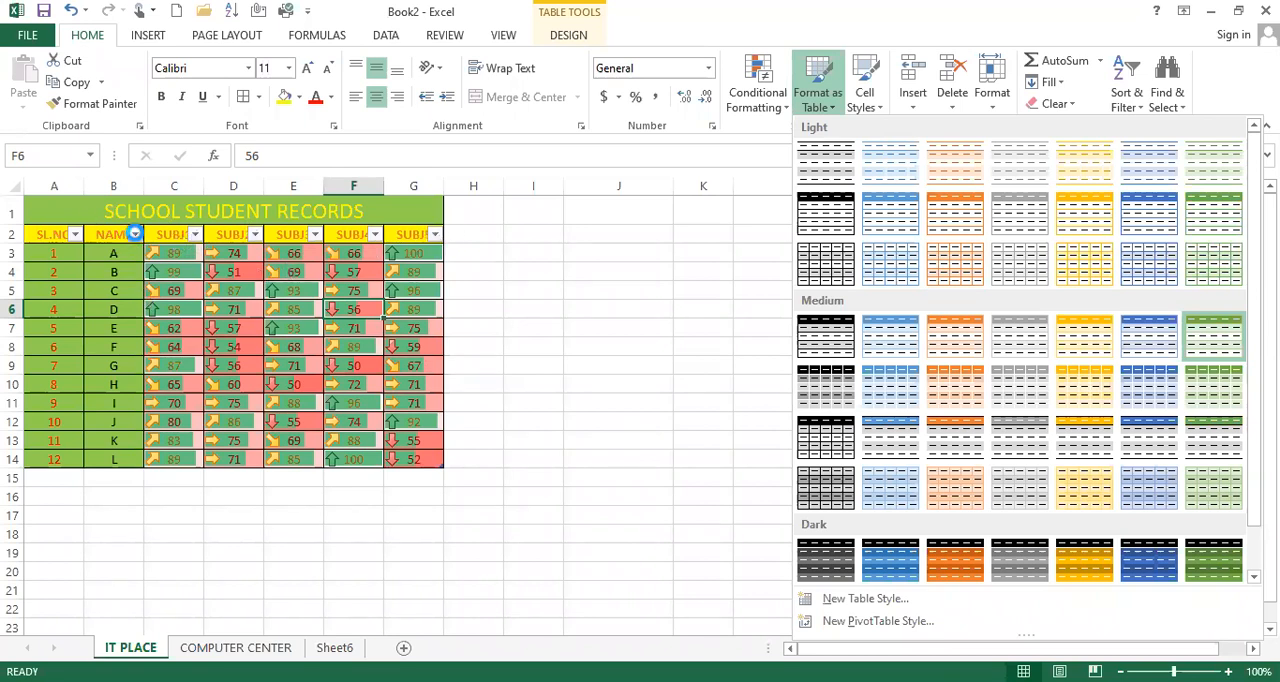
left_click(134, 233)
left_click(56, 417)
left_click(56, 417)
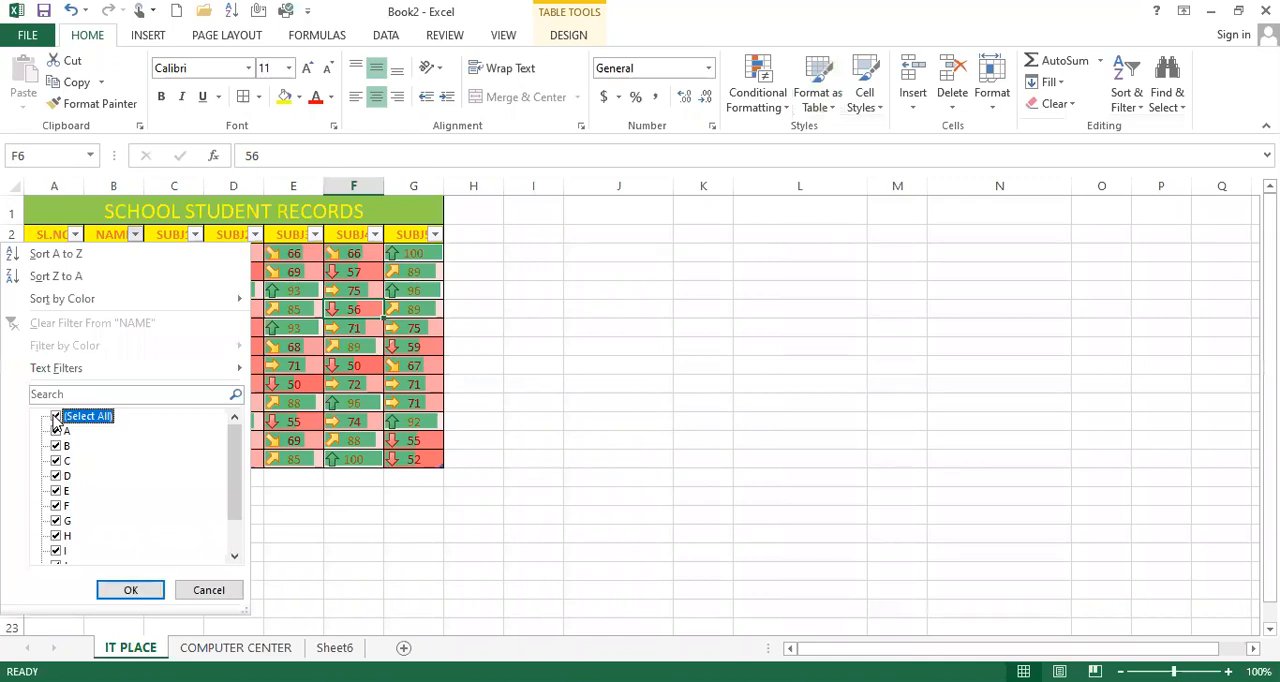
left_click(389, 38)
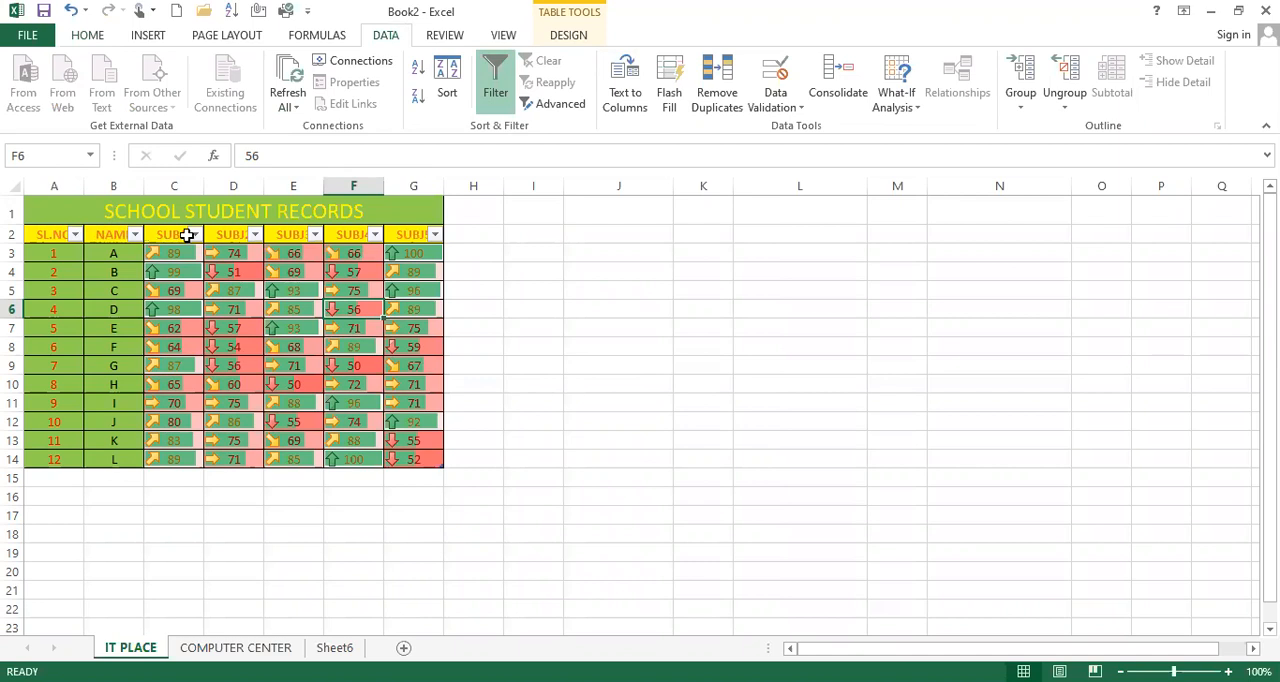
left_click(84, 36)
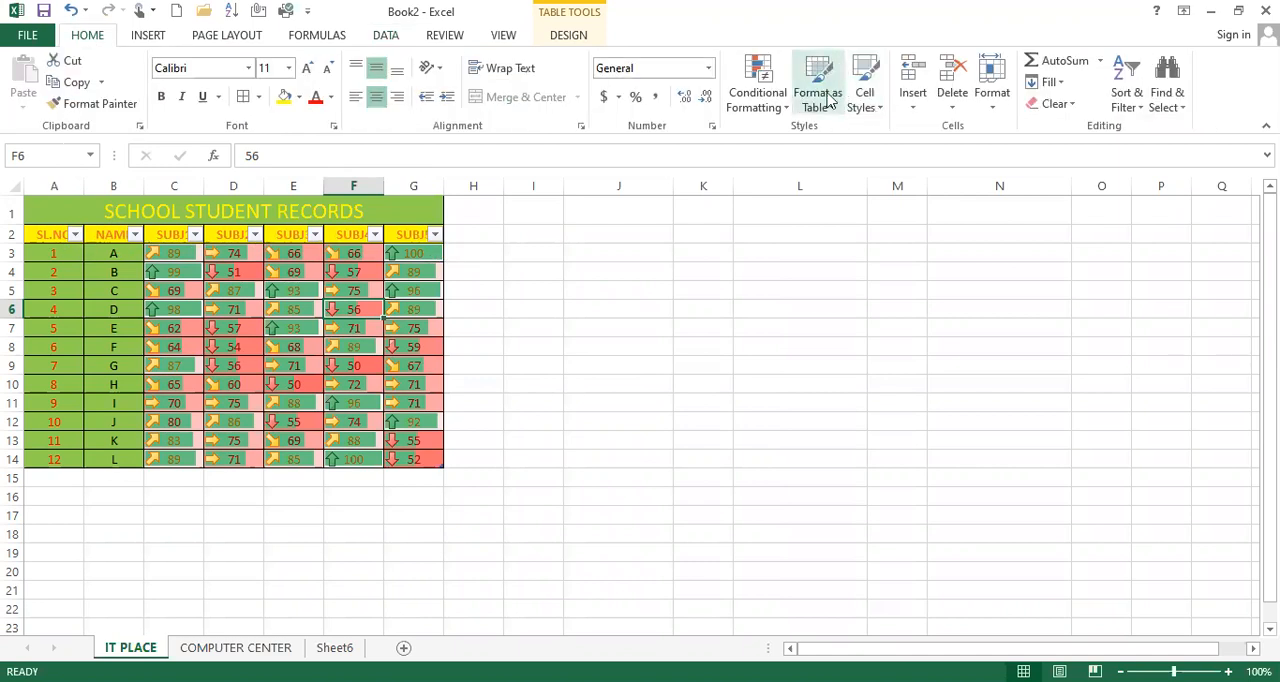
left_click(827, 108)
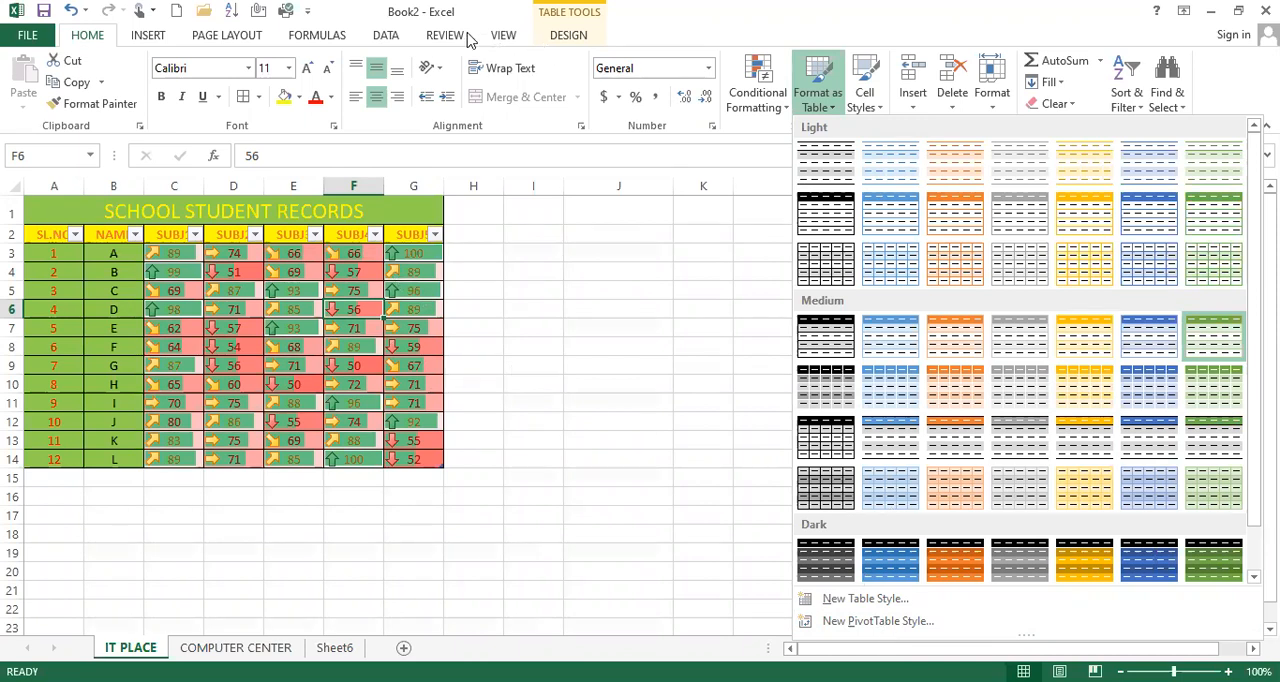
left_click(380, 36)
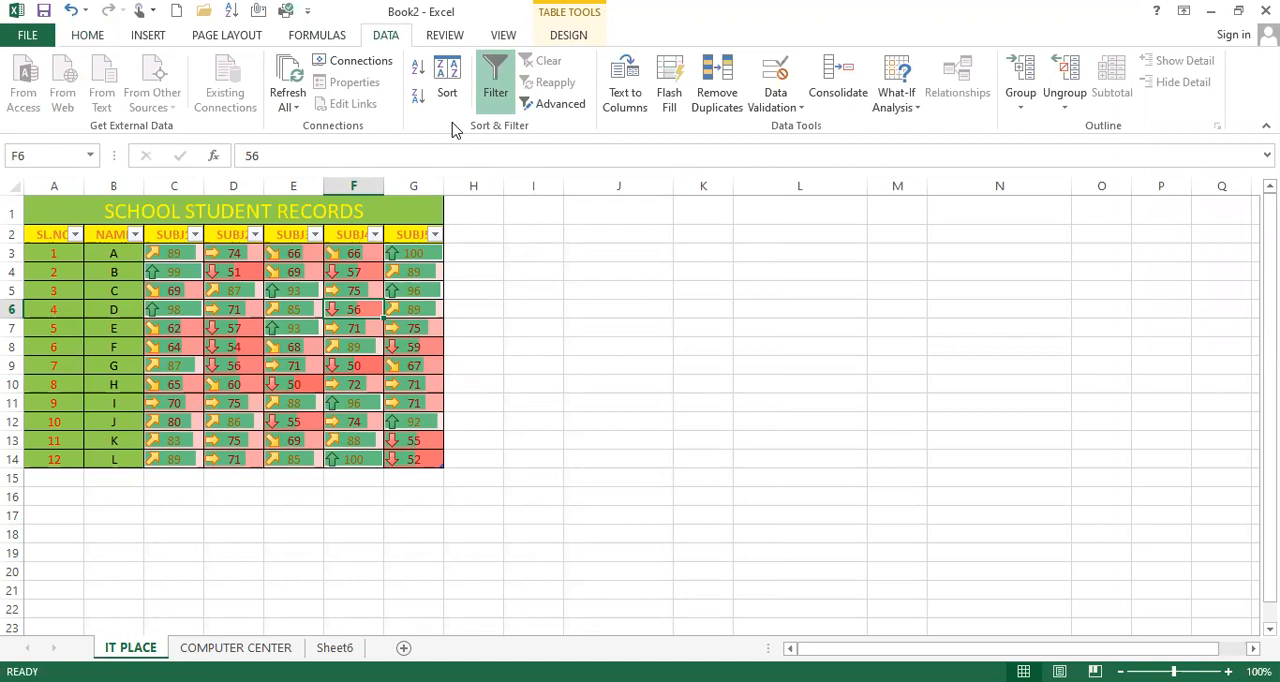
left_click(88, 36)
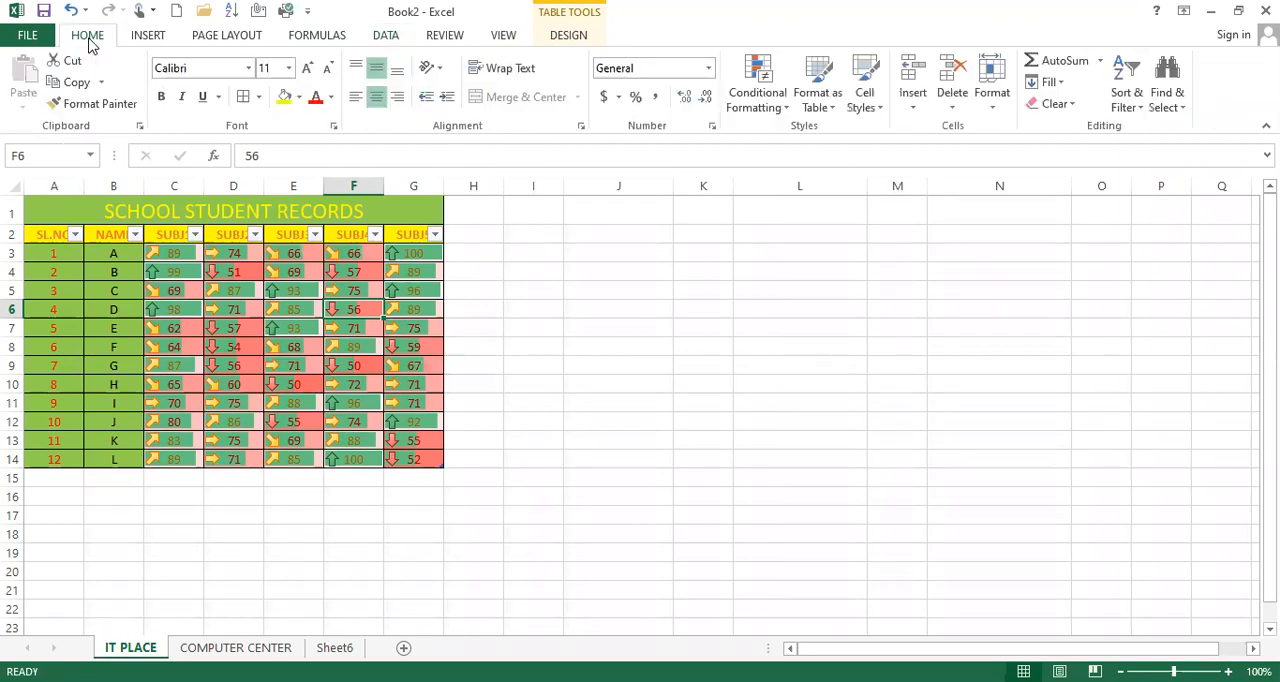
left_click(242, 268)
left_click_drag(181, 254, 423, 468)
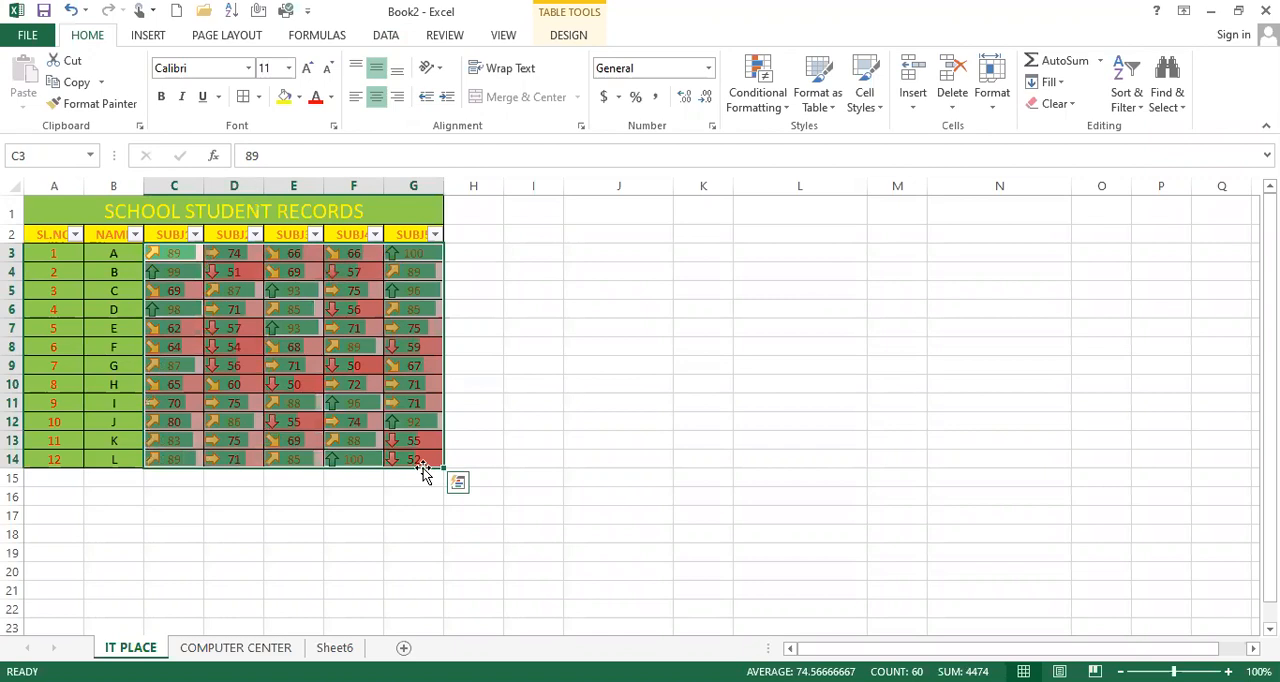
left_click(289, 378)
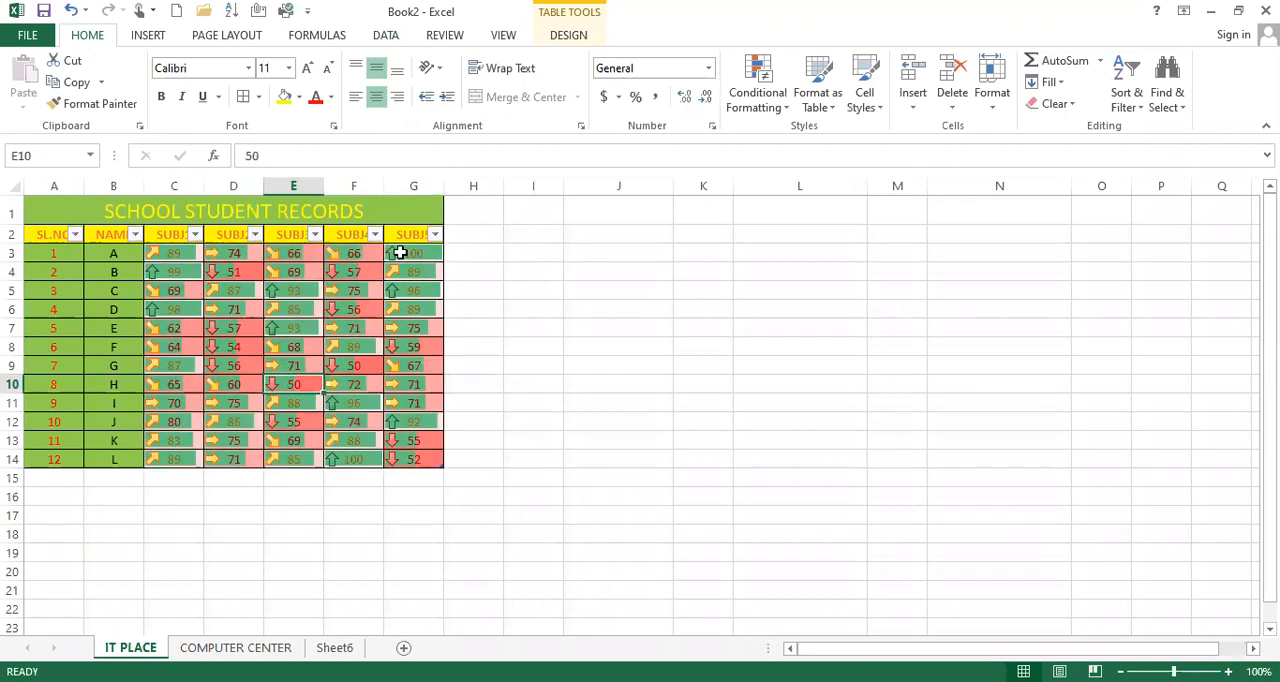
left_click_drag(30, 234, 209, 246)
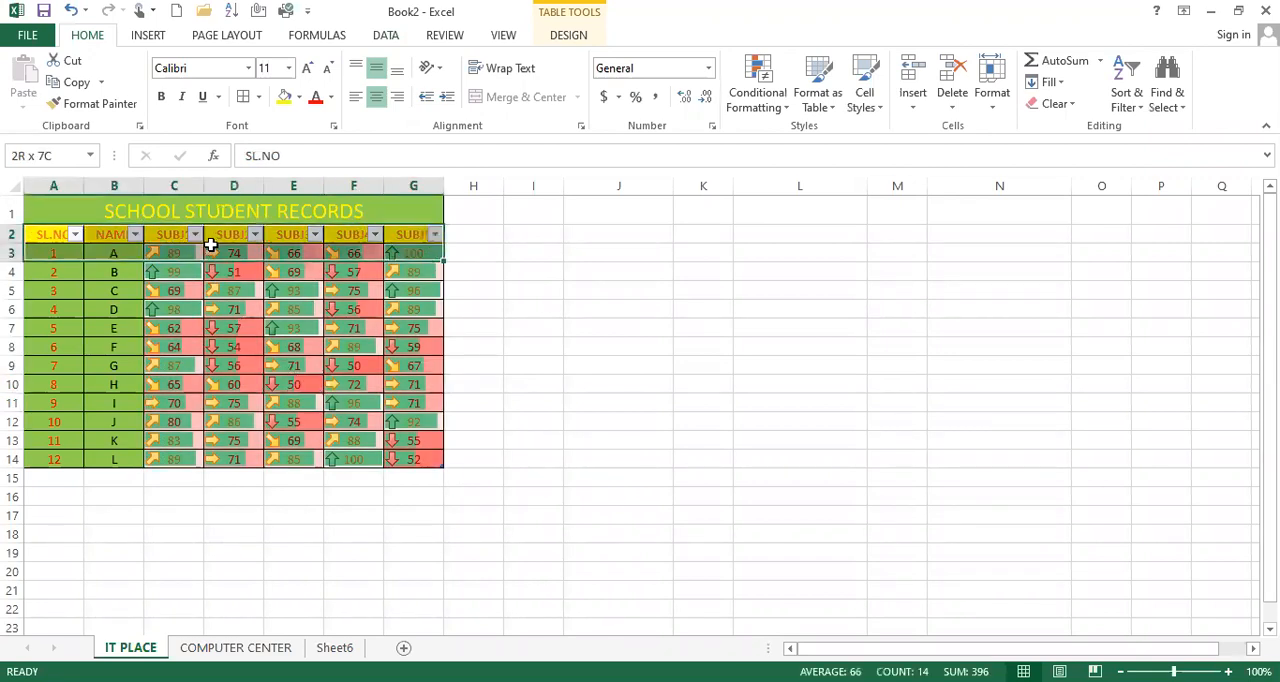
left_click(163, 266)
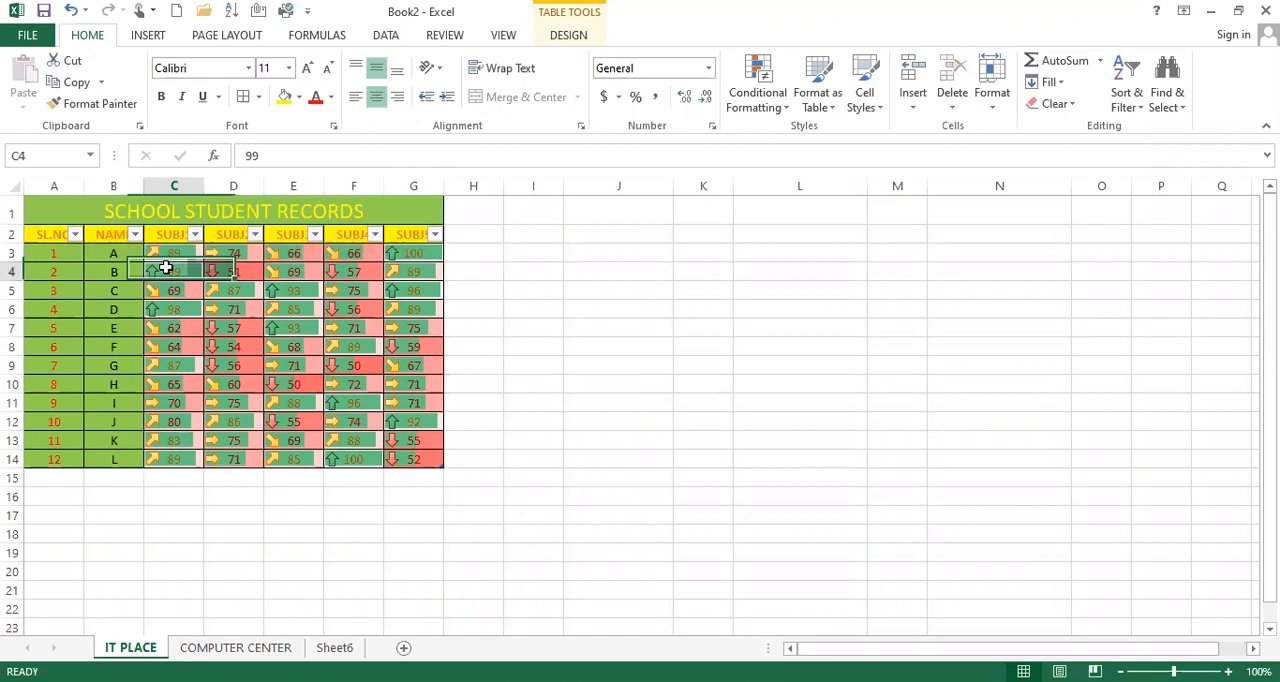
left_click(18, 253)
left_click(458, 236)
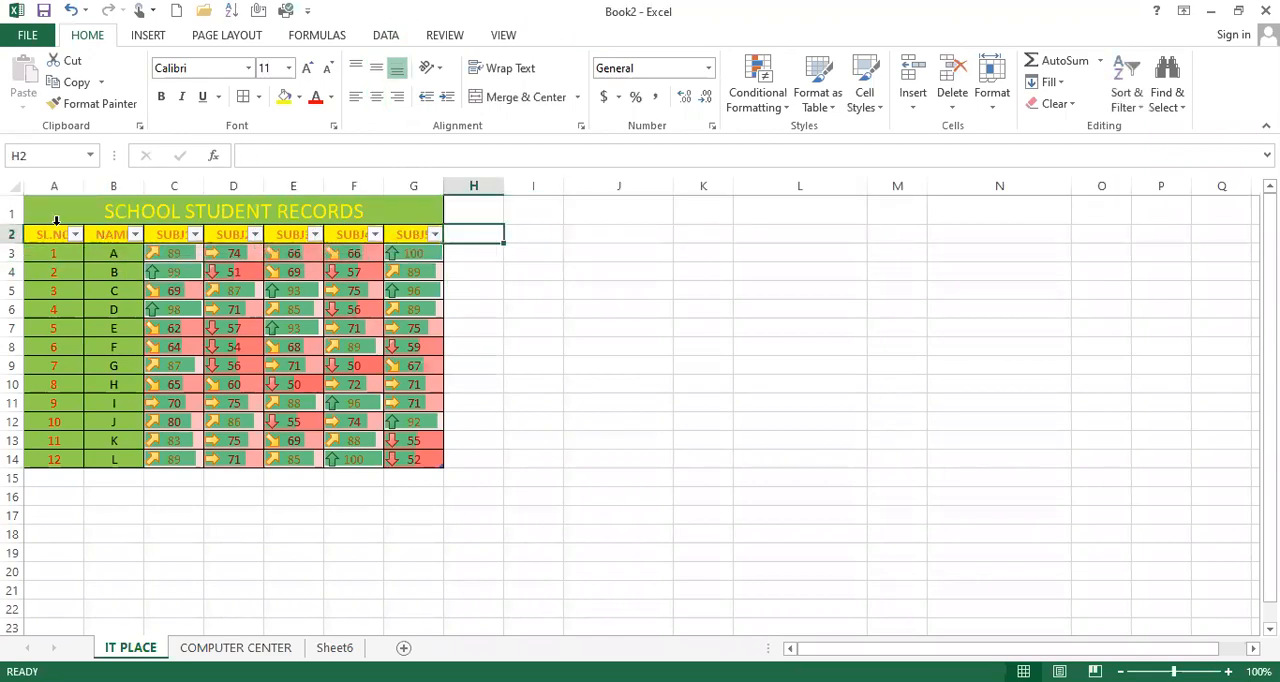
Step: Copy the whole student records table in A1:G14 and paste it starting at cell J1
left_click_drag(96, 212, 252, 458)
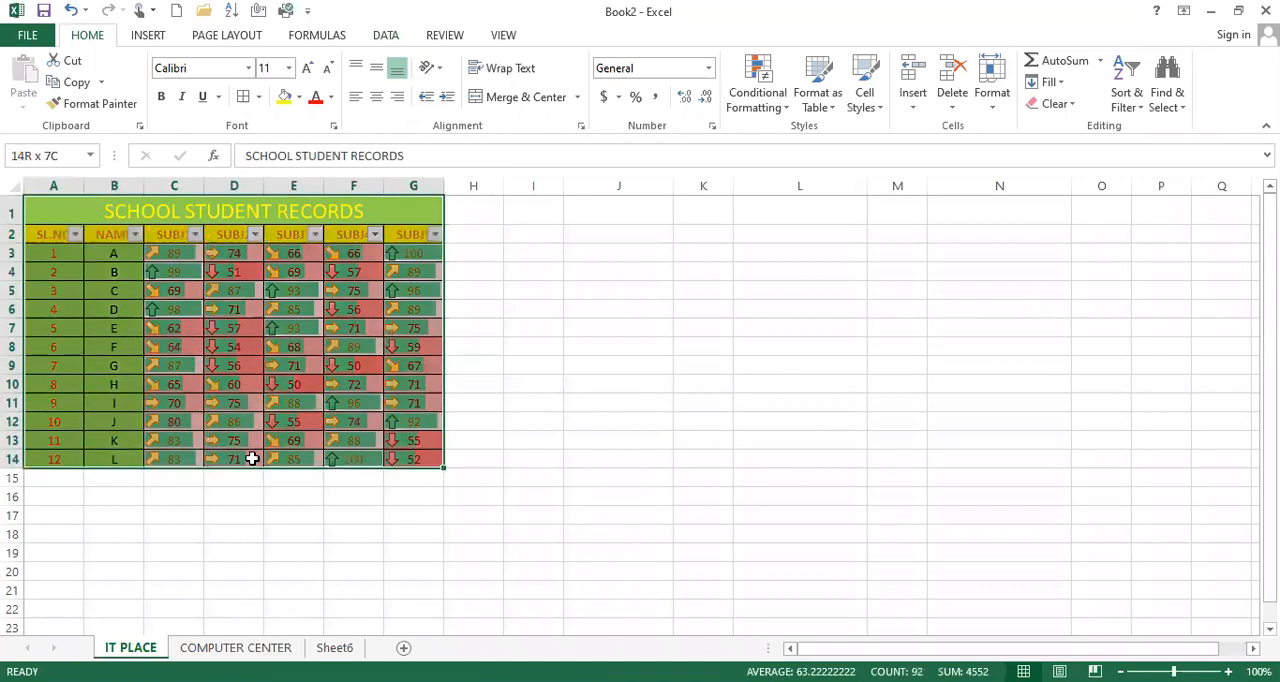
key("ctrl+c")
left_click(645, 214)
key("ctrl+v")
left_click(851, 342)
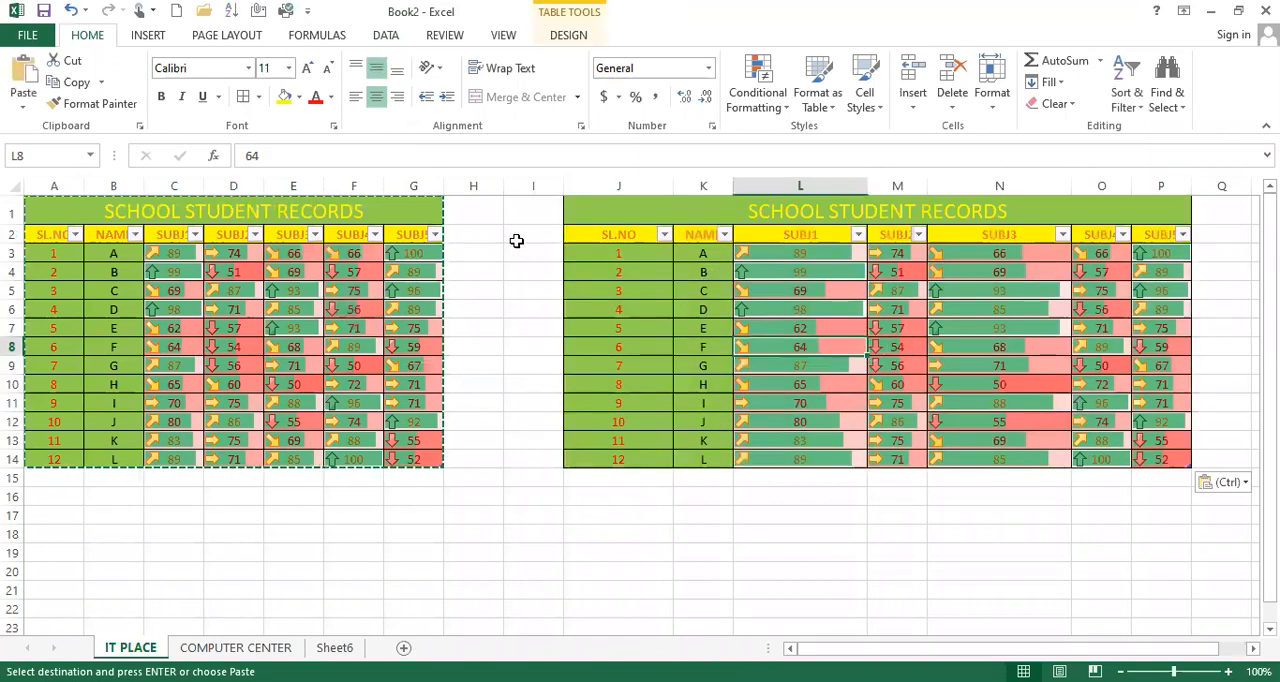
left_click_drag(595, 234, 1142, 236)
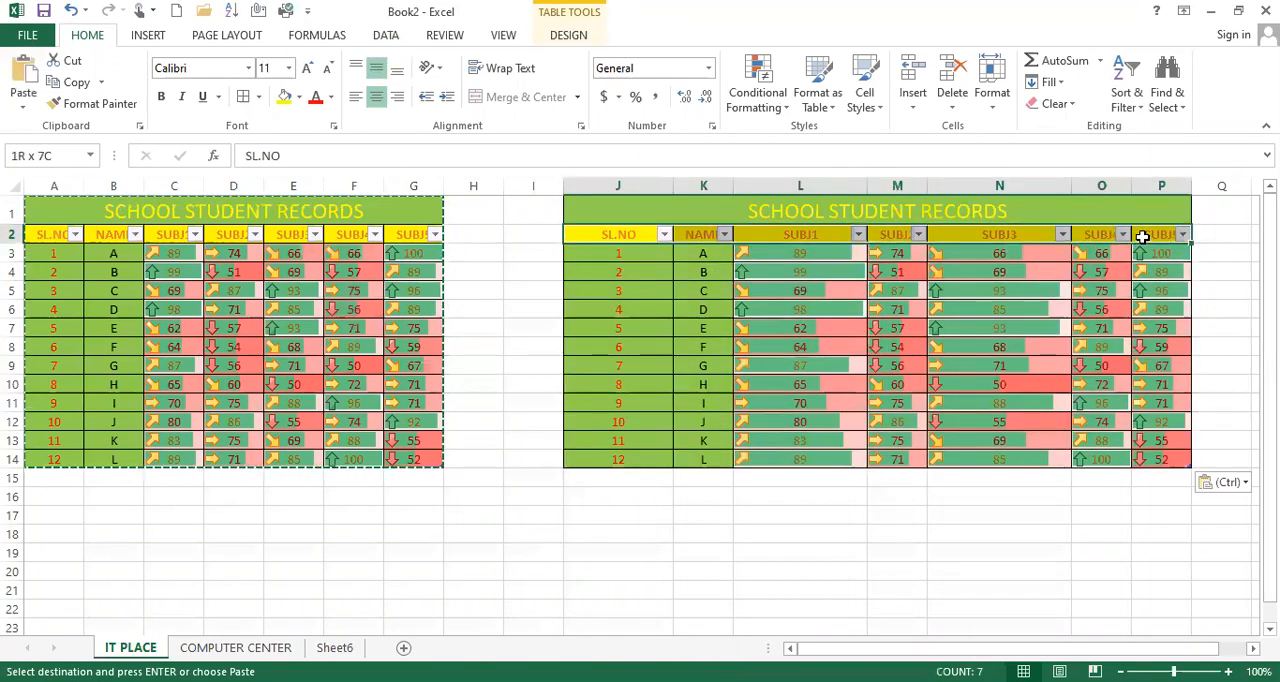
mouse_move(726, 209)
left_mouse_down()
mouse_move(789, 331)
mouse_move(820, 458)
left_mouse_up()
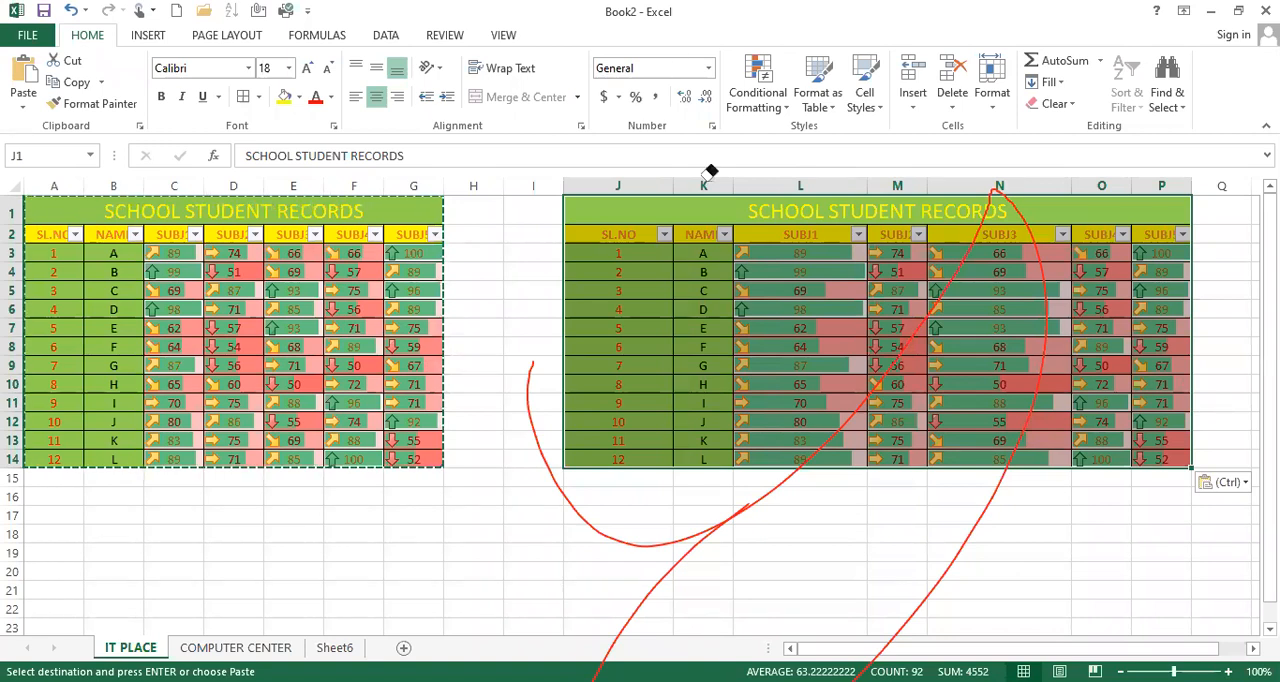
left_click(928, 316)
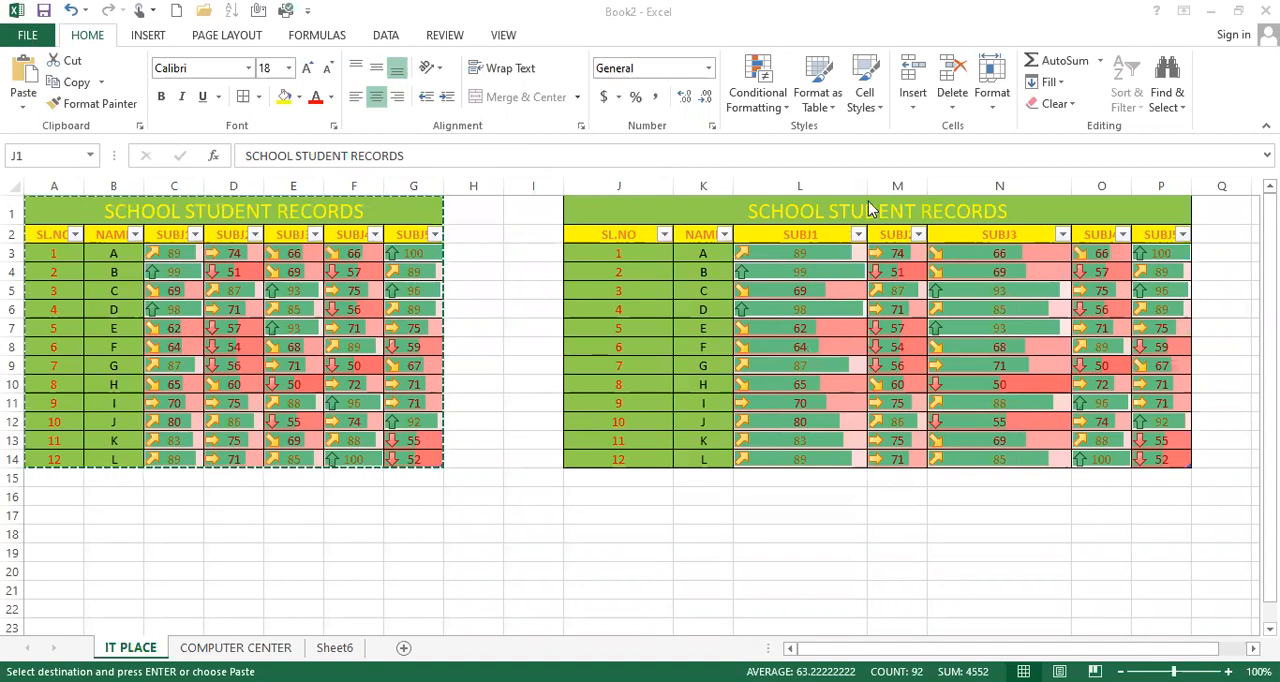
key("ctrl+v")
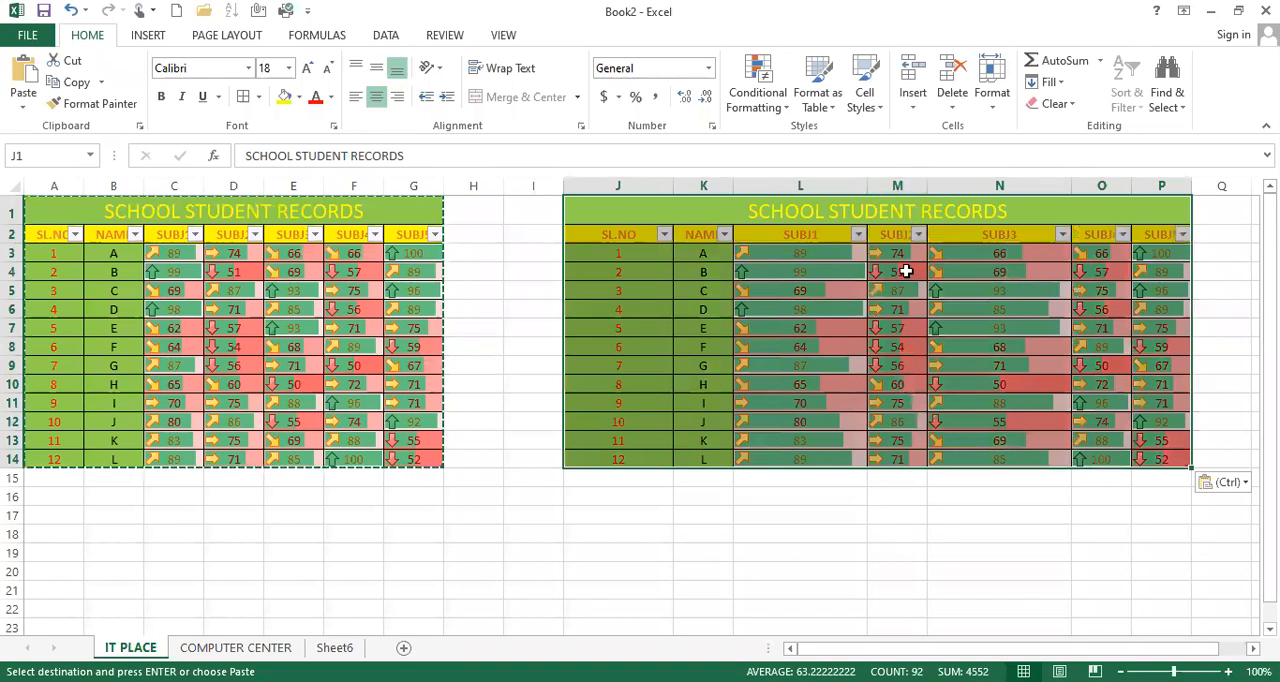
left_click(760, 233)
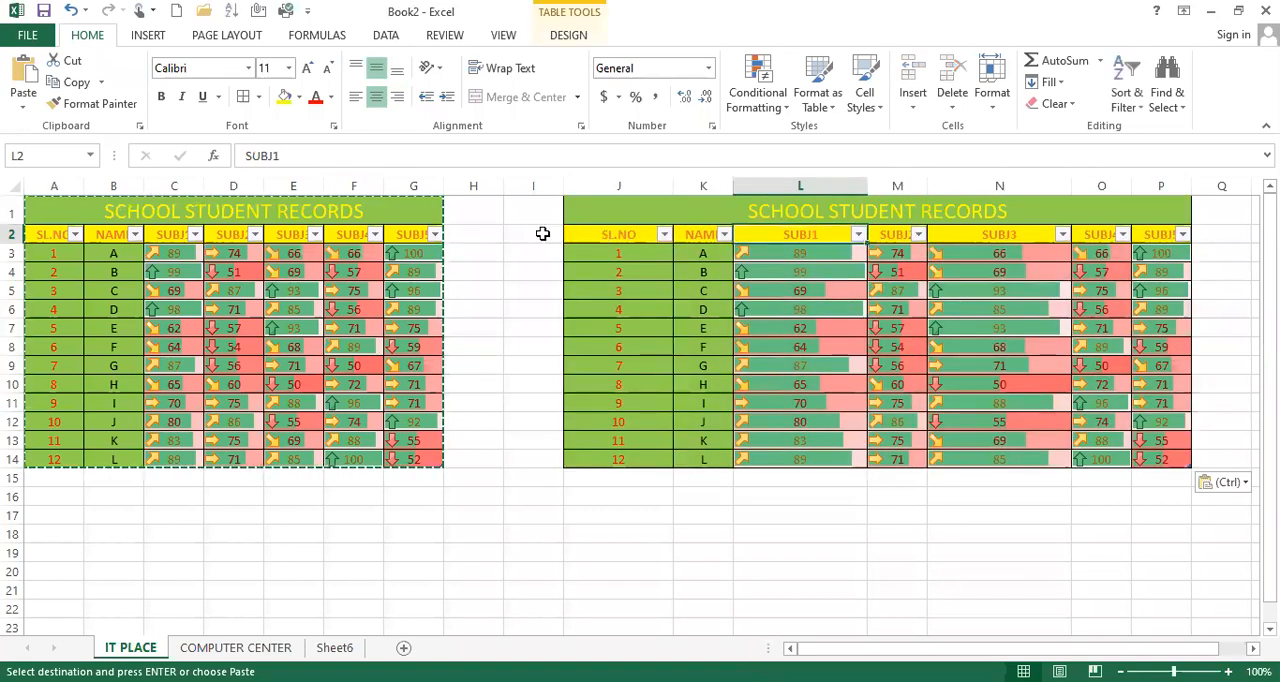
left_click_drag(591, 233, 1148, 233)
Step: Clear only the formats from the copied student records table in J1:P14
left_click_drag(980, 214, 1000, 463)
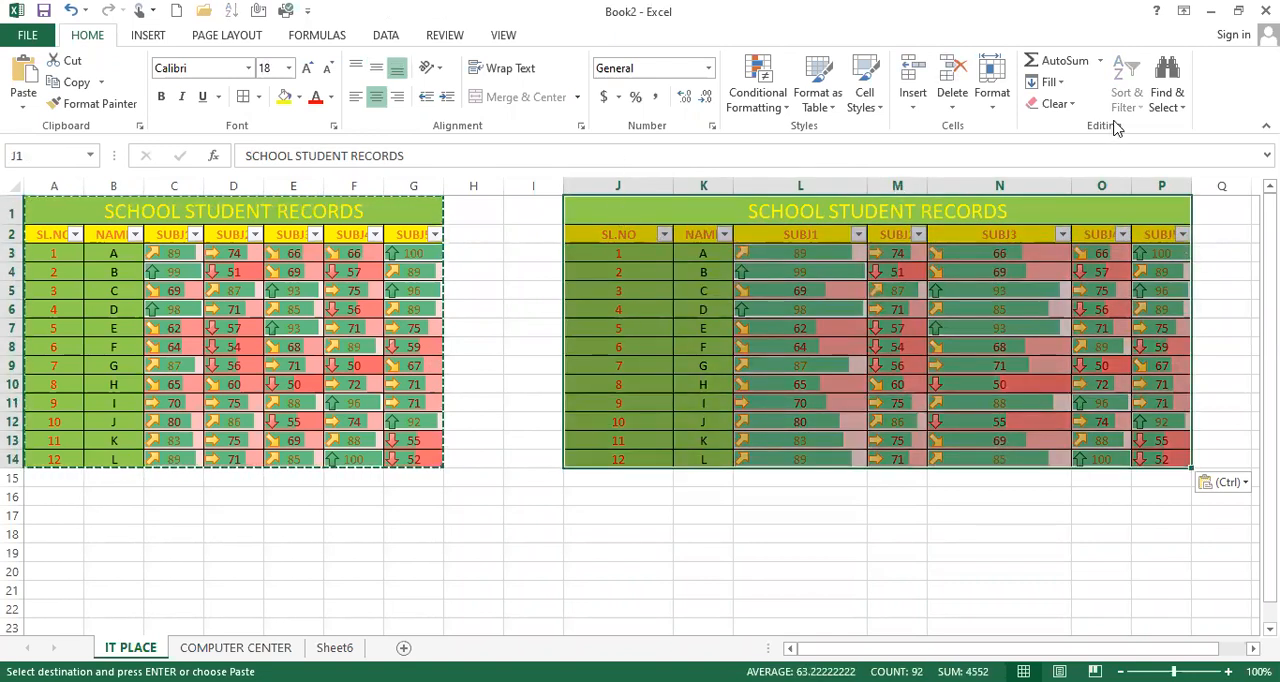
left_click(1055, 104)
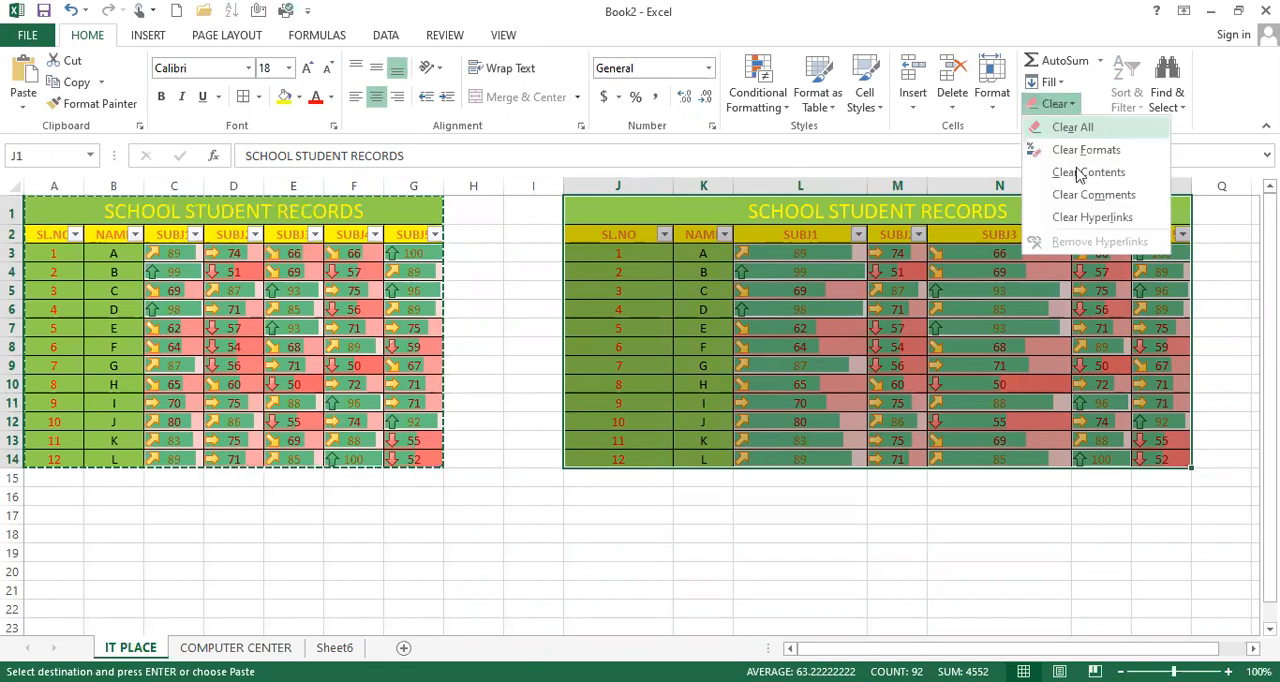
left_click(1086, 141)
left_click(971, 272)
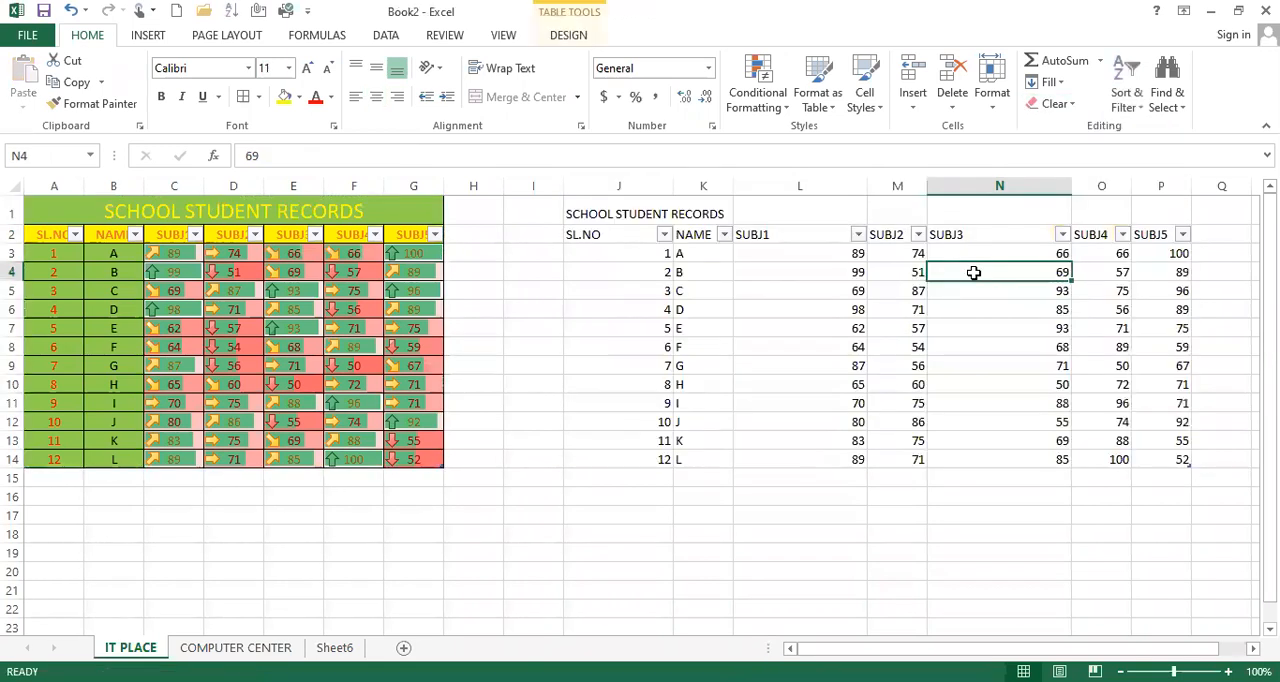
Step: Clear everything, including contents, from the copied table's header cells J2:P2
left_click_drag(597, 234, 1155, 234)
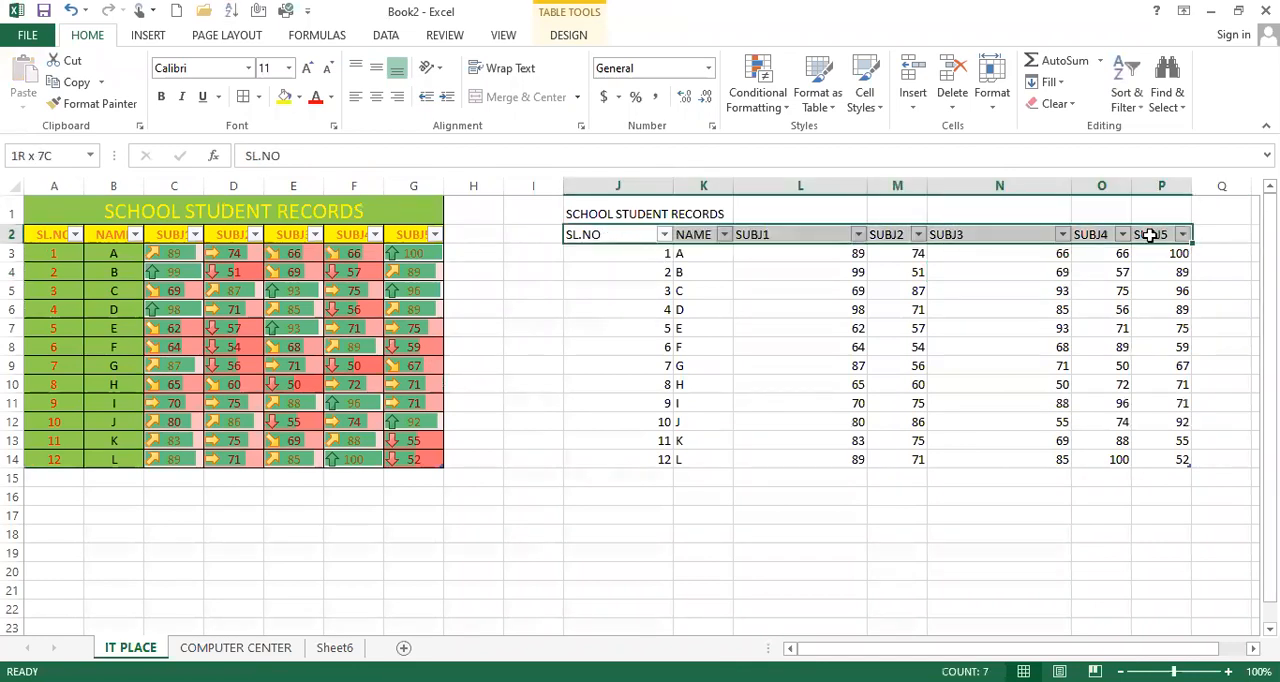
left_click(1058, 104)
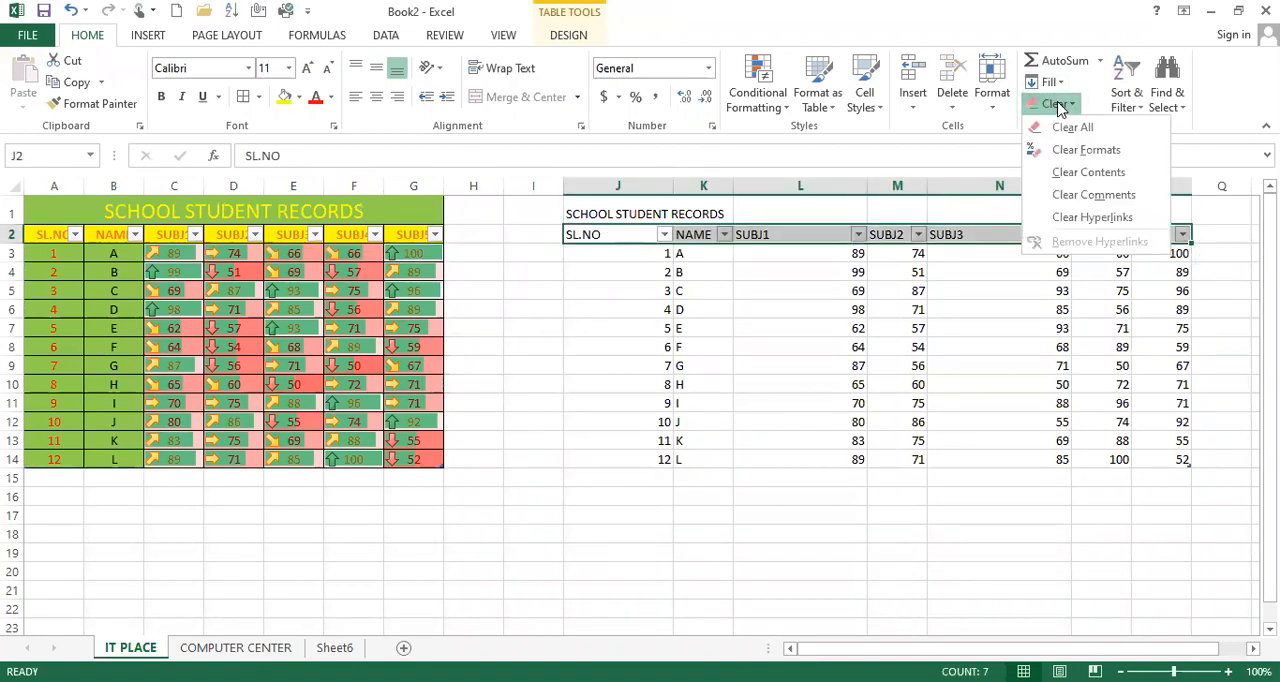
left_click(1072, 128)
left_click(977, 302)
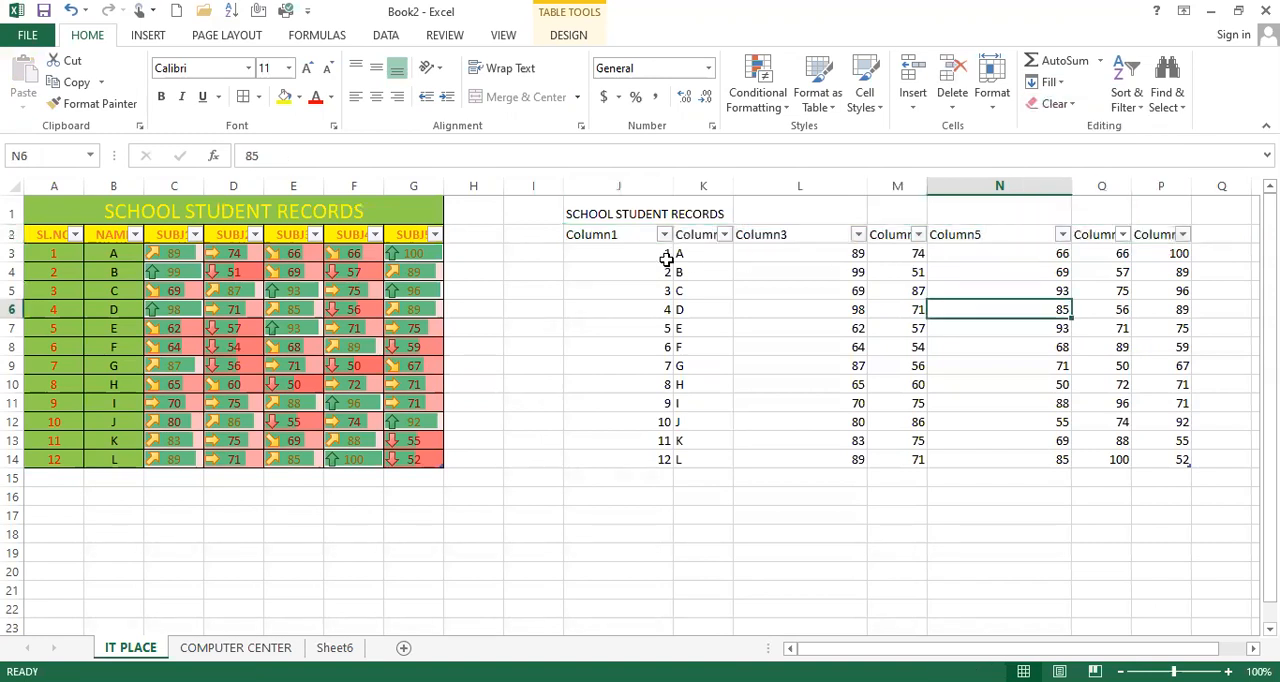
Step: Turn off the filter buttons on the copied table's header row J2:P2
left_click_drag(666, 236, 1155, 232)
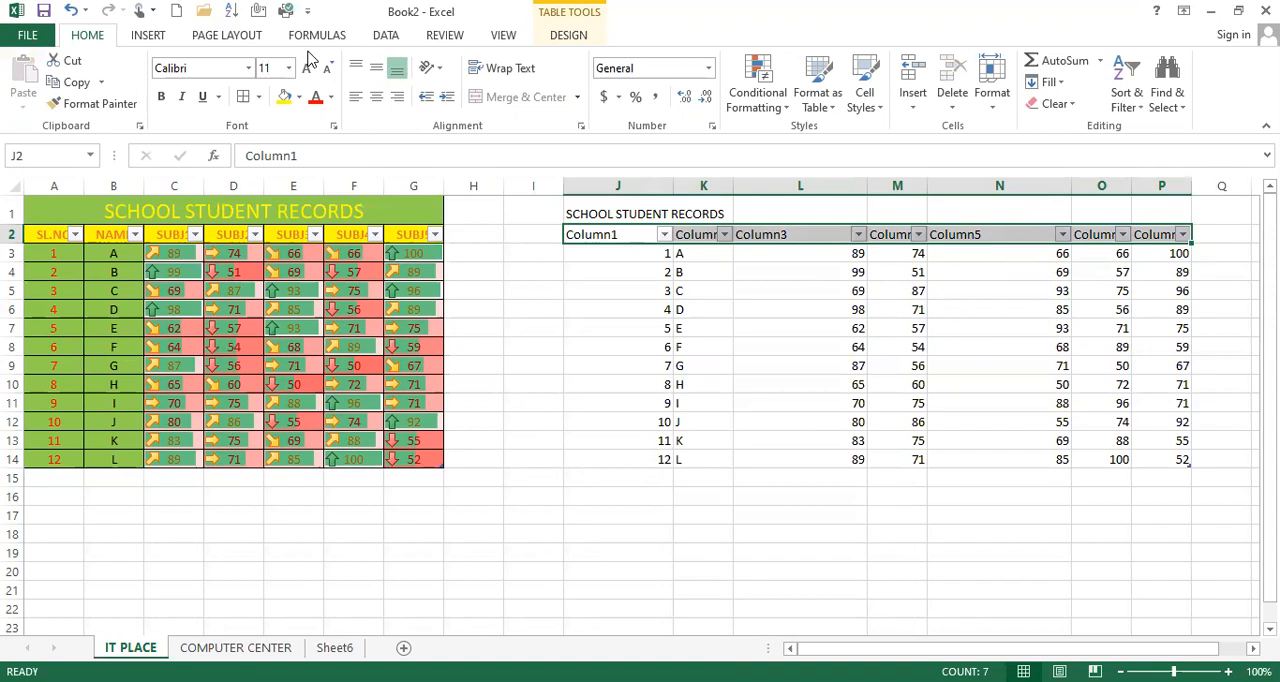
left_click(389, 36)
left_click(494, 84)
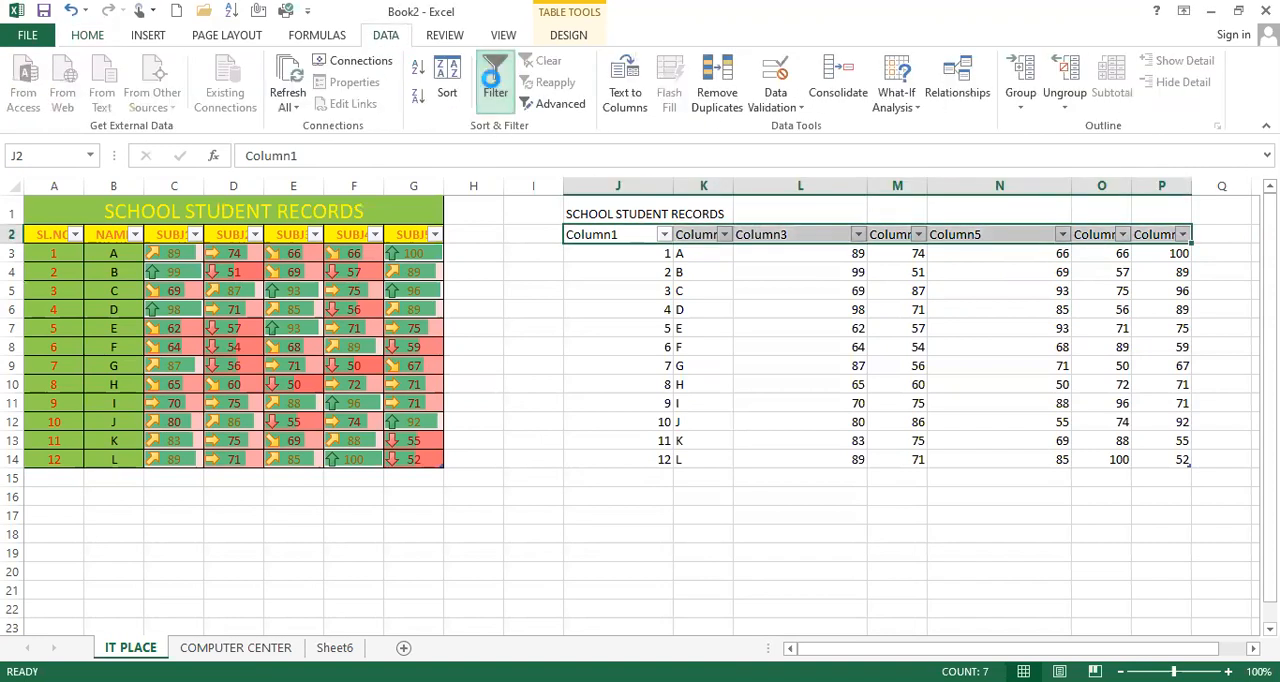
left_click(903, 224)
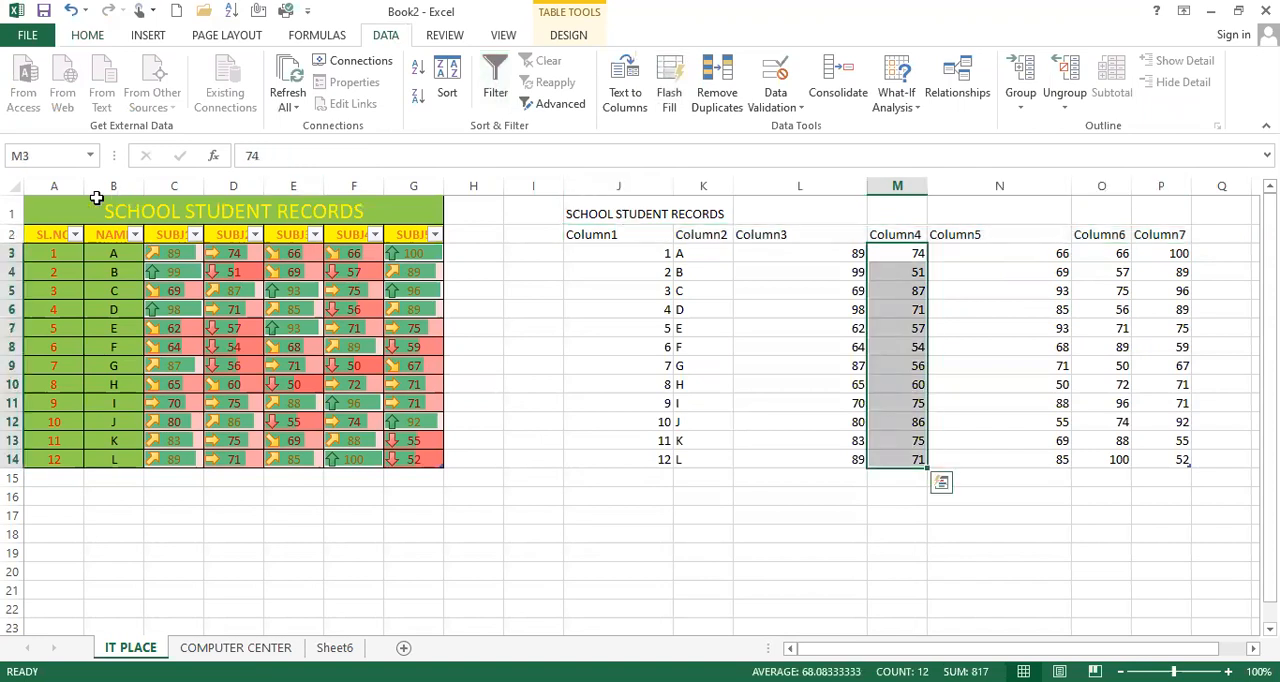
Step: Copy the formatting of the original table A1:G14 onto J1:P14 with Format Painter
left_click_drag(96, 200, 251, 460)
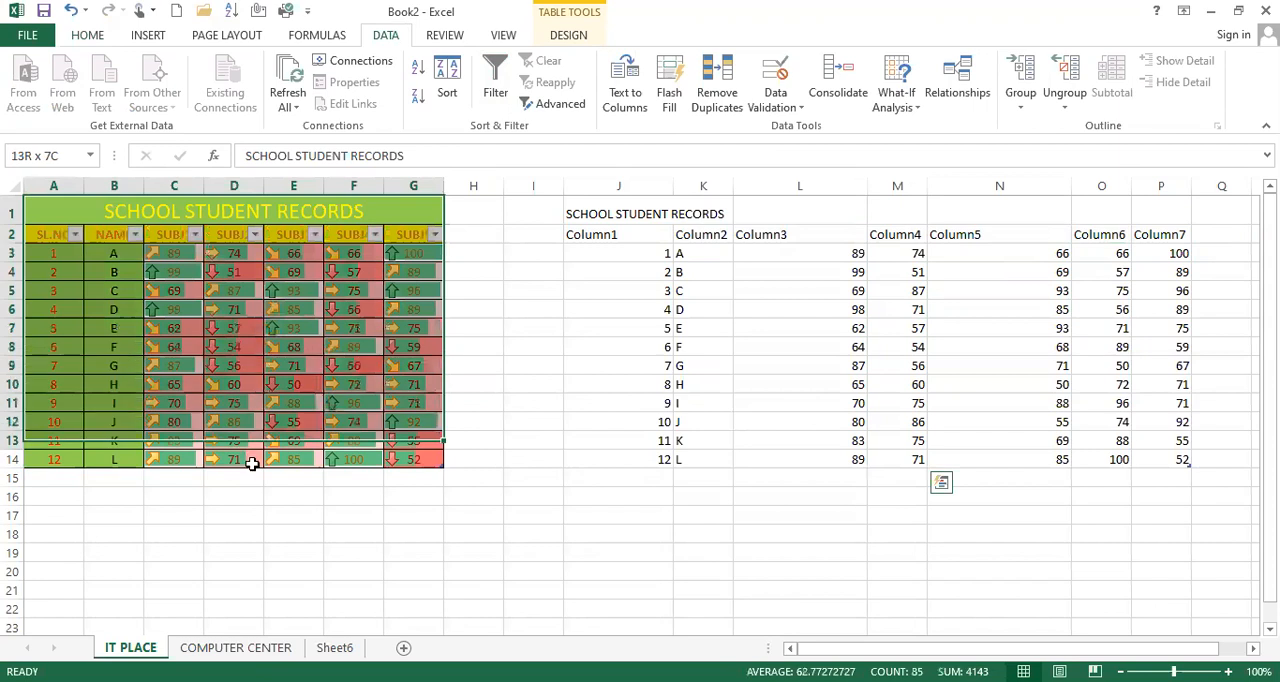
left_click(88, 35)
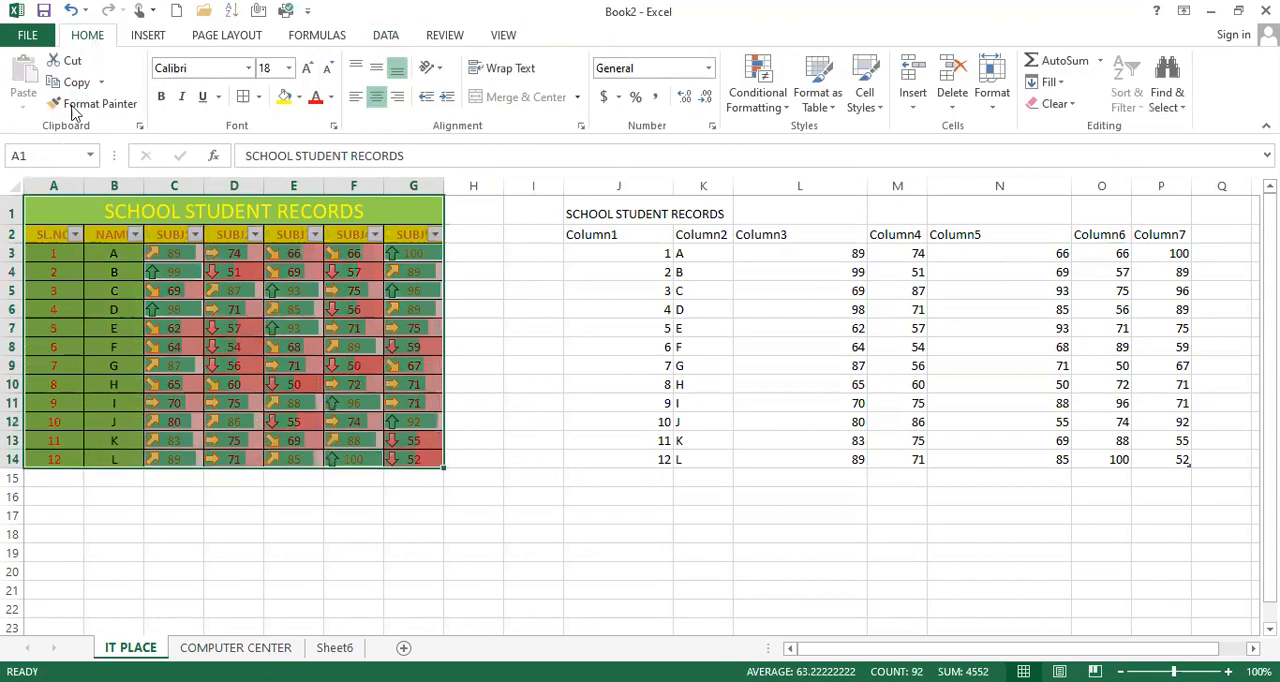
left_click(70, 103)
mouse_move(665, 205)
left_mouse_down()
mouse_move(1103, 417)
mouse_move(1147, 460)
left_mouse_up()
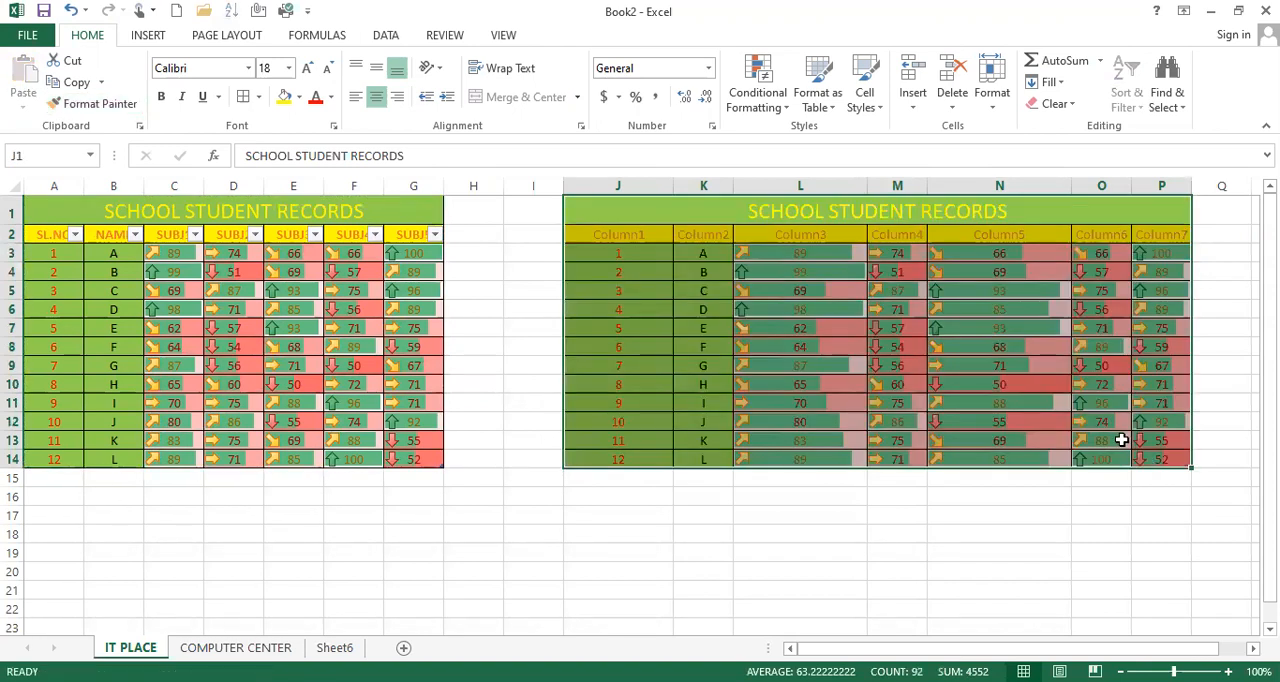
left_click(908, 324)
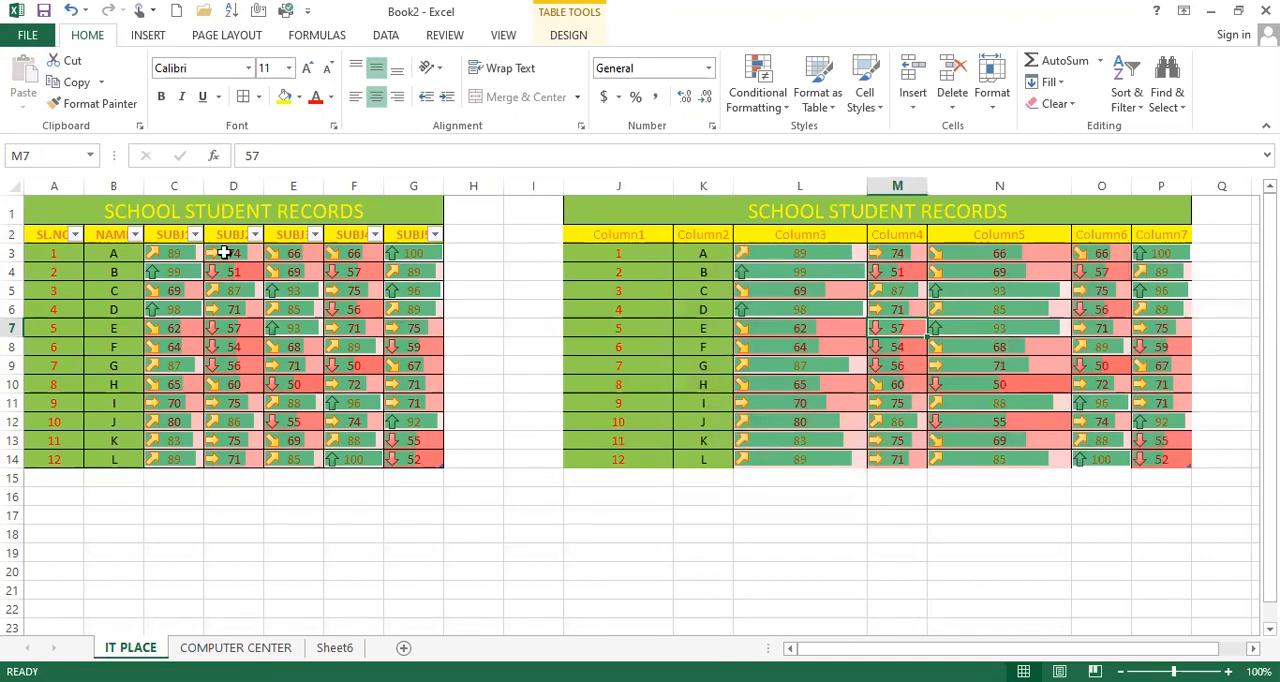
Step: Clear everything from the single cell M7 in the copied table
left_click(1072, 104)
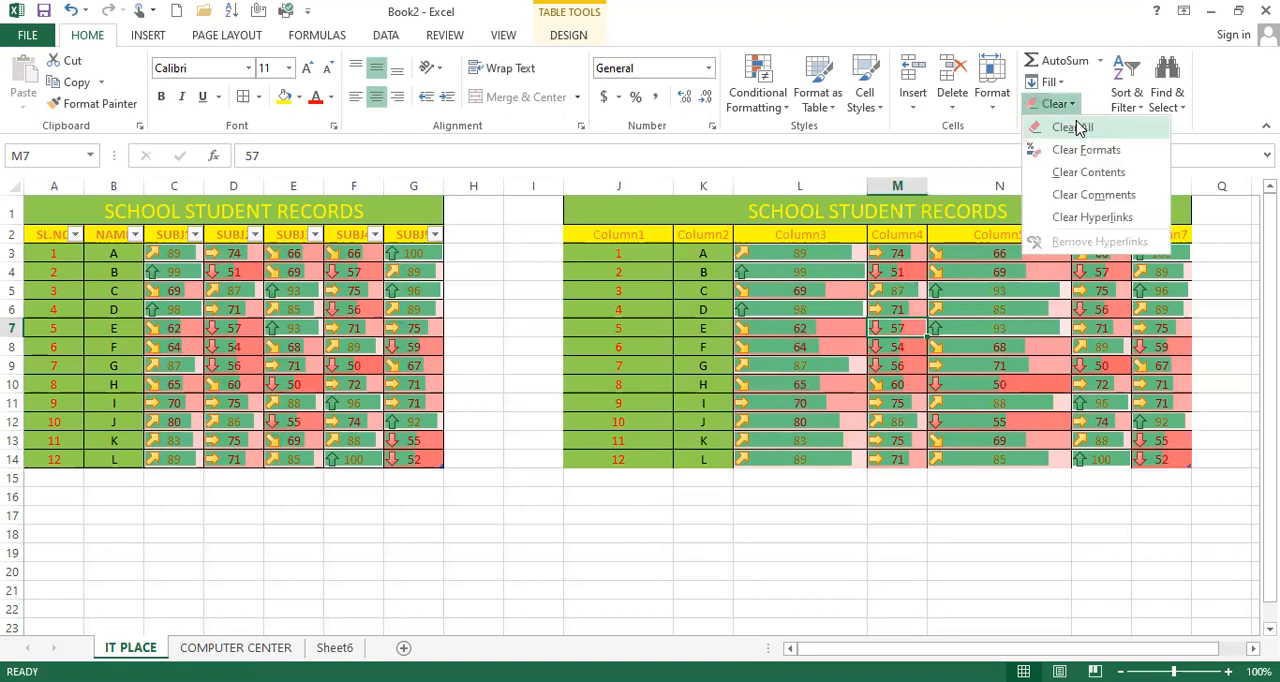
left_click(1080, 126)
left_click(702, 302)
Step: Try clearing everything from the copied table in J1:P14, and undo that clearing
left_click_drag(604, 202, 1092, 460)
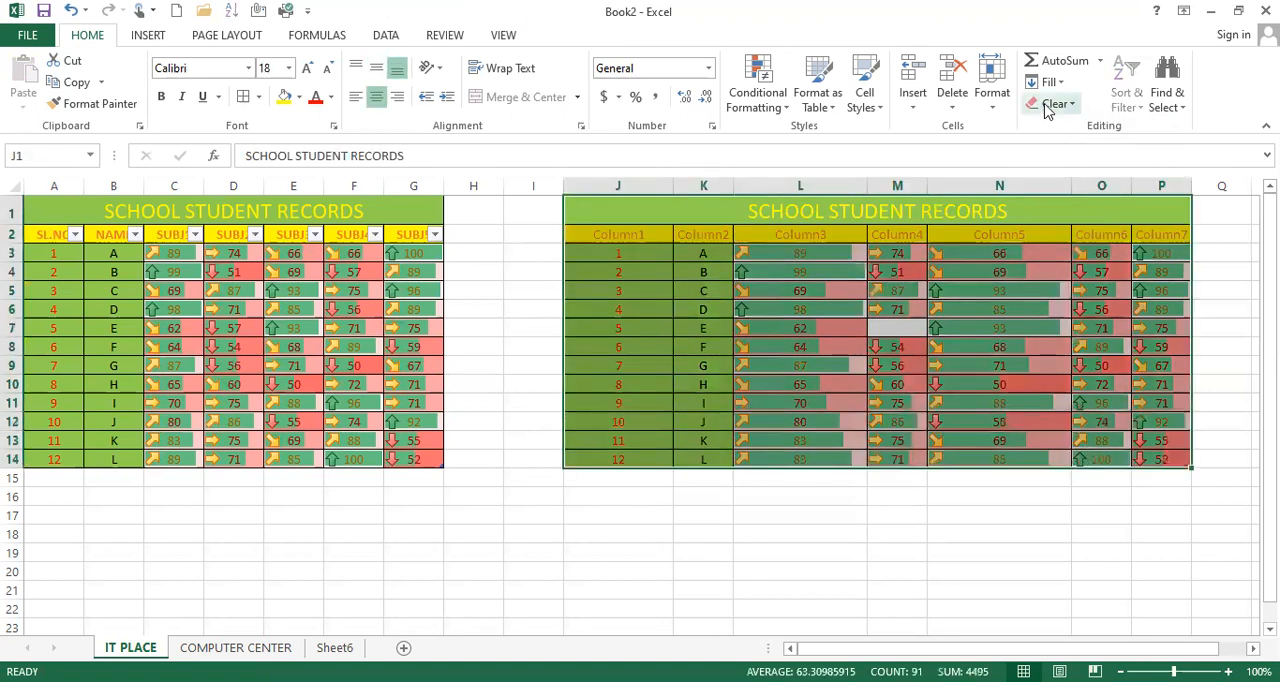
left_click(1052, 104)
left_click(1060, 127)
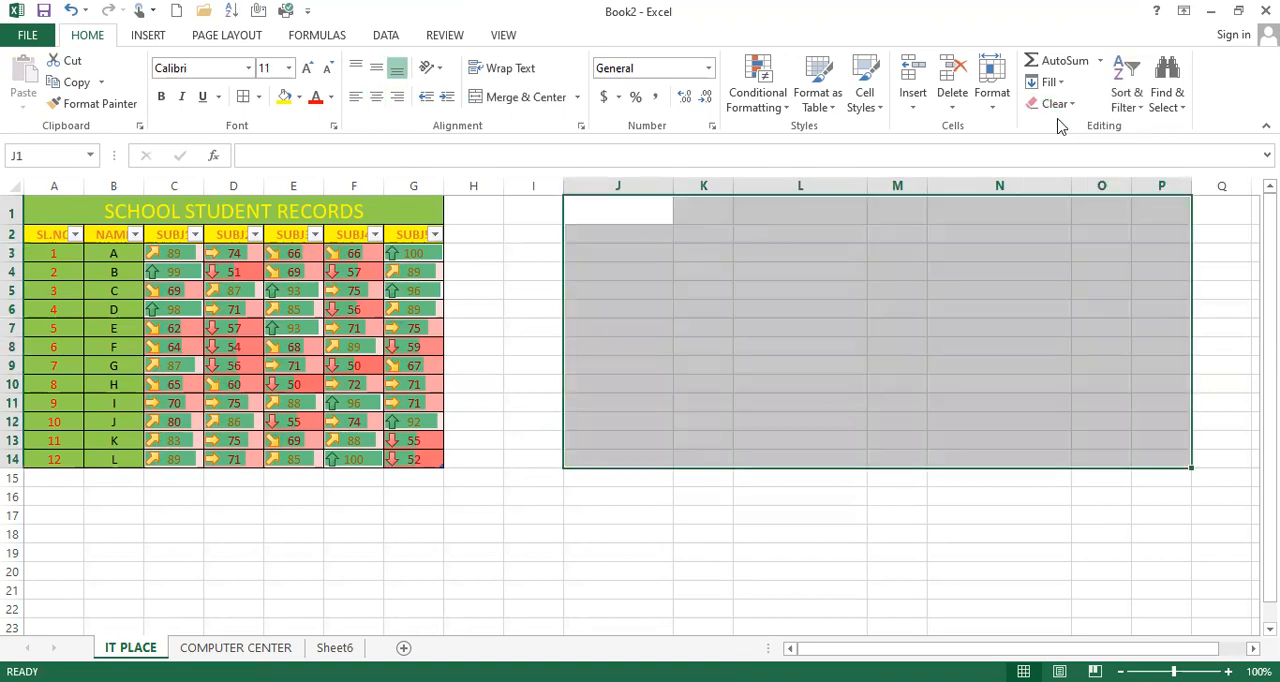
key("ctrl+z")
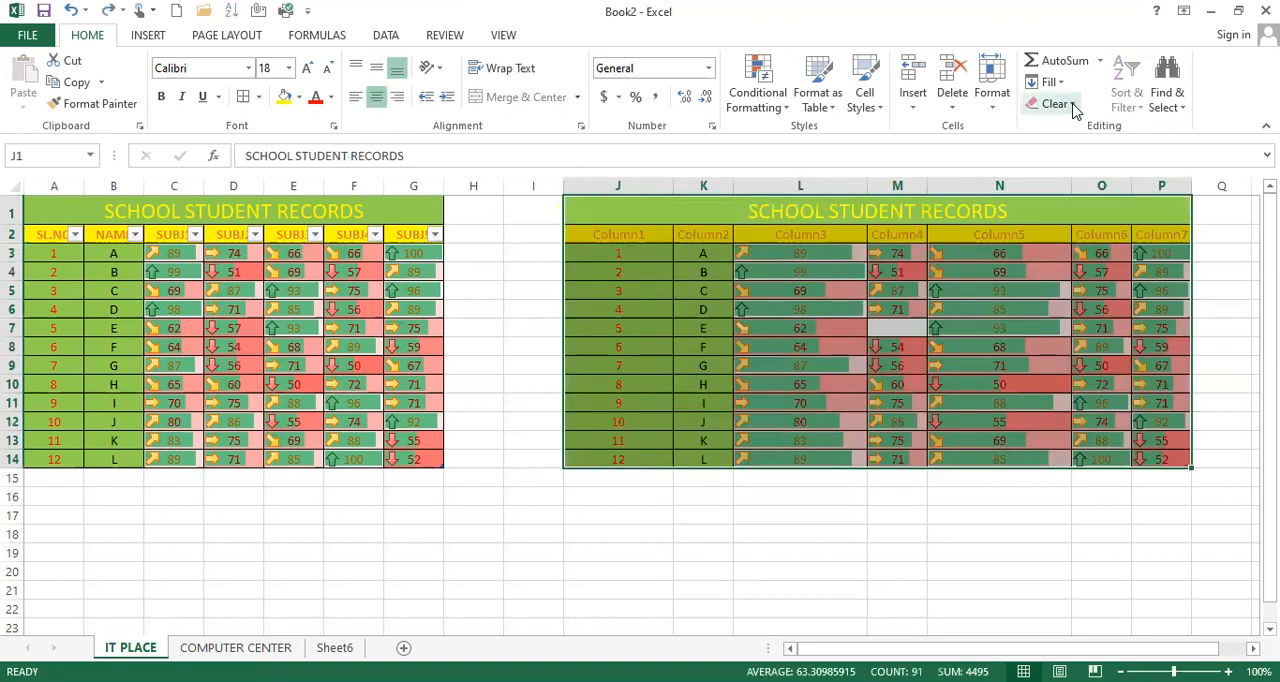
Step: Clear only the formats from the copied table in J1:P14
left_click(1074, 106)
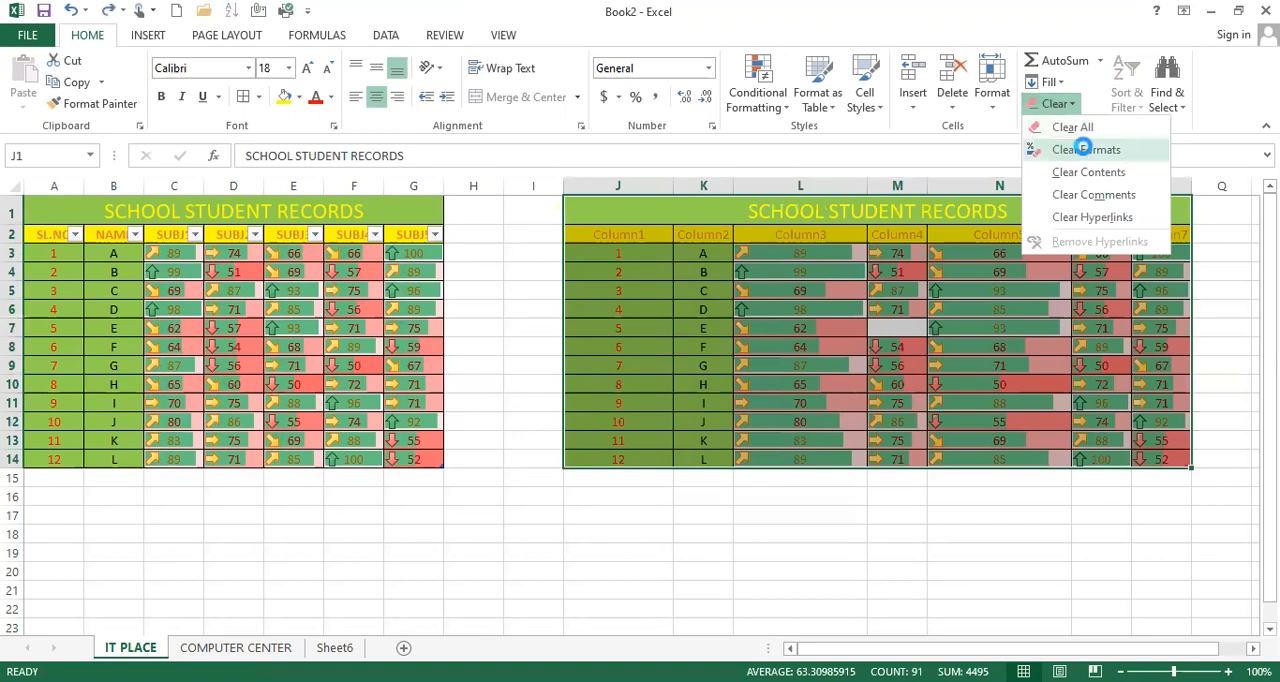
key("Return")
left_click(720, 240)
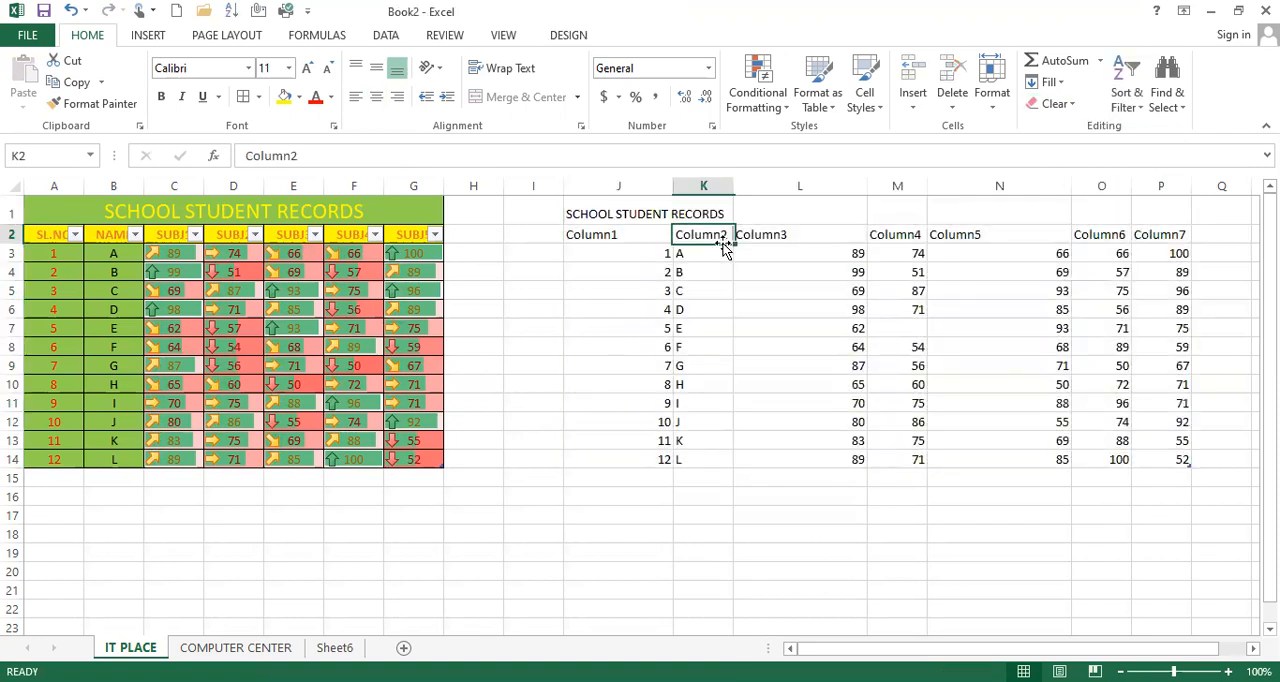
Step: Use Format Painter to reapply the formatting of A1:G14 to the copied table in J1:P14
mouse_move(103, 209)
left_mouse_down()
mouse_move(211, 346)
mouse_move(265, 463)
left_mouse_up()
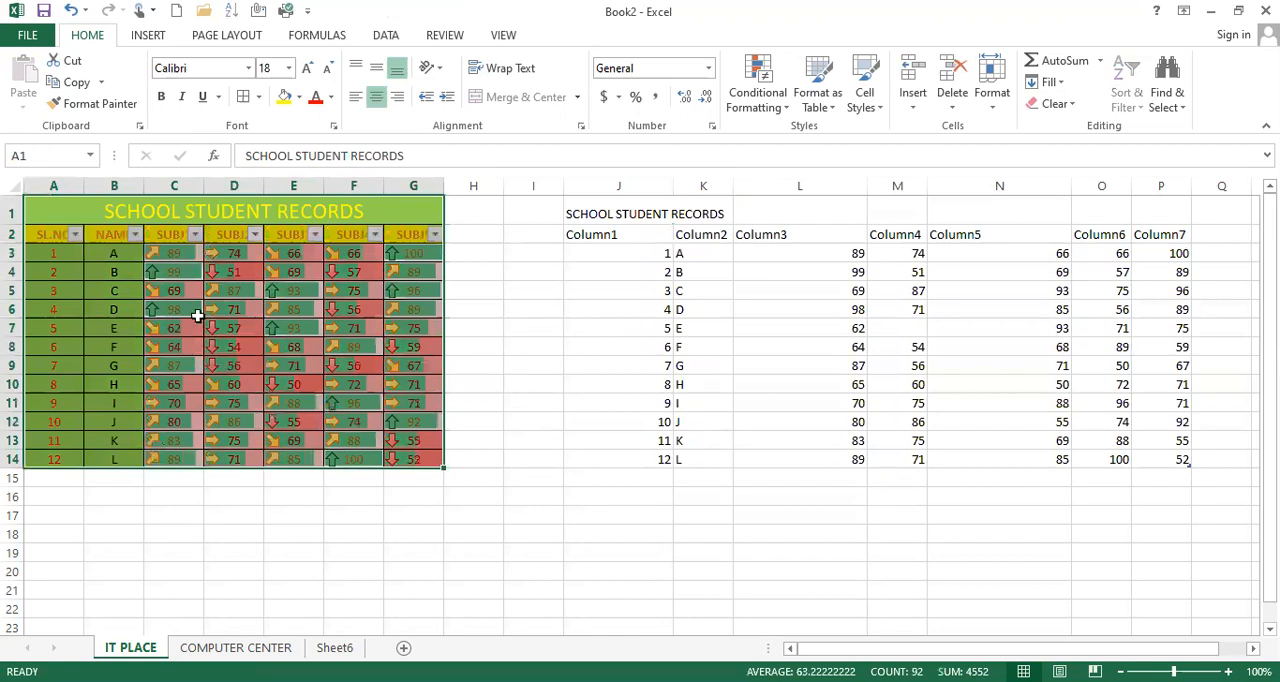
left_click(105, 107)
mouse_move(631, 210)
left_mouse_down()
mouse_move(1006, 379)
mouse_move(1130, 459)
mouse_move(1146, 451)
left_mouse_up()
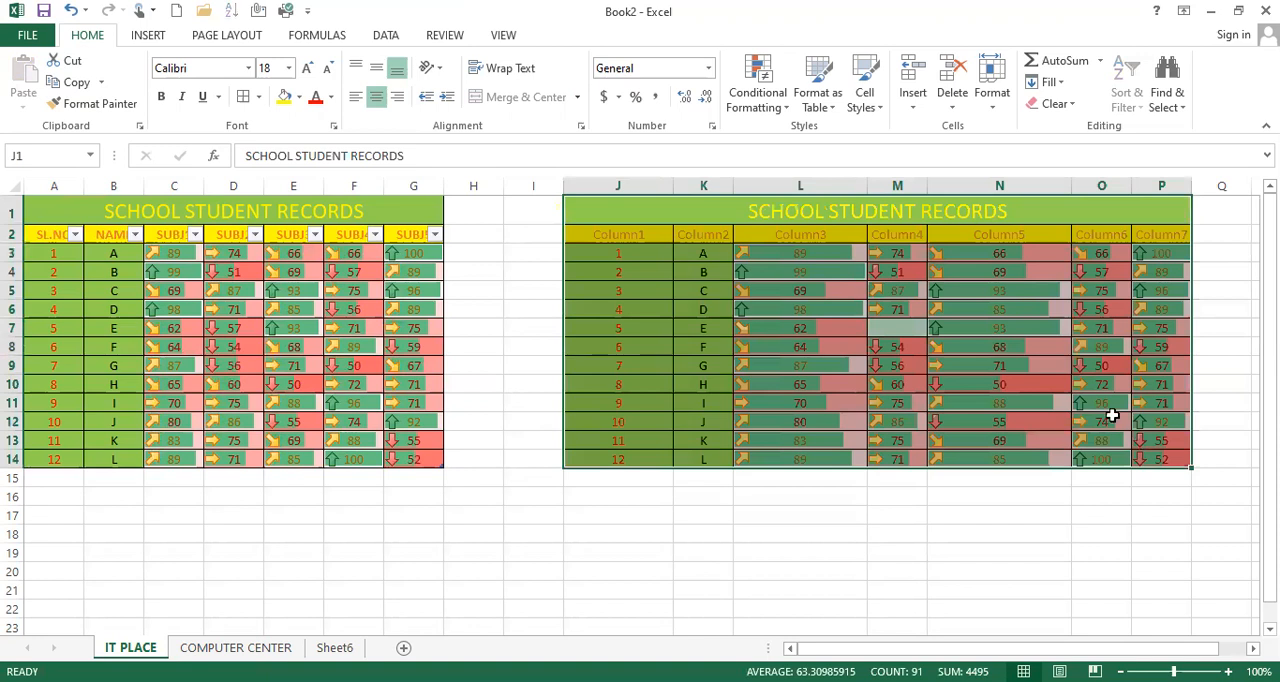
left_click(1110, 416)
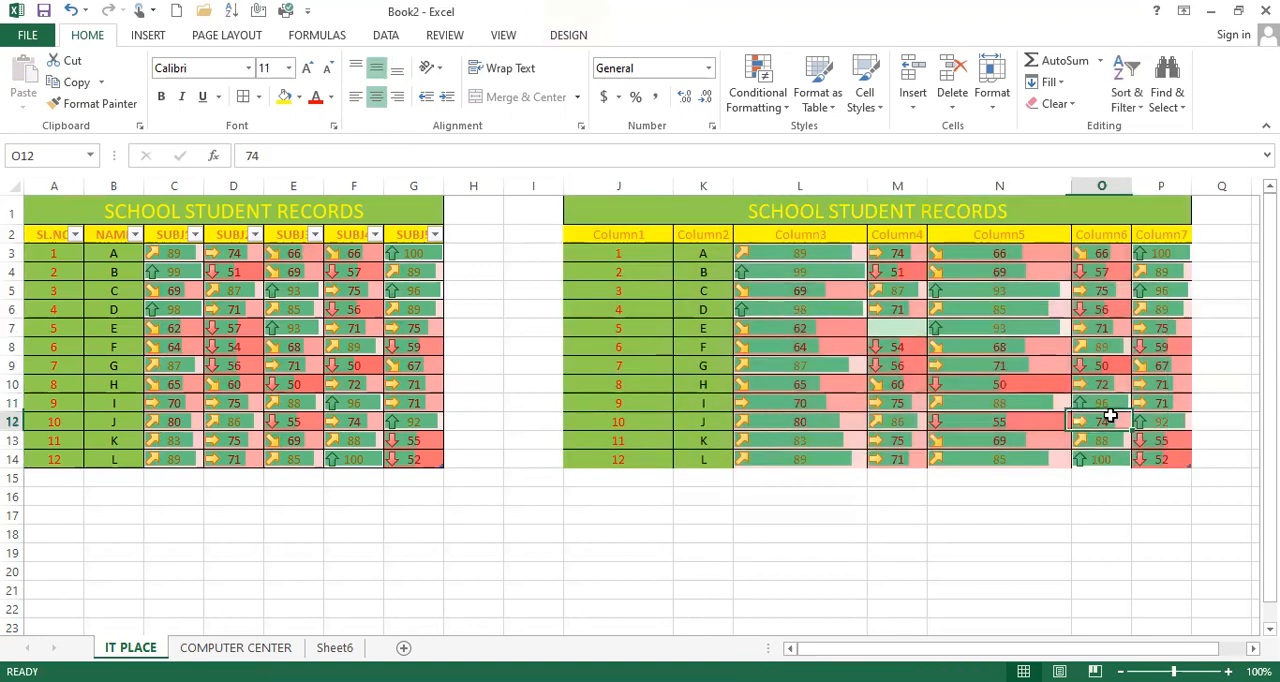
Step: Enter 57 in the empty cell M7 of the copied table
left_click(908, 328)
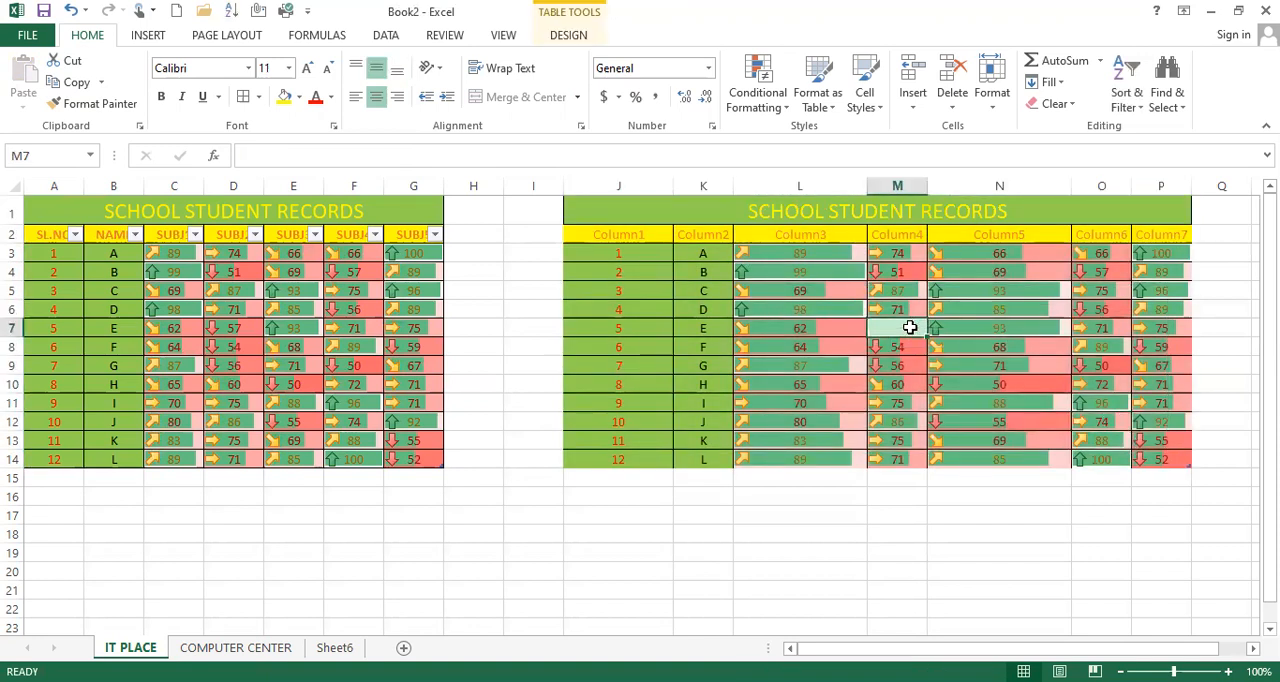
type("57")
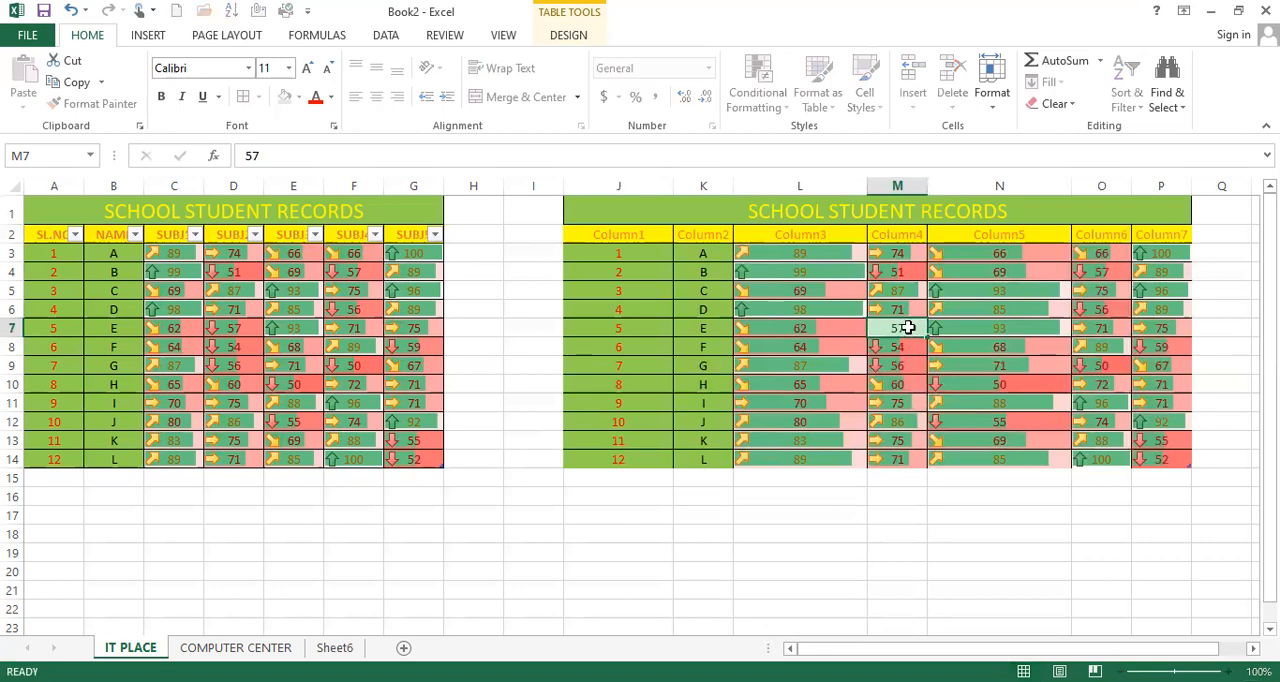
key("Return")
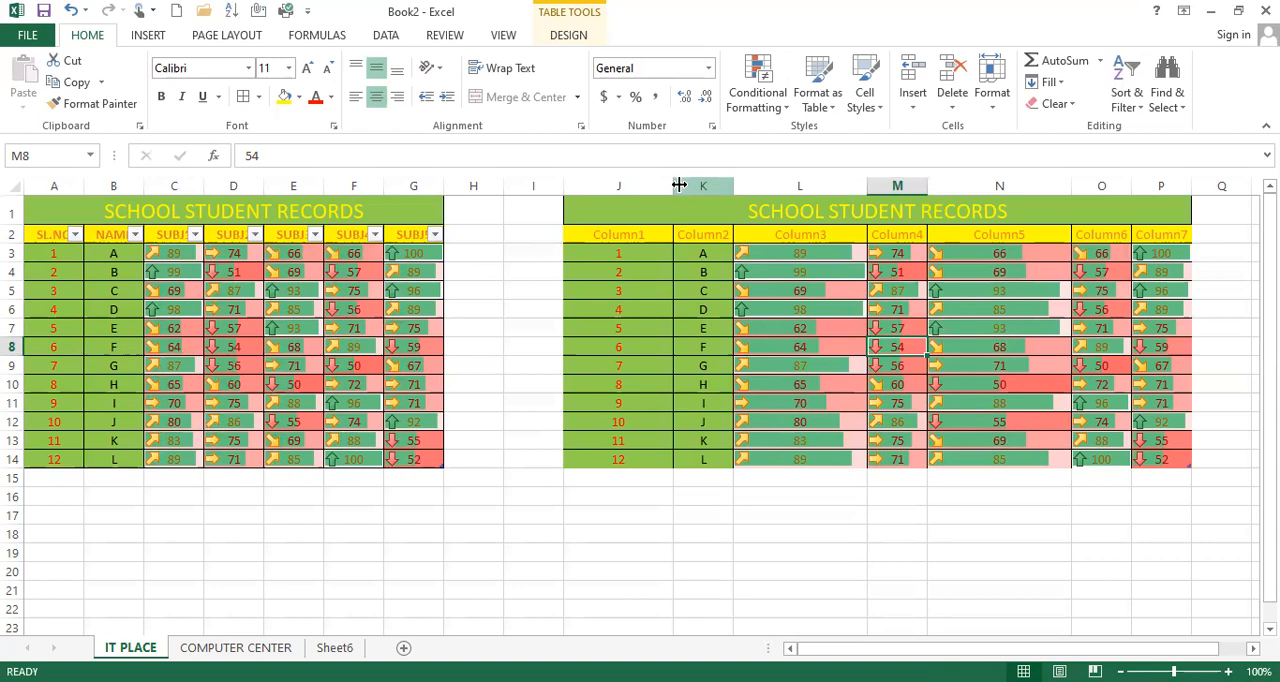
Step: Narrow columns J, L and N so the copied table becomes more compact
left_click_drag(647, 184, 643, 184)
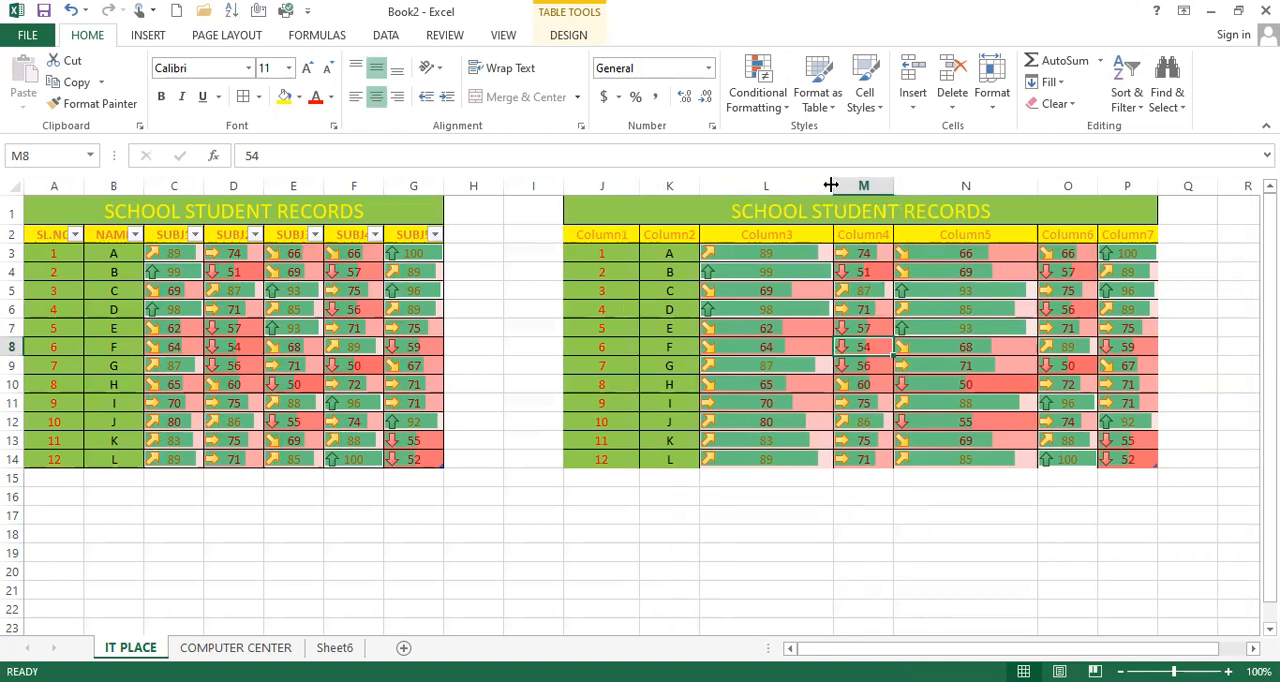
left_click_drag(786, 184, 787, 184)
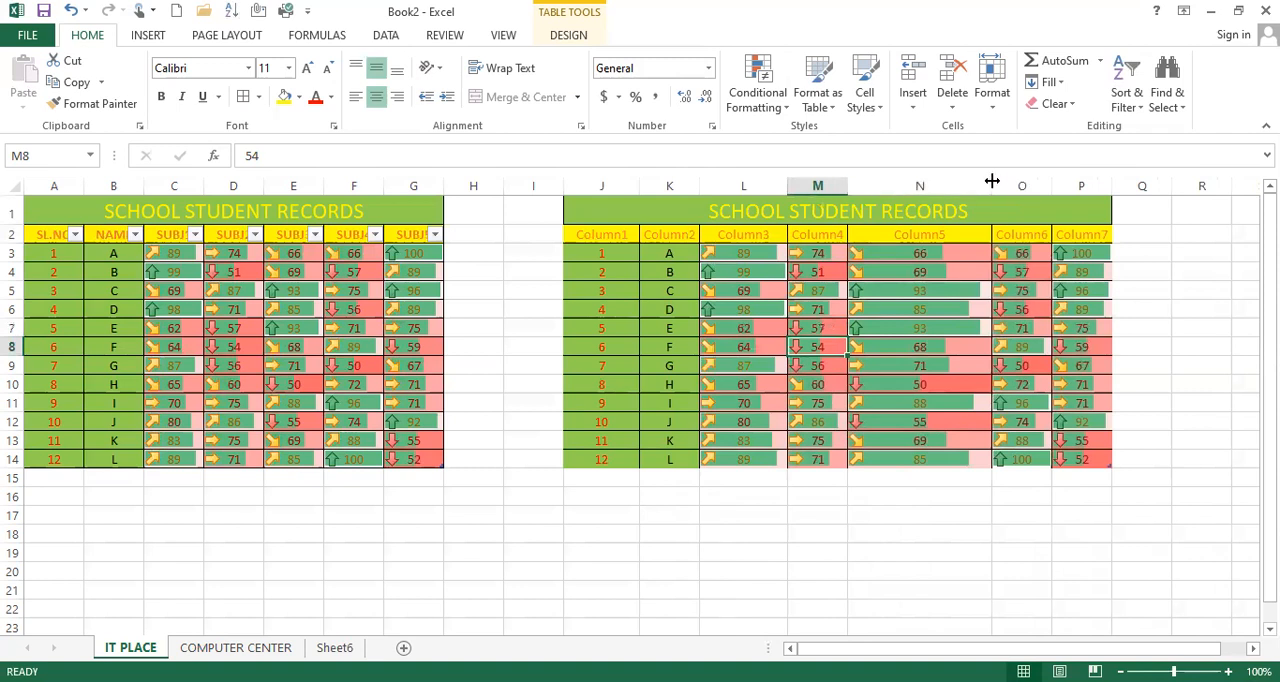
left_click_drag(992, 182, 951, 182)
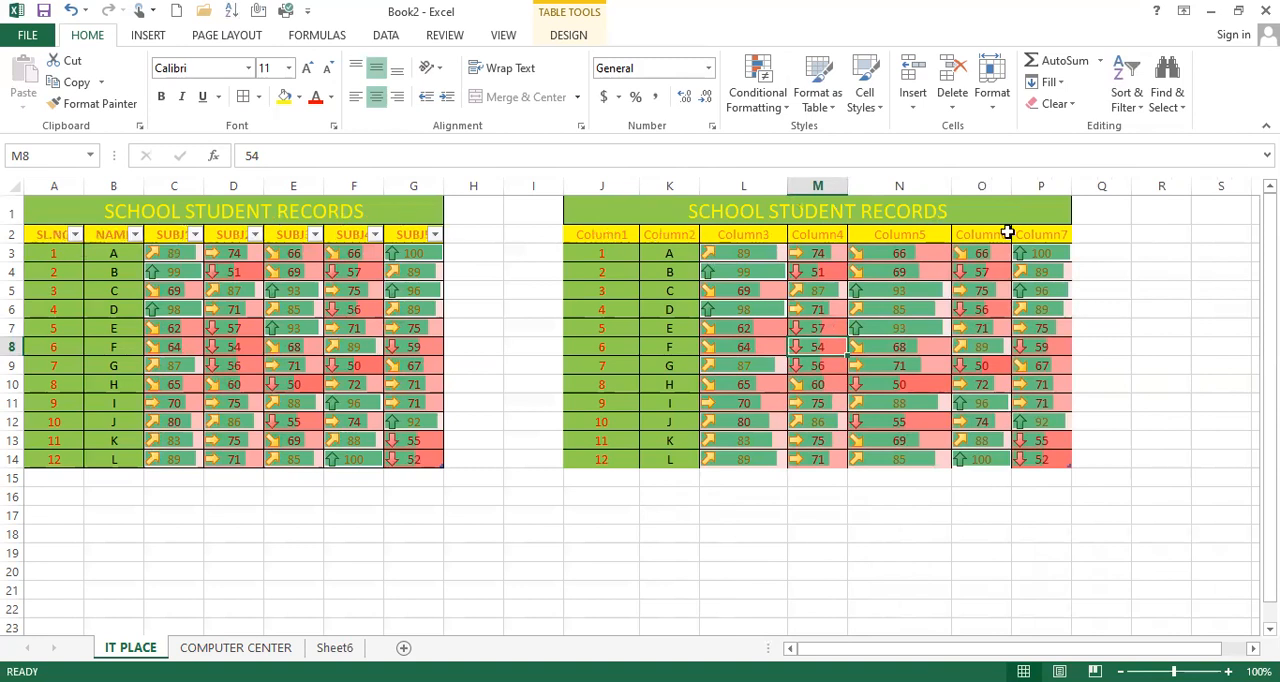
Step: Toggle the filter buttons on the copied table's header row J2:P2 on and off twice
left_click(603, 234)
left_click_drag(882, 240, 1040, 240)
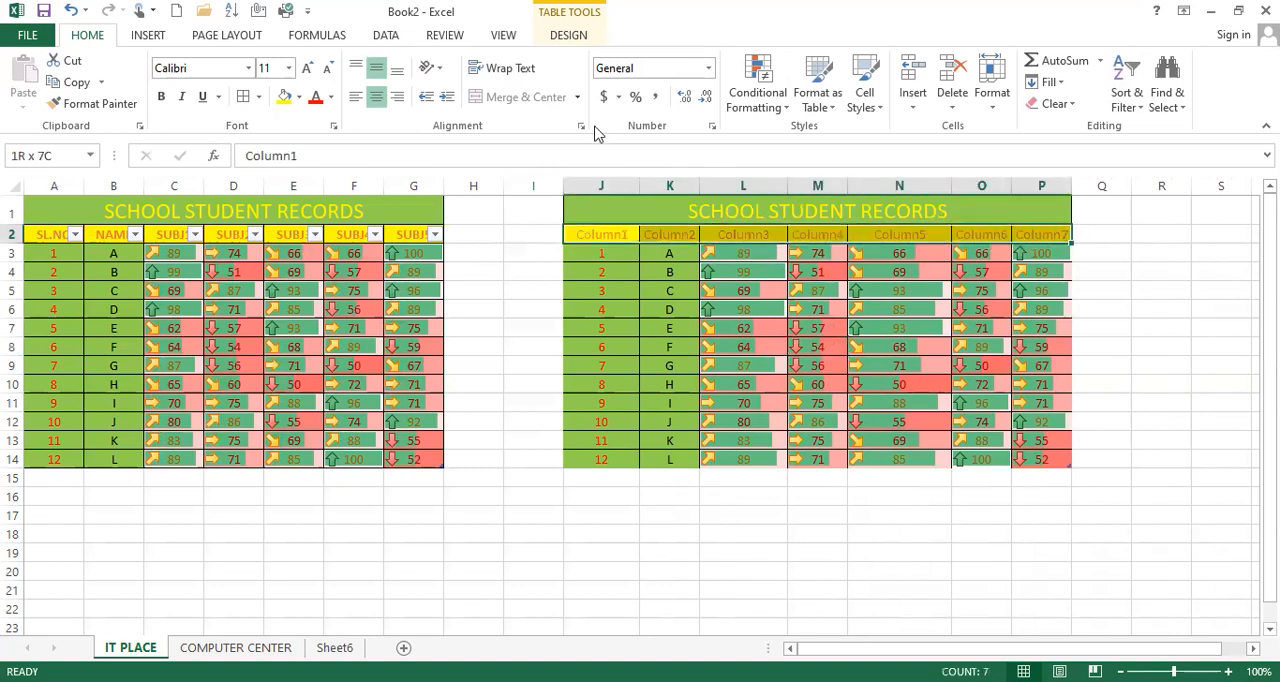
left_click(388, 36)
left_click(495, 70)
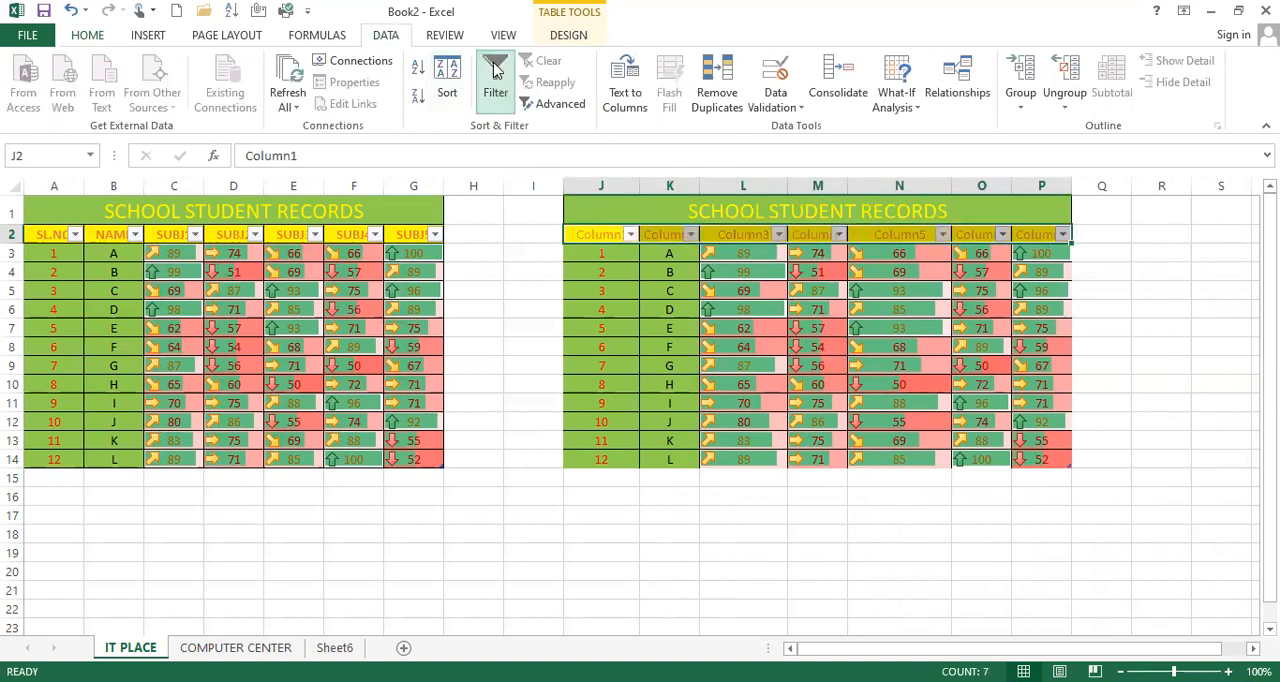
left_click(495, 70)
left_click(495, 70)
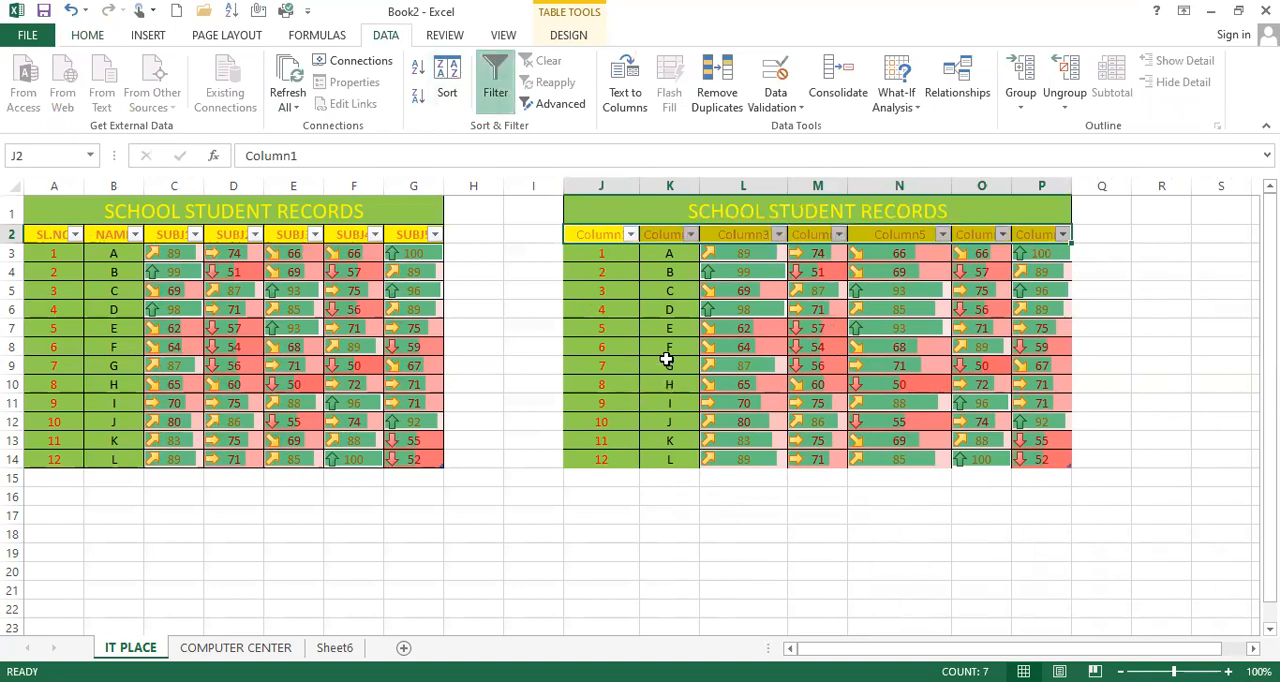
left_click(495, 85)
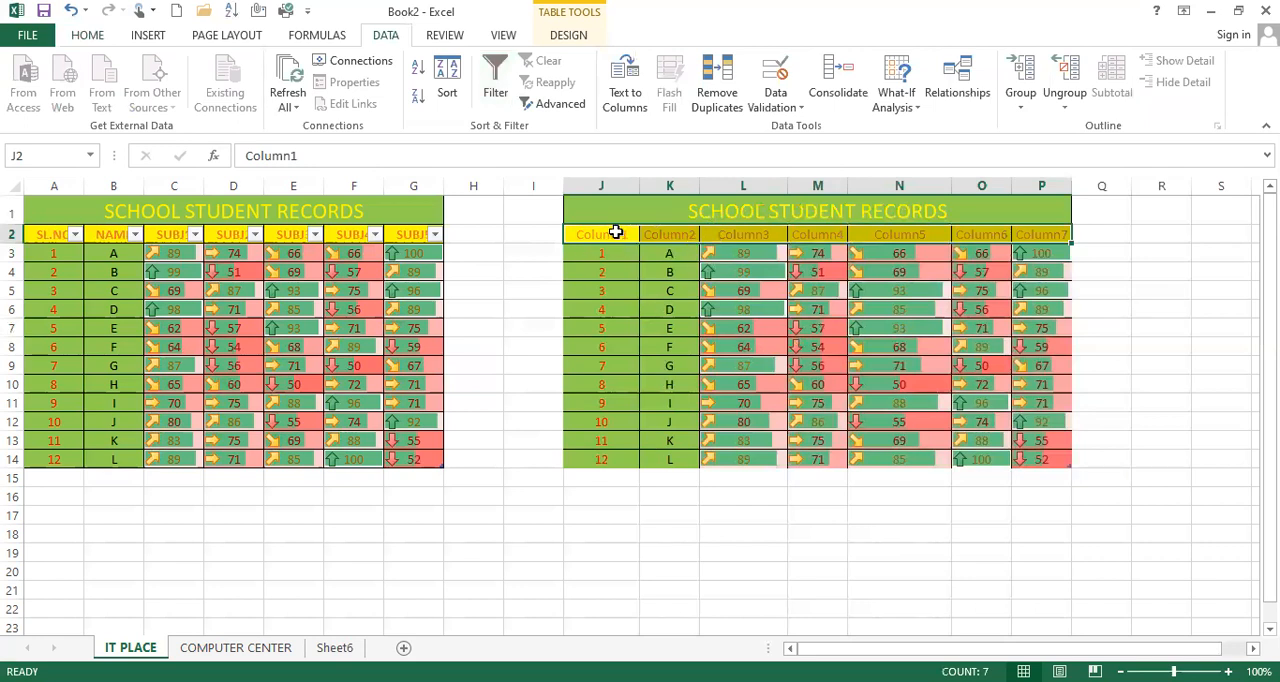
Step: Turn on filtering for the copied table from cell J2 and show only 1, 2 and 3 in Column1
left_click(613, 232)
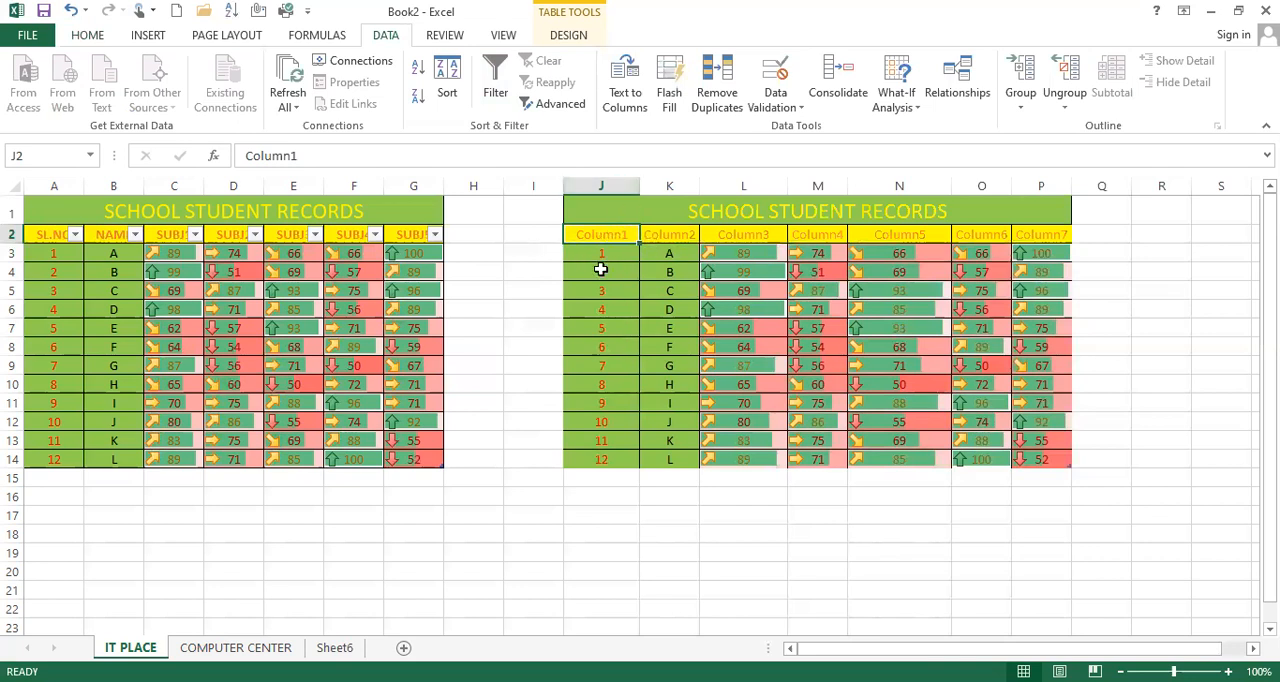
left_click(492, 112)
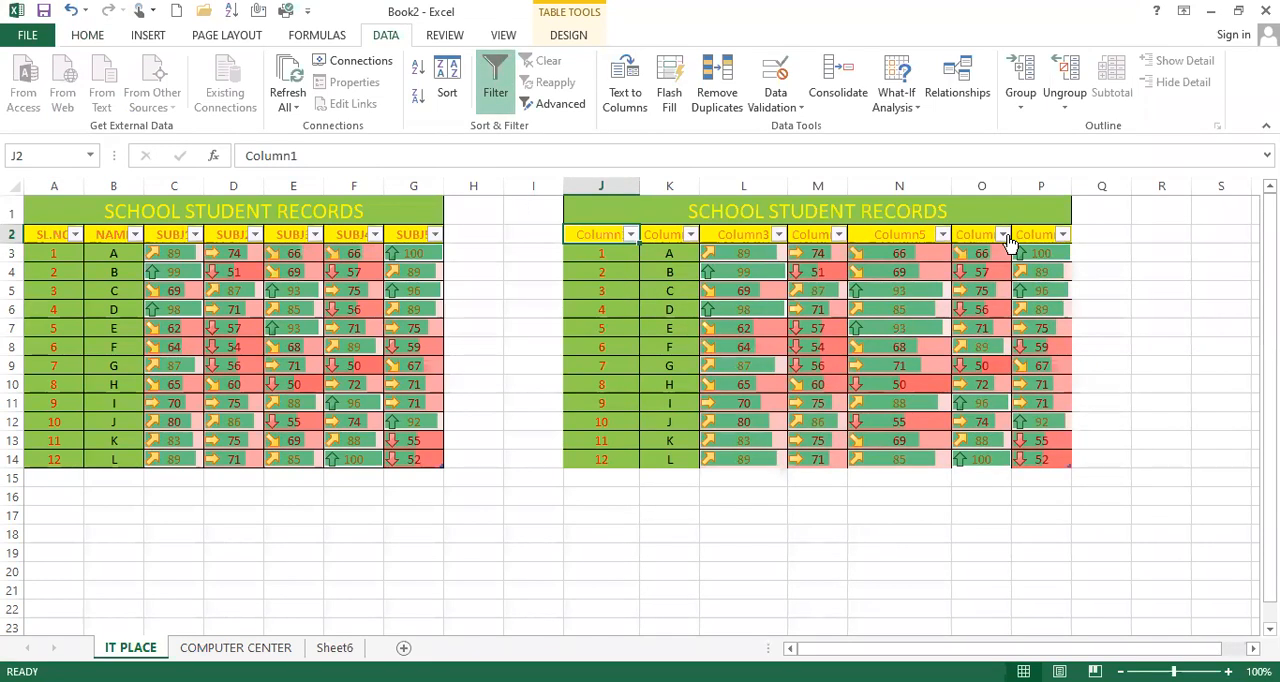
left_click(631, 233)
left_click(444, 416)
left_click(445, 431)
left_click(444, 446)
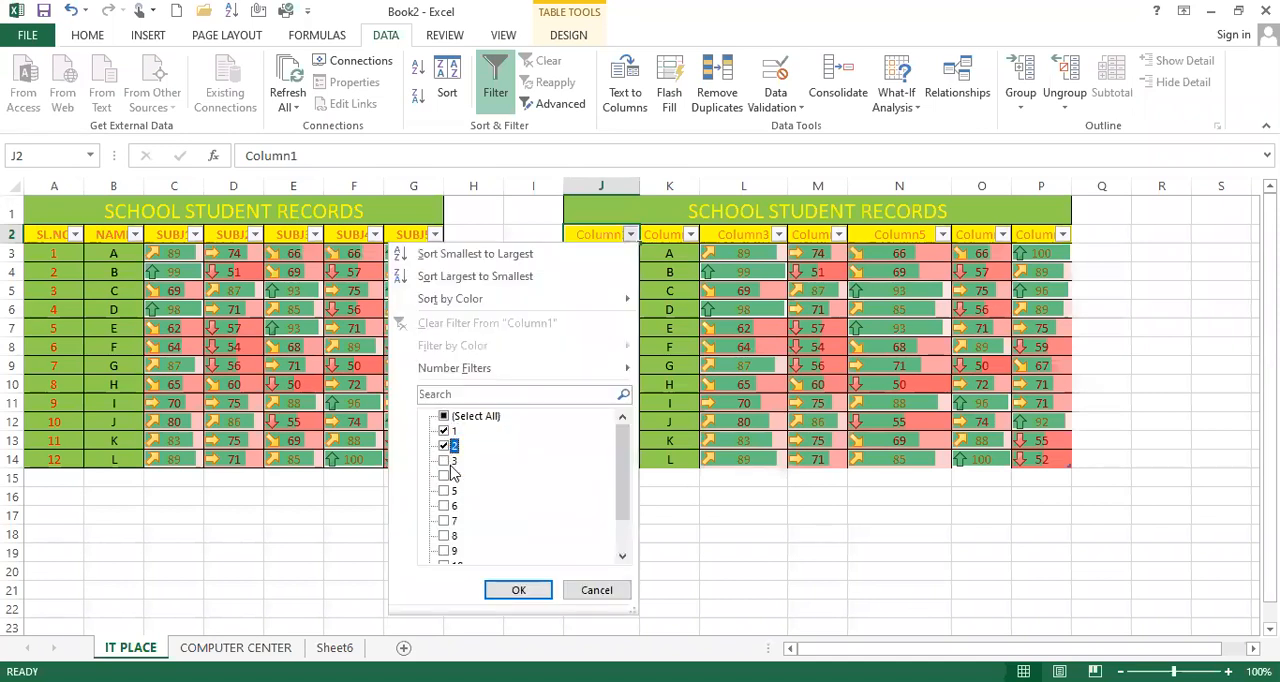
left_click(444, 461)
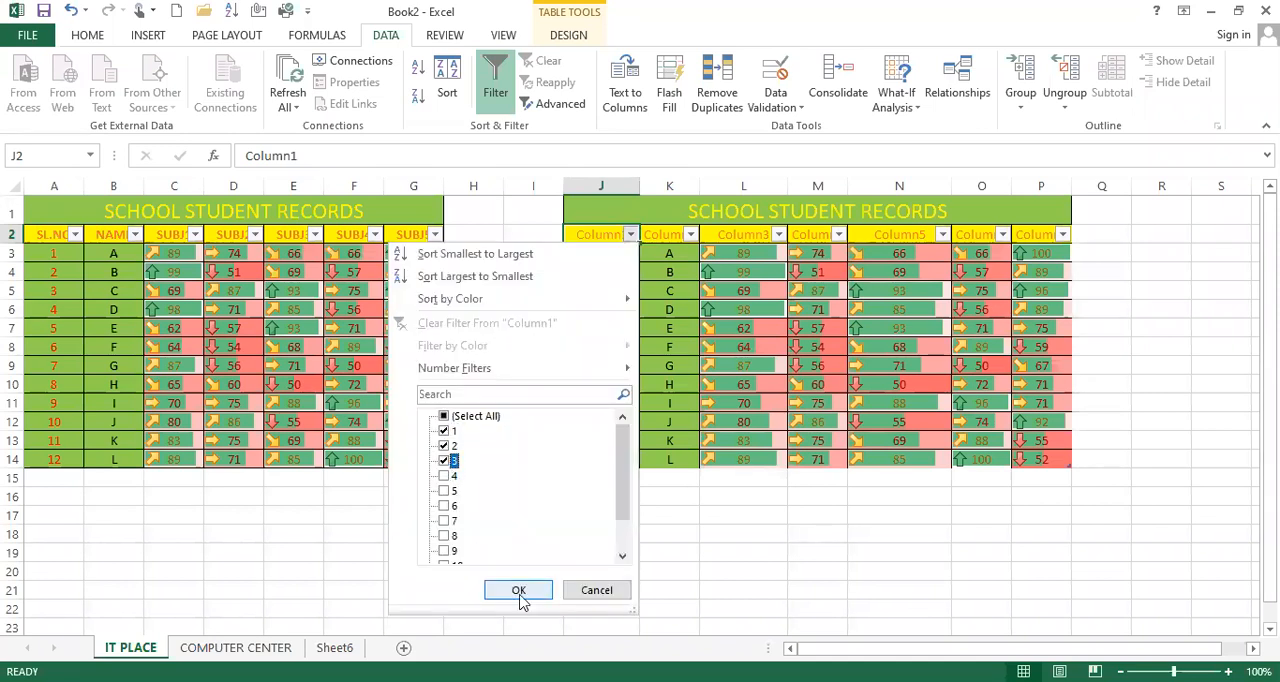
key("Return")
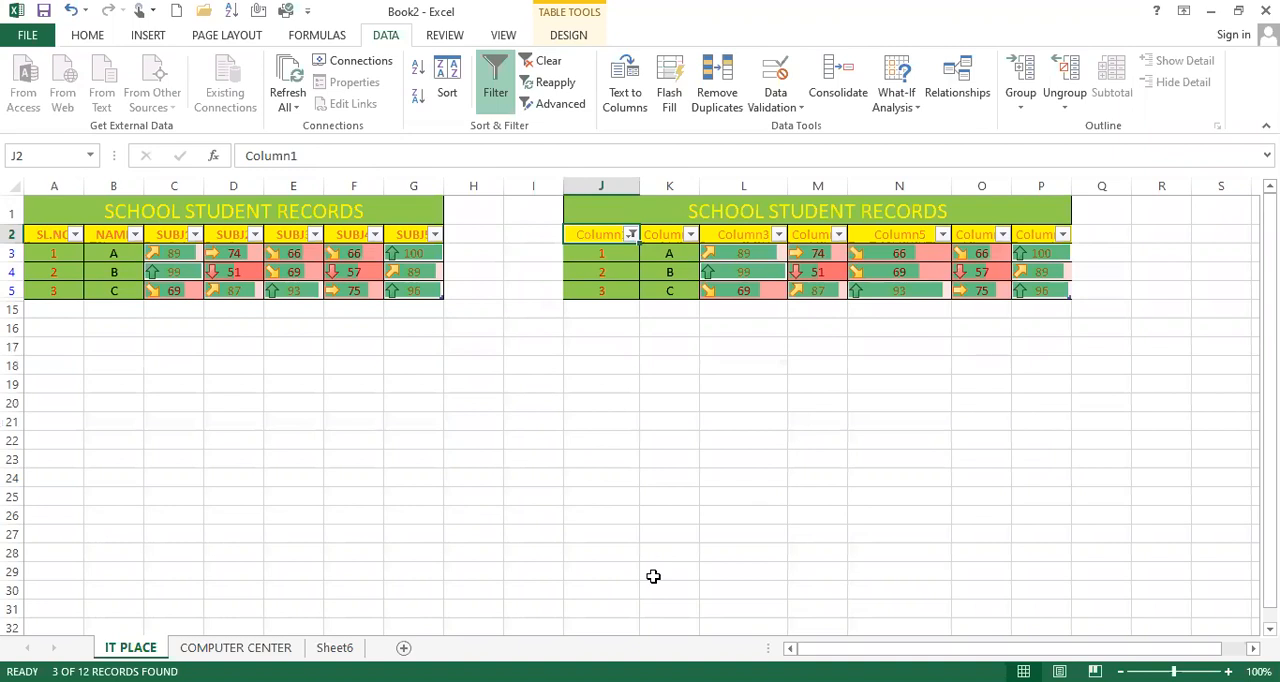
left_click(92, 35)
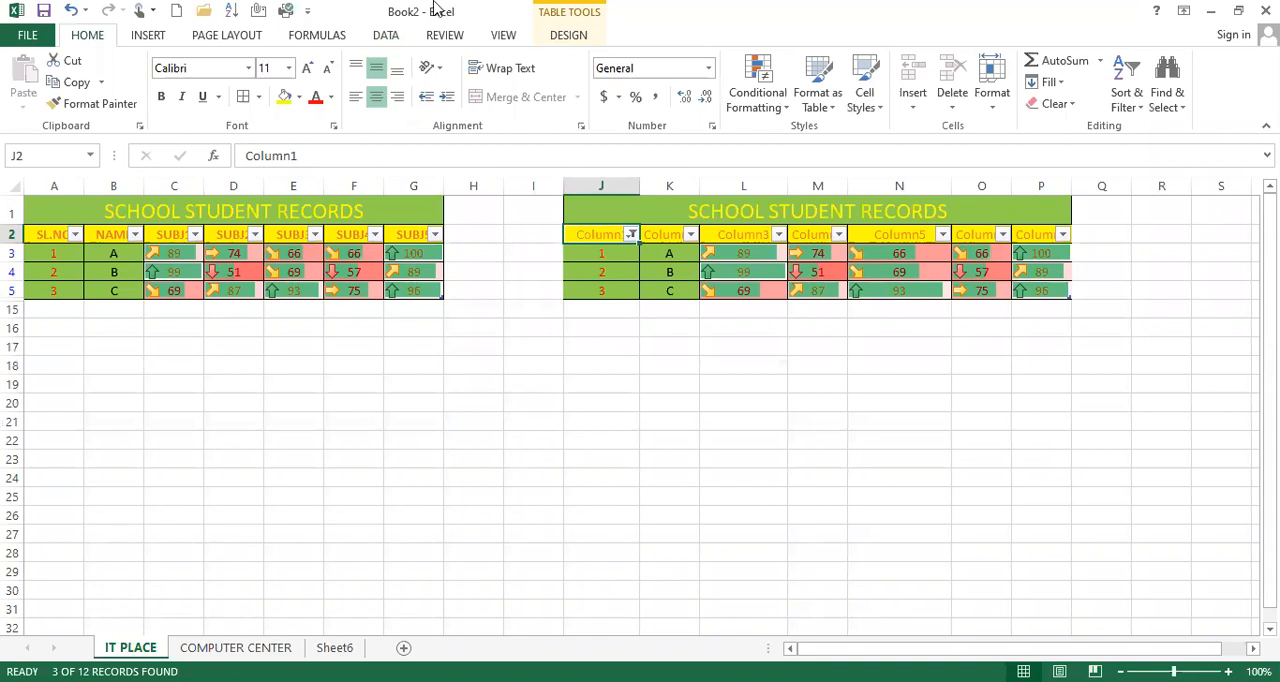
Step: Clear the Column1 filter on the copied table and turn off the filter buttons of header row J2:P2
left_click(874, 110)
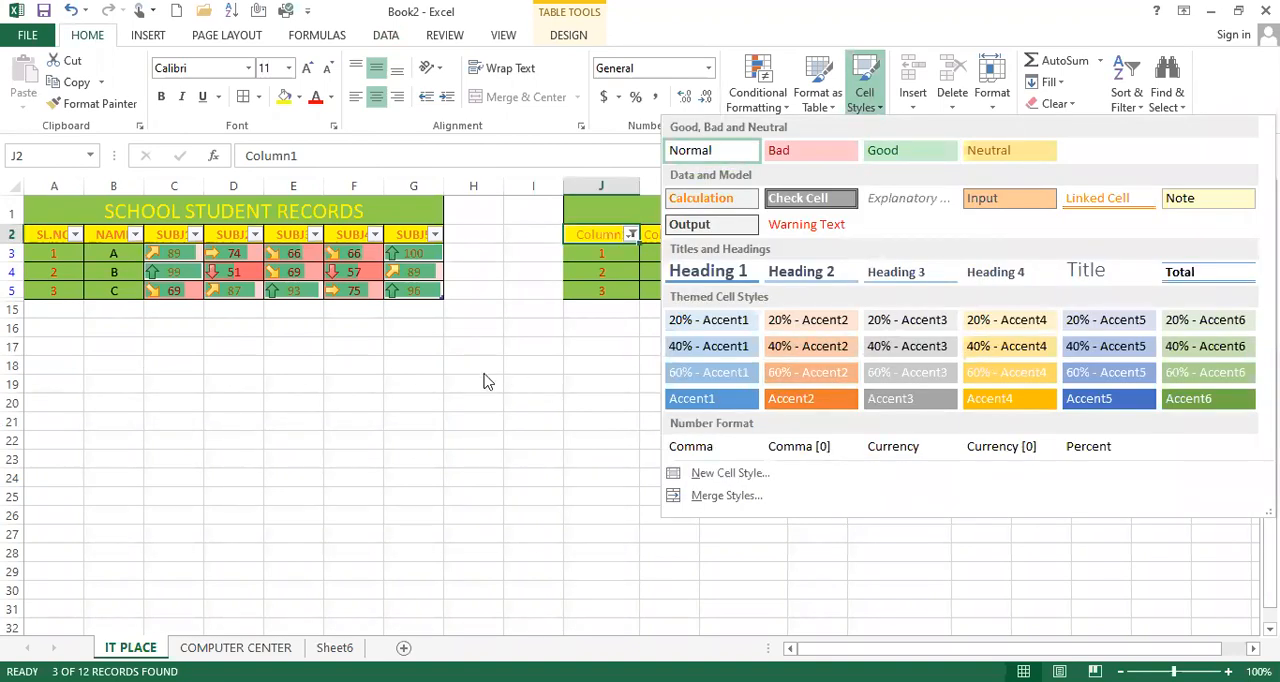
left_click(600, 240)
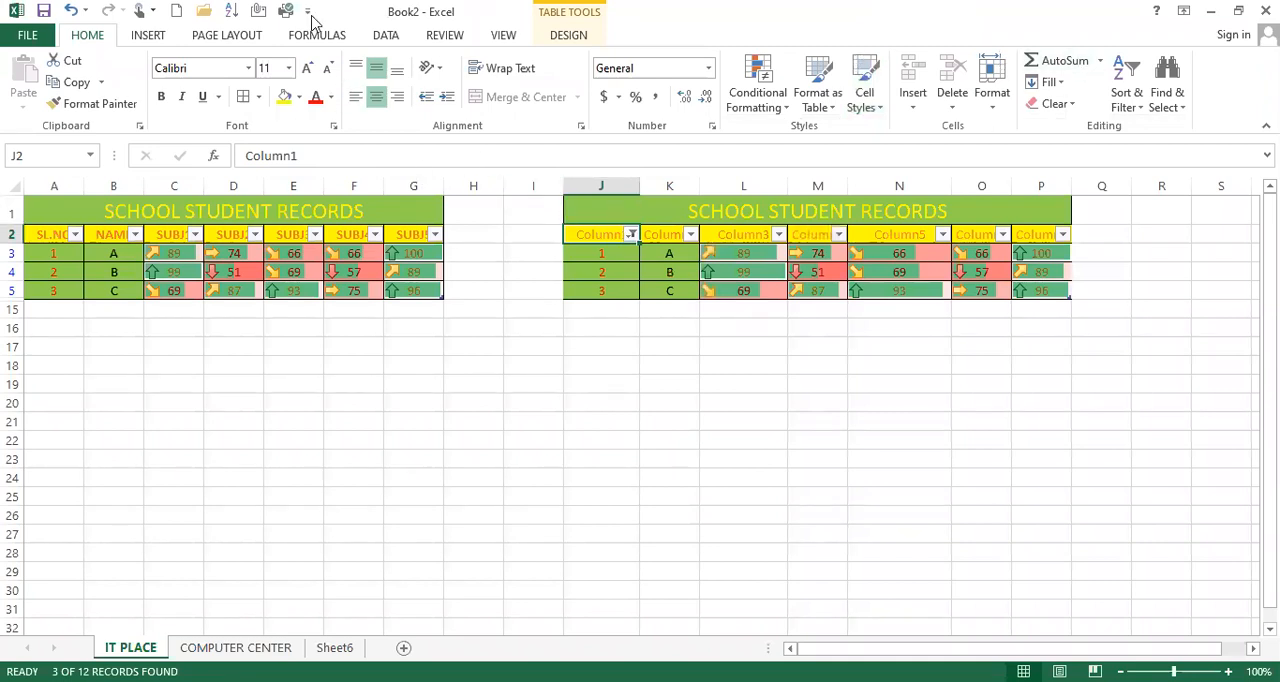
left_click(388, 35)
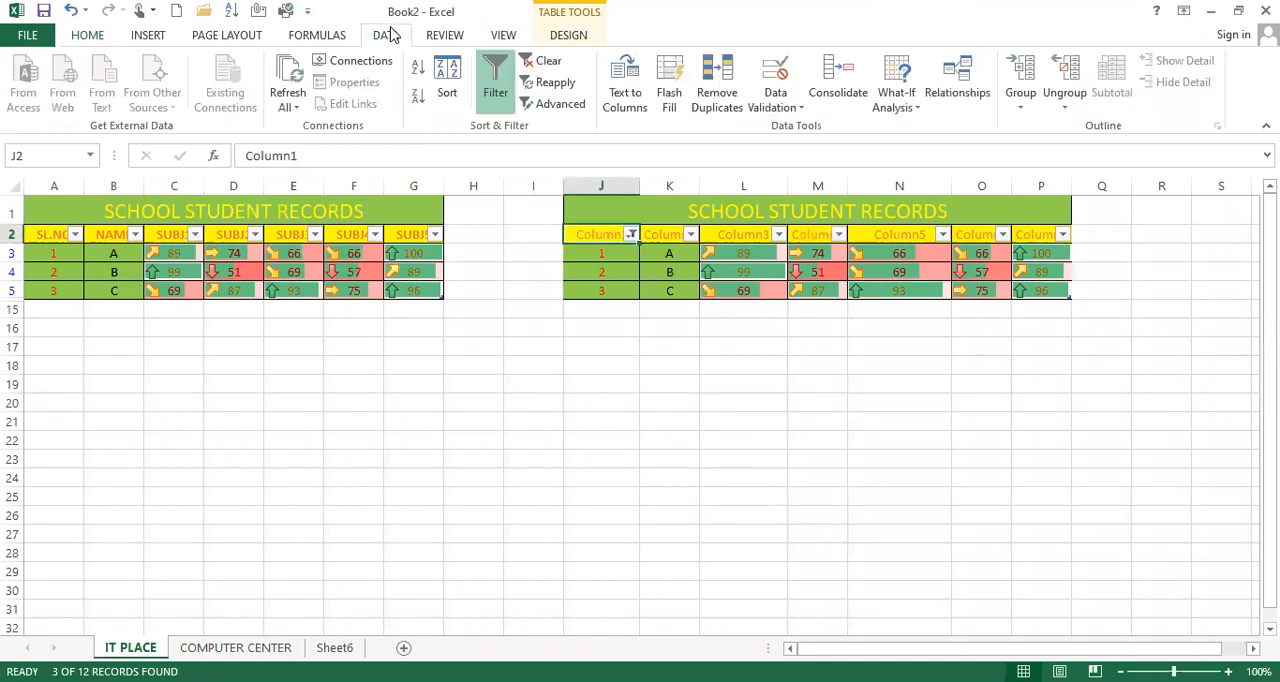
left_click_drag(598, 234, 1036, 232)
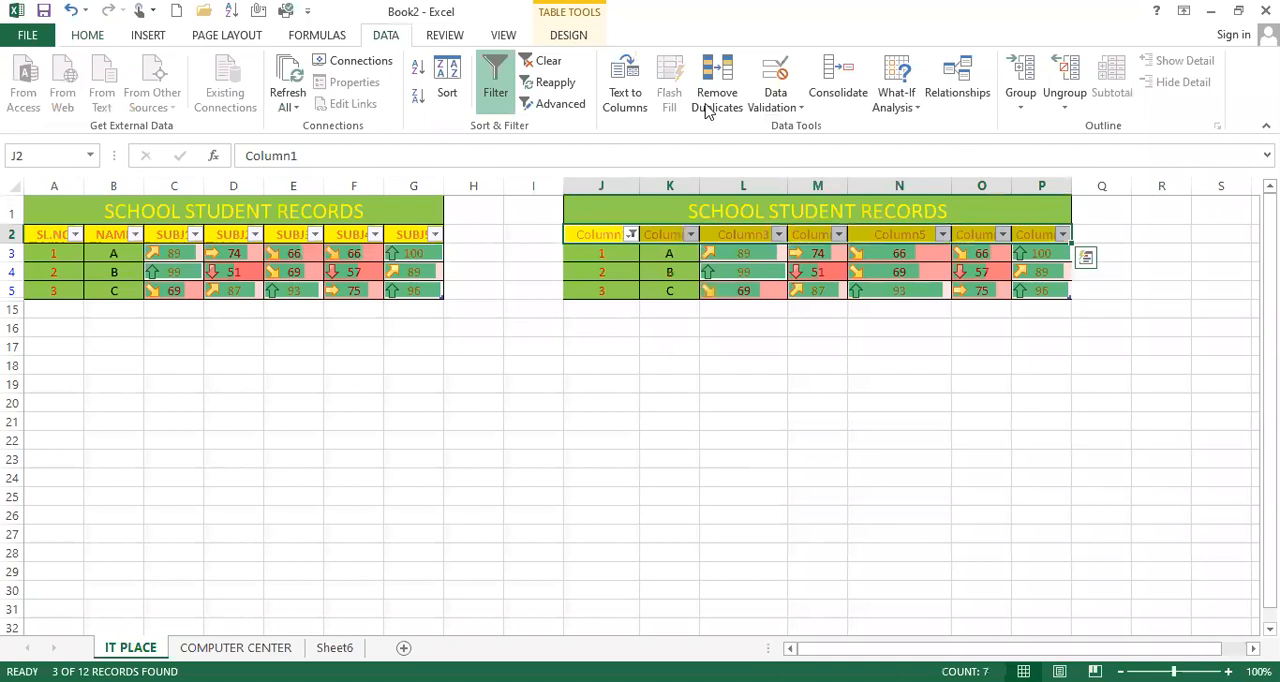
left_click(547, 62)
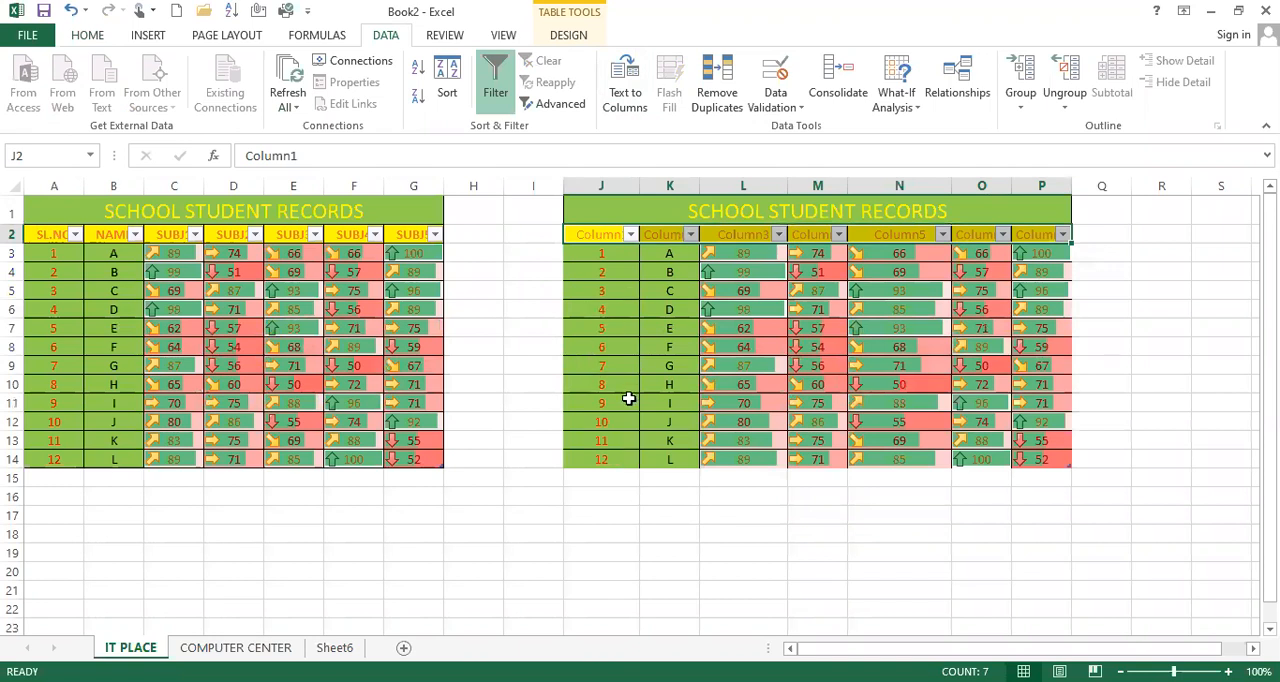
left_click(496, 88)
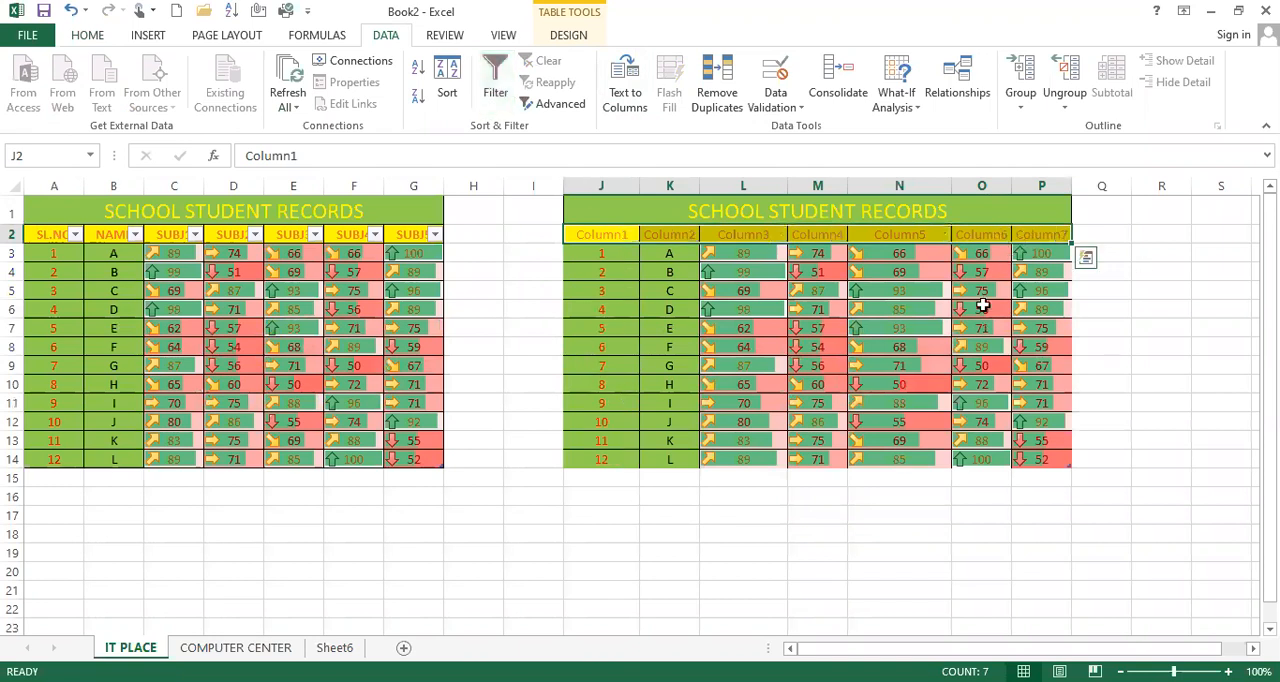
left_click(958, 368)
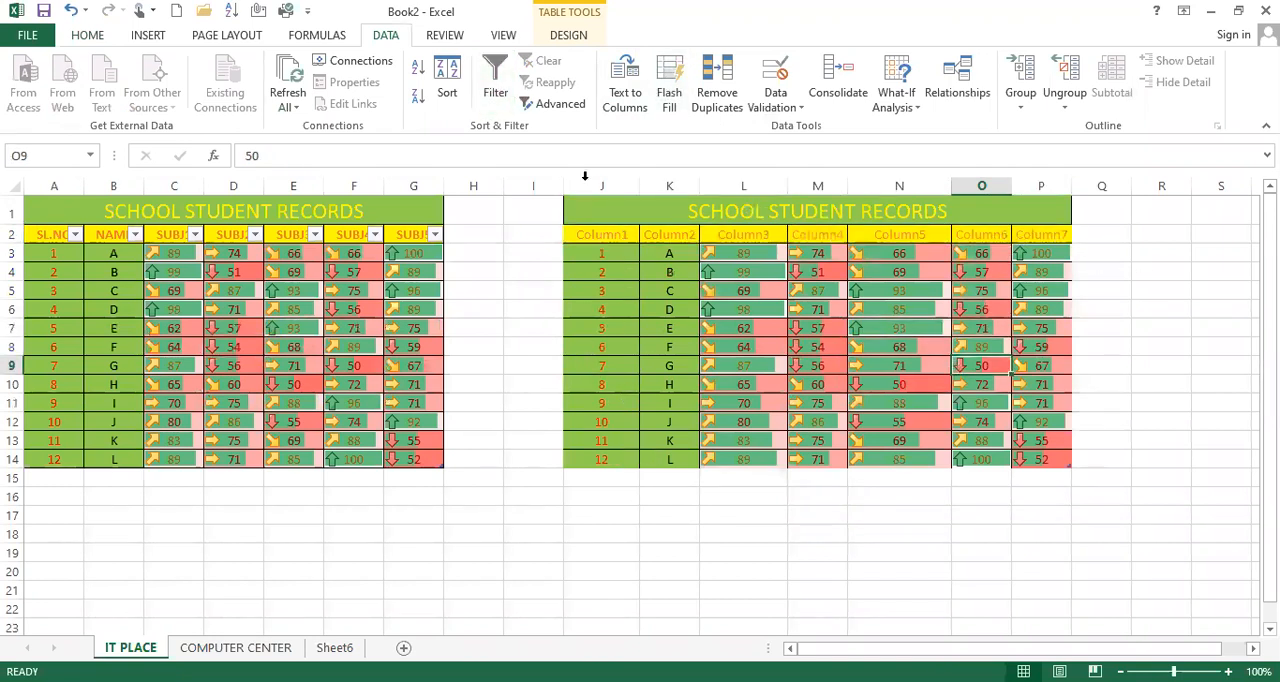
Step: Apply the Bad cell style to the copied table's header row J2:P2
left_click(86, 36)
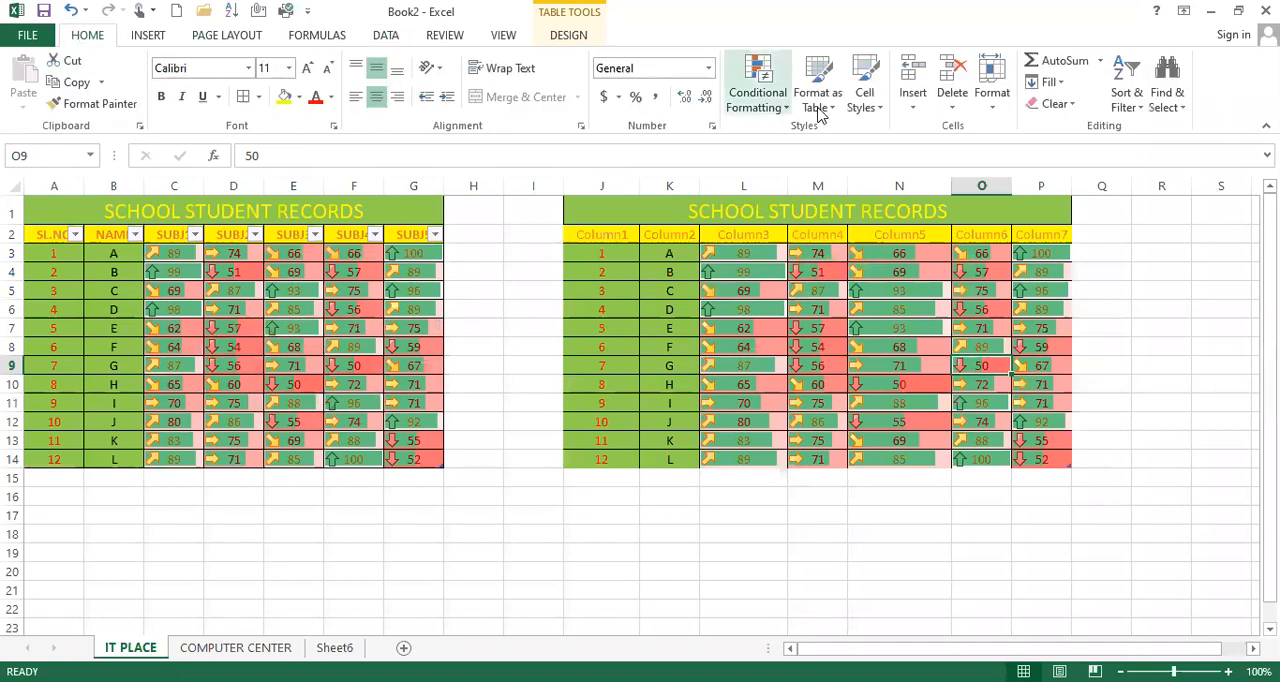
left_click(864, 92)
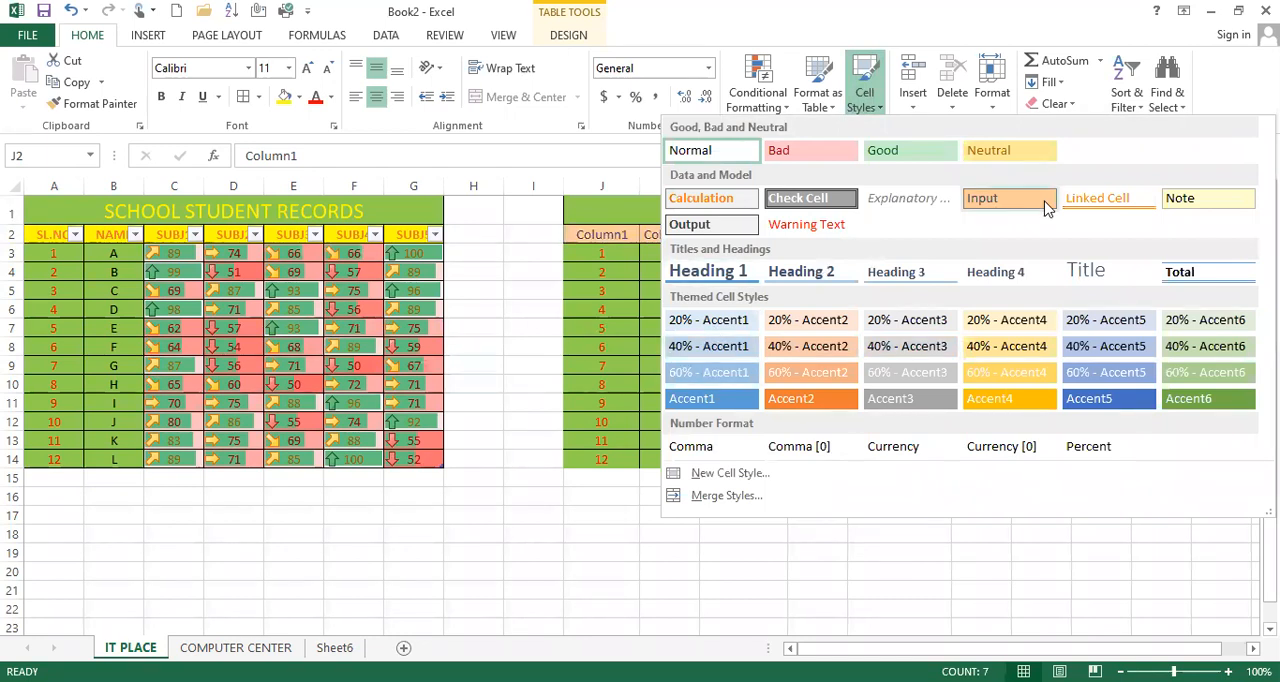
left_click(800, 148)
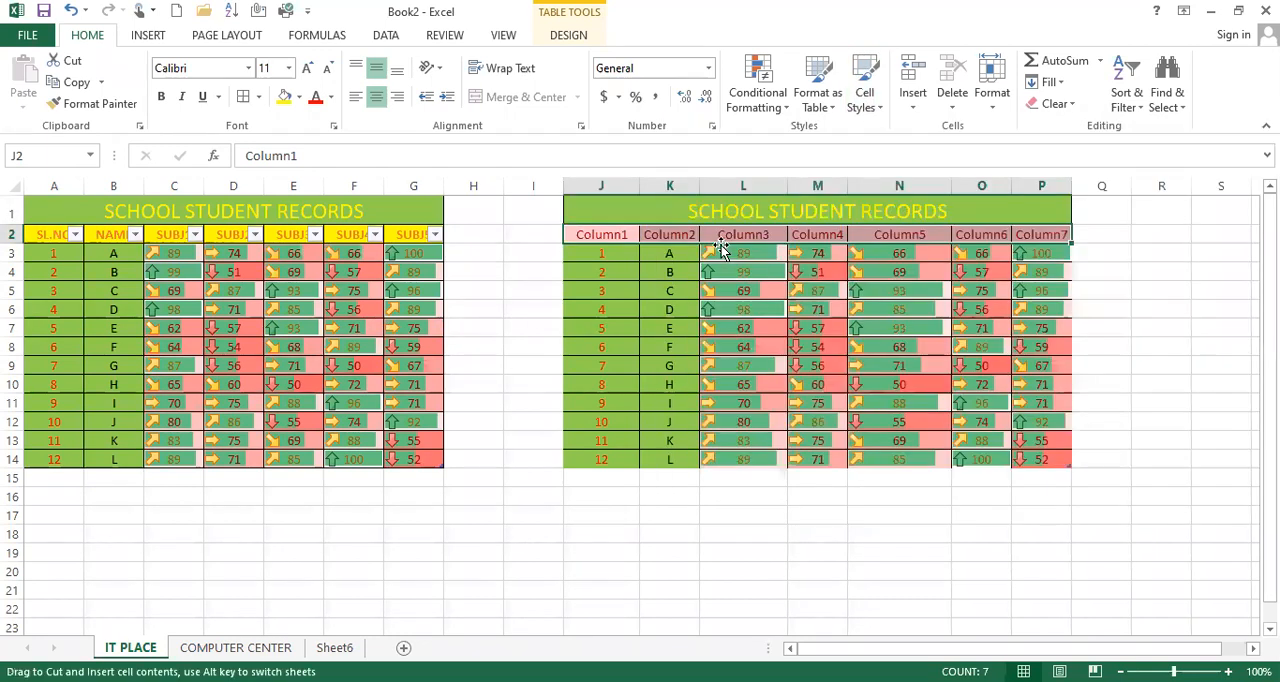
Step: Apply the Accent4 cell style to the copied table's title and header rows J1:P2
left_click_drag(583, 198, 875, 222)
left_click(863, 92)
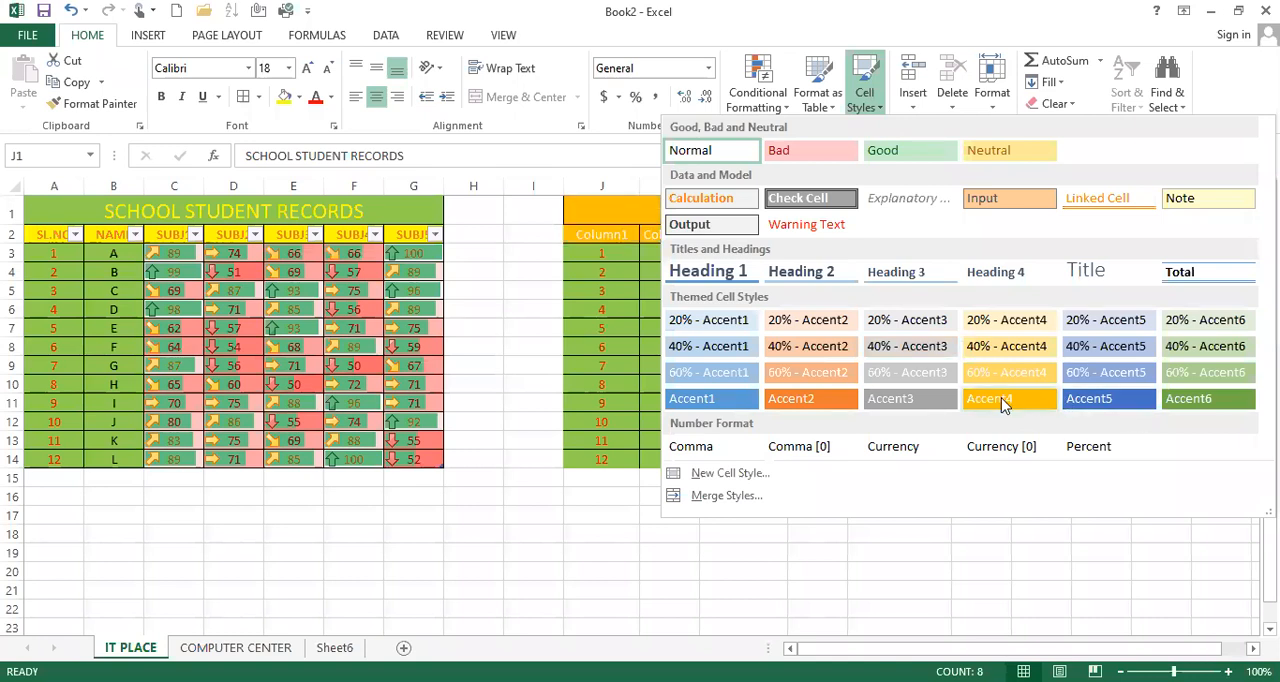
left_click(909, 426)
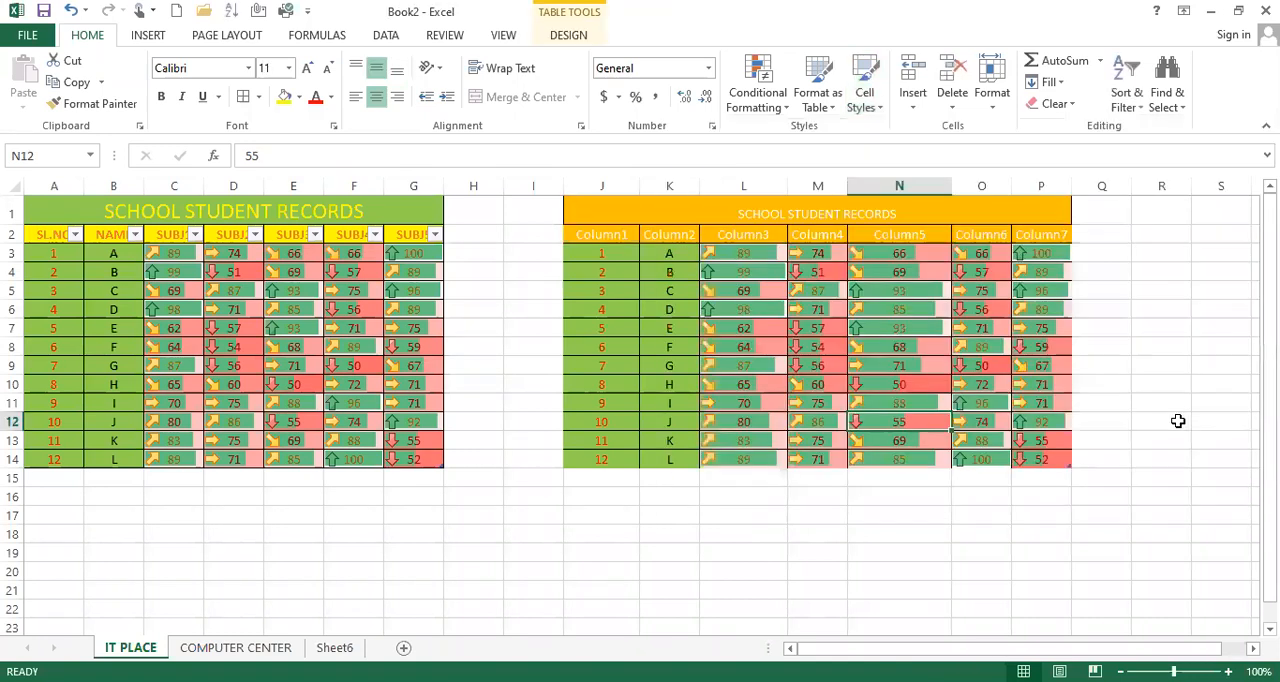
Step: Apply the 20% - Accent4 cell style to the copied table's title and header rows J1:P2
left_click(866, 104)
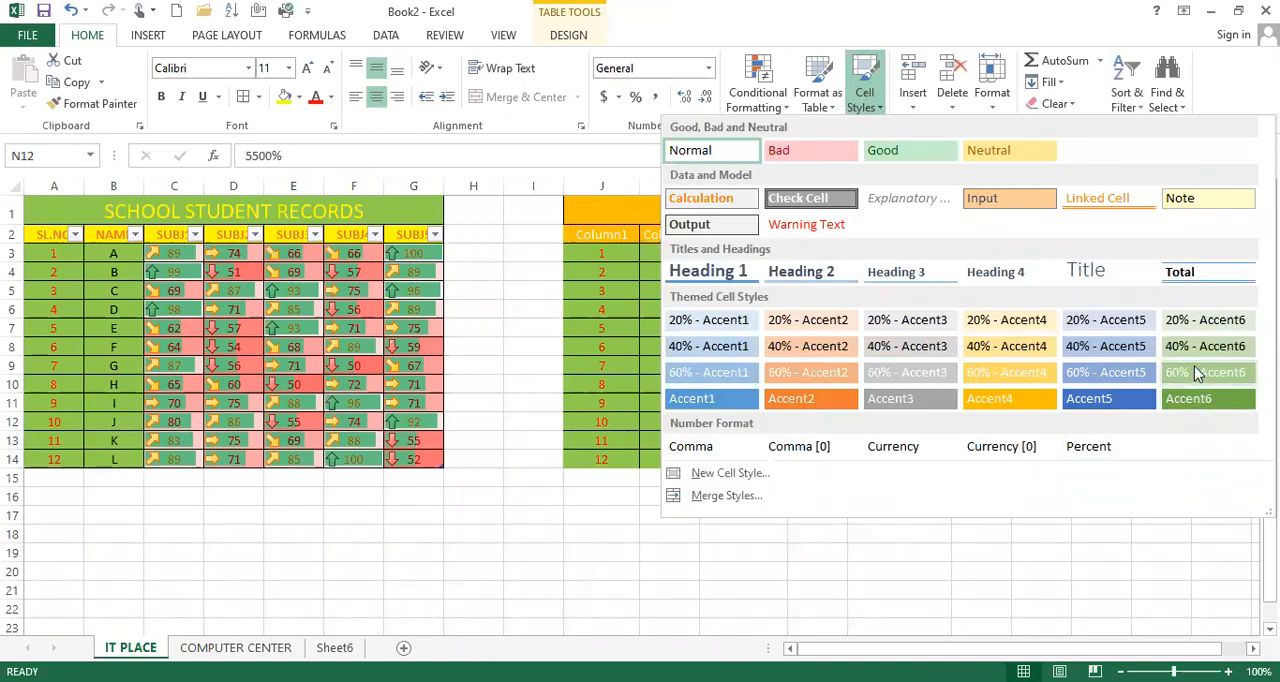
left_click(1000, 323)
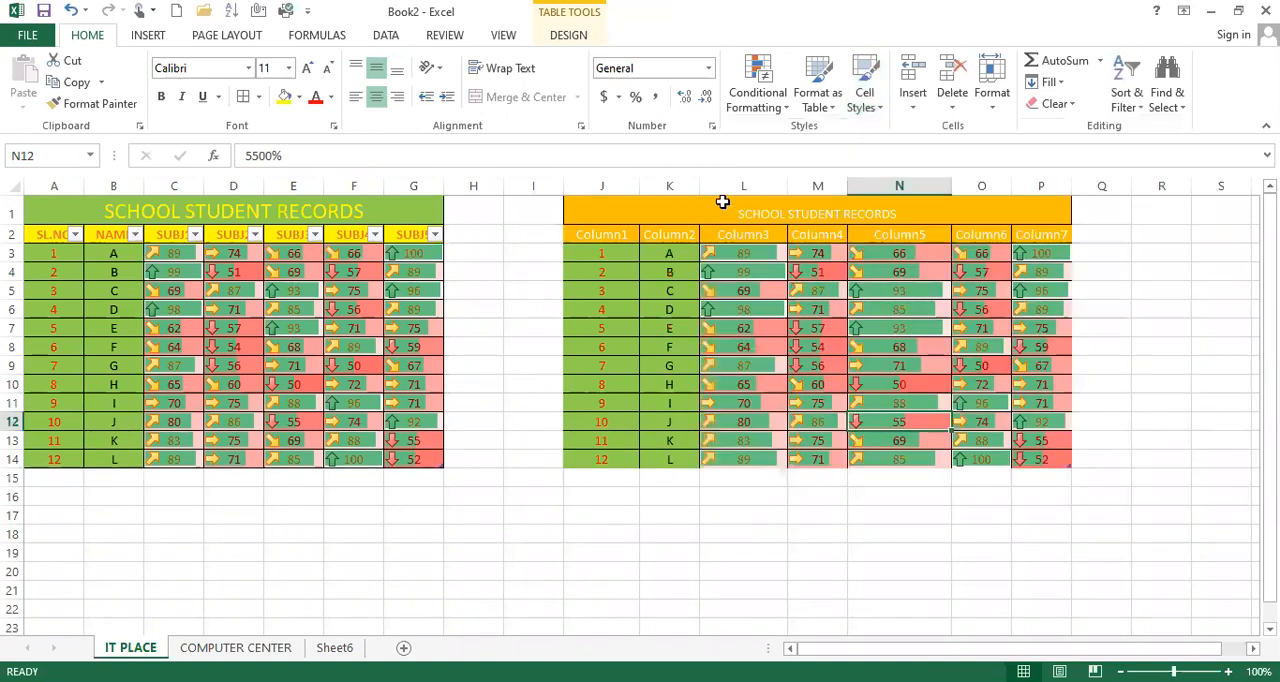
left_click_drag(726, 204, 749, 237)
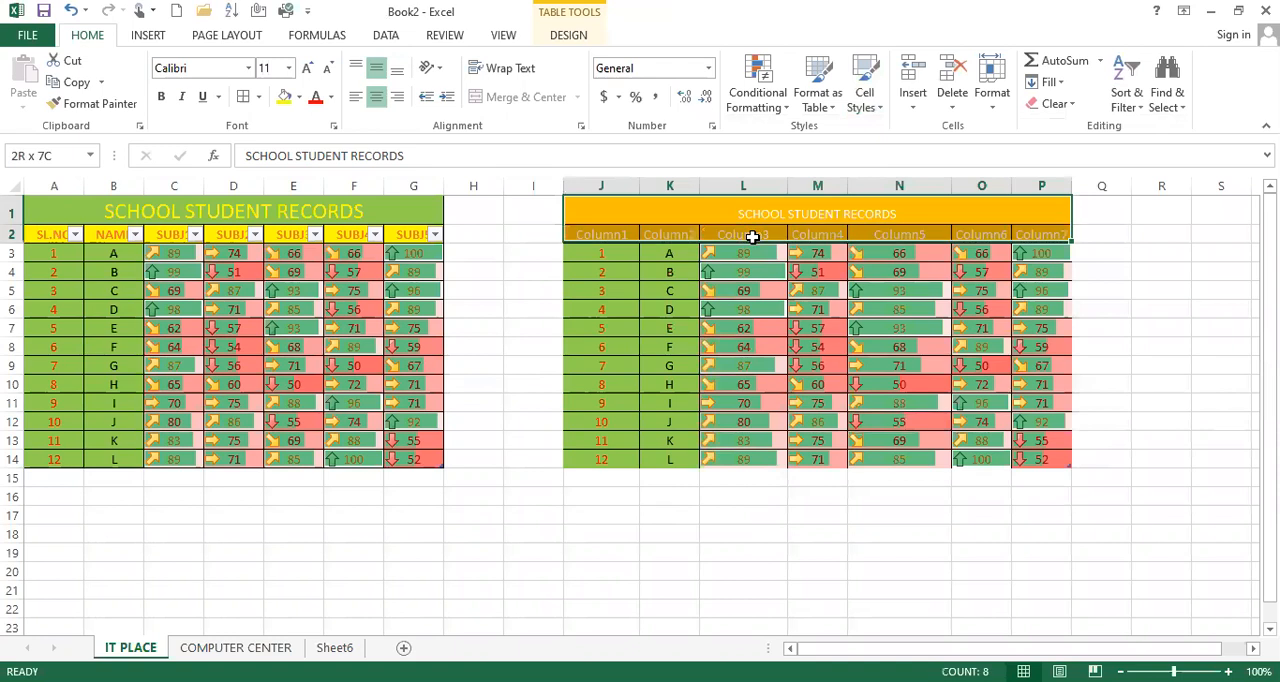
left_click(862, 105)
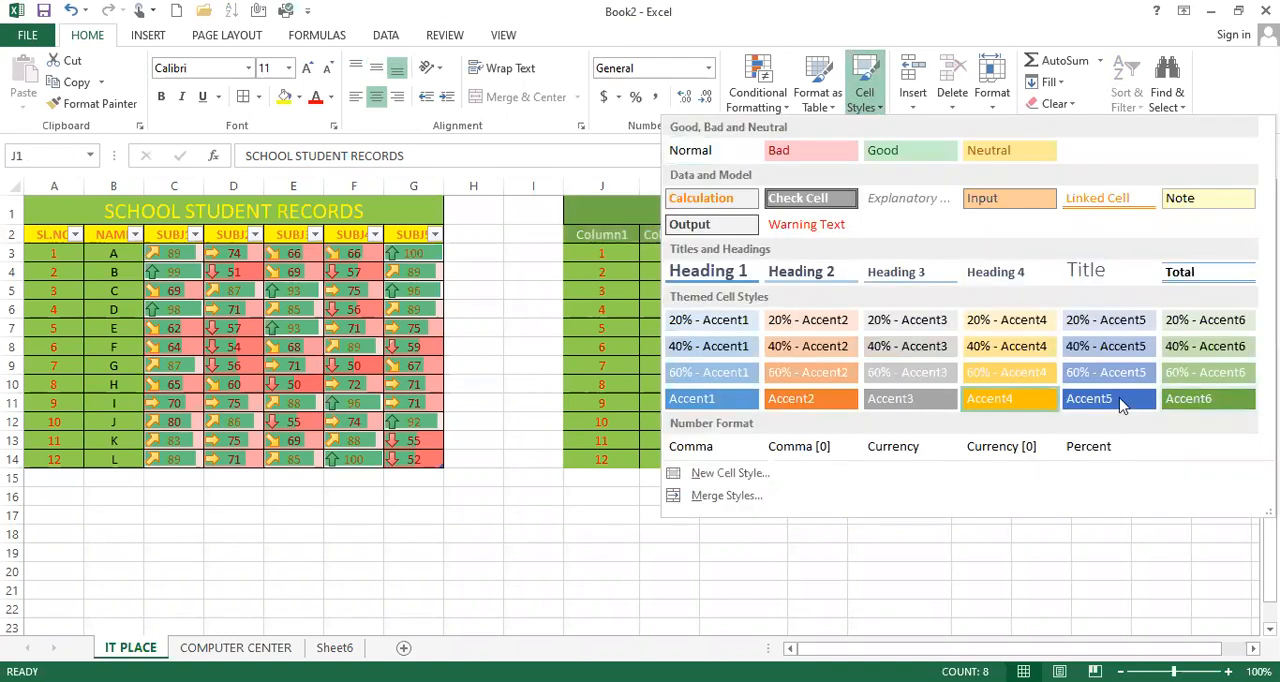
left_click(1008, 320)
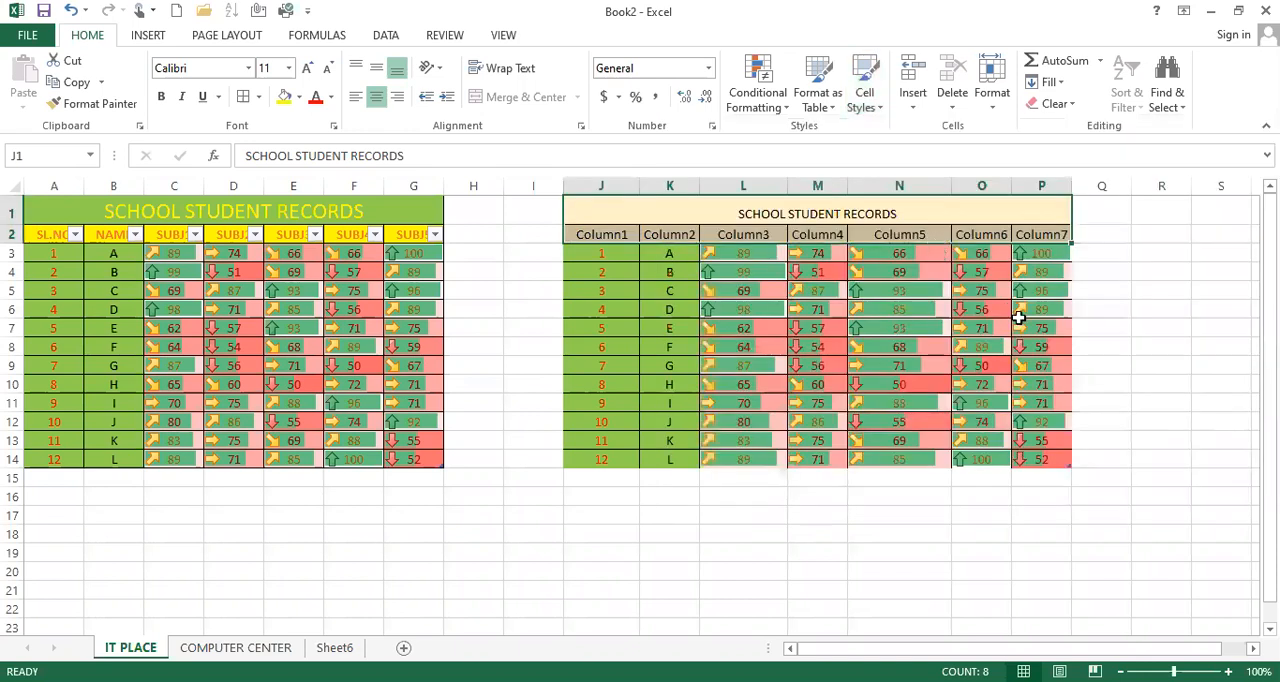
left_click(1020, 322)
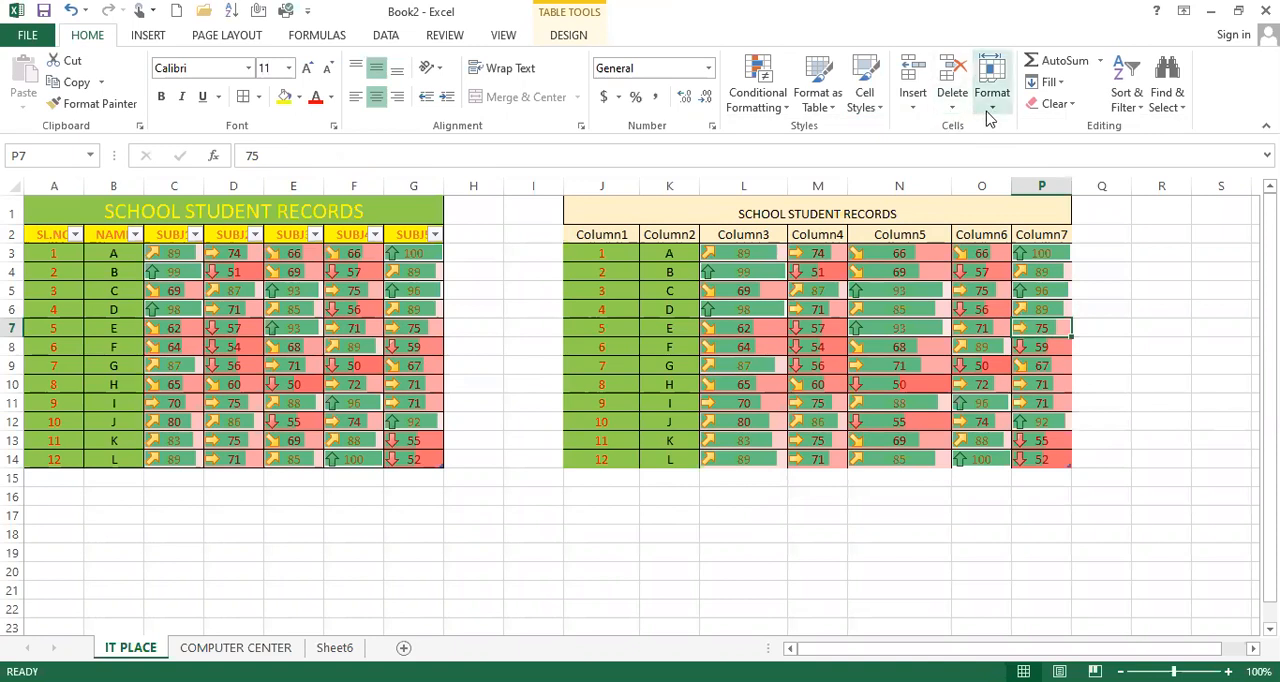
Step: Insert a blank column before column K in the copied table and a blank row above row 1
left_click(922, 185)
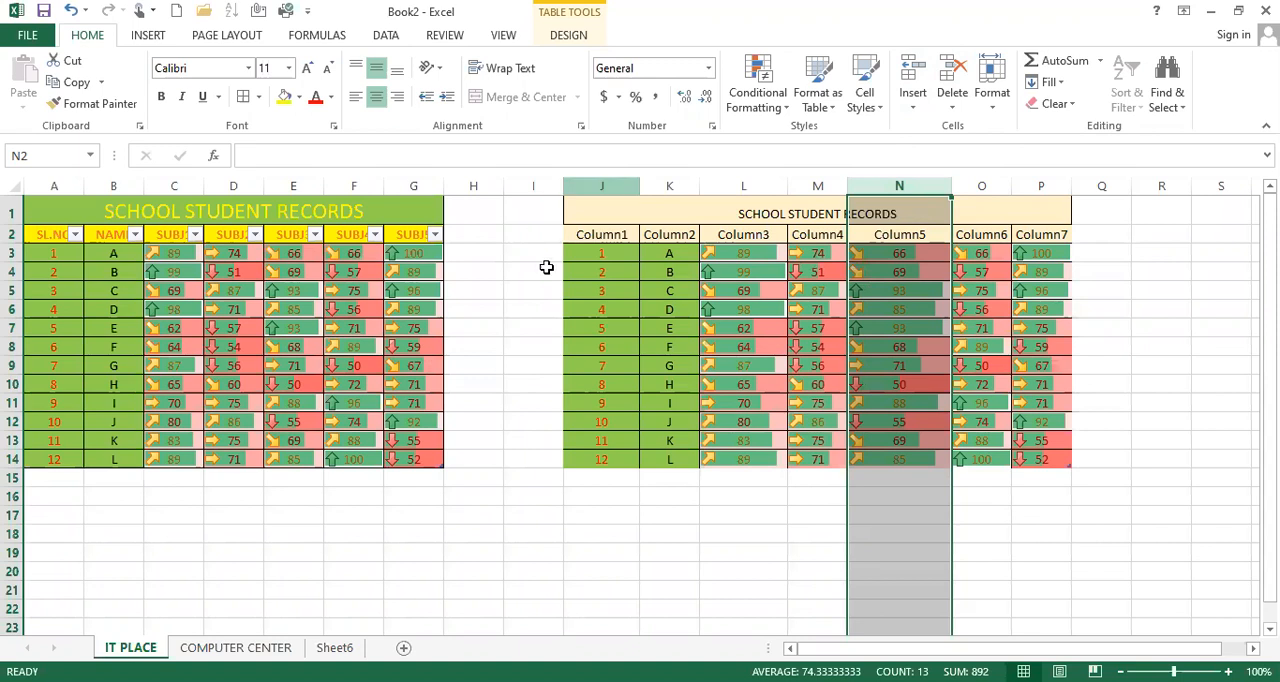
left_click(671, 178)
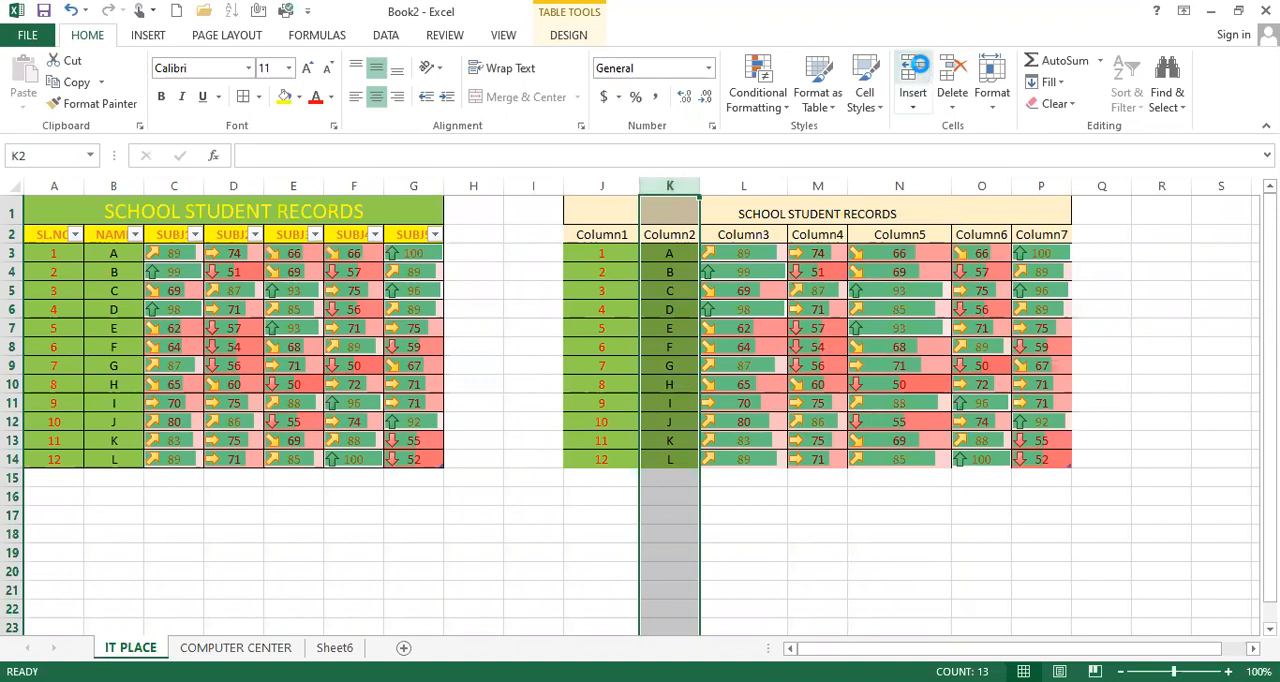
left_click(912, 80)
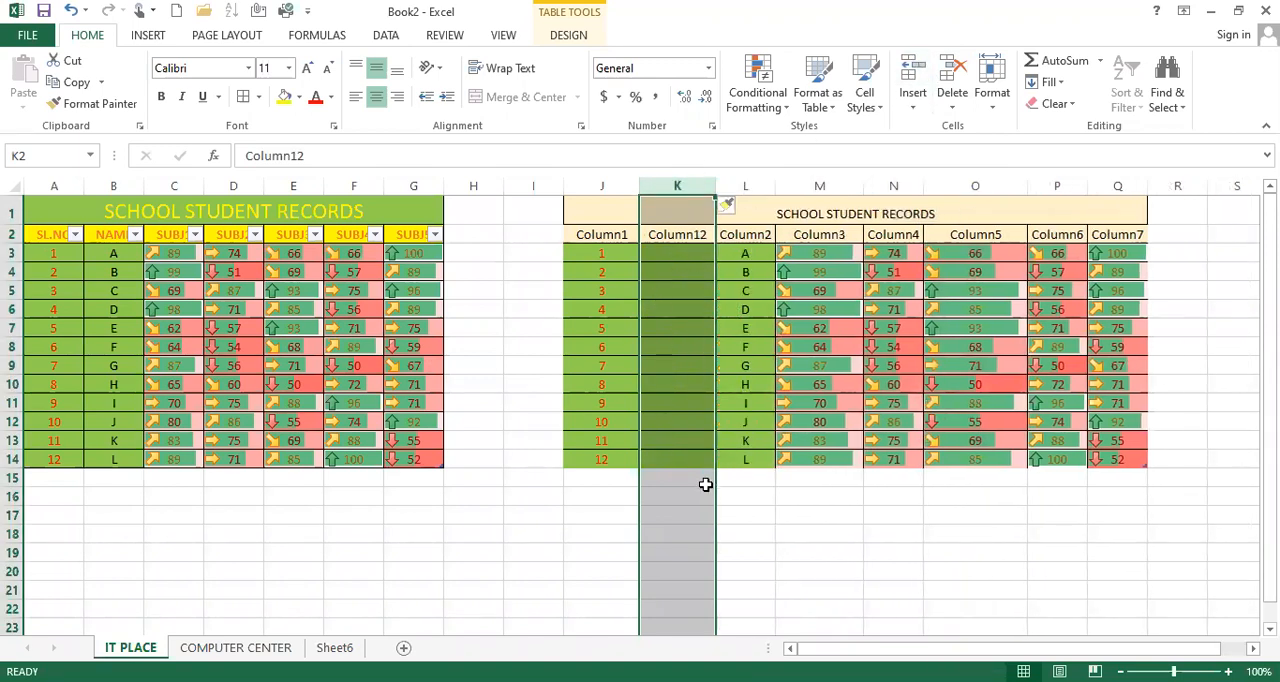
left_click(659, 340)
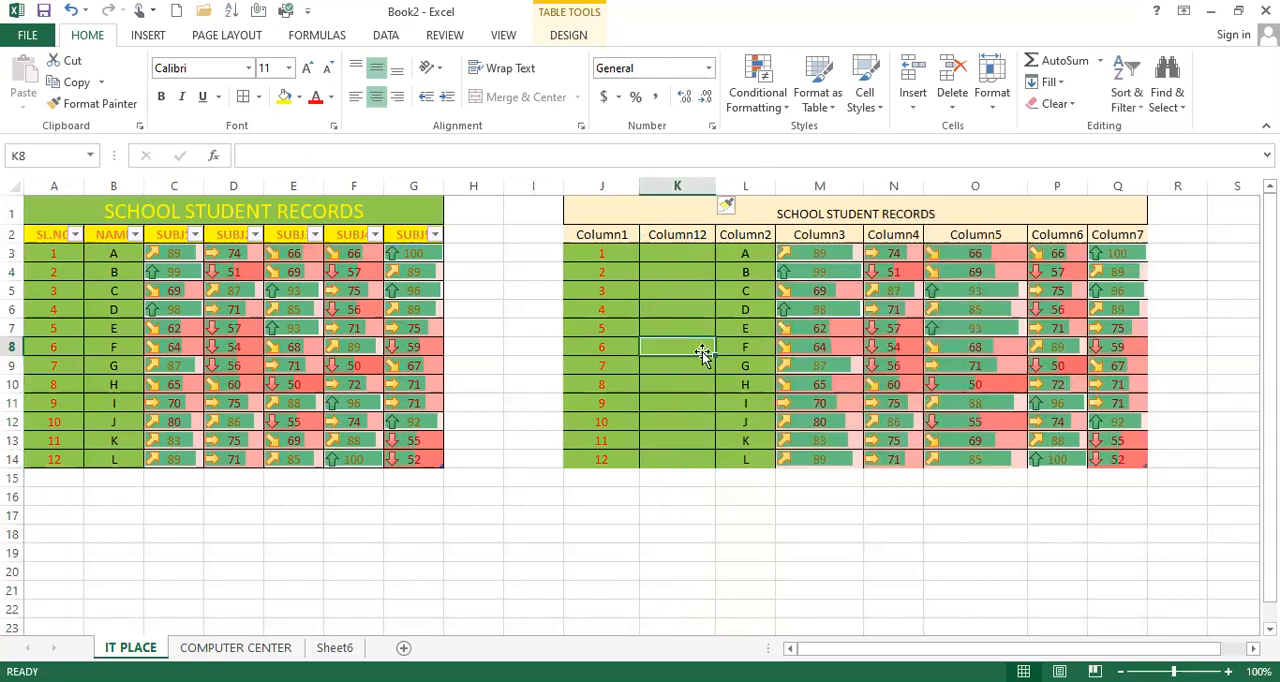
left_click(690, 251)
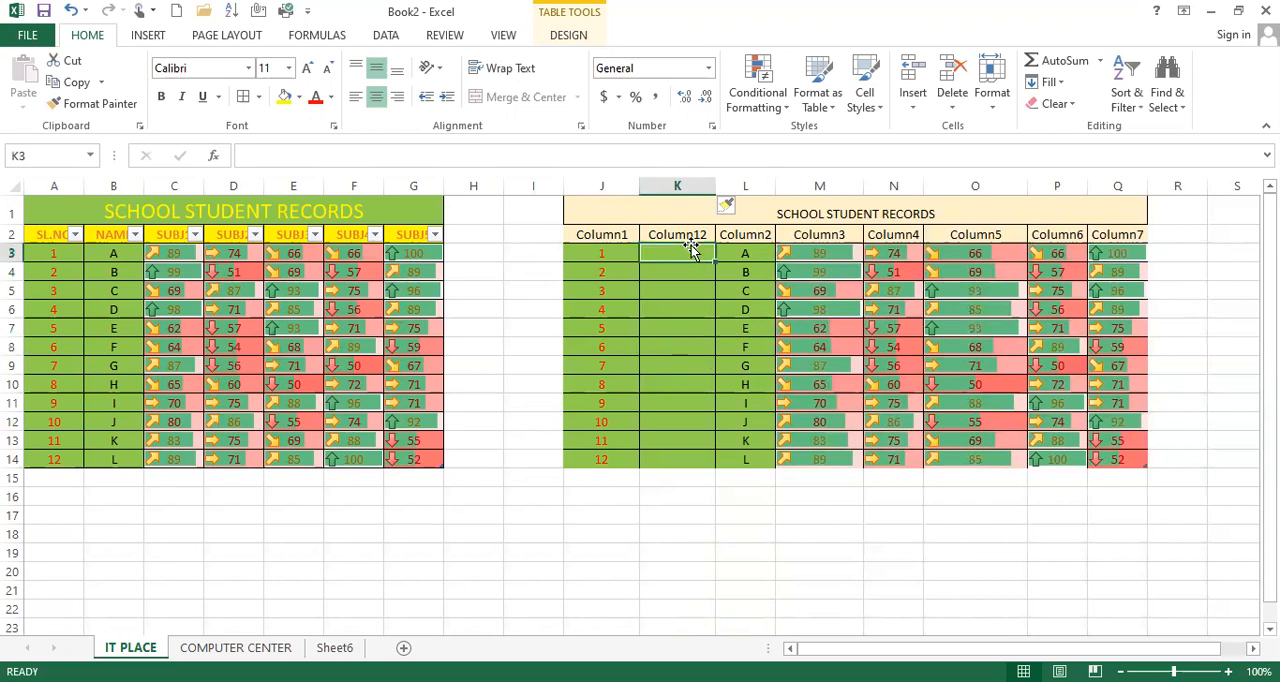
left_click(12, 212)
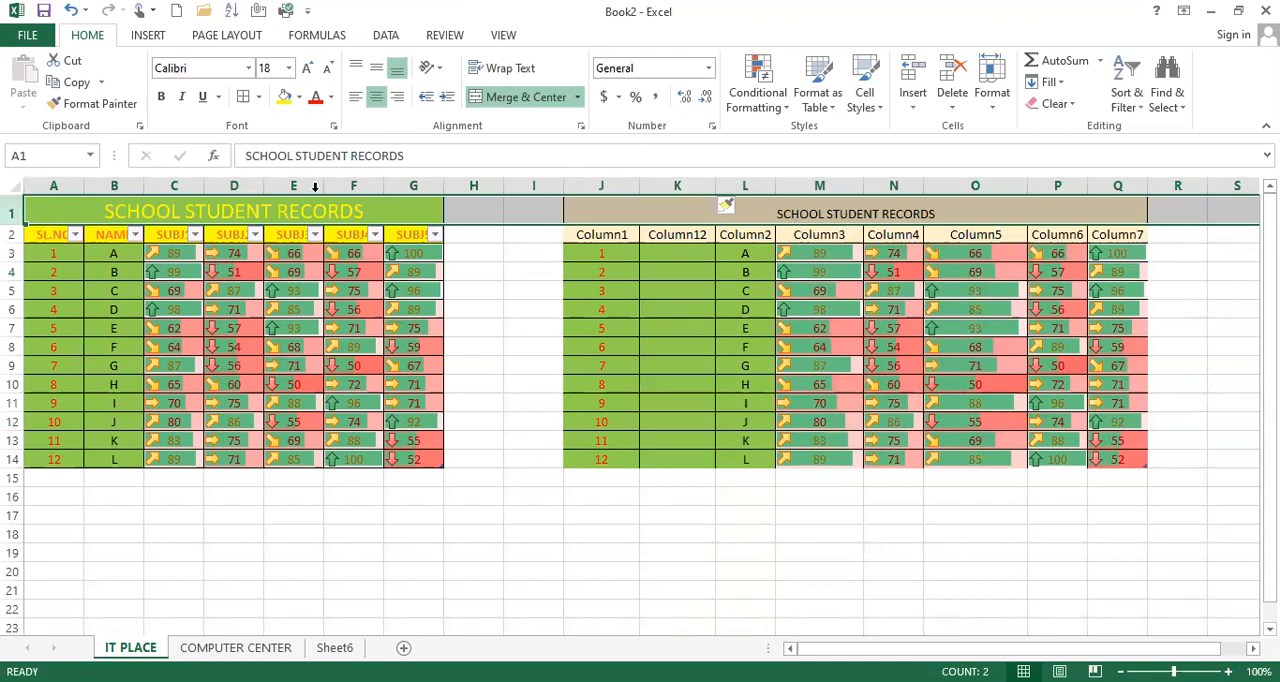
left_click(910, 78)
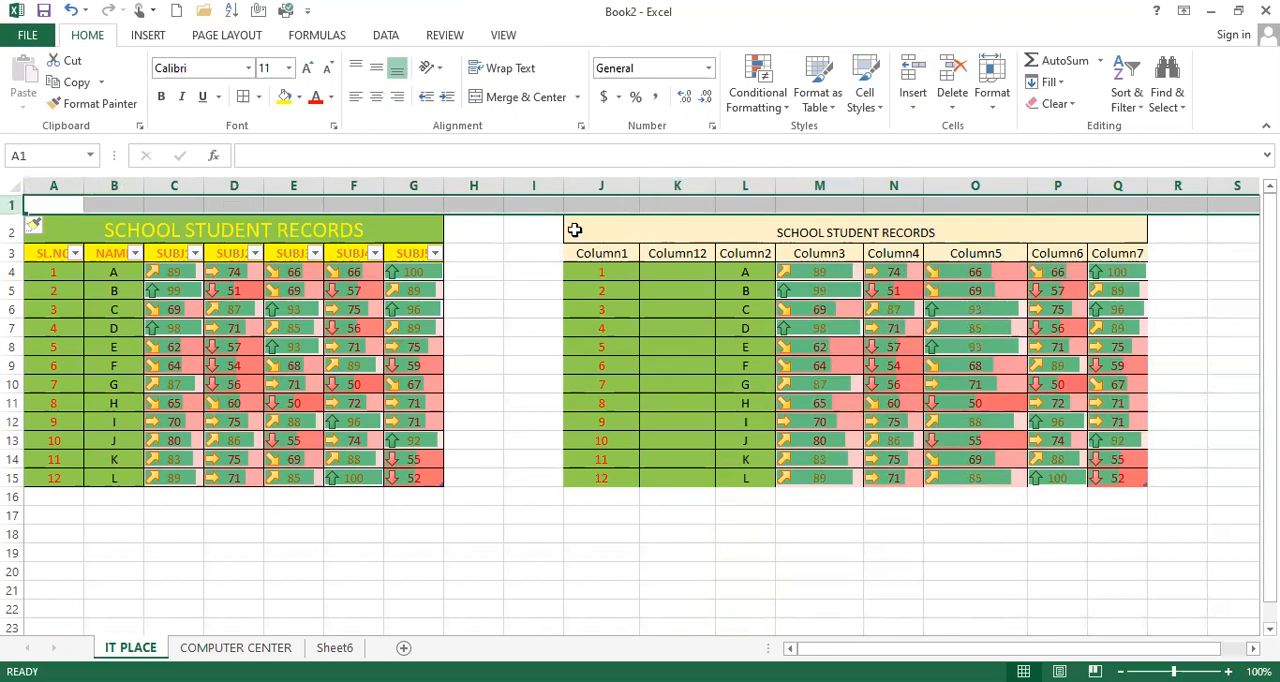
Step: Insert a new worksheet, look through the other sheets and return to the IT PLACE sheet
left_click(913, 100)
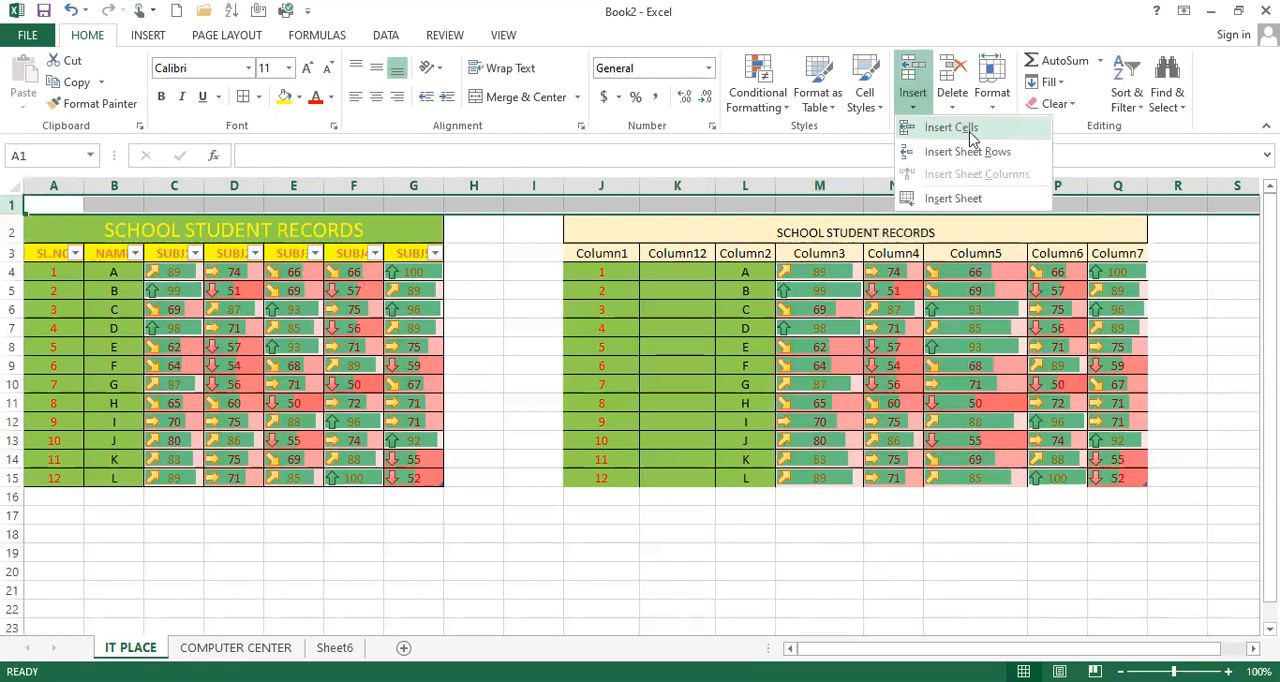
left_click(953, 198)
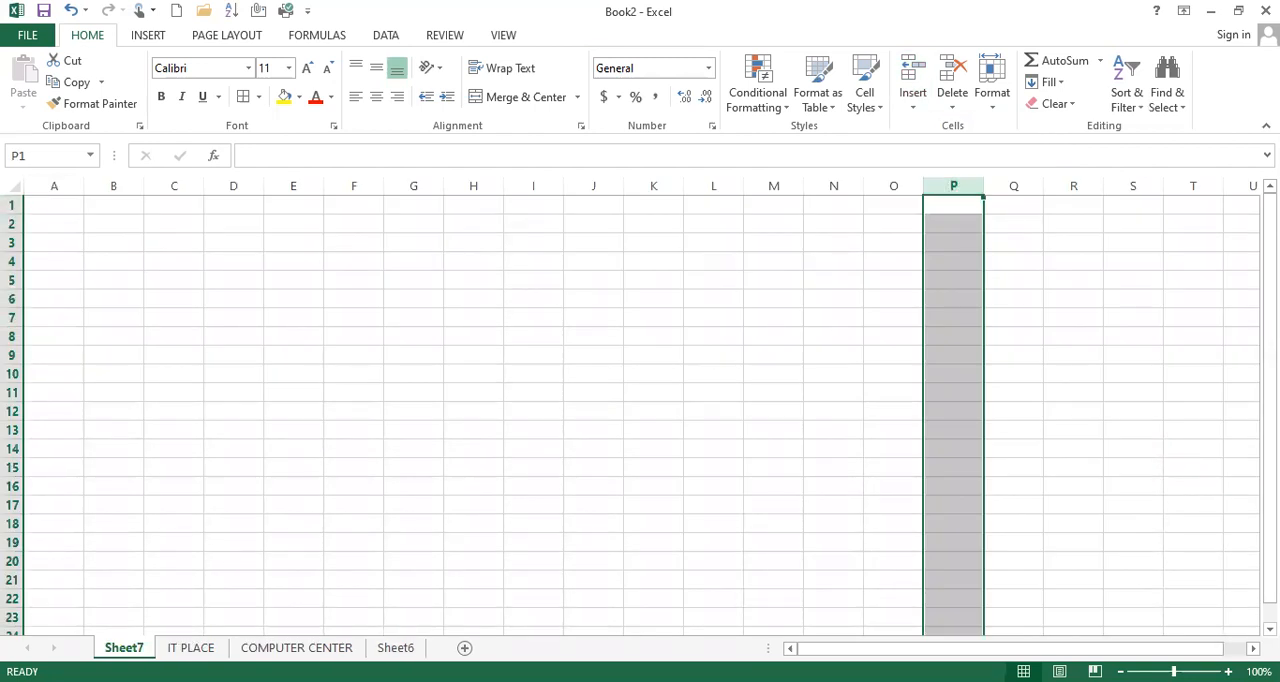
left_click(186, 648)
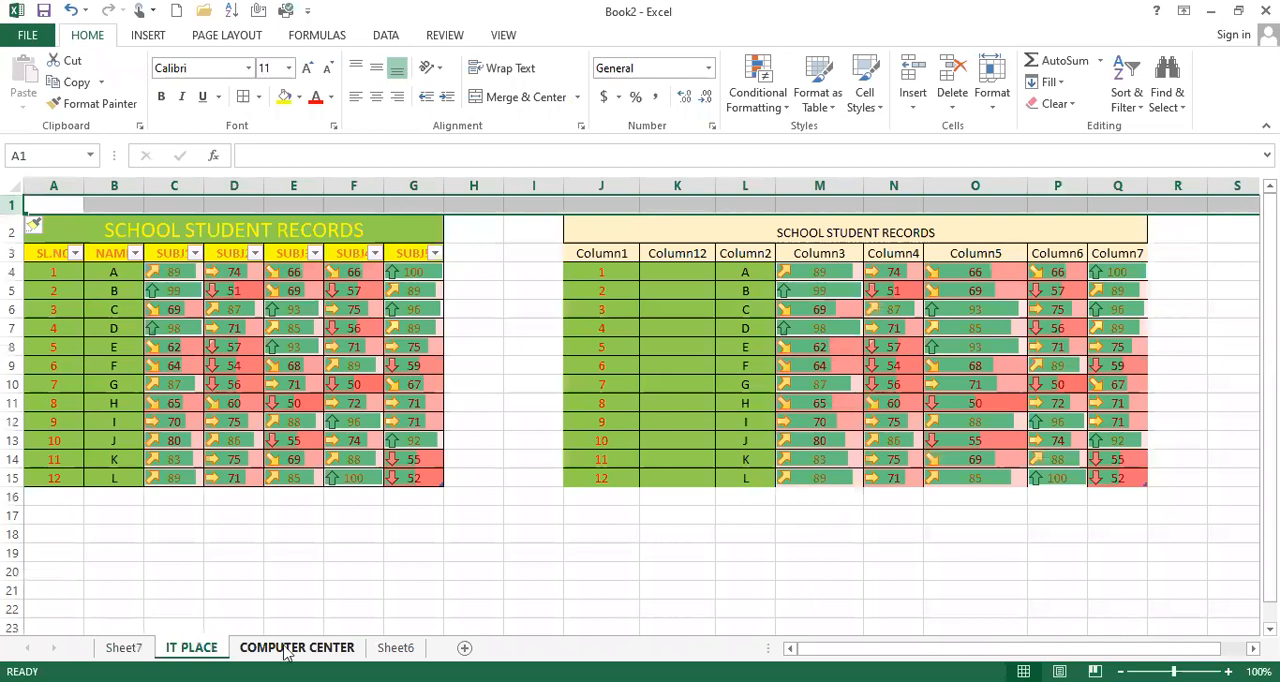
left_click(287, 650)
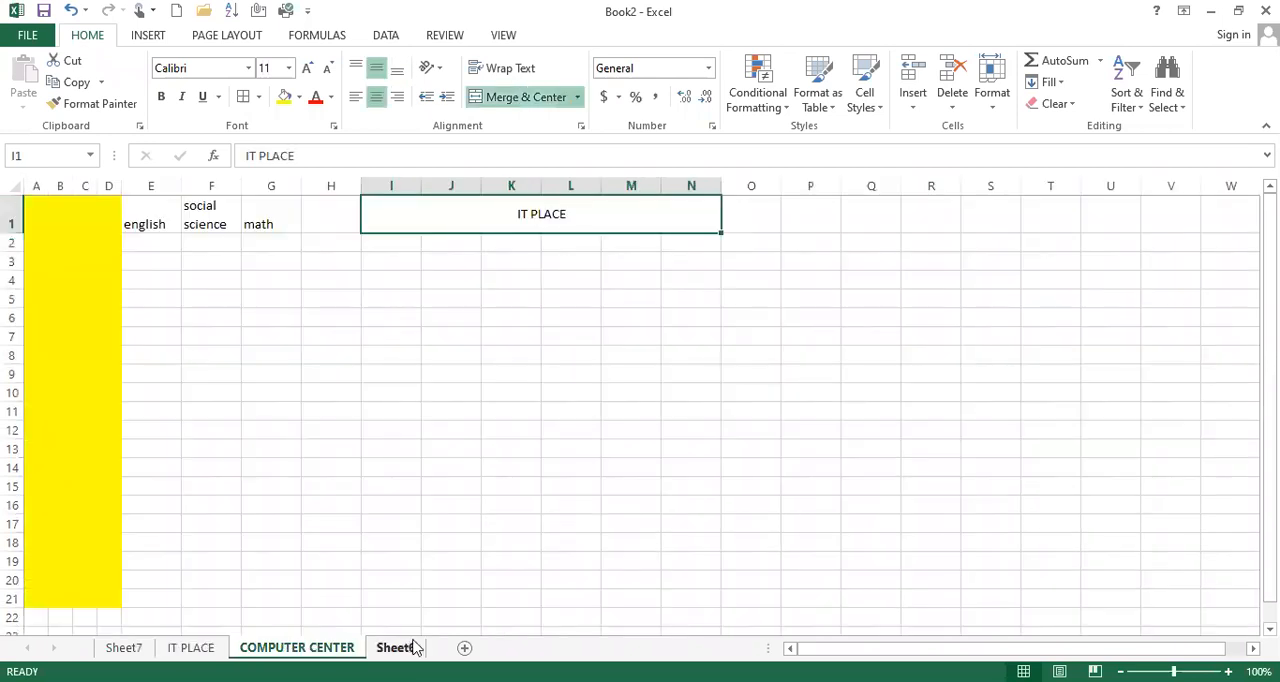
left_click(412, 648)
left_click(124, 648)
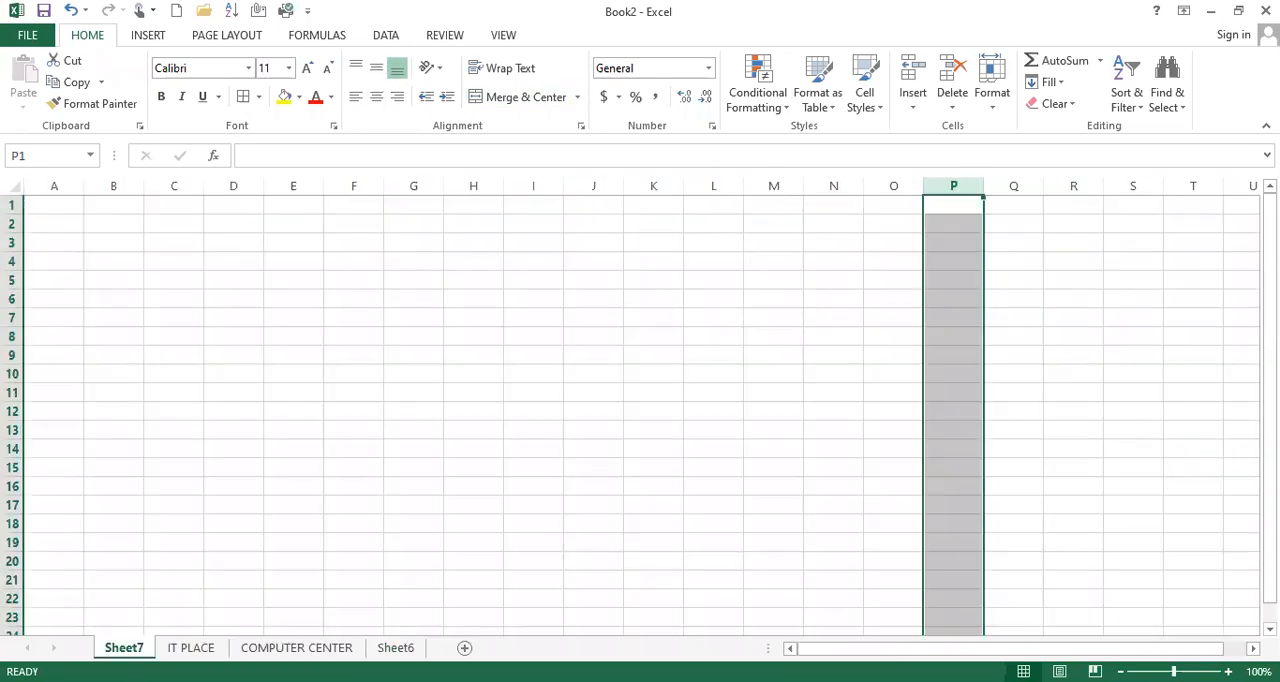
left_click(190, 648)
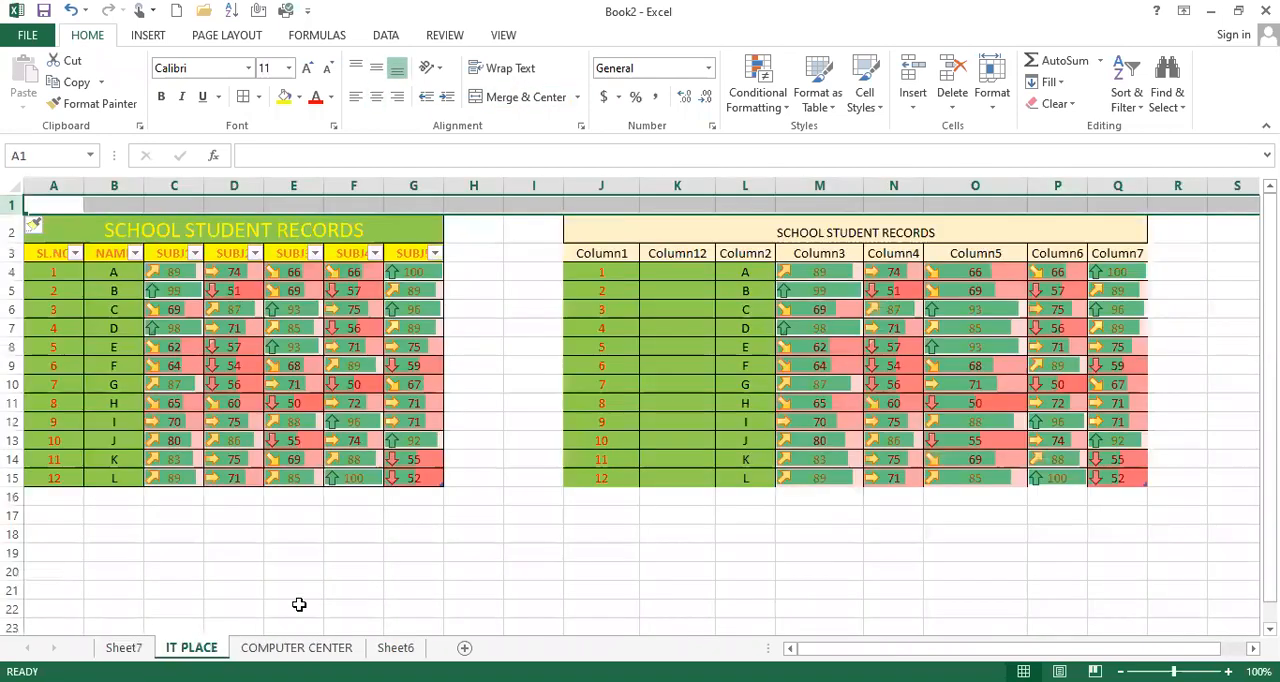
Step: Insert a blank column before column A on the IT PLACE sheet
left_click(840, 180)
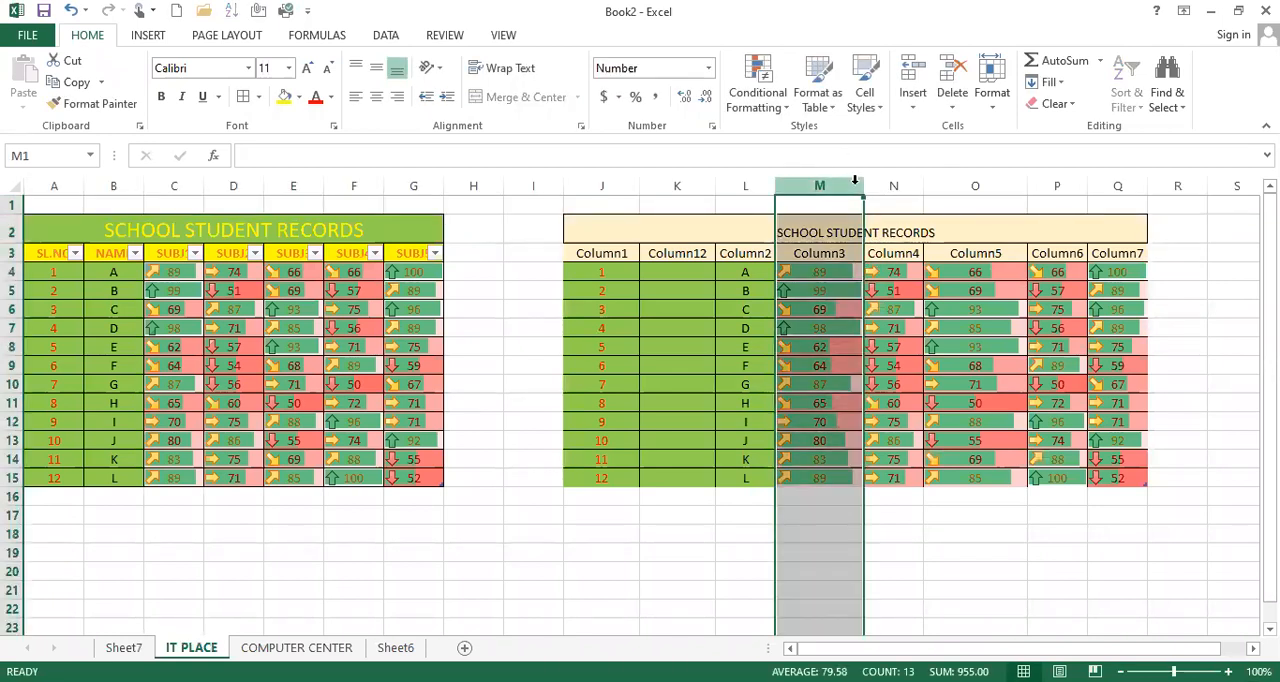
left_click(12, 205)
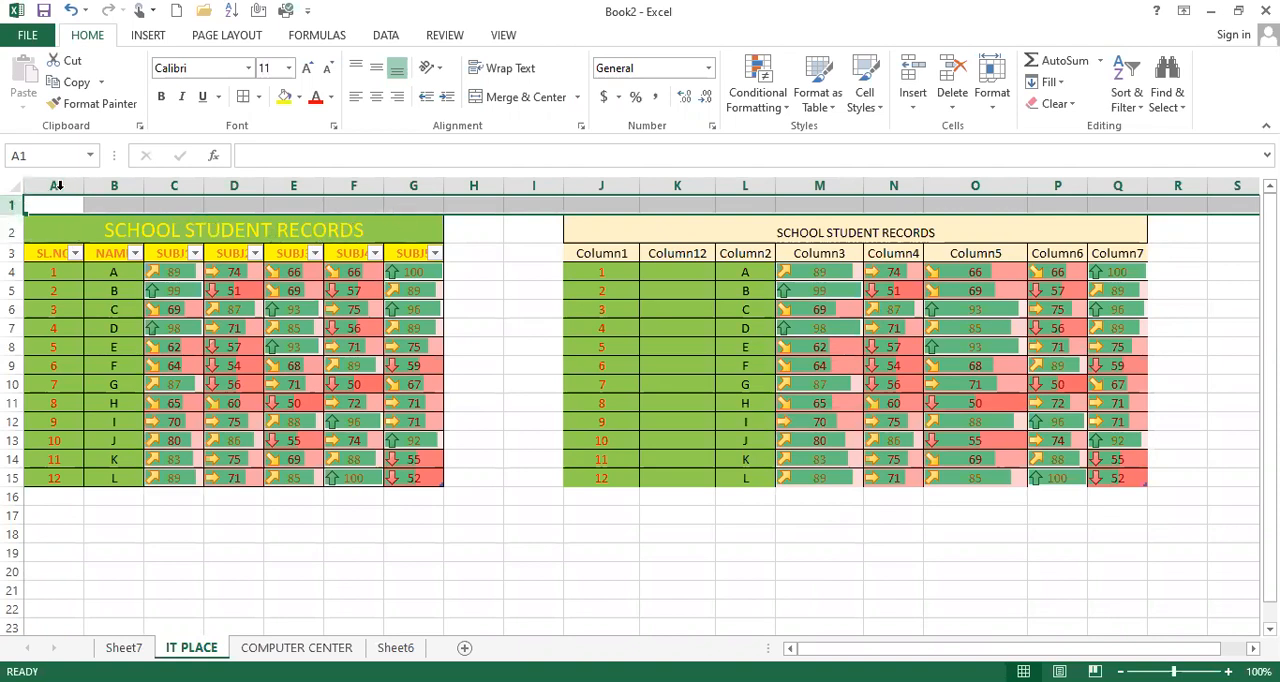
left_click(54, 186)
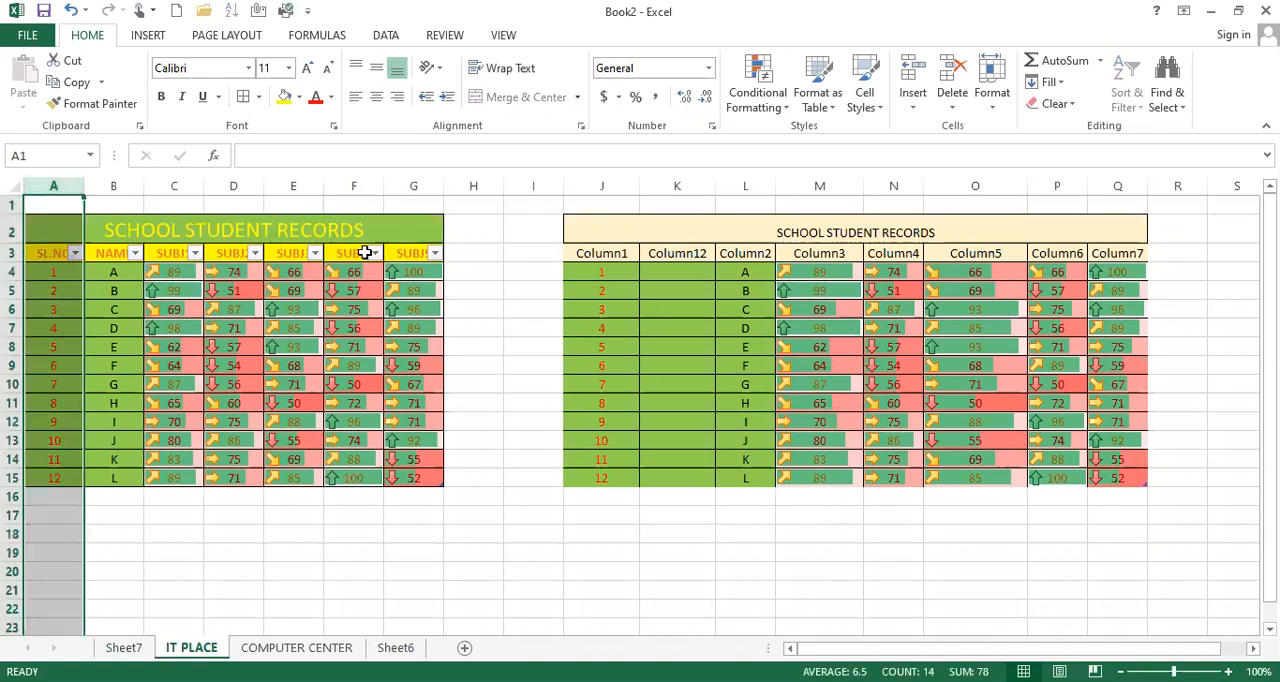
left_click(912, 68)
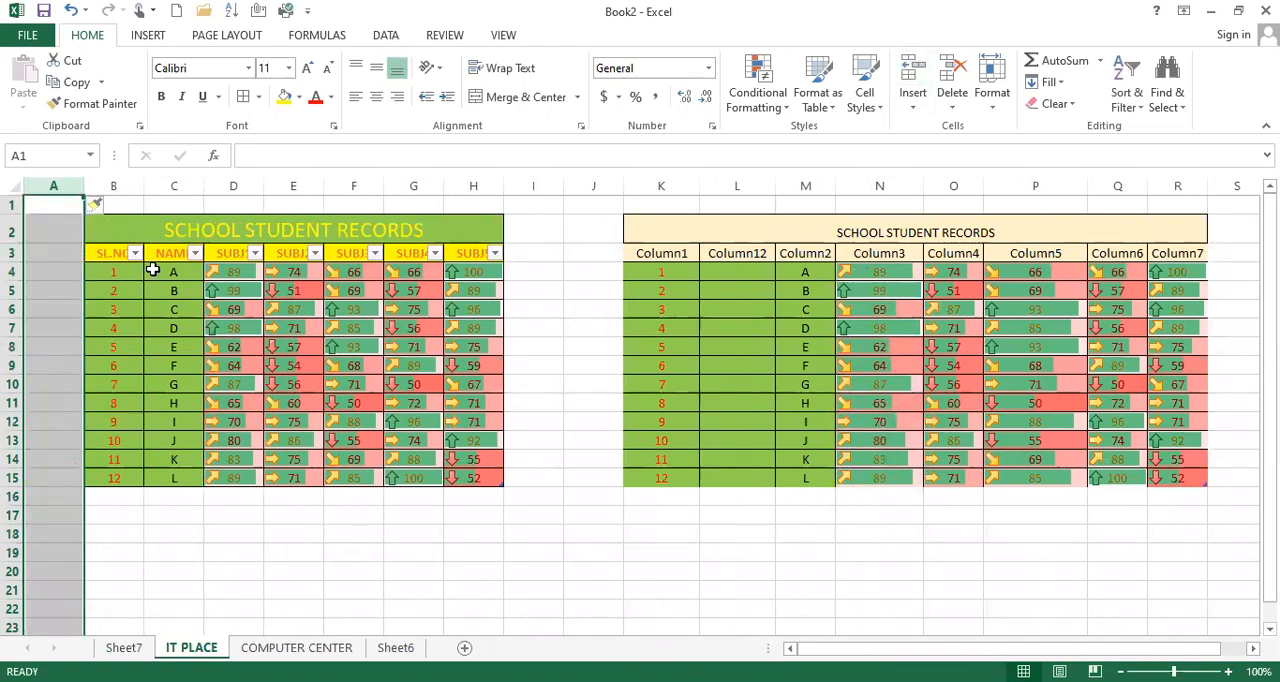
left_click(153, 271)
left_click_drag(178, 229, 397, 494)
left_click(57, 240)
left_click_drag(63, 205, 64, 478)
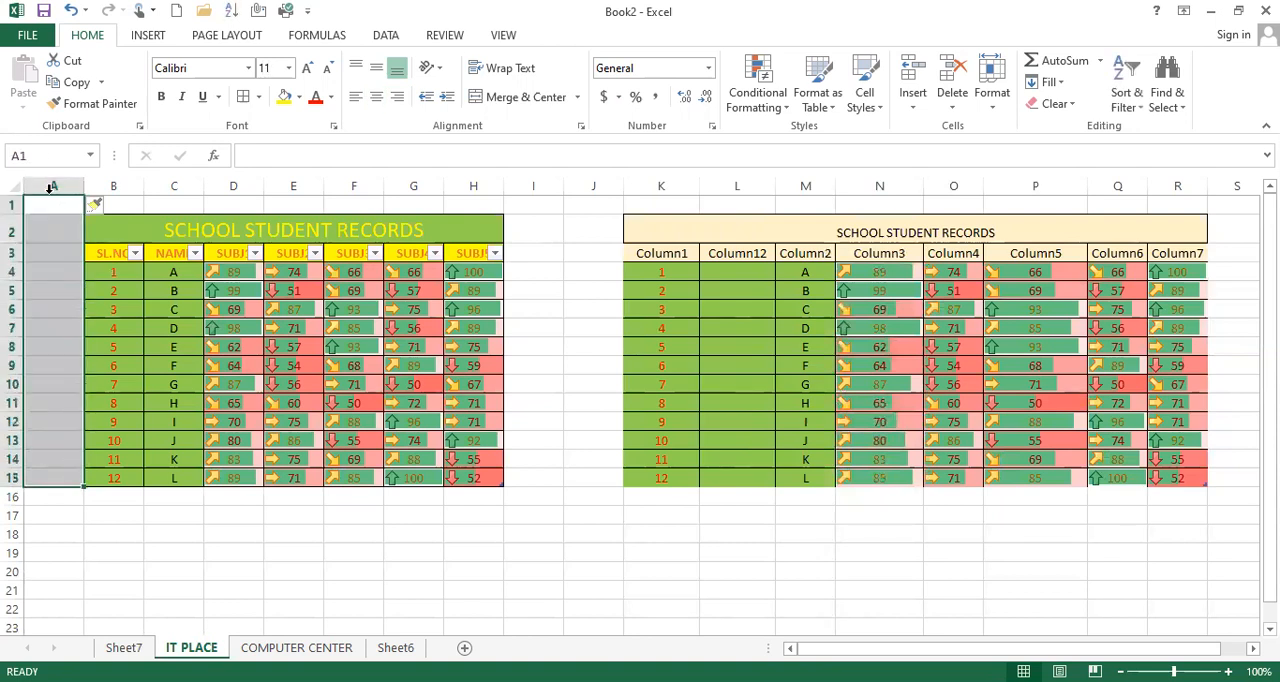
left_click_drag(40, 205, 508, 215)
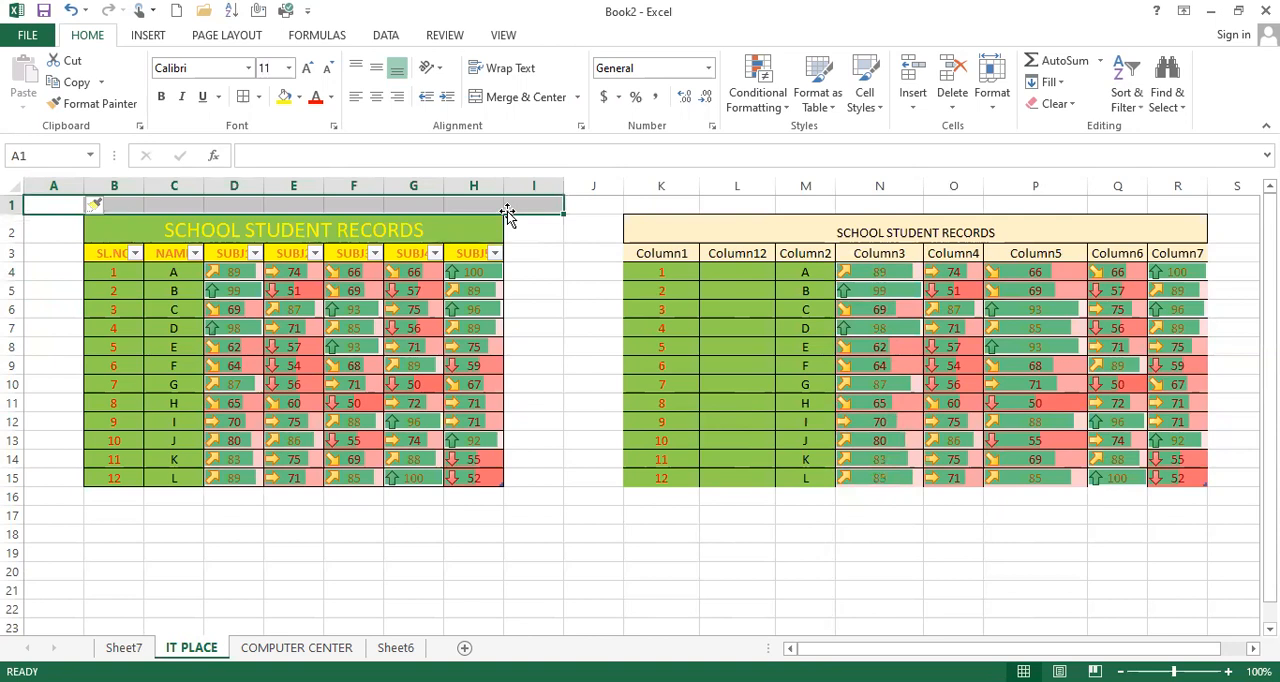
Step: Delete the blank column L from the copied table and the blank row 1 above both tables
left_click(726, 180)
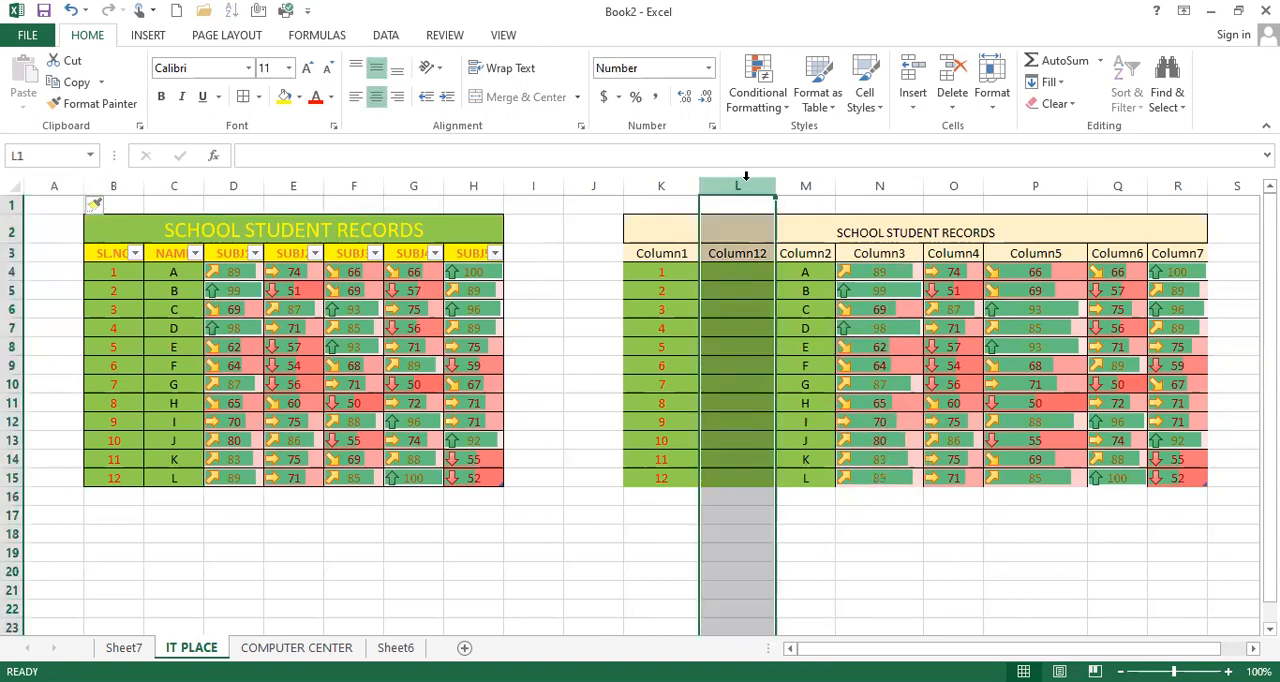
left_click(748, 176)
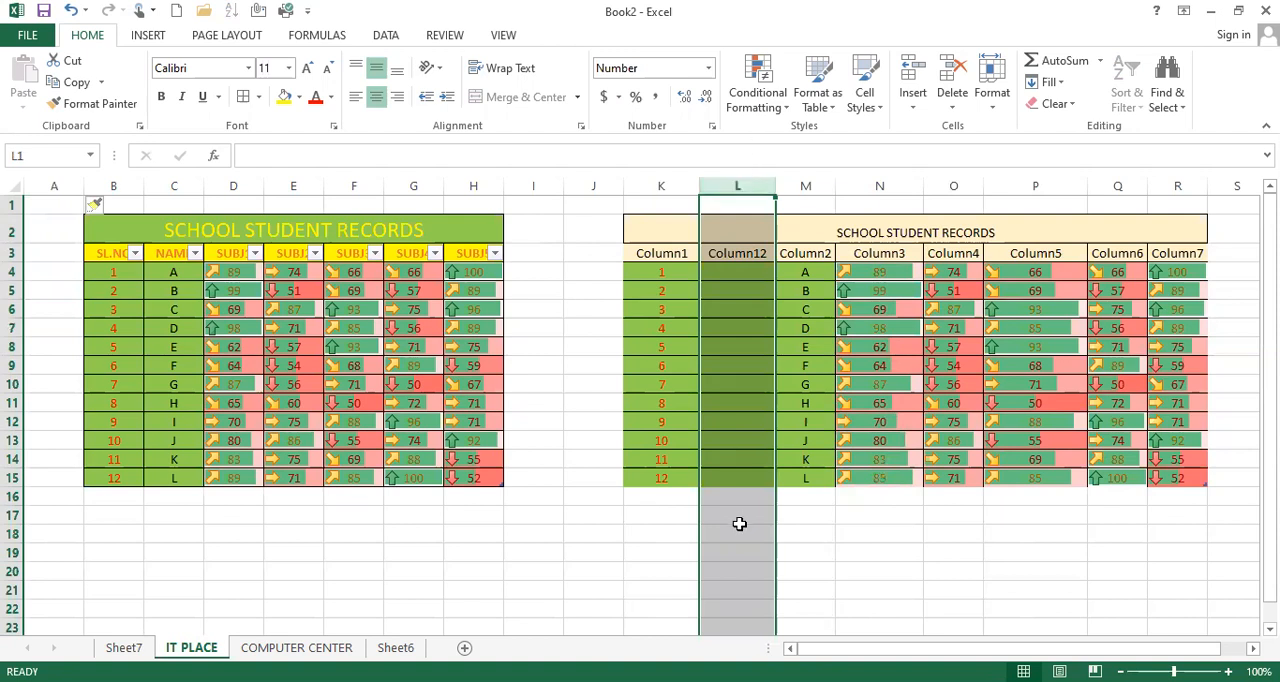
left_click(955, 75)
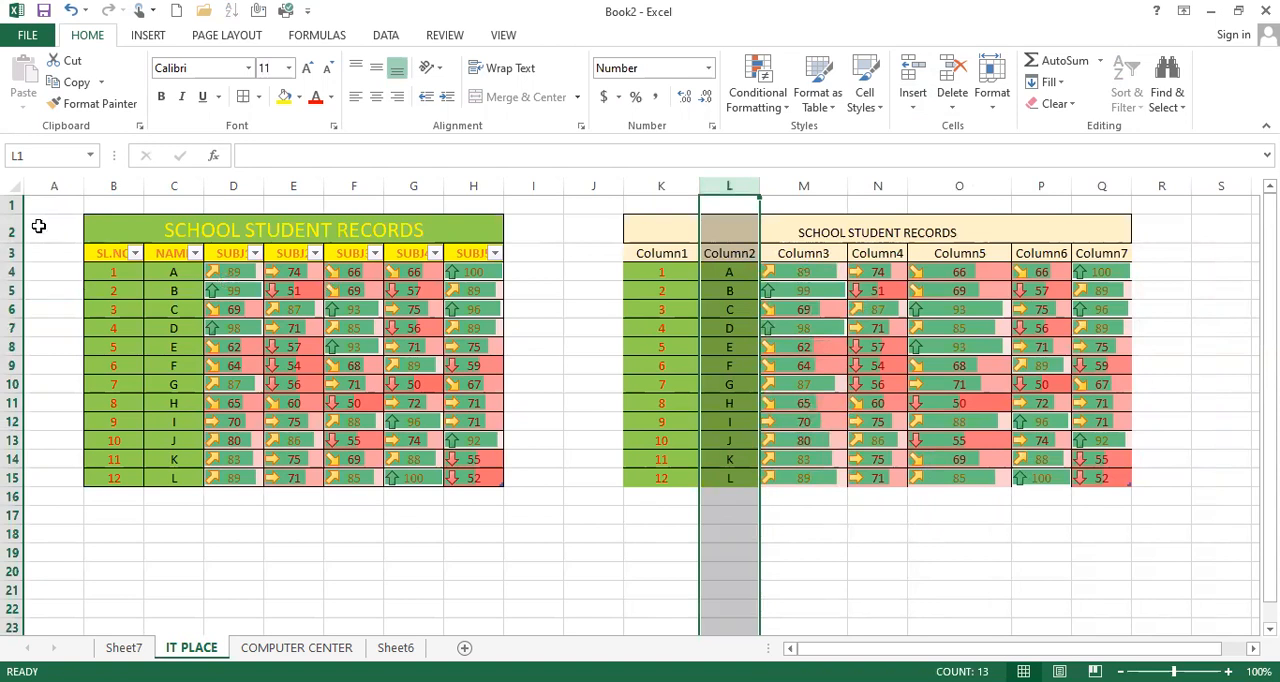
left_click(14, 204)
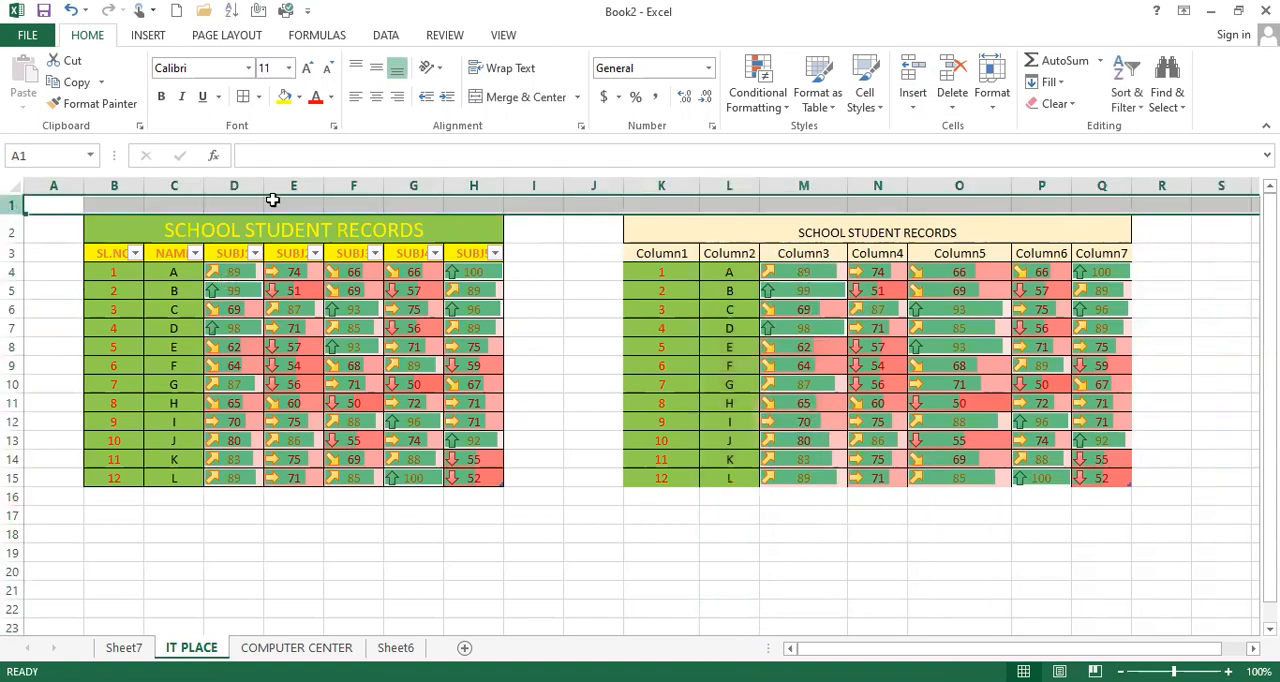
left_click(953, 70)
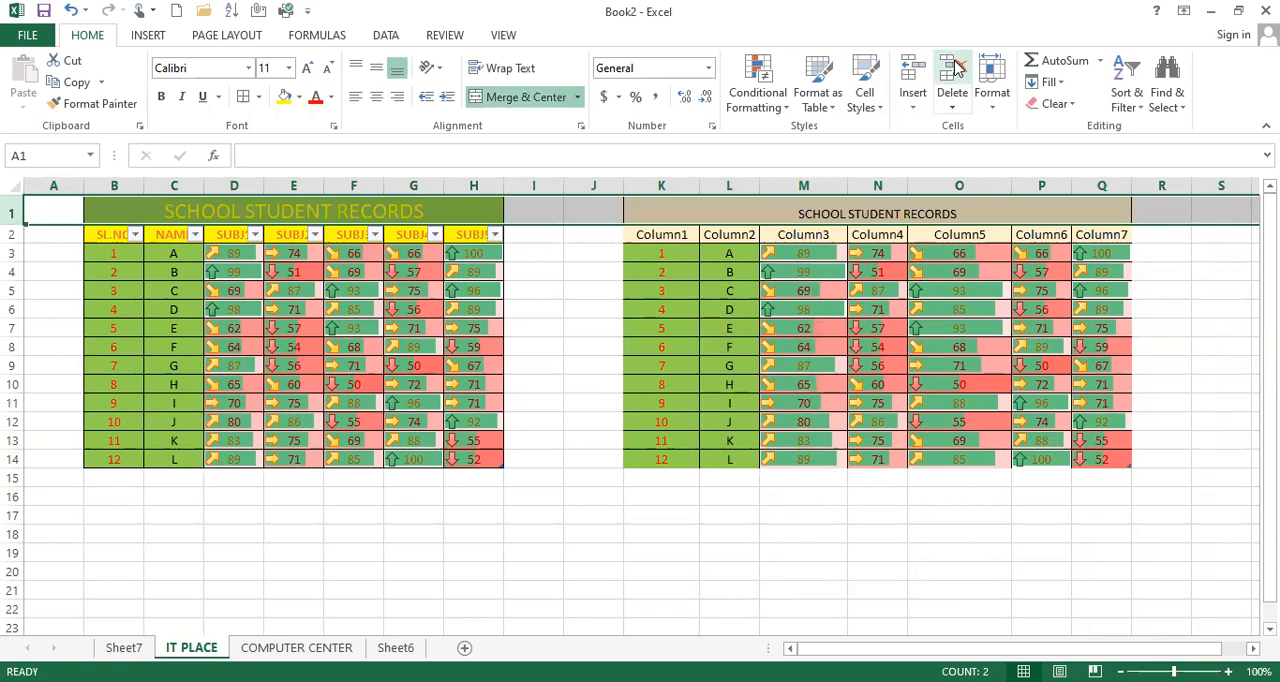
Step: Increase the row height of title row 1 to roughly double its size by entering an exact height
left_click(993, 110)
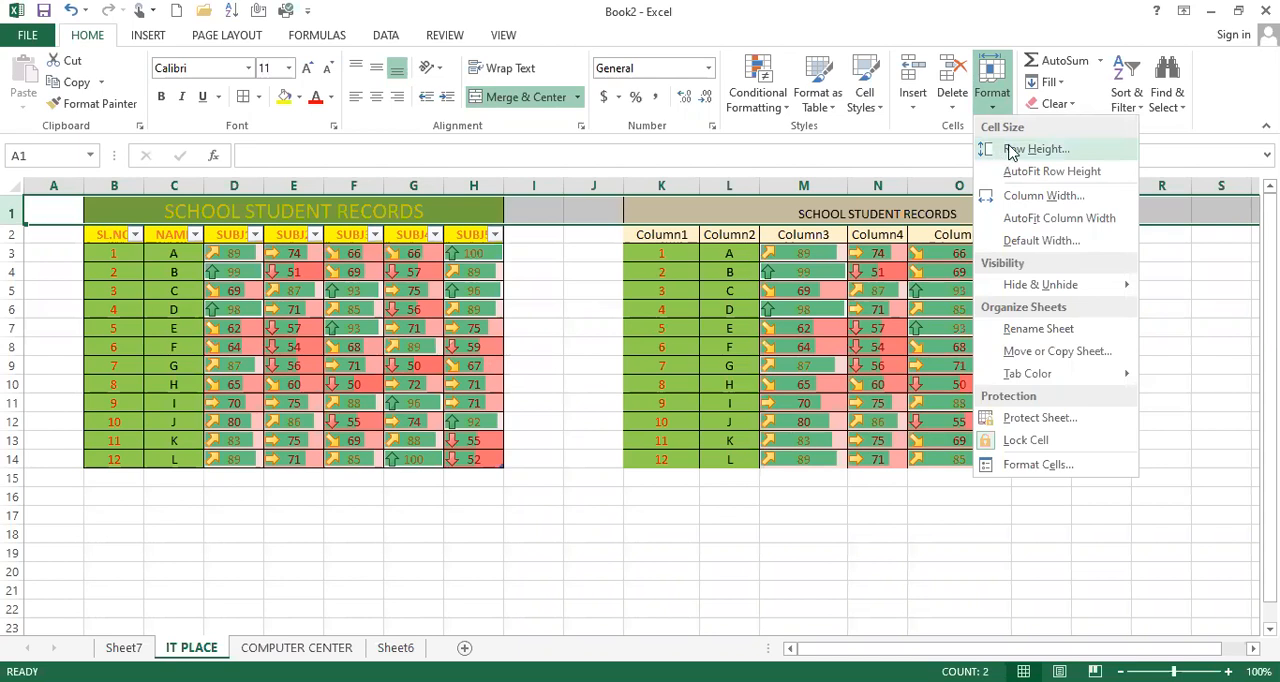
left_click(1010, 148)
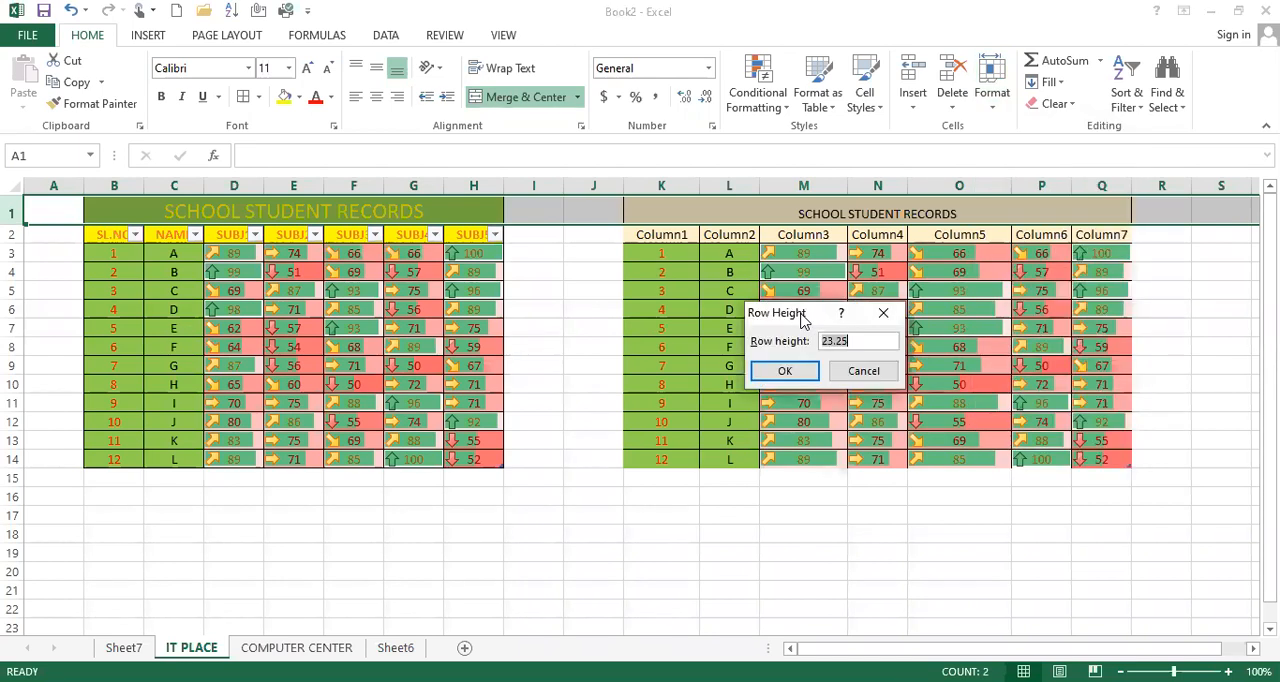
left_click_drag(801, 320, 955, 440)
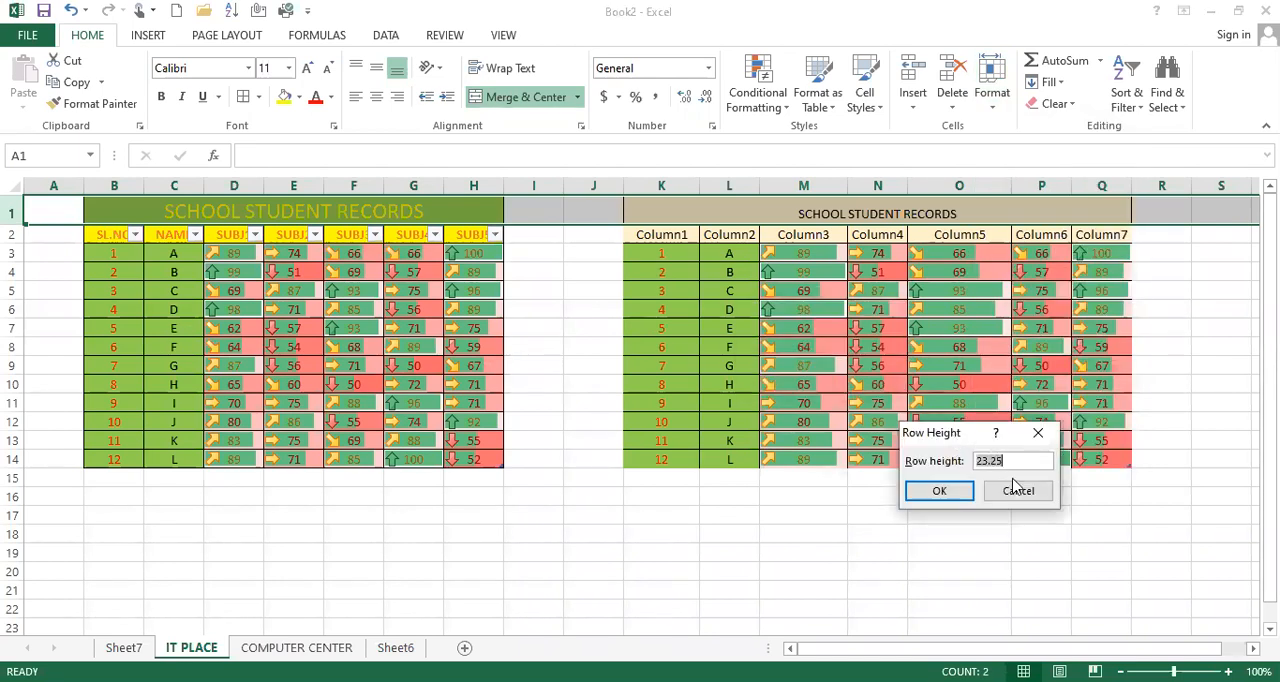
type("50")
left_click(944, 497)
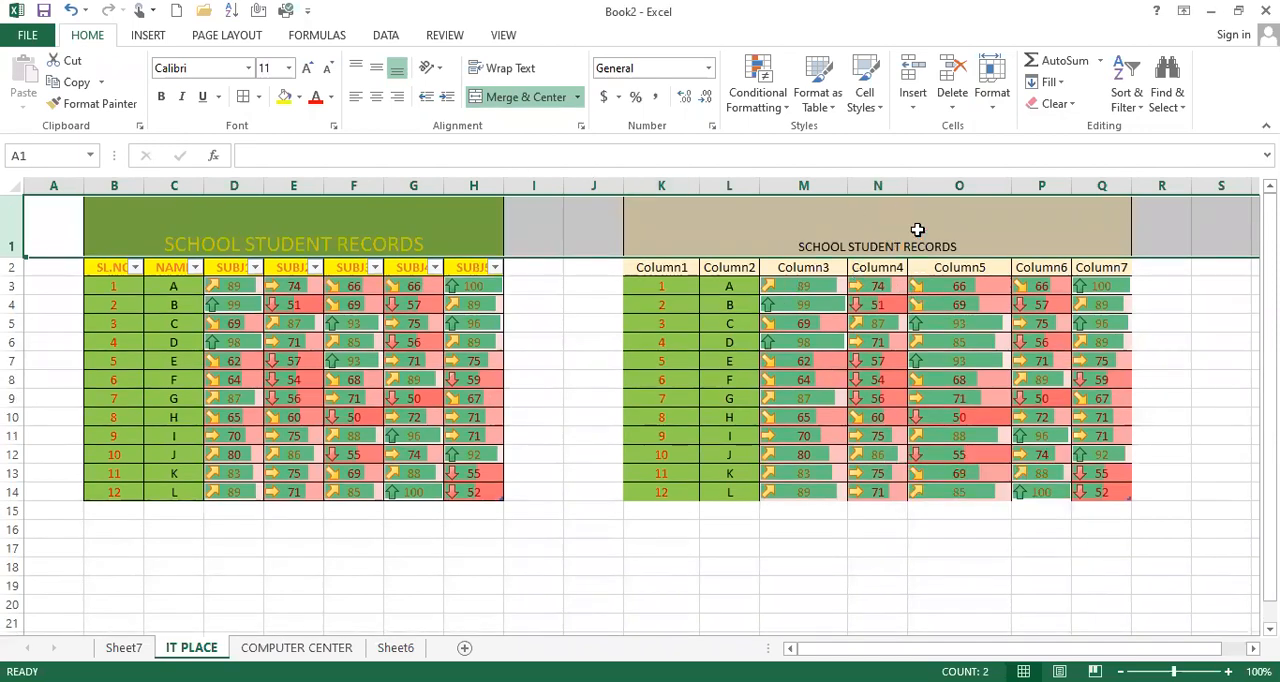
Step: Widen column L (Column2) of the copied table to several times its size by entering an exact column width
left_click(994, 187)
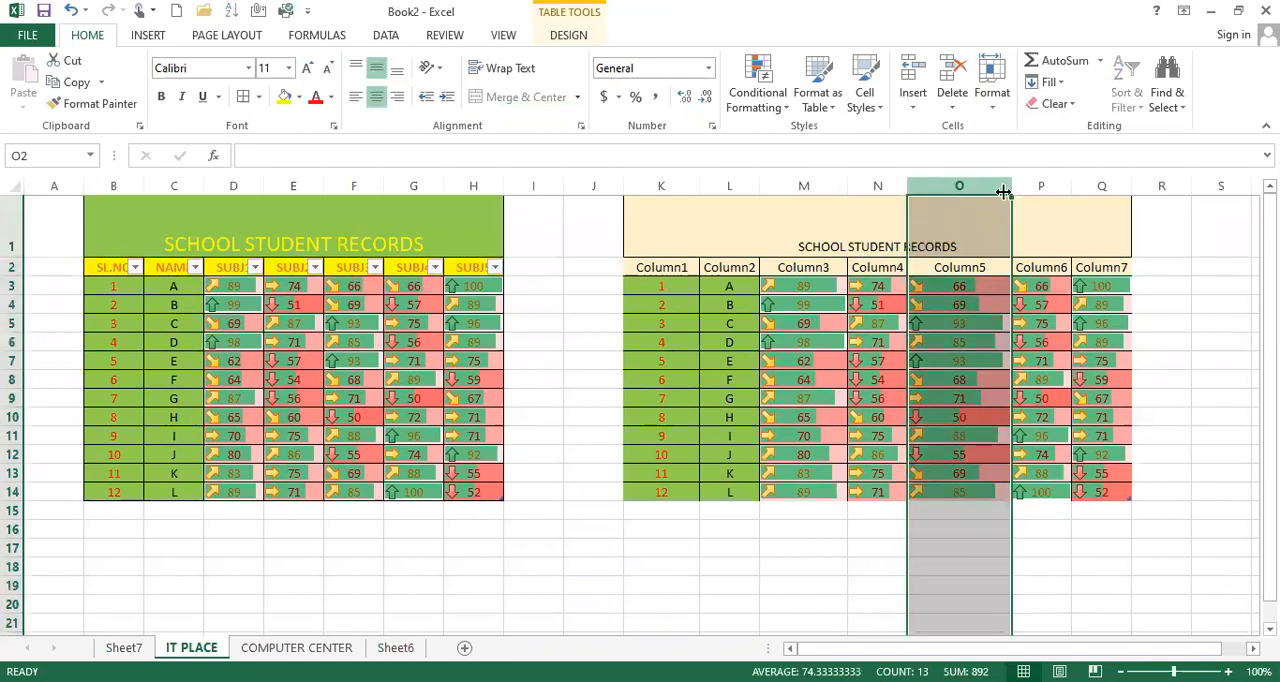
left_click(737, 184)
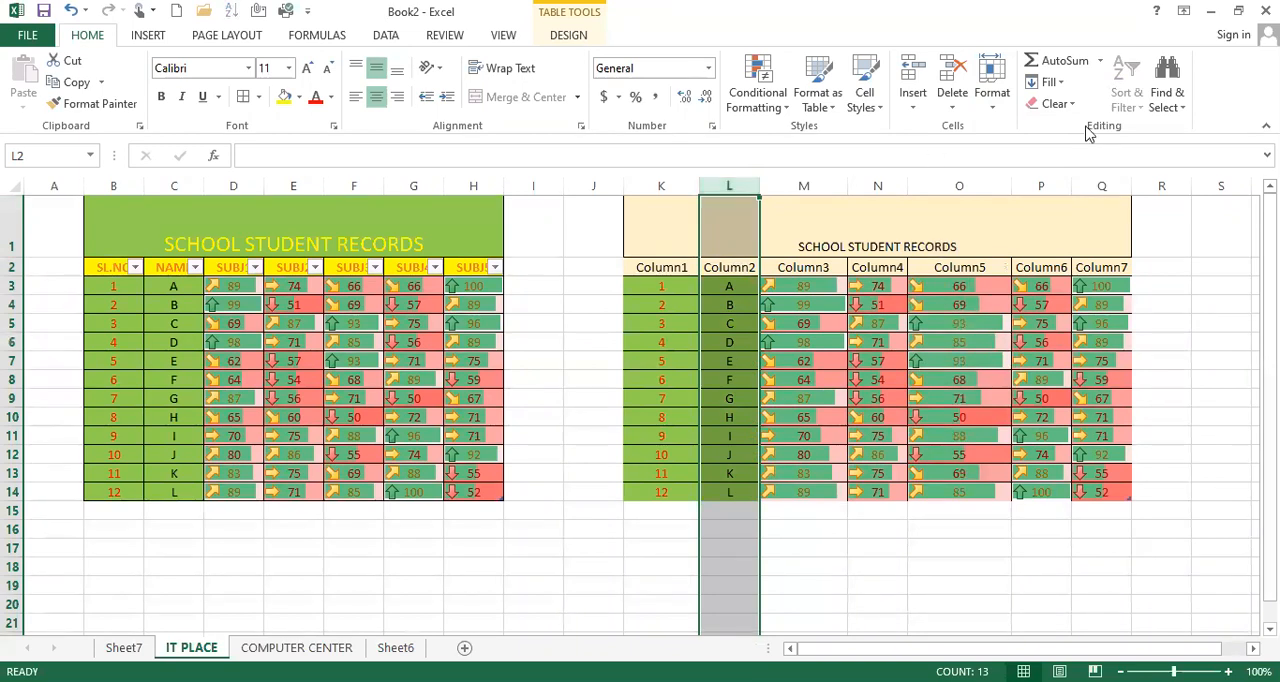
left_click(995, 113)
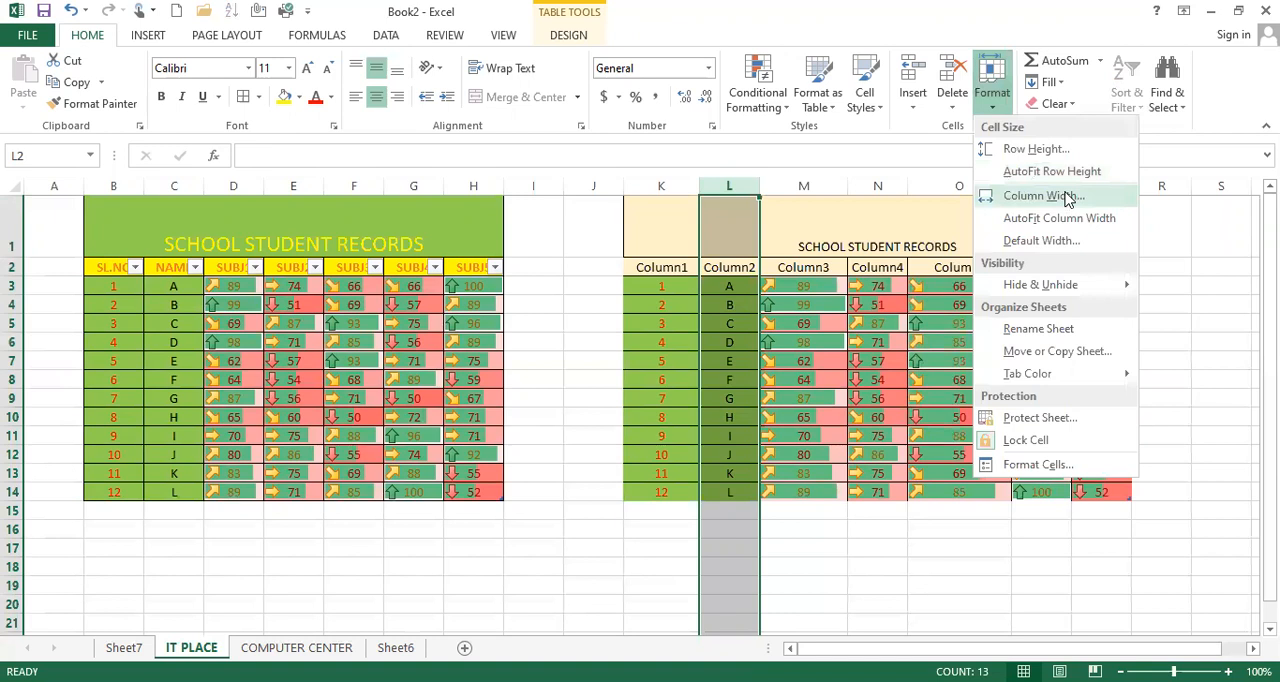
left_click(1068, 197)
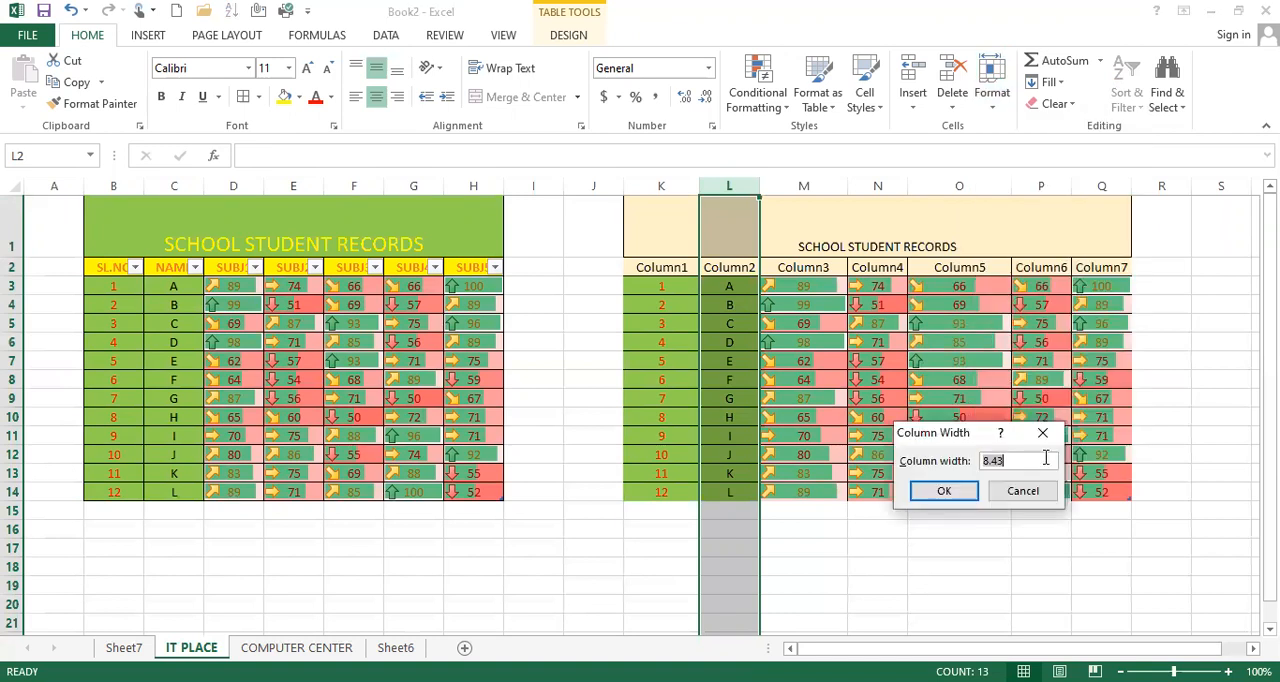
type("50")
left_click(943, 490)
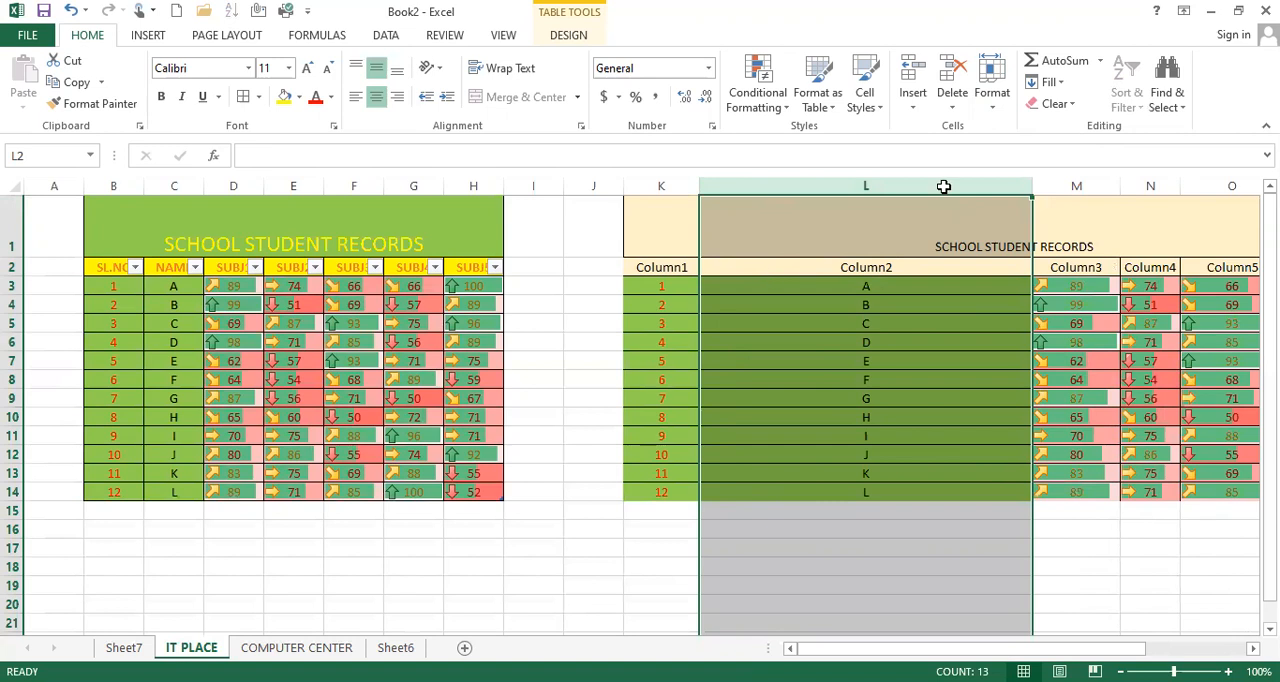
Step: AutoFit the widths of columns L, K and O in the copied table
left_click(992, 88)
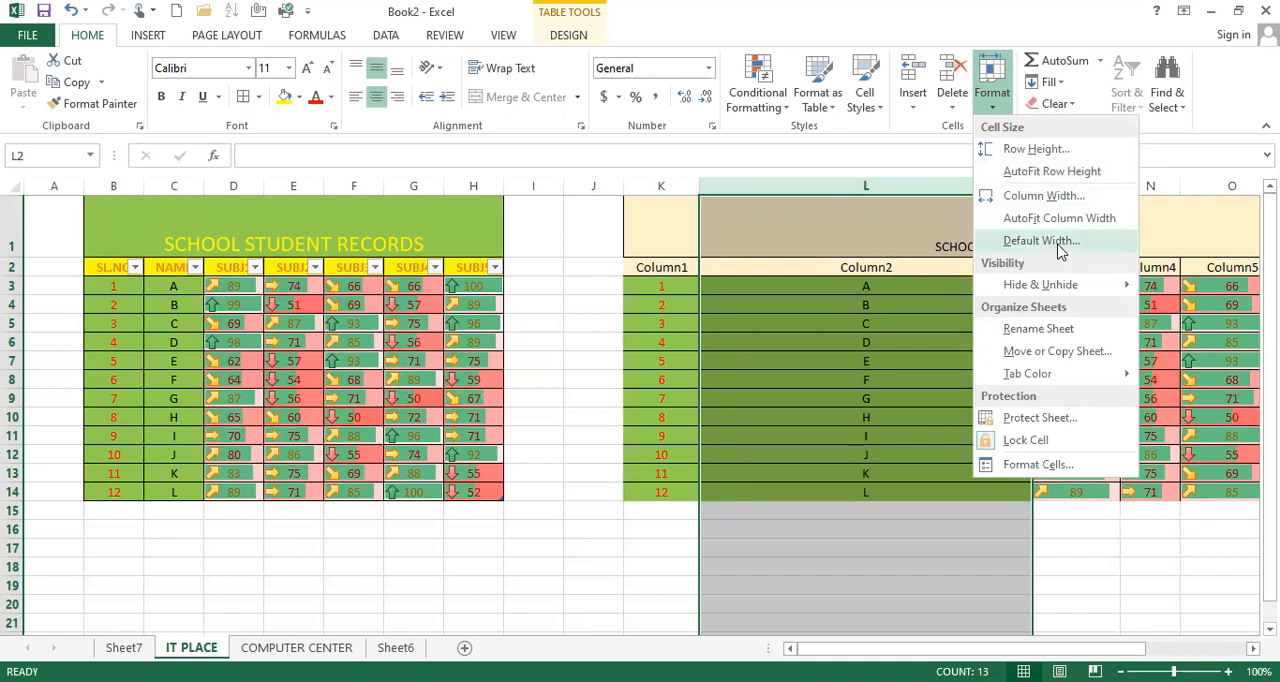
left_click(1063, 218)
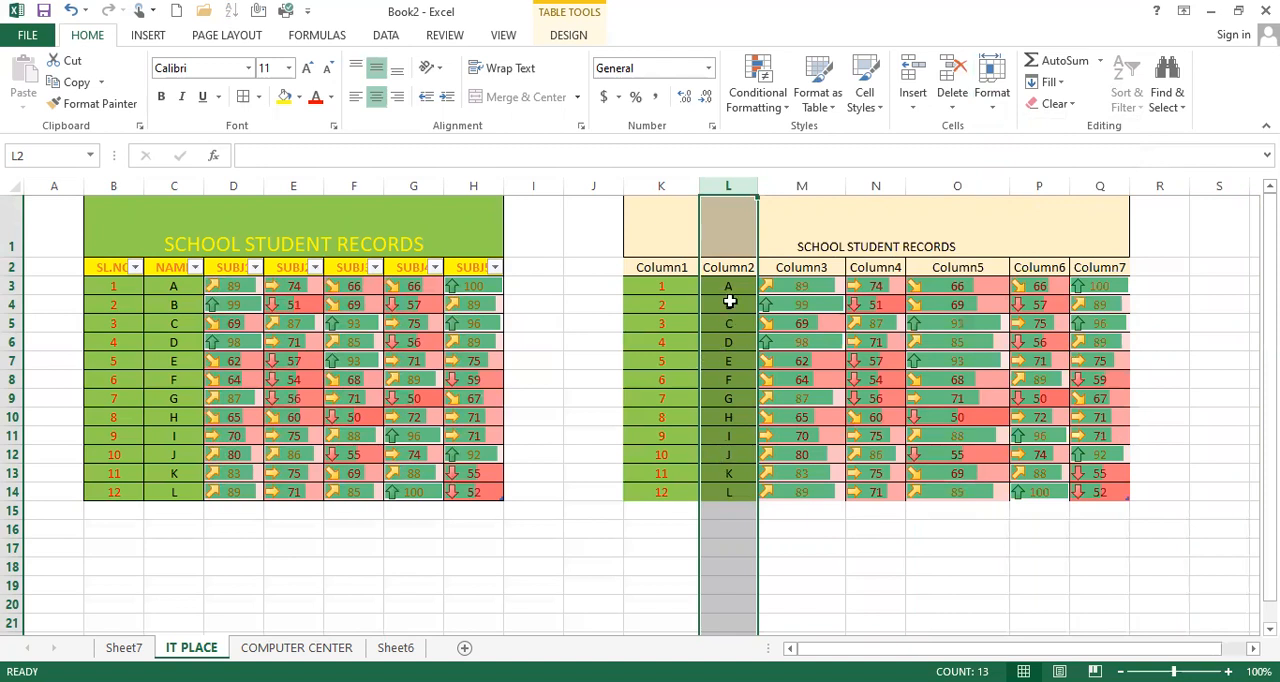
left_click(661, 186)
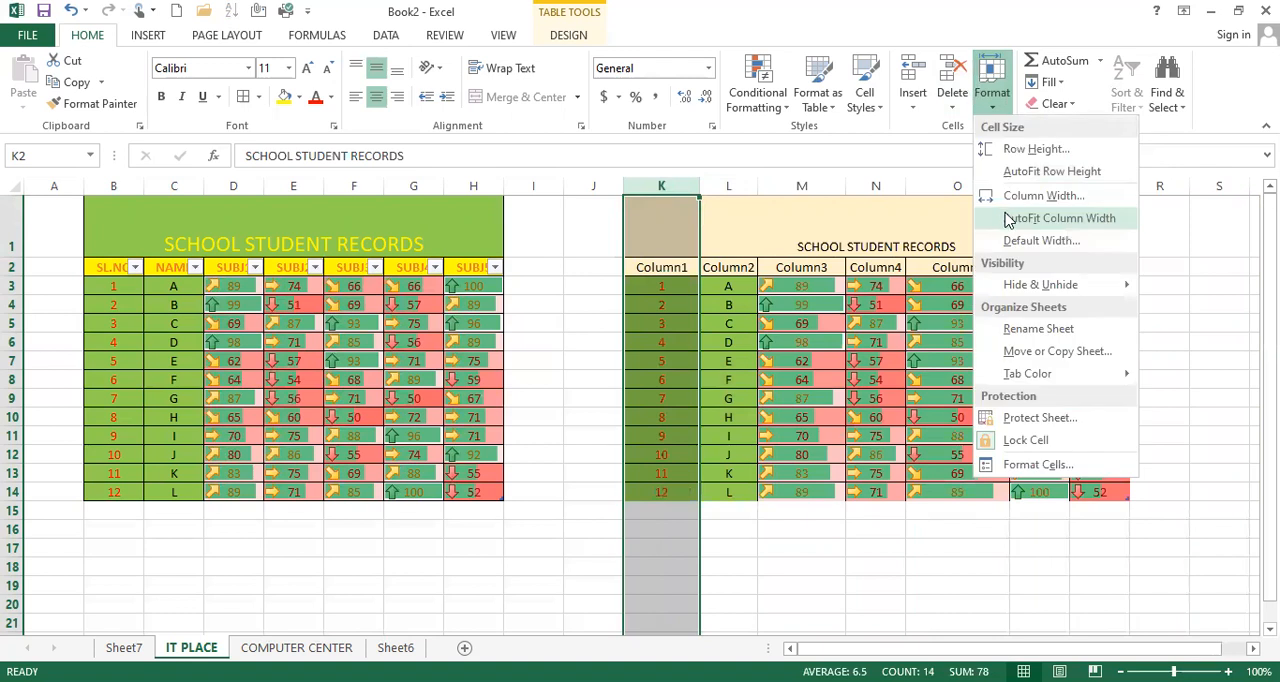
left_click(1005, 213)
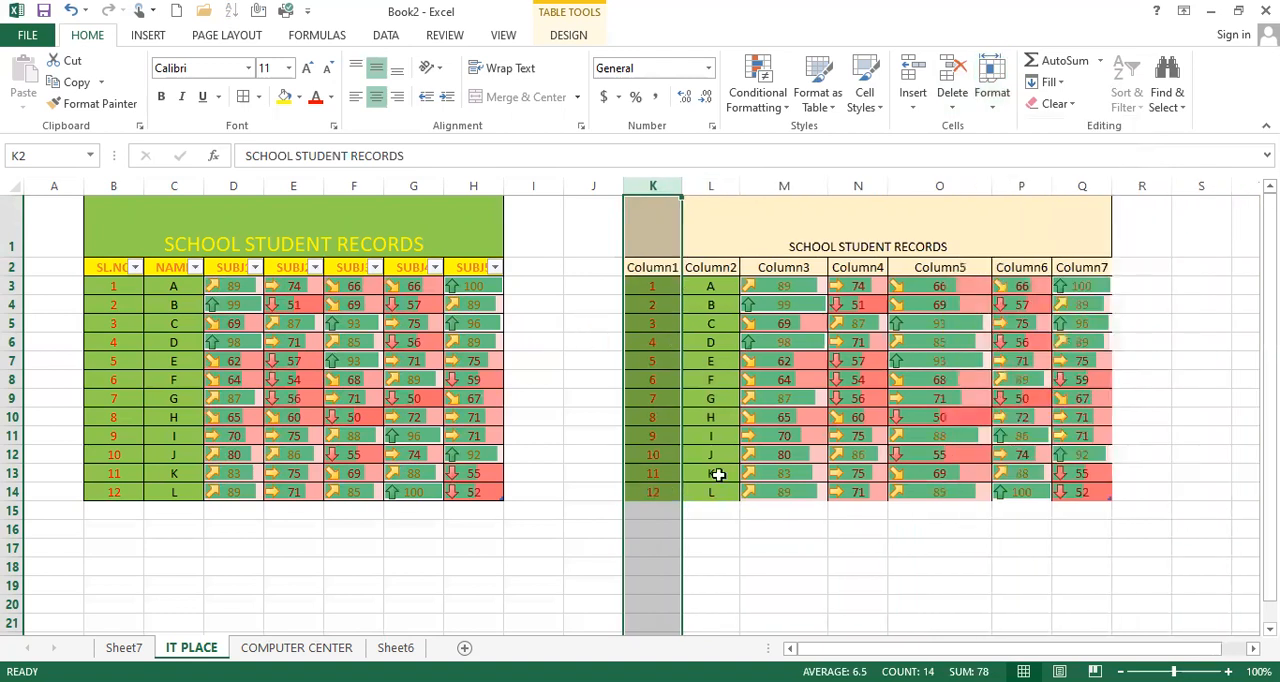
left_click(952, 187)
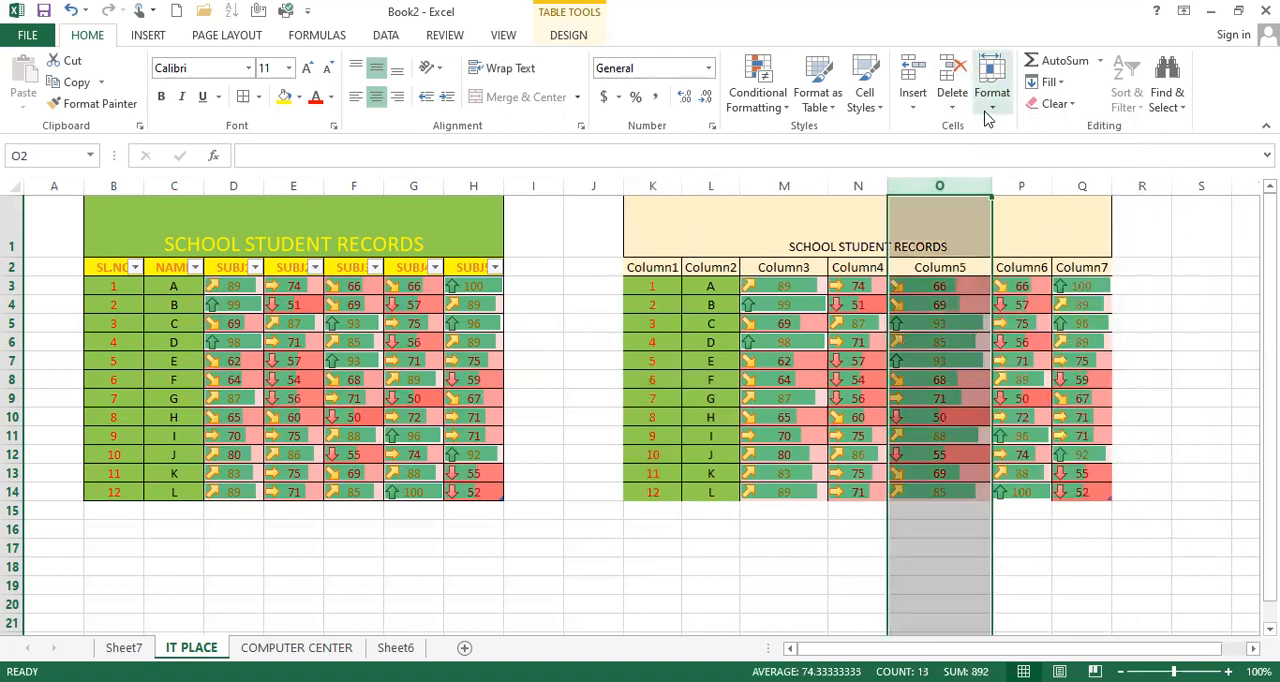
left_click(990, 96)
left_click(1059, 218)
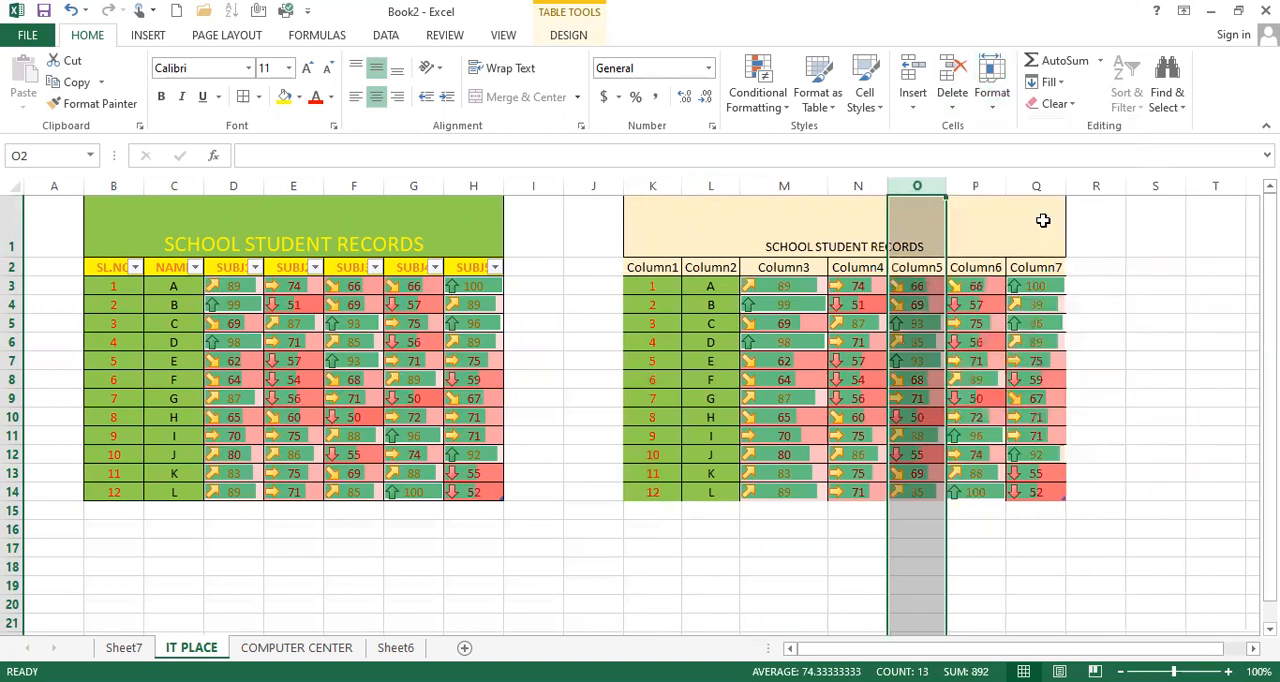
Step: AutoFit the height of title row 1
left_click(14, 227)
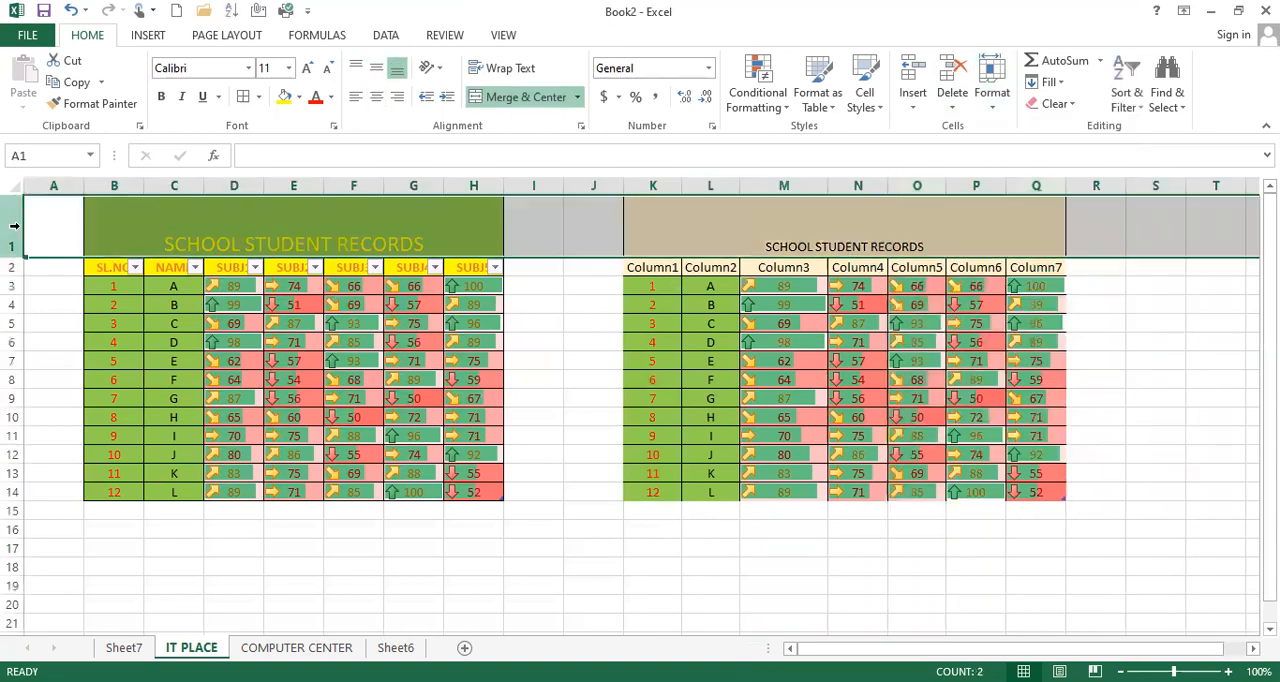
left_click(998, 100)
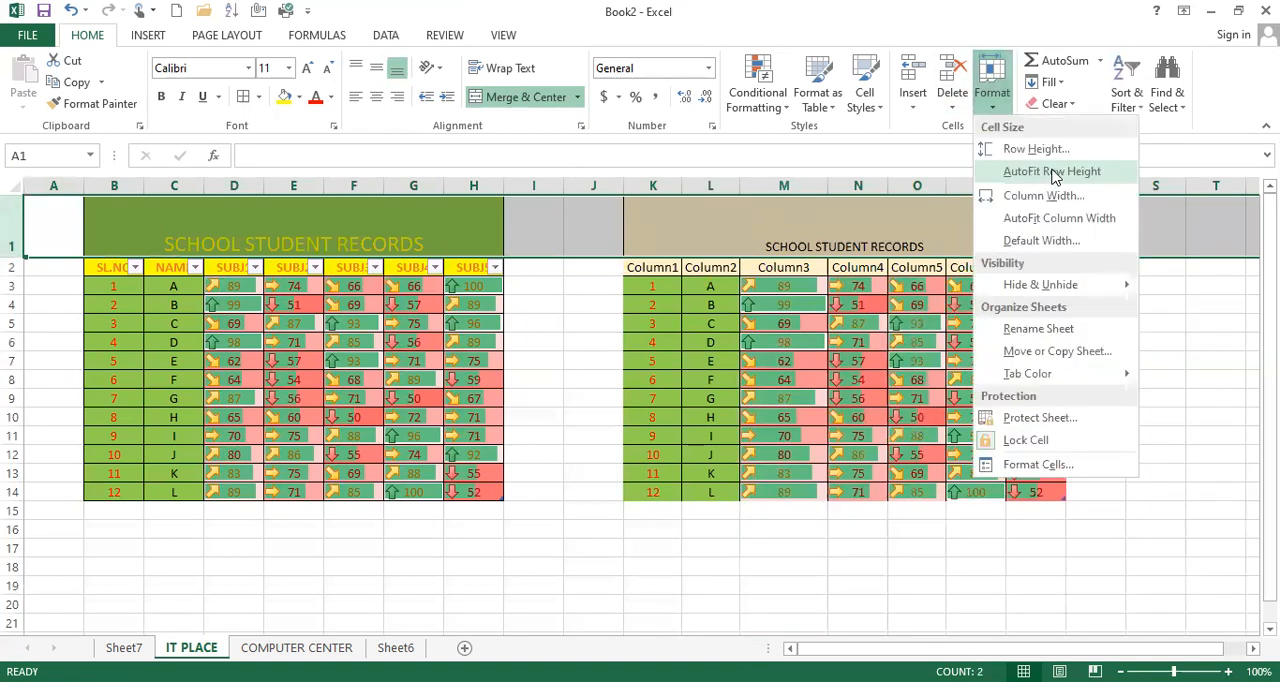
left_click(1052, 172)
left_click(975, 346)
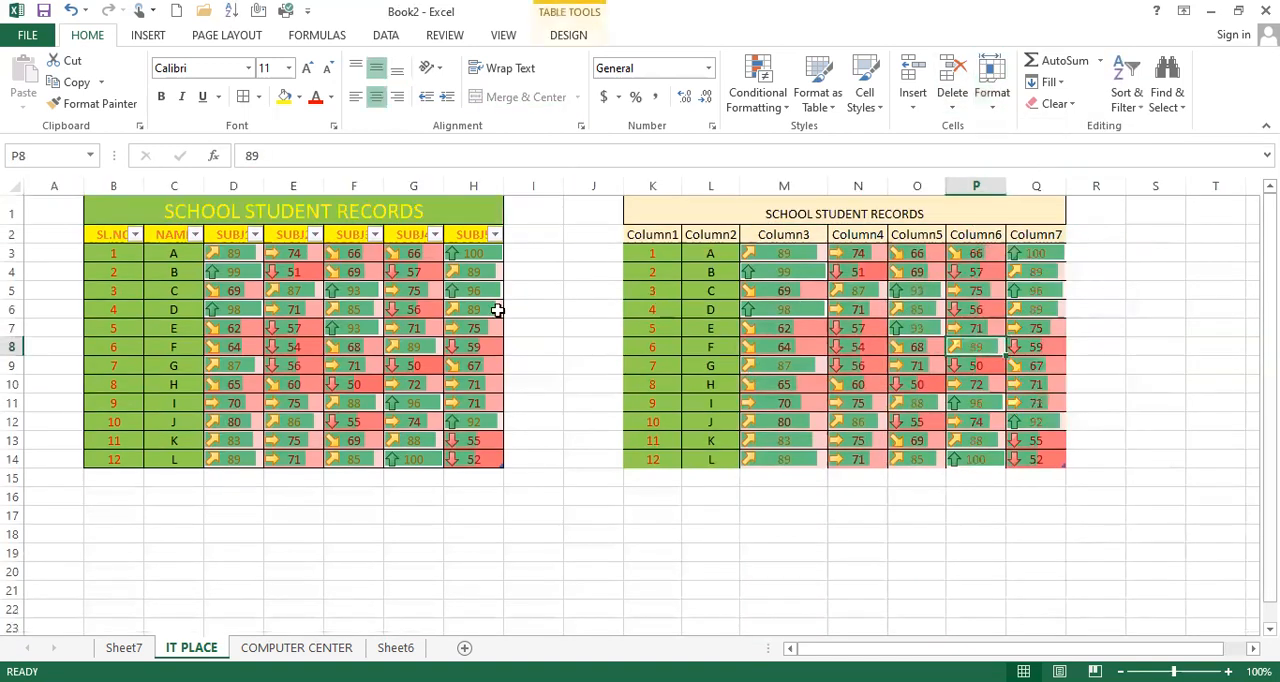
Step: Hide column M (Column3) of the copied table
left_click(1001, 114)
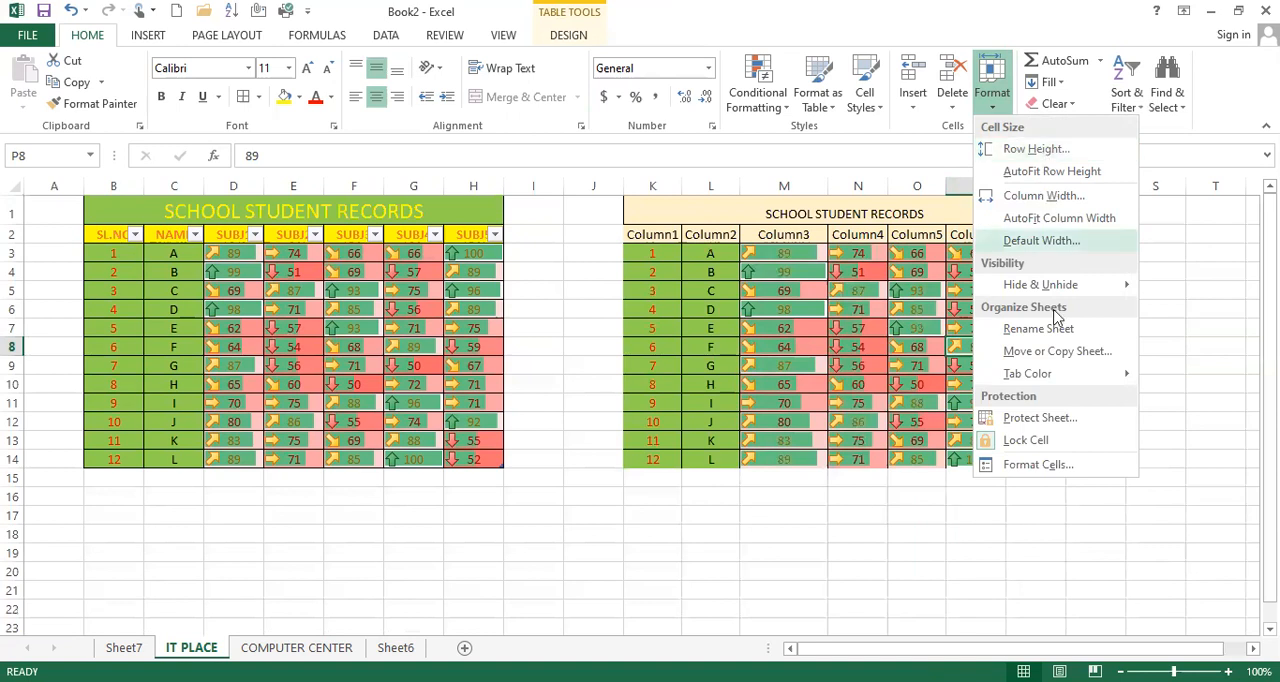
mouse_move(1067, 289)
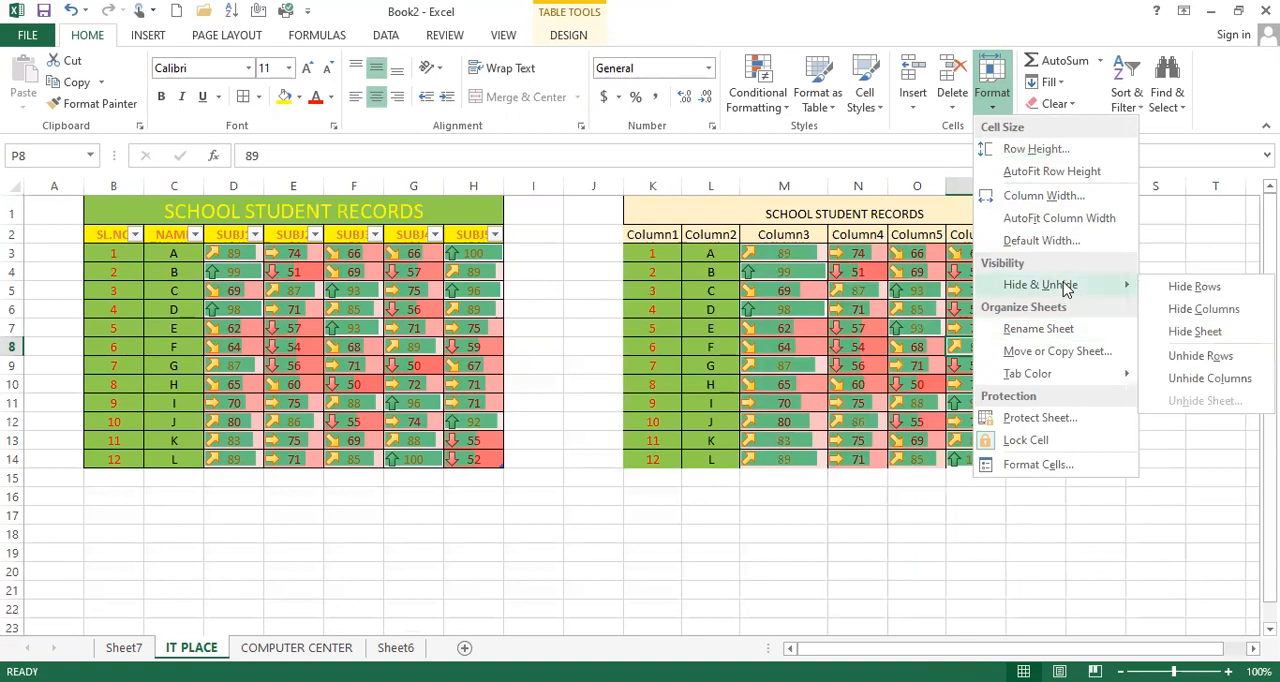
left_click(786, 186)
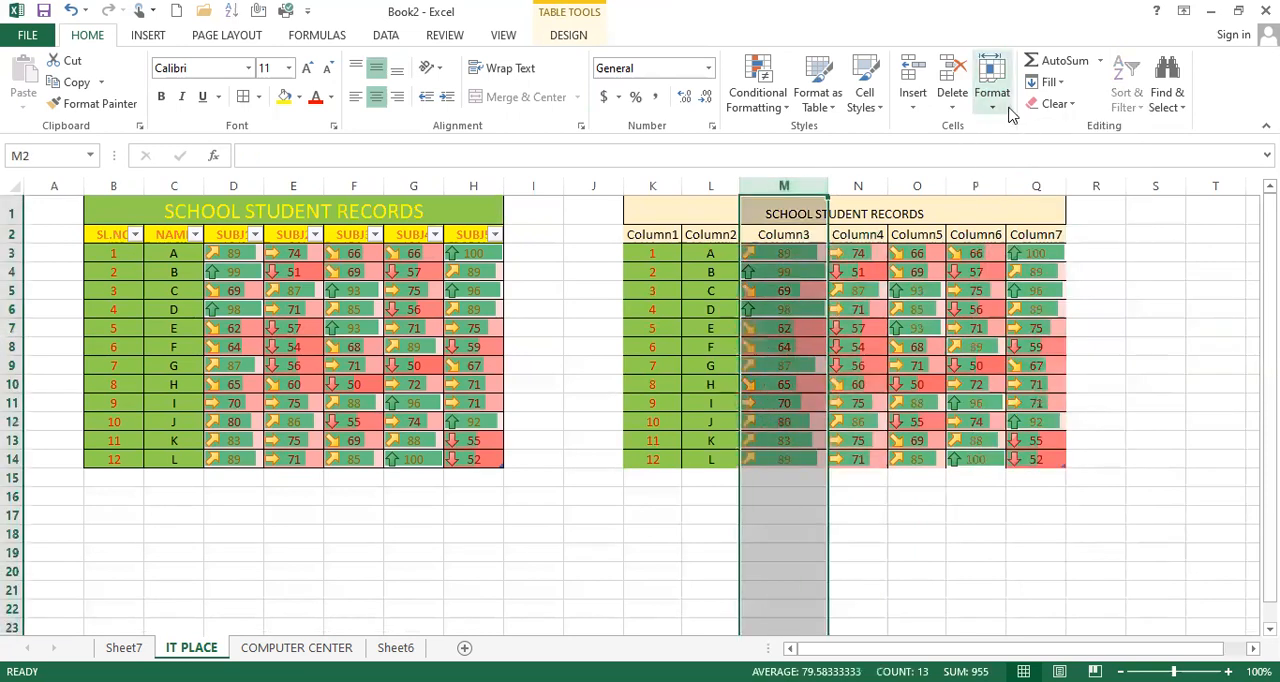
left_click(992, 80)
mouse_move(1063, 290)
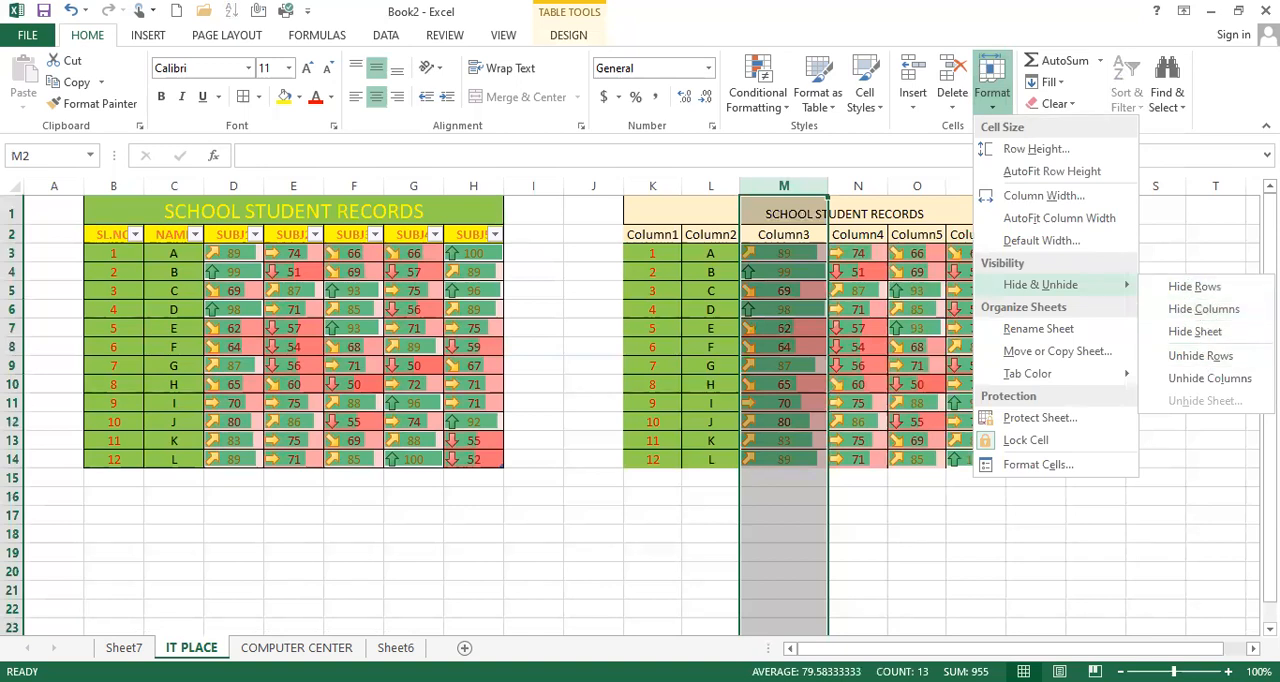
left_click(1215, 312)
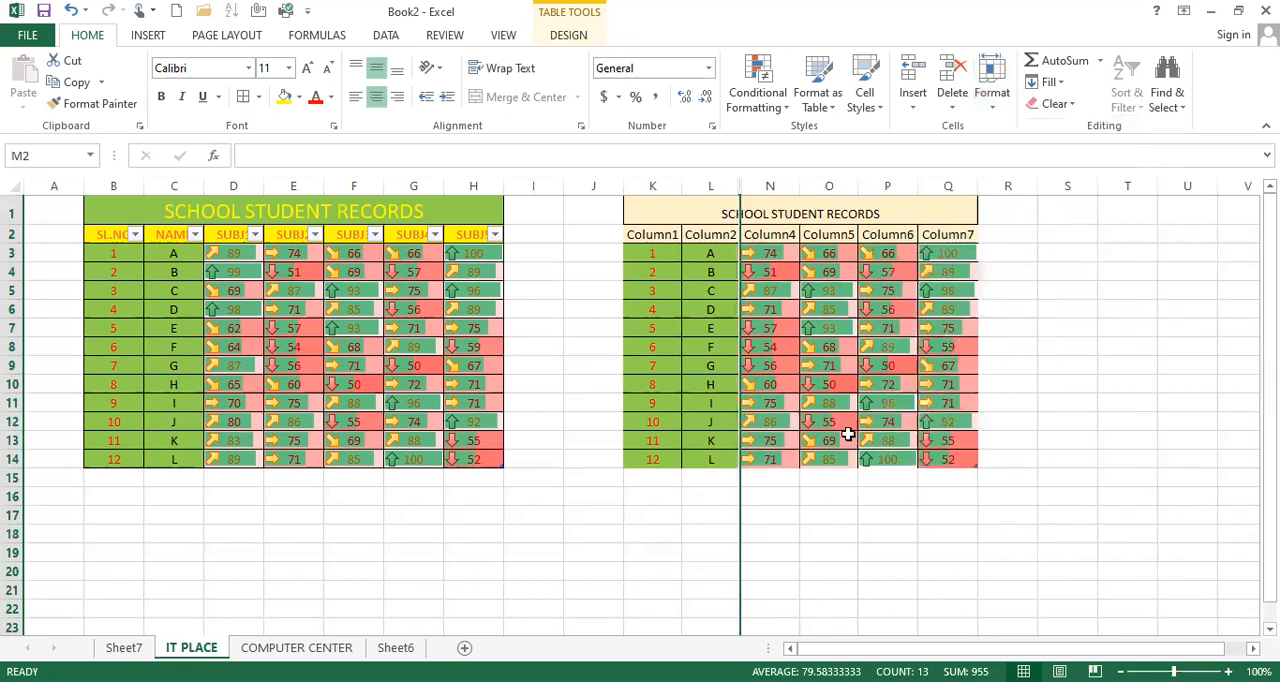
Step: Unhide column M of the copied table and deselect the column
left_click(995, 114)
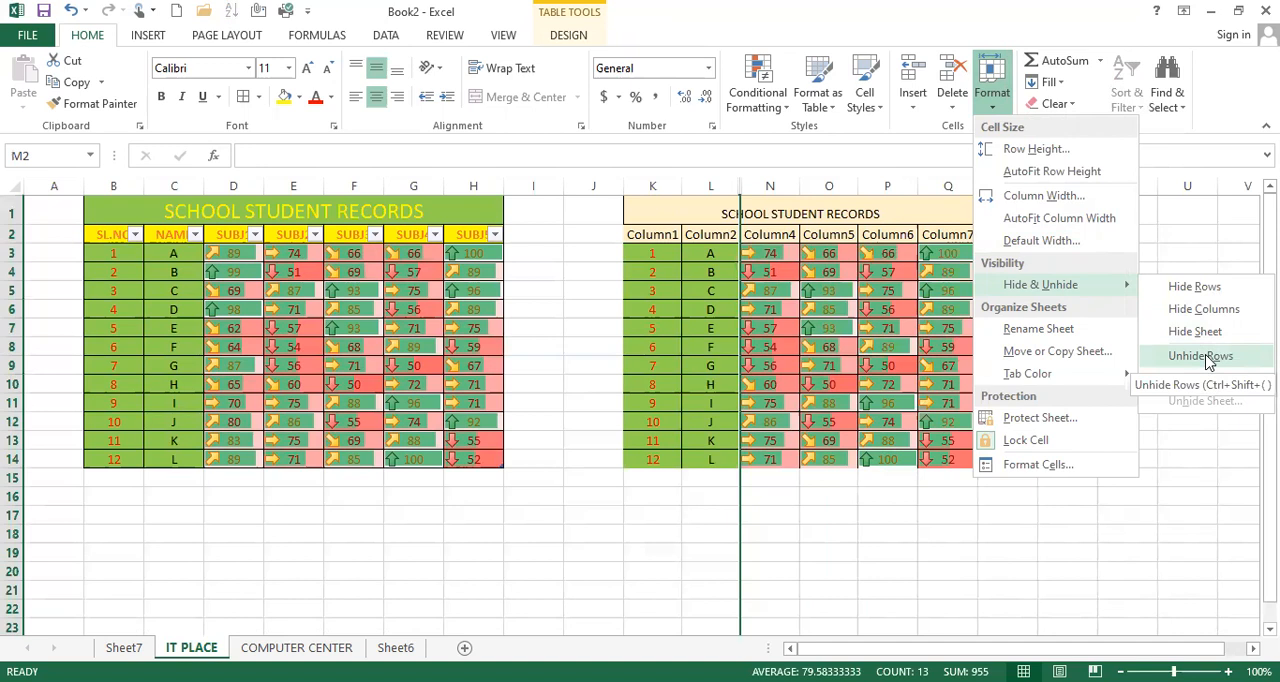
left_click(1214, 385)
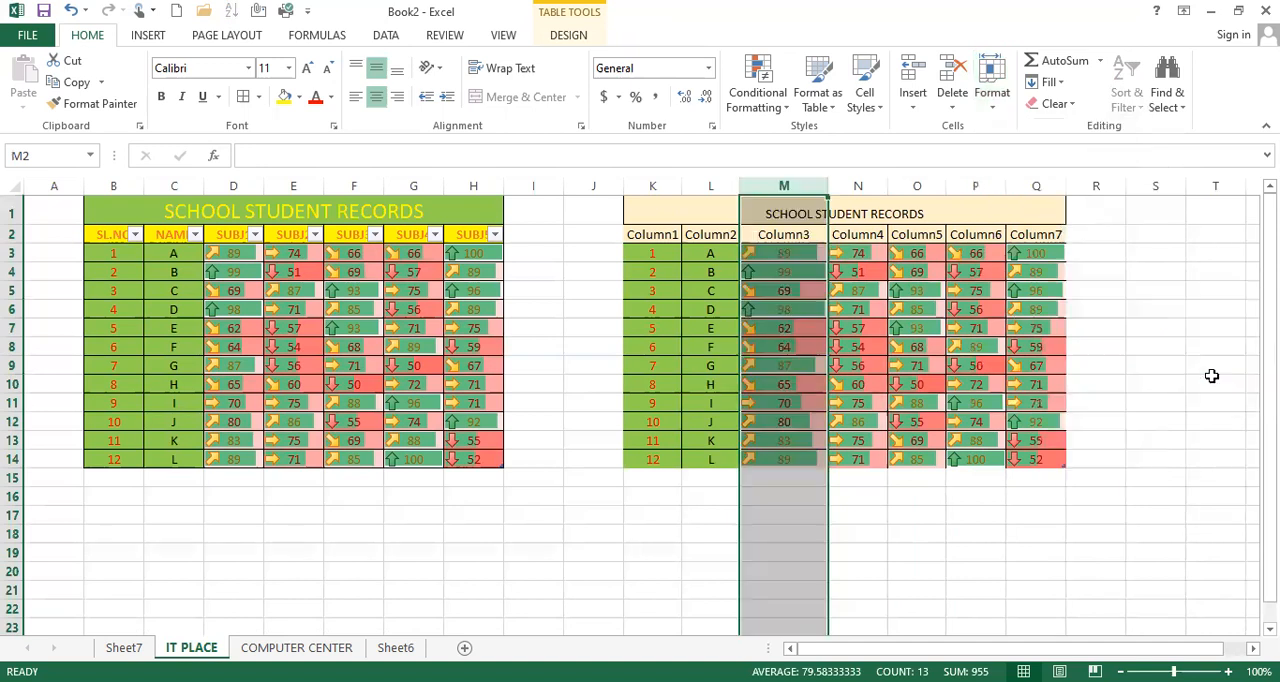
left_click(814, 310)
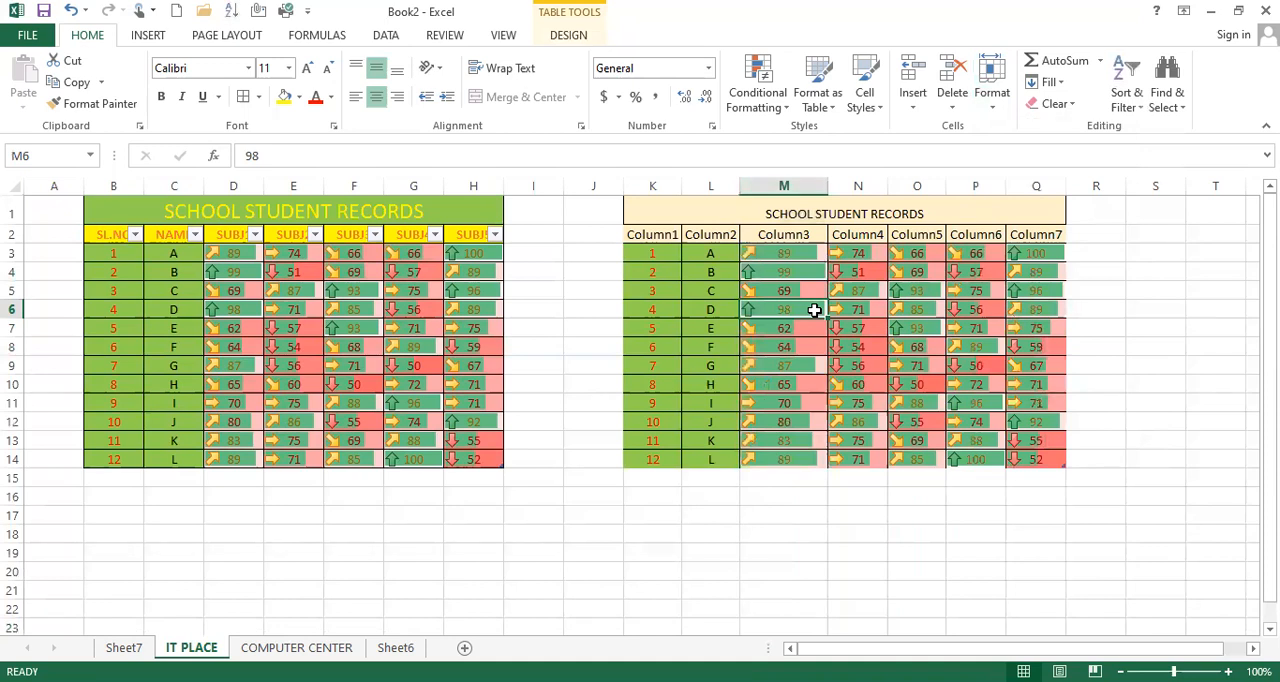
Step: Hide title row 1 of the IT PLACE sheet
left_click(14, 205)
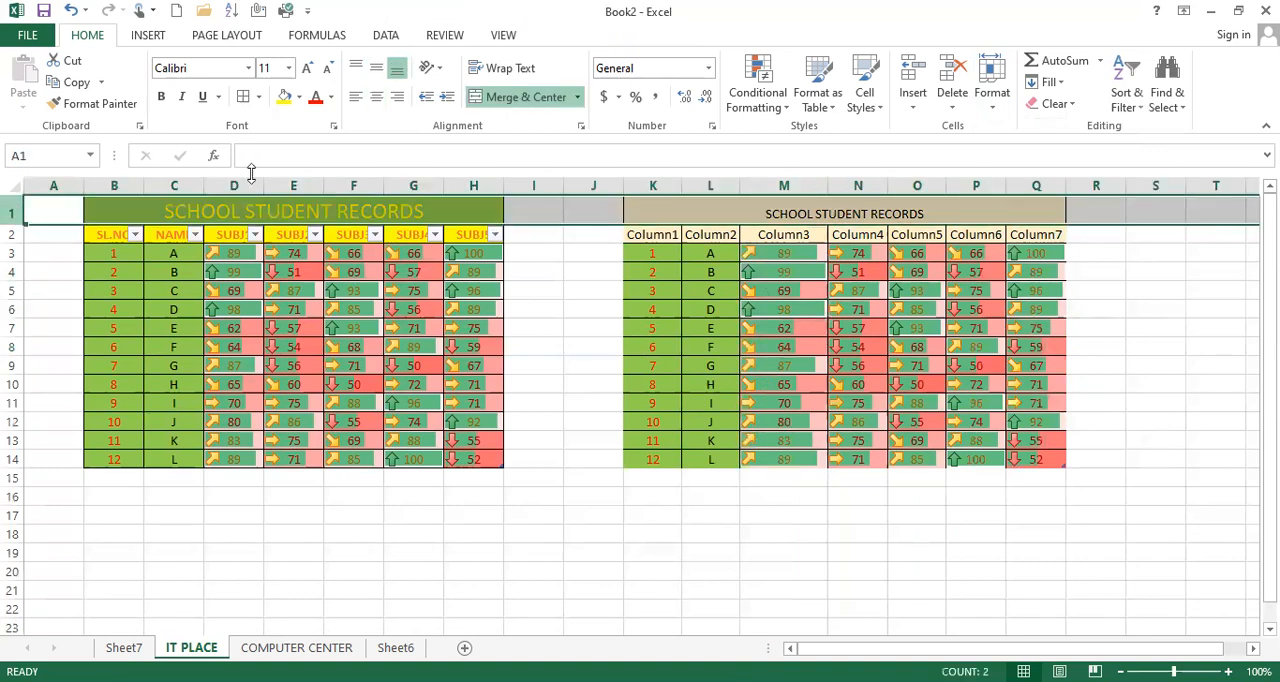
left_click(992, 100)
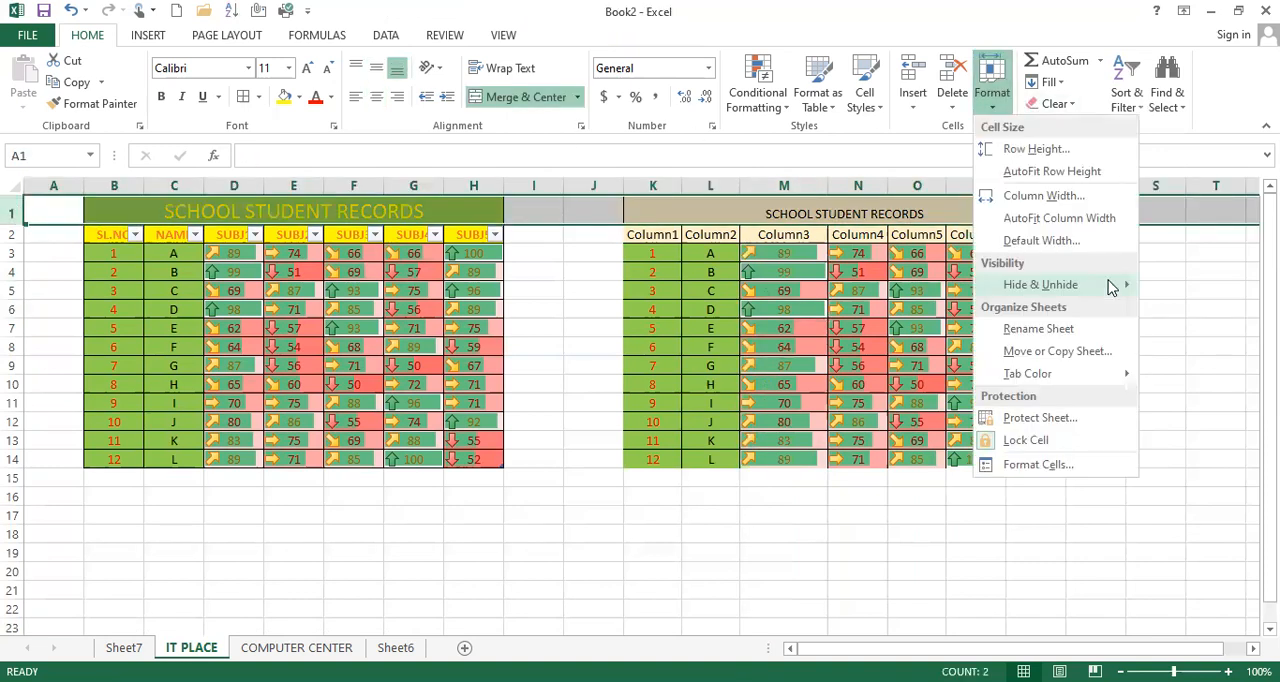
mouse_move(1060, 285)
left_click(1205, 287)
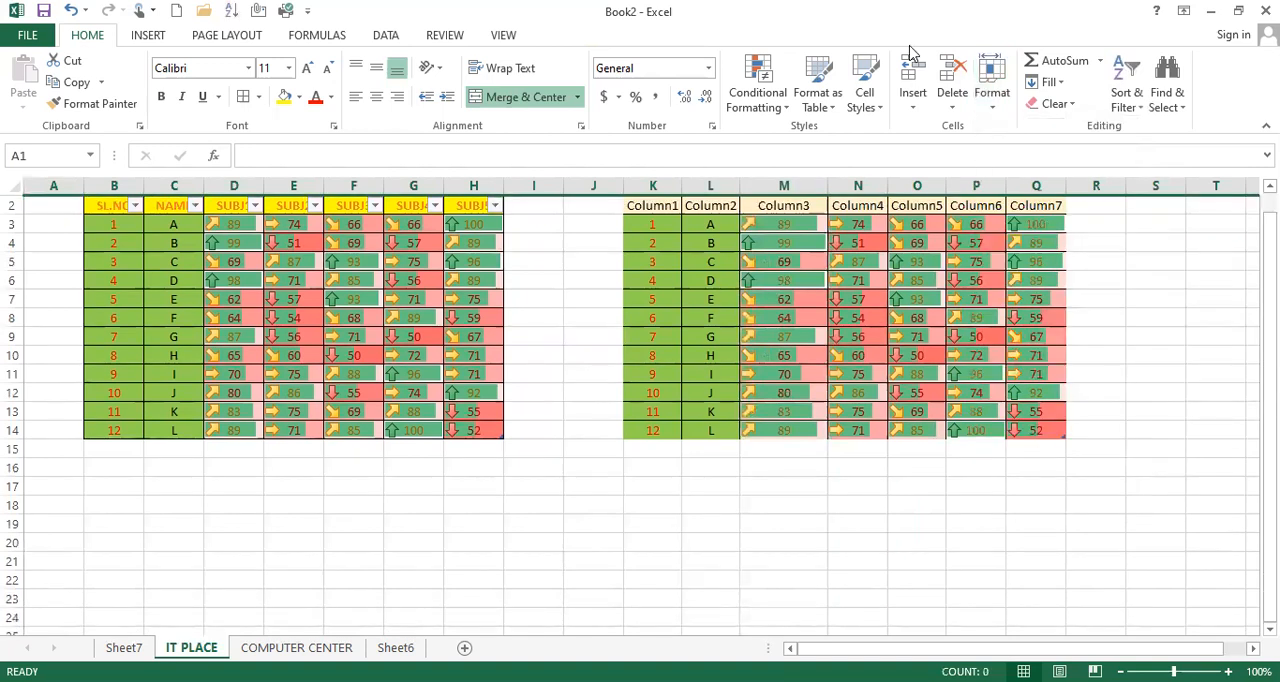
Step: Unhide title row 1 and select the Column5 header cell in the copied table
left_click(992, 112)
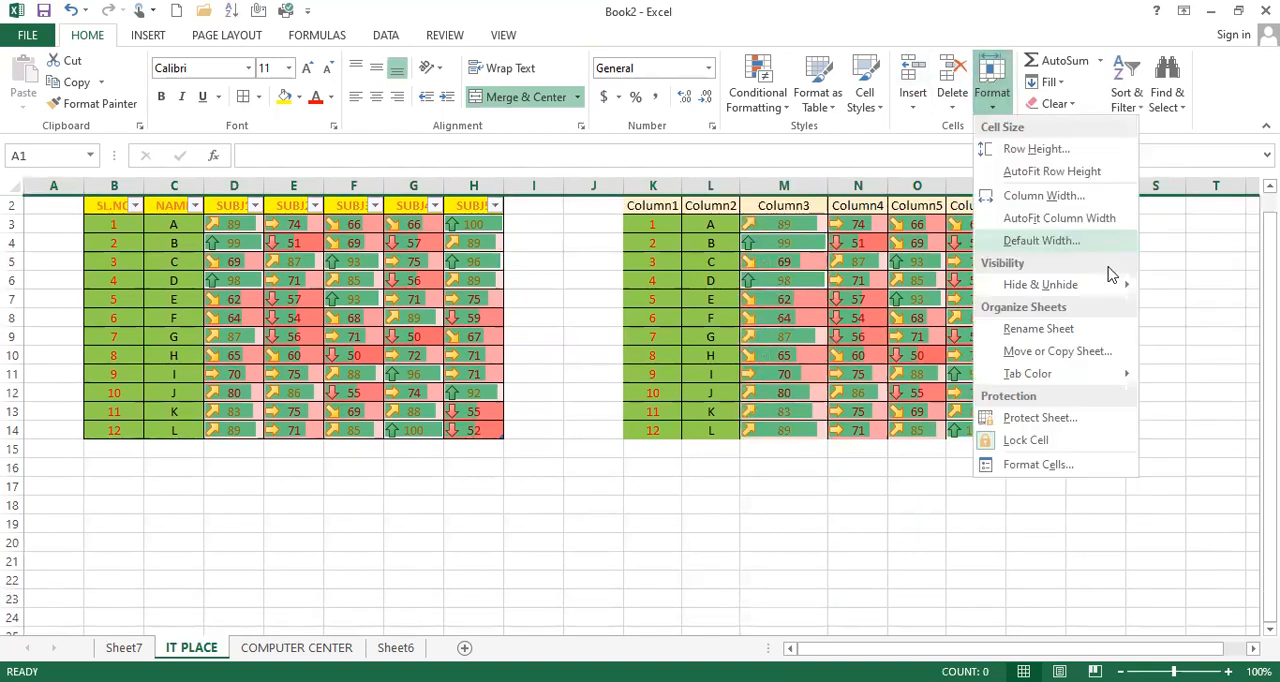
mouse_move(1100, 285)
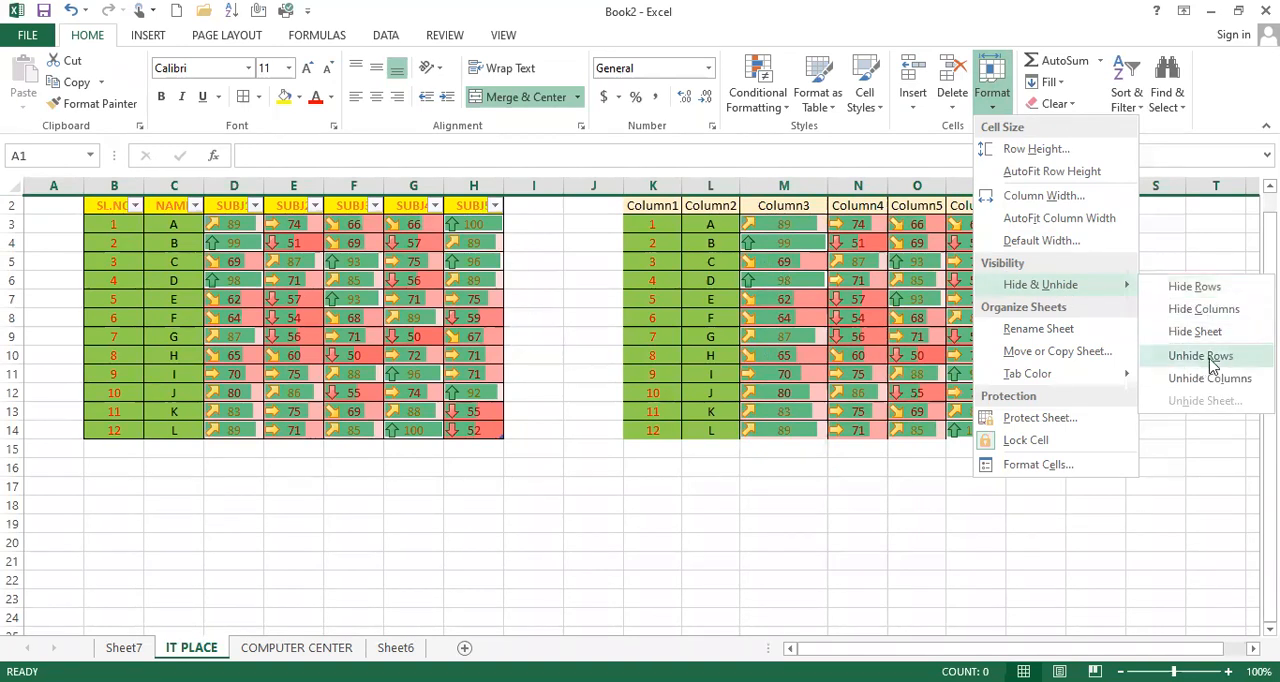
left_click(1189, 344)
left_click(920, 240)
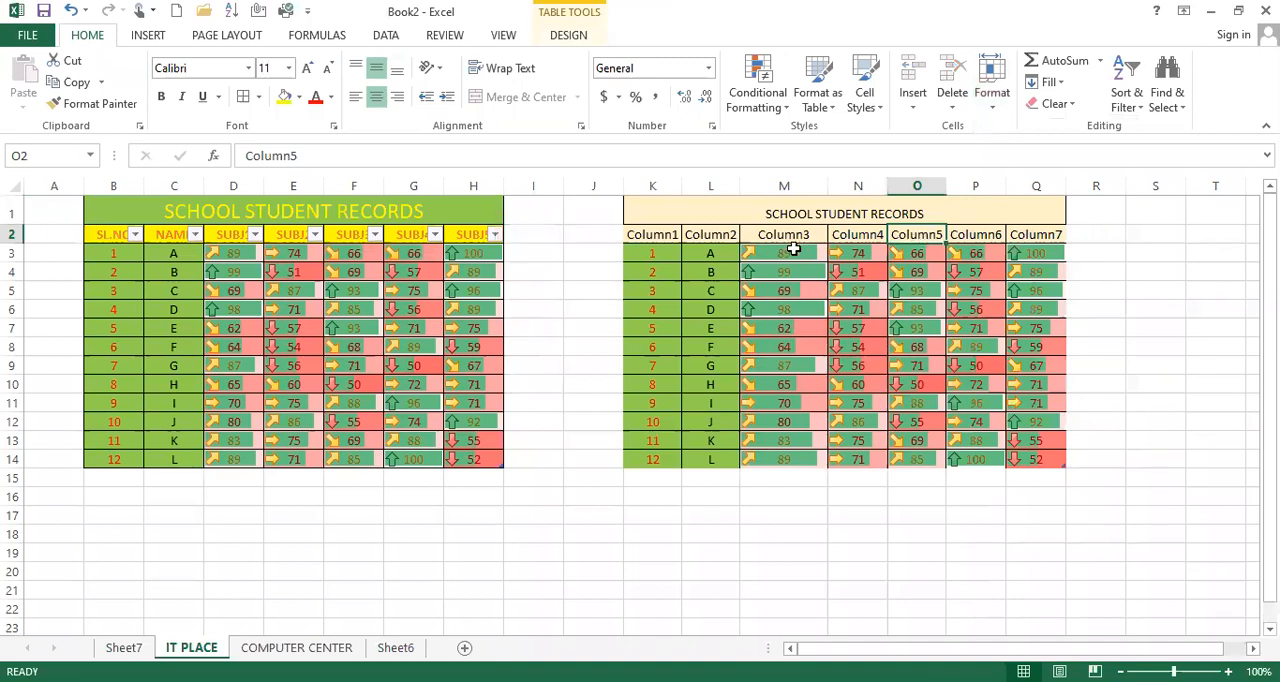
Step: Set the tab color of the IT PLACE sheet to standard red
left_click(994, 105)
mouse_move(1120, 288)
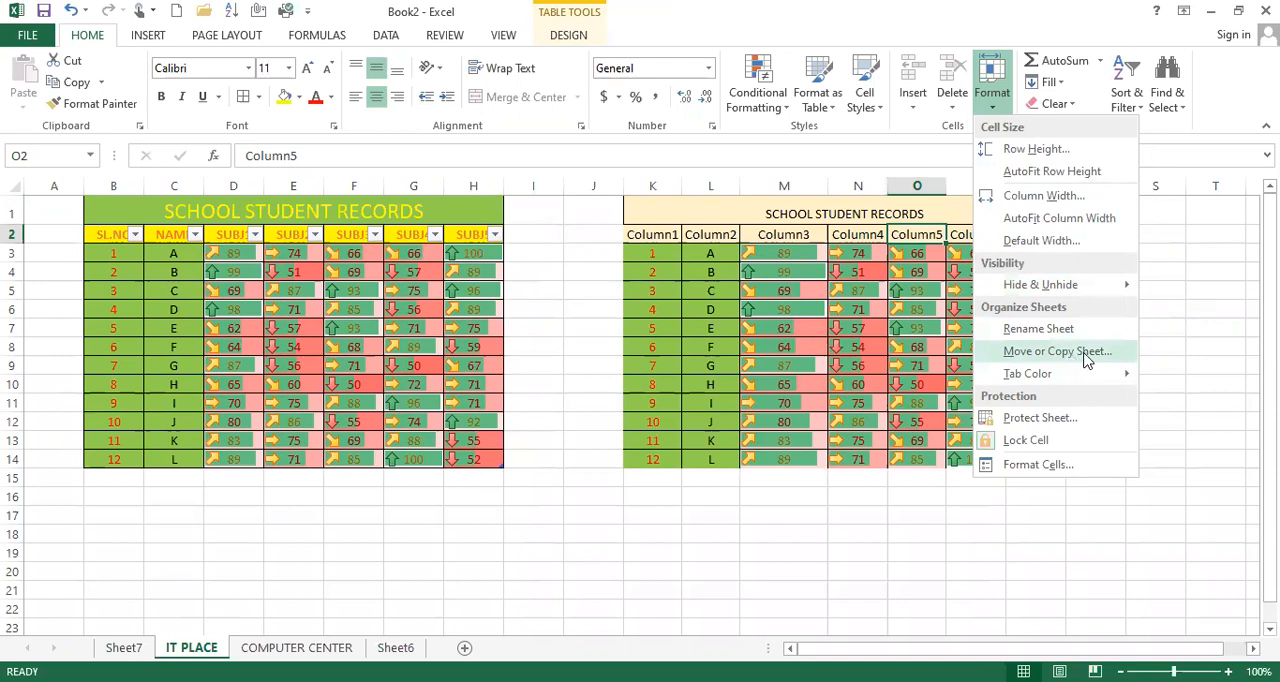
mouse_move(1068, 380)
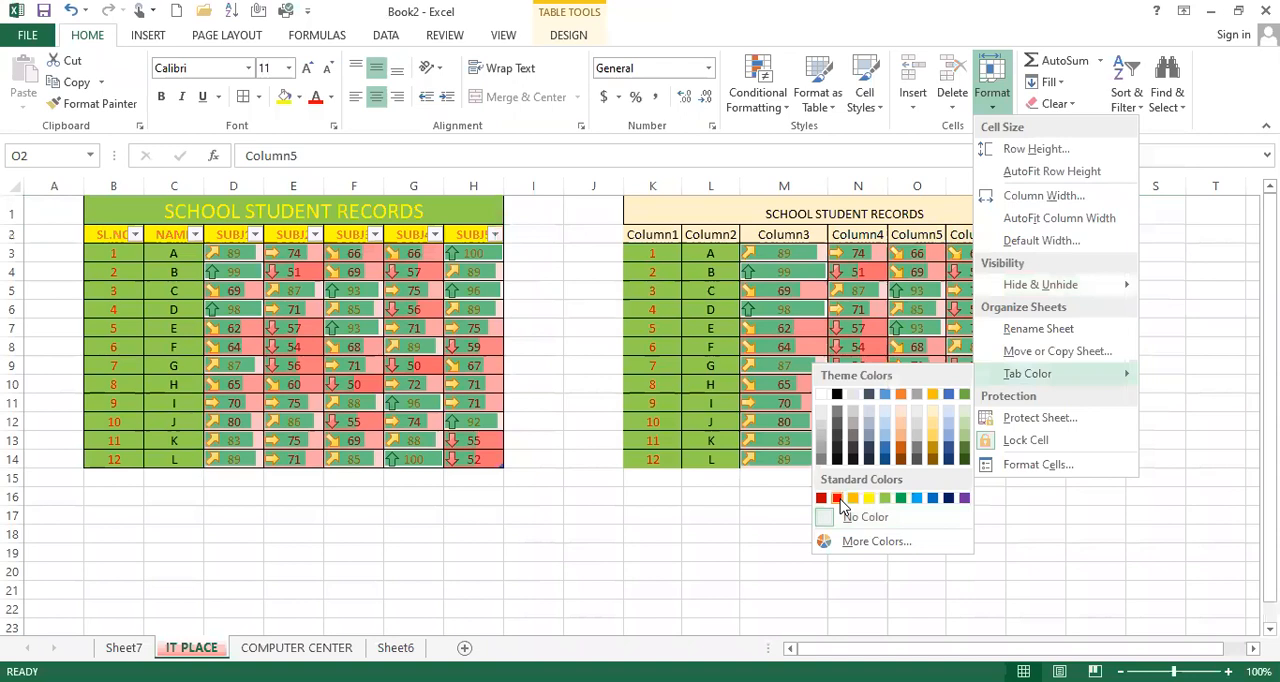
left_click(838, 499)
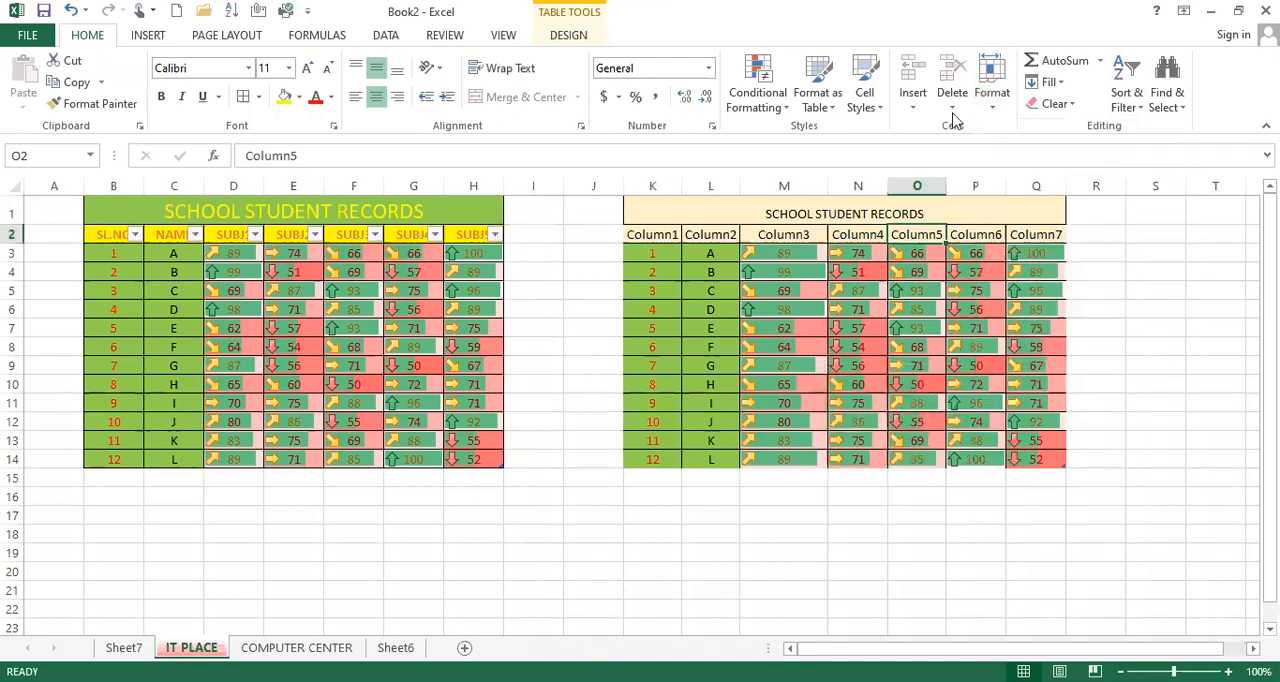
Step: Set the tab color of the COMPUTER CENTER sheet to standard green
left_click(322, 648)
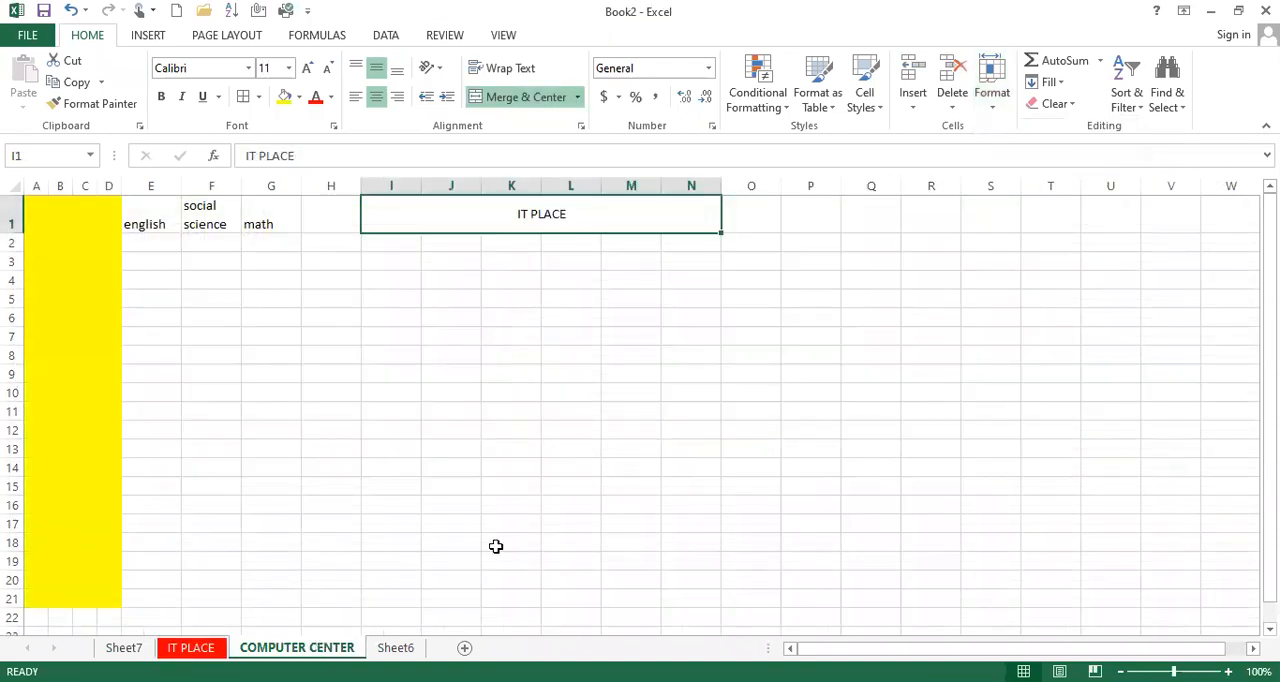
left_click(989, 113)
mouse_move(1108, 374)
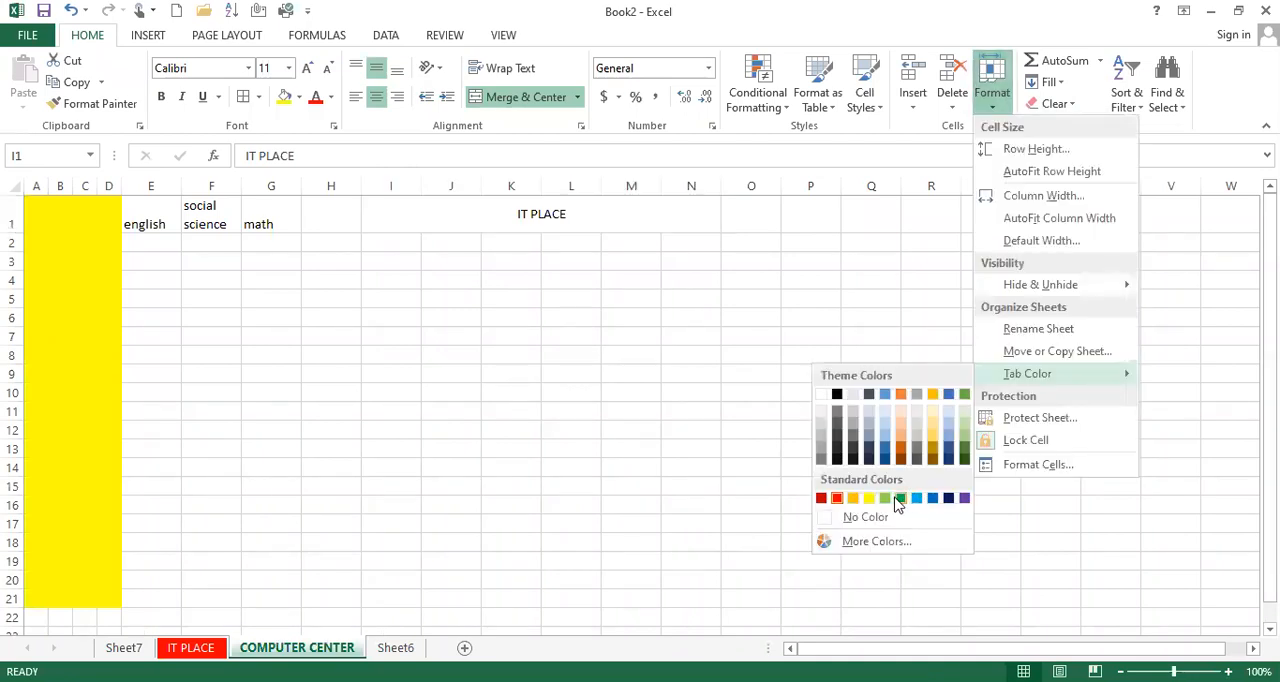
left_click(901, 498)
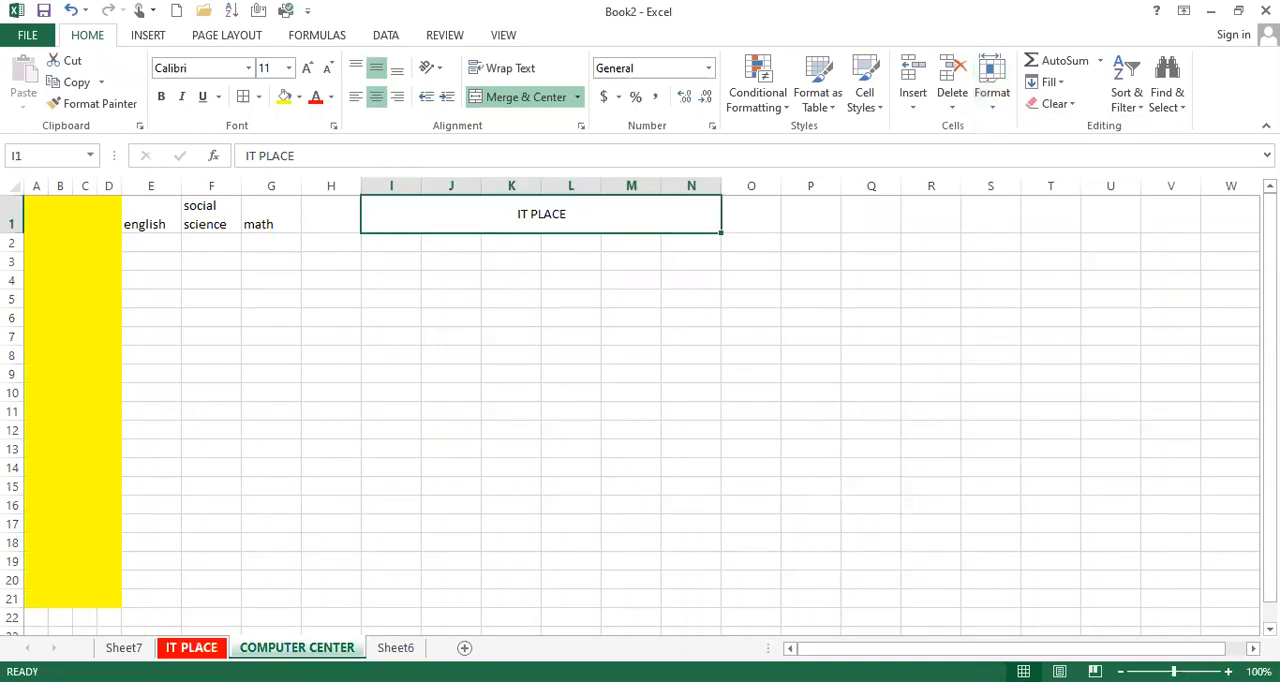
Step: Switch between the IT PLACE, COMPUTER CENTER, Sheet6 and Sheet7 sheets to examine their tab colors
left_click(192, 648)
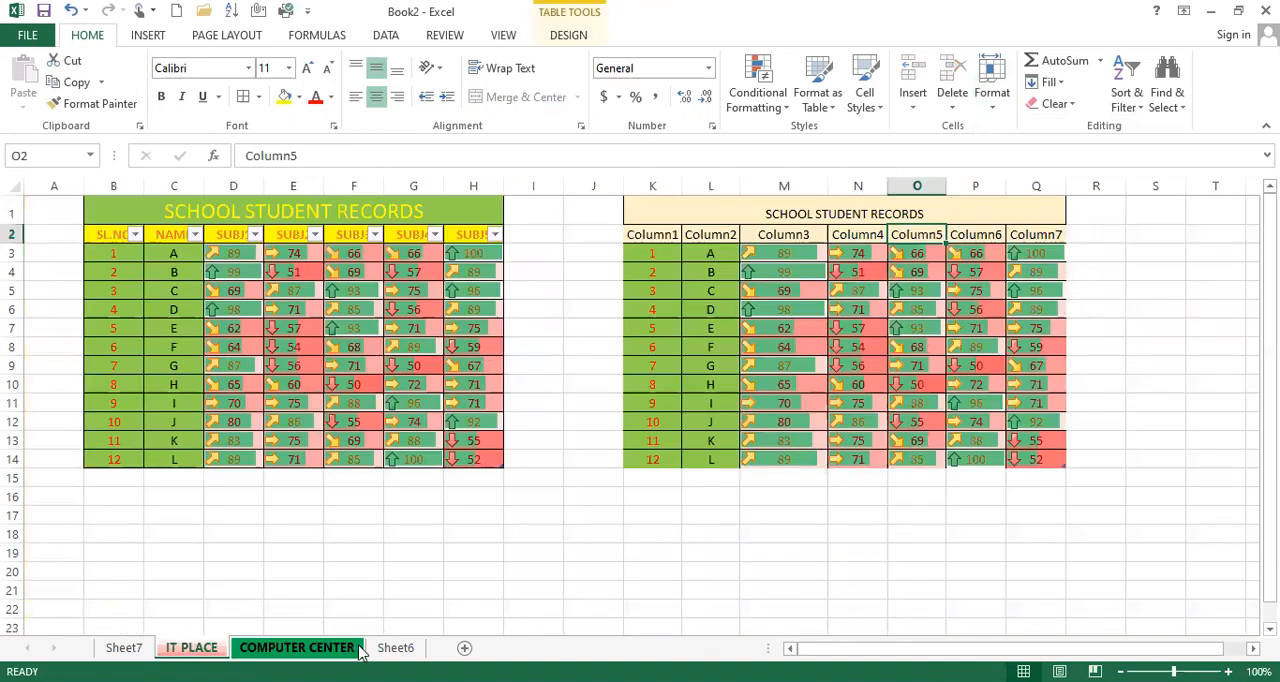
left_click(391, 649)
left_click(318, 649)
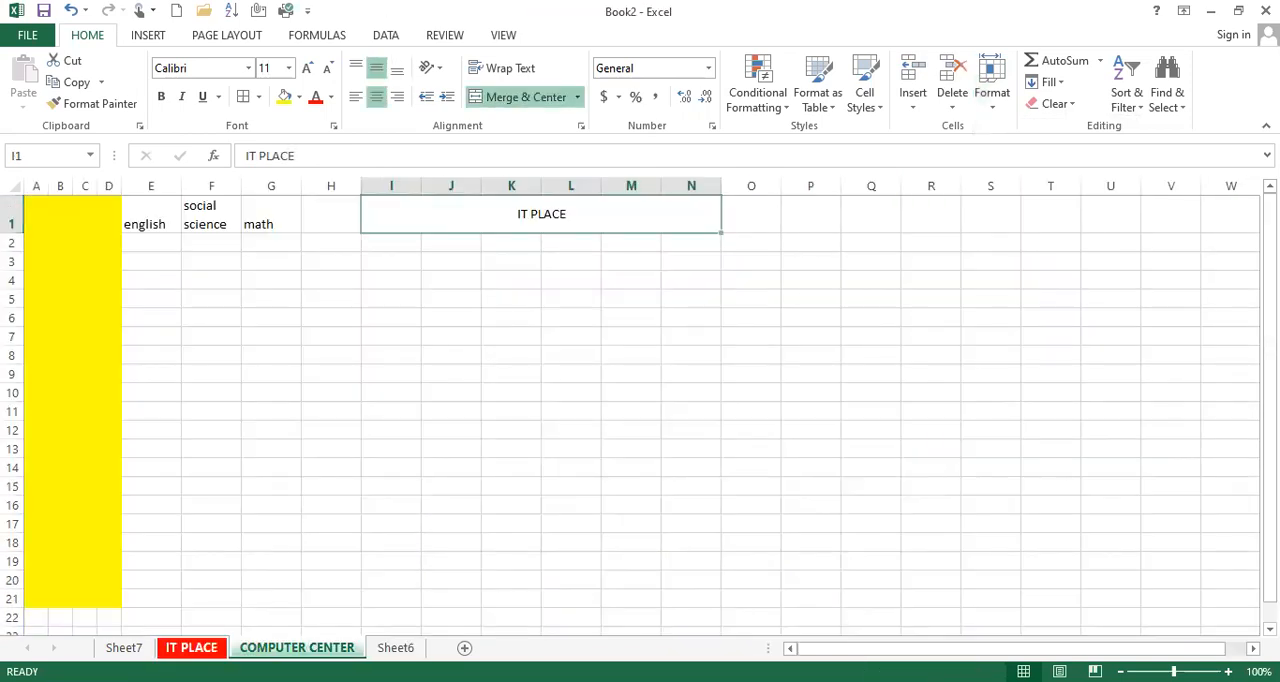
left_click(124, 648)
left_click(190, 648)
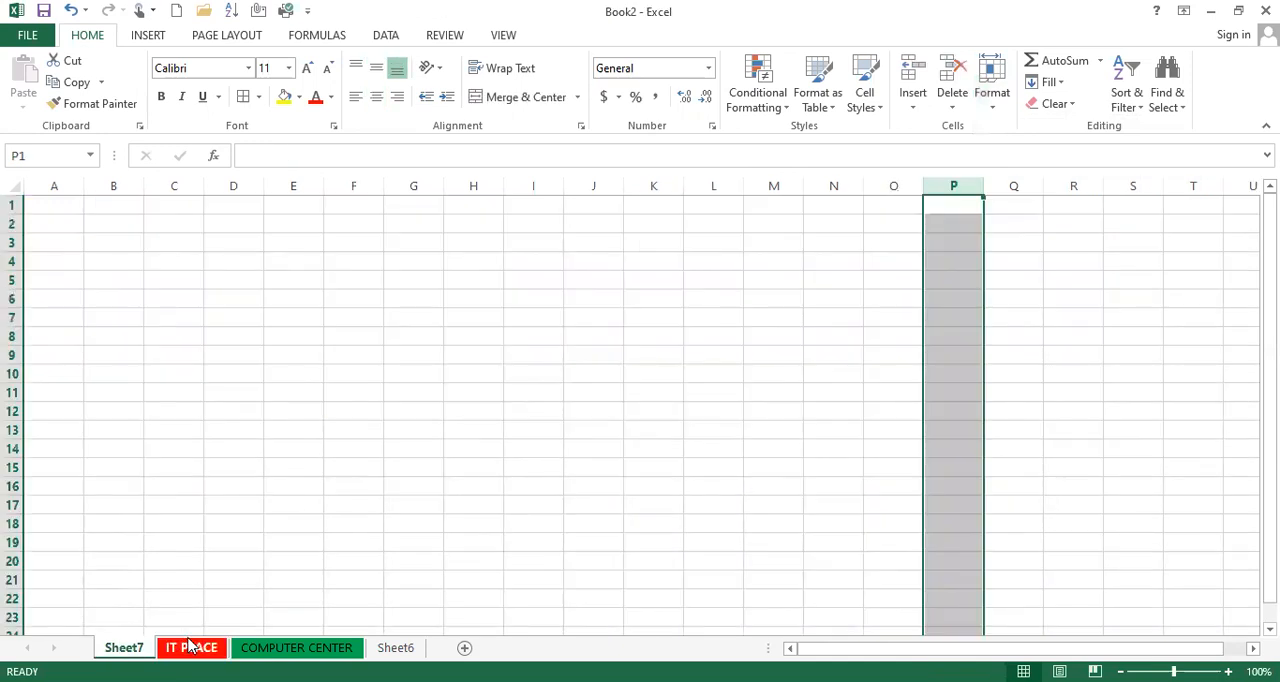
left_click(296, 648)
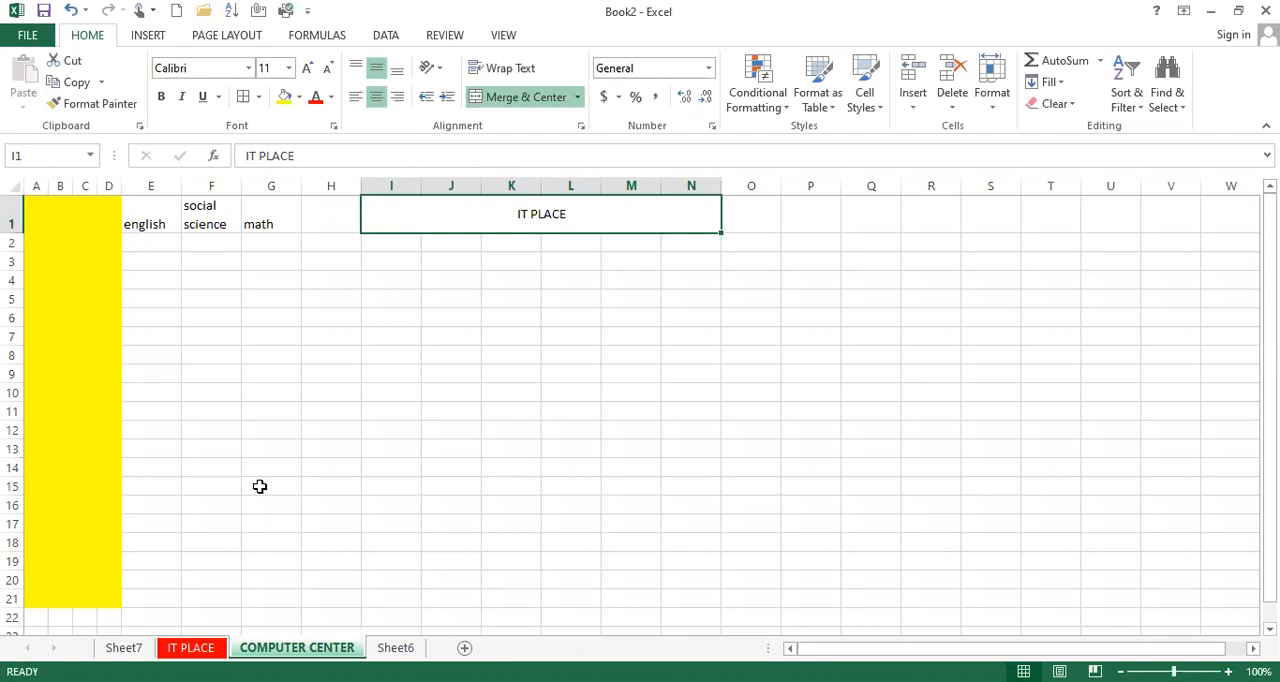
left_click(190, 649)
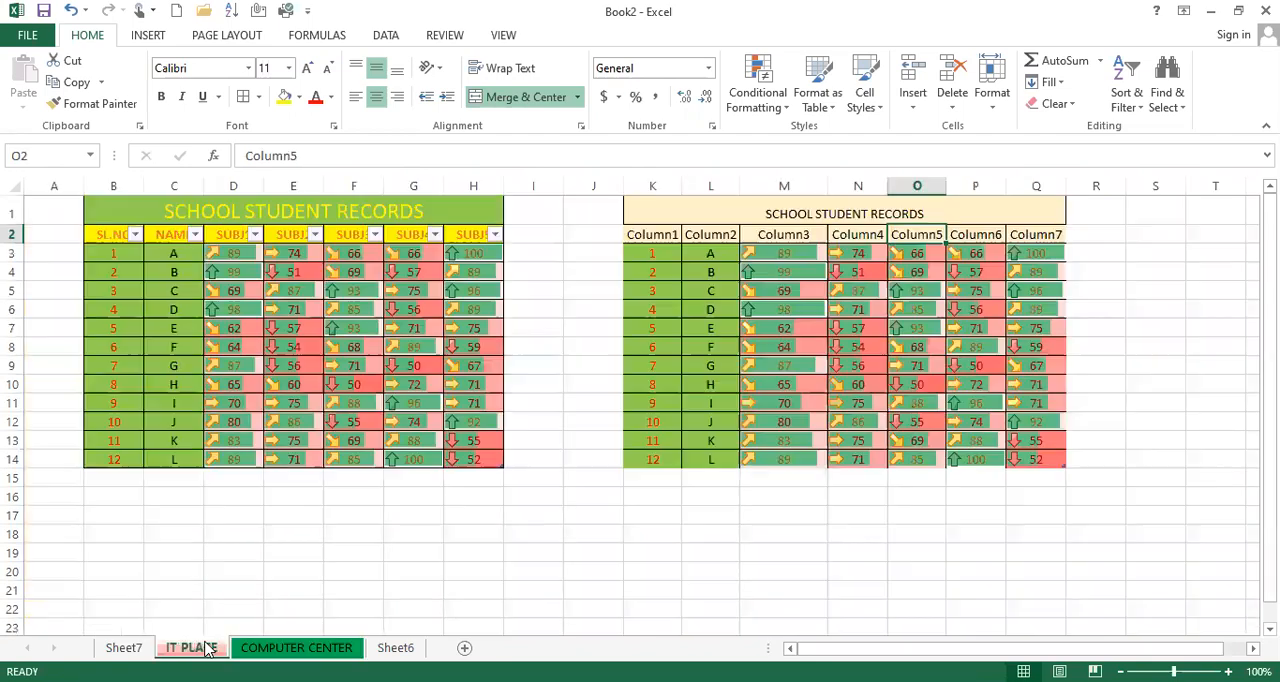
left_click(280, 649)
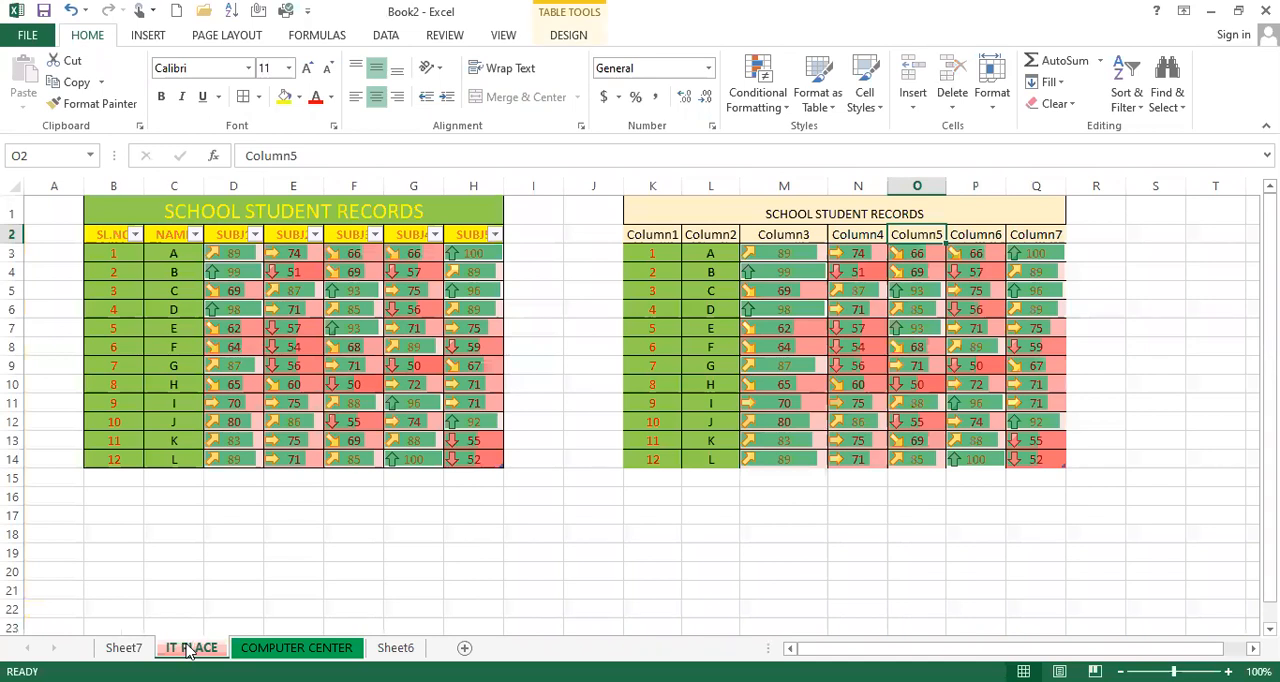
Step: Set the tab color of Sheet6 to standard yellow and return to the COMPUTER CENTER sheet
left_click(395, 648)
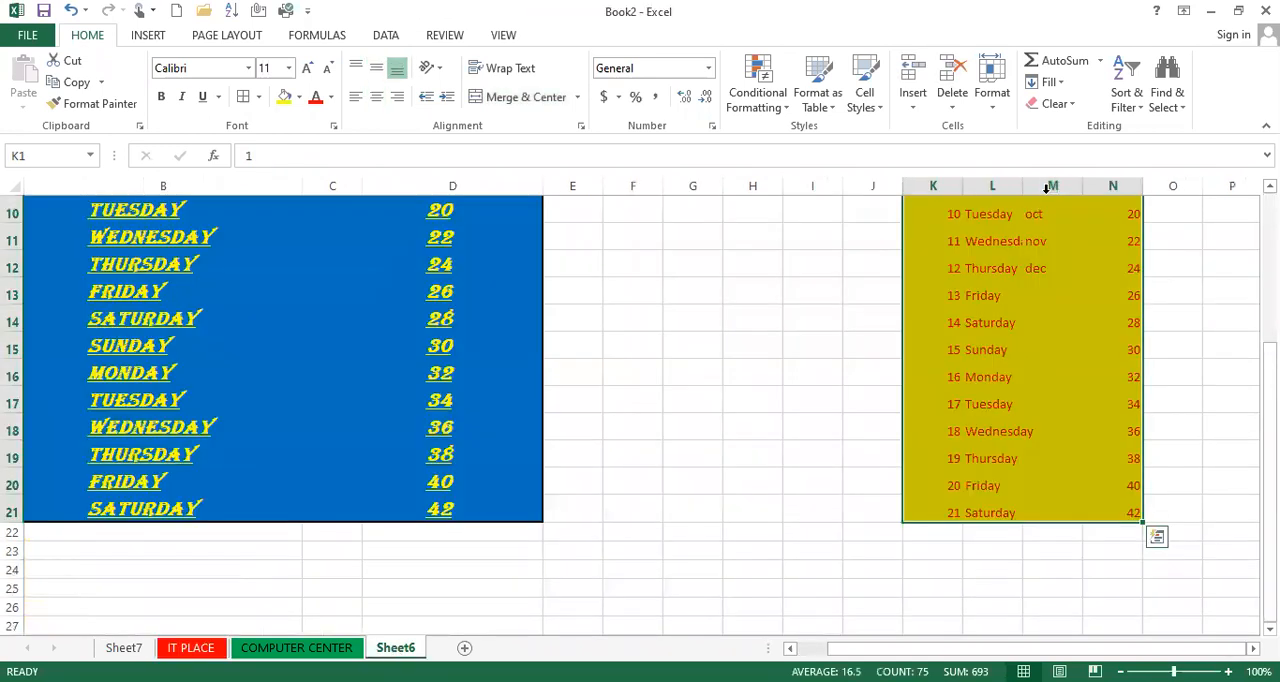
left_click(992, 100)
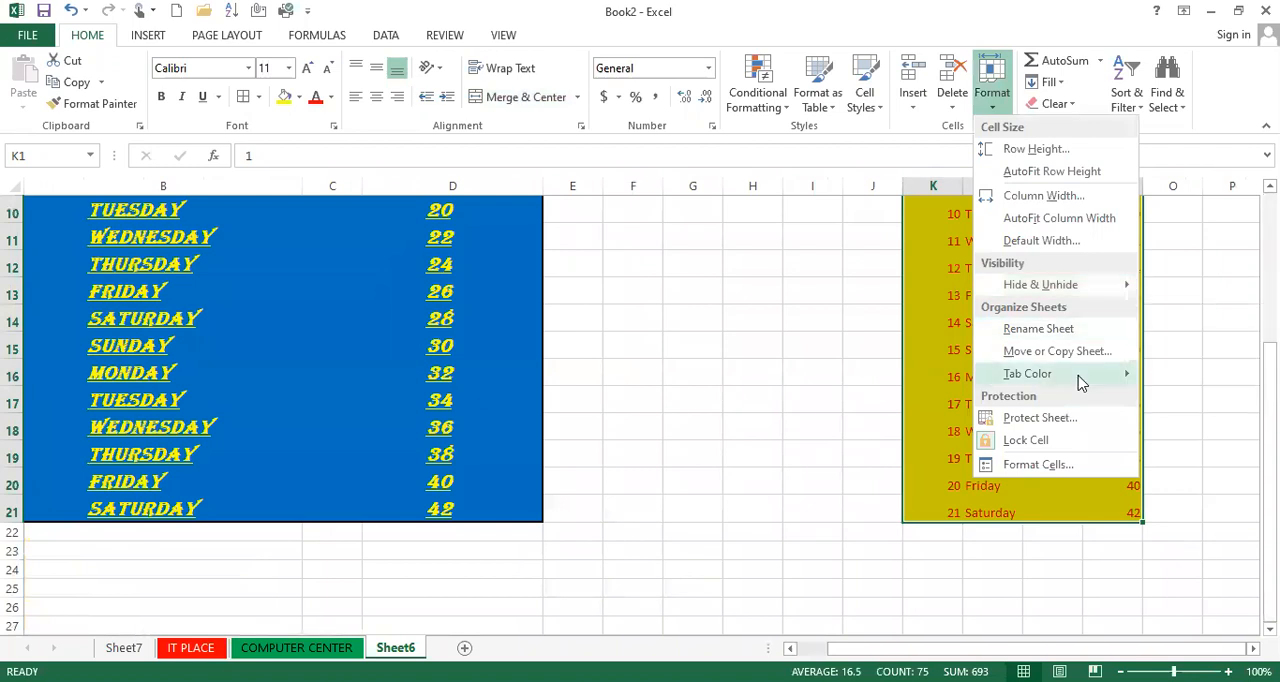
mouse_move(1080, 380)
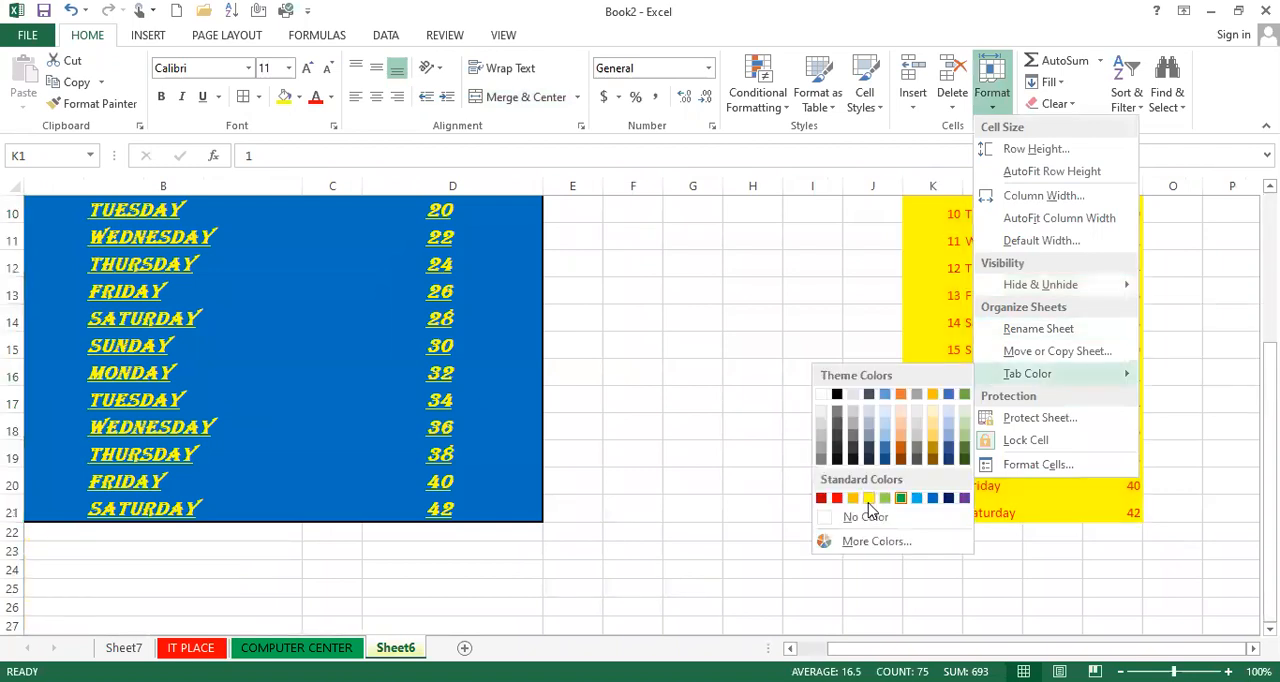
left_click(869, 498)
key("ctrl+Page_Up")
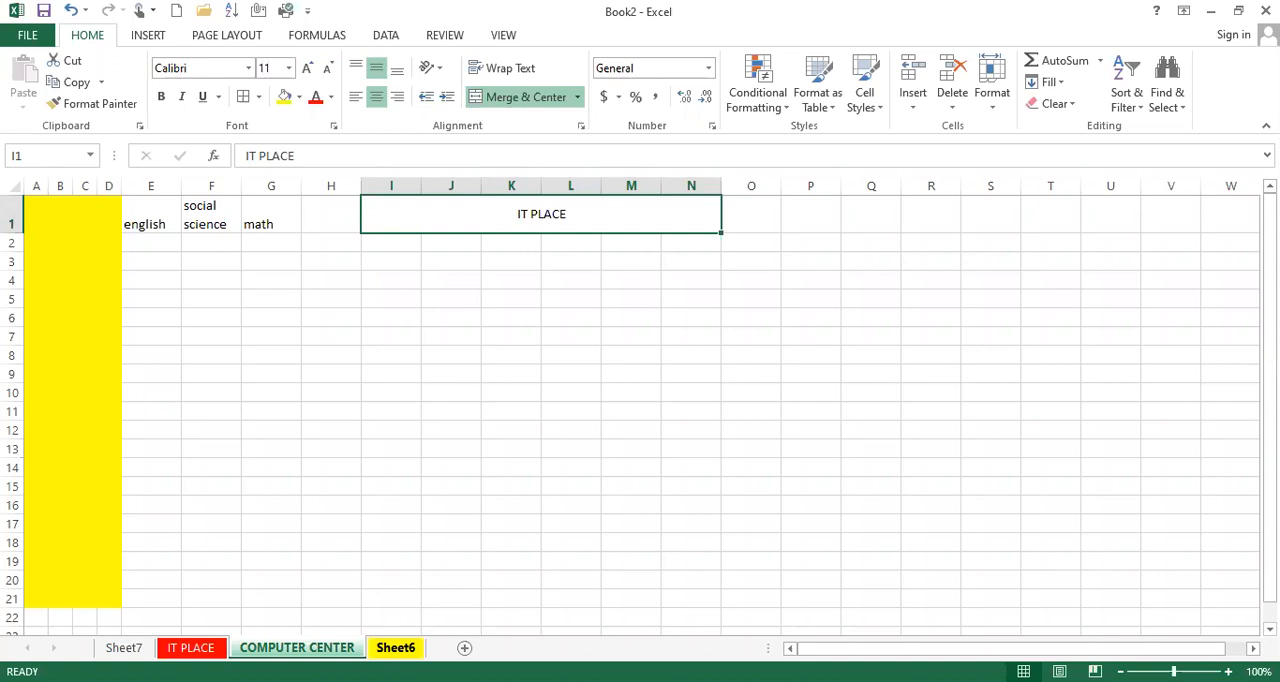
Step: Reorder the sheets so that IT PLACE comes last, after COMPUTER CENTER and Sheet6
left_click(205, 648)
left_click(992, 95)
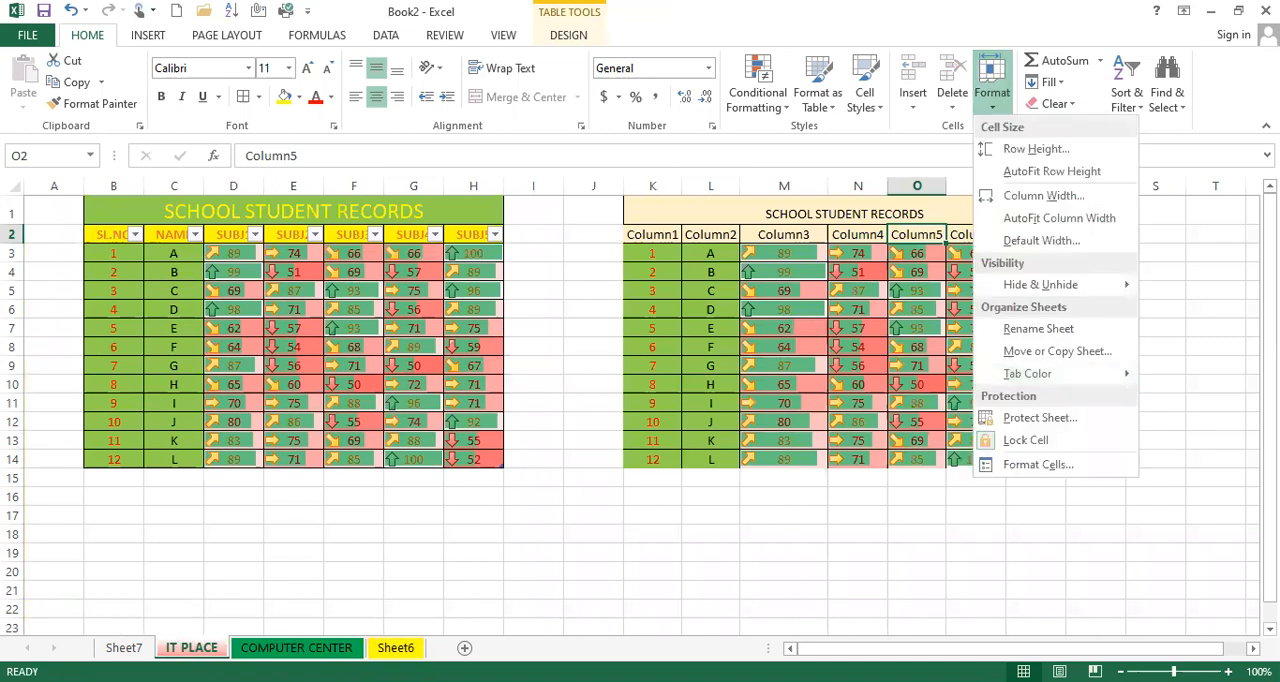
key("Escape")
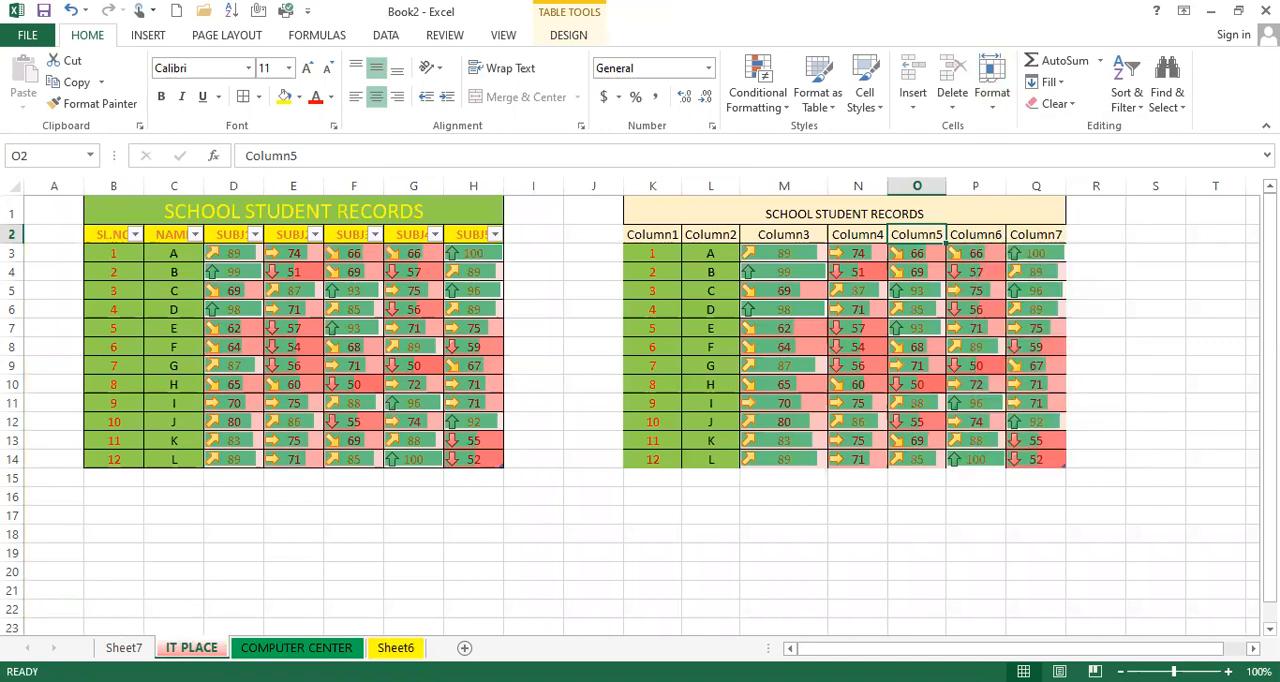
left_click_drag(262, 648, 380, 648)
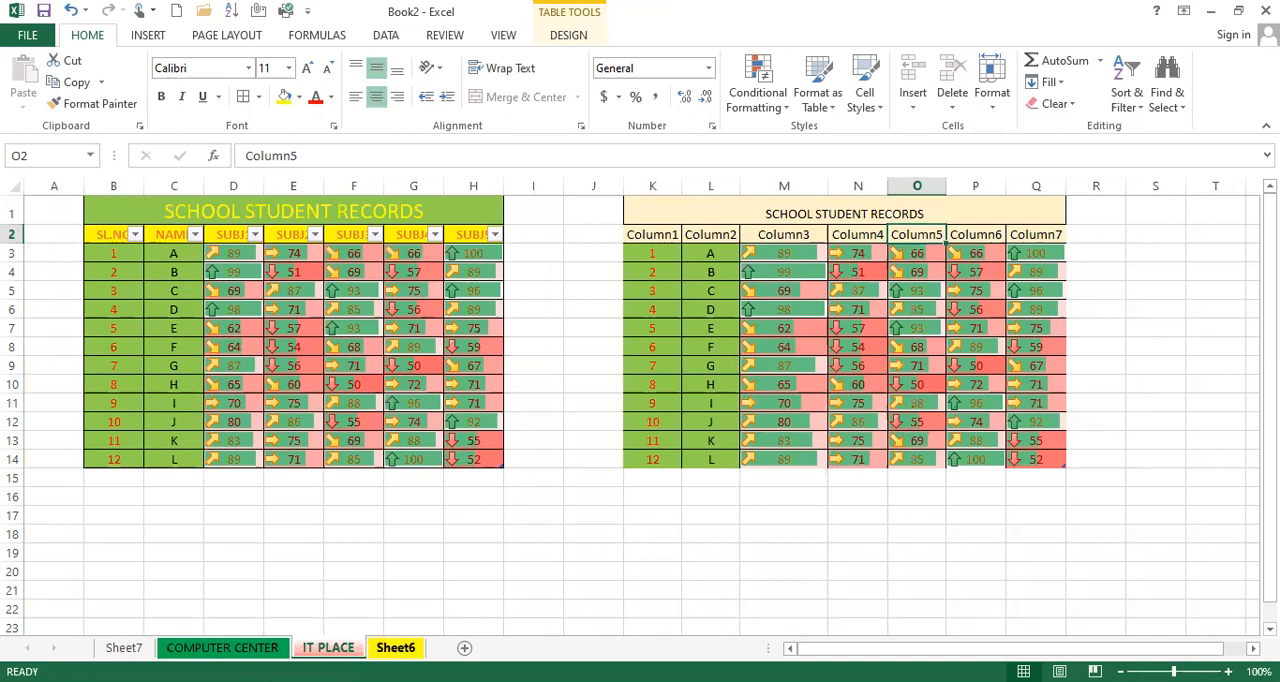
left_click(396, 648)
mouse_move(350, 645)
left_mouse_down()
mouse_move(285, 648)
mouse_move(354, 649)
left_mouse_up()
left_click_drag(256, 648, 182, 649)
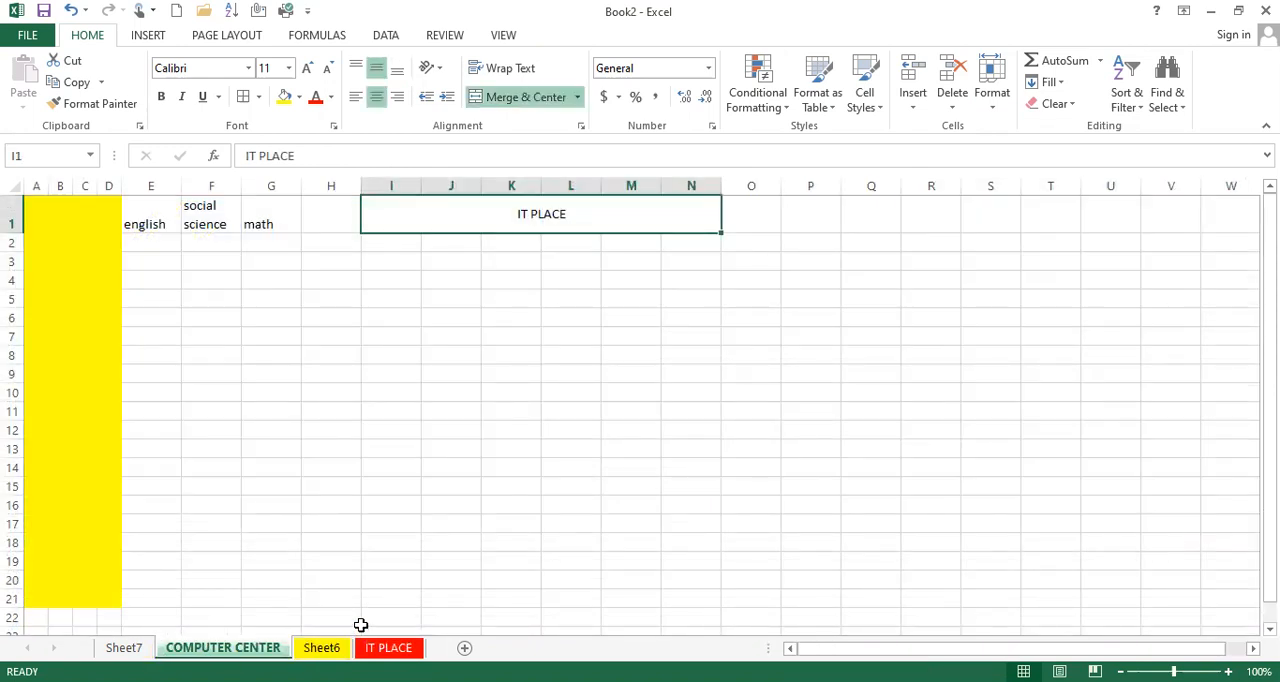
Step: Move the COMPUTER CENTER sheet before IT PLACE in Book2 with Move or Copy
right_click(258, 649)
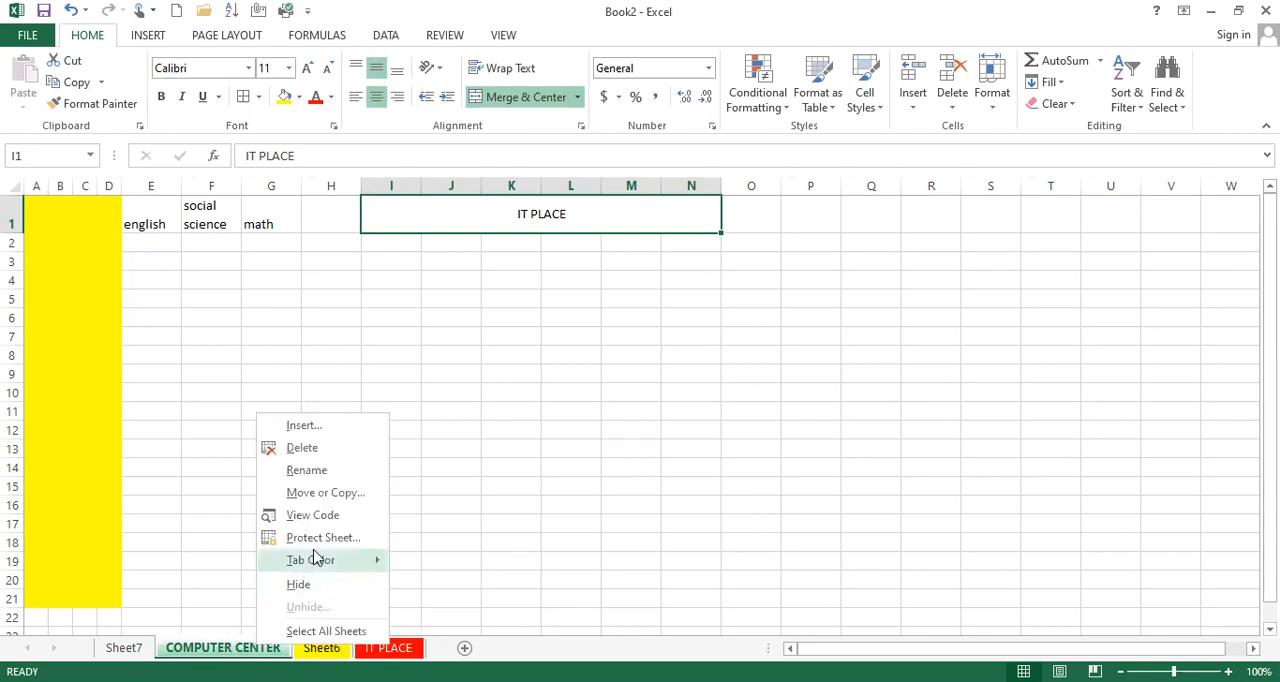
left_click(326, 494)
left_click(231, 497)
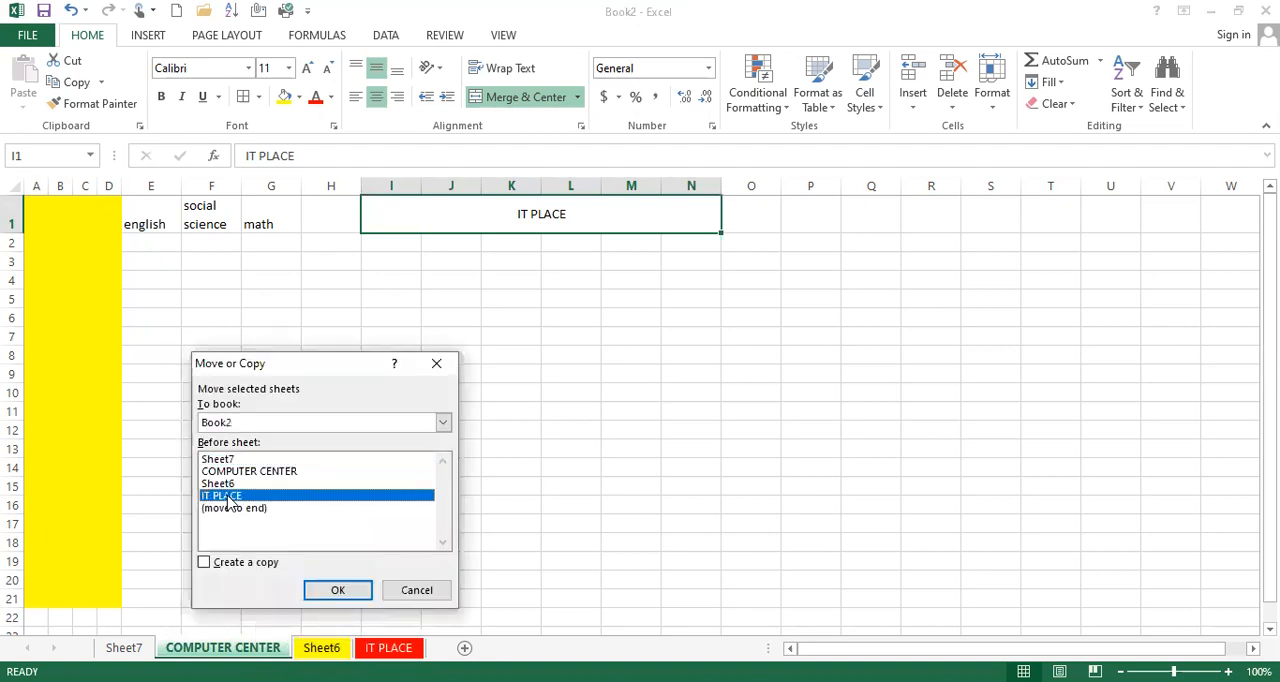
left_click(337, 591)
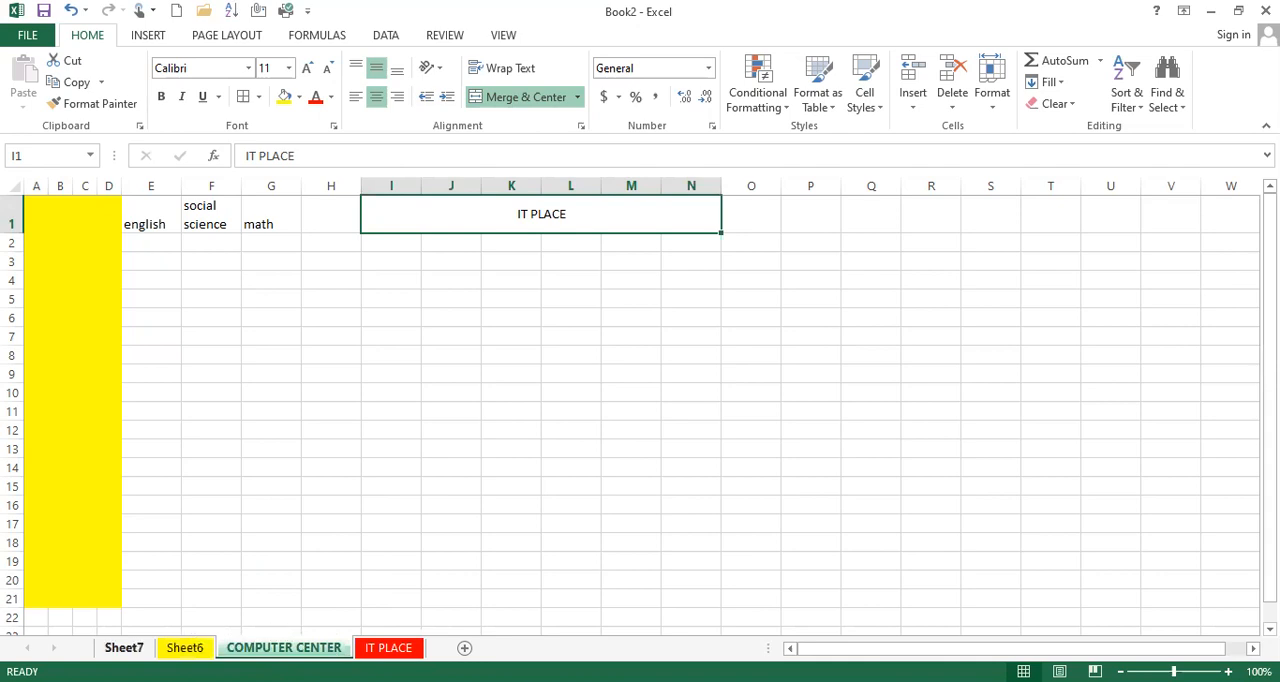
Step: Move Sheet7 to the end of Book2 with Move or Copy
right_click(132, 648)
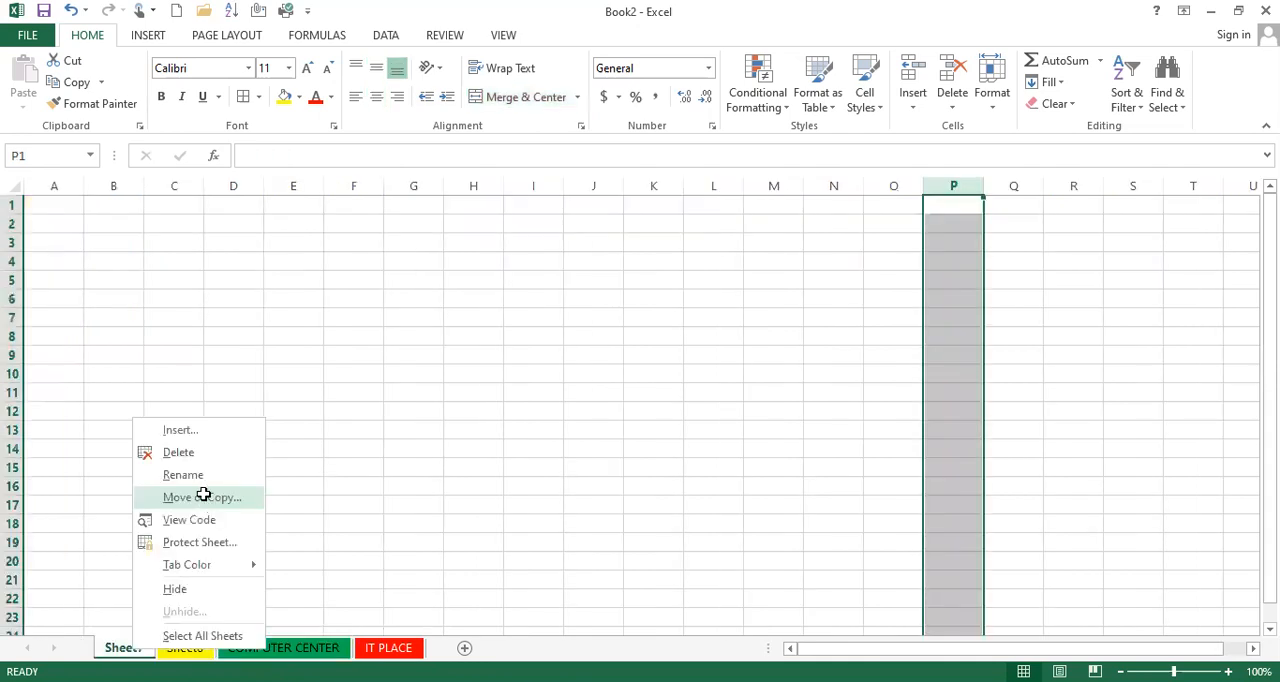
left_click(203, 497)
left_click(120, 510)
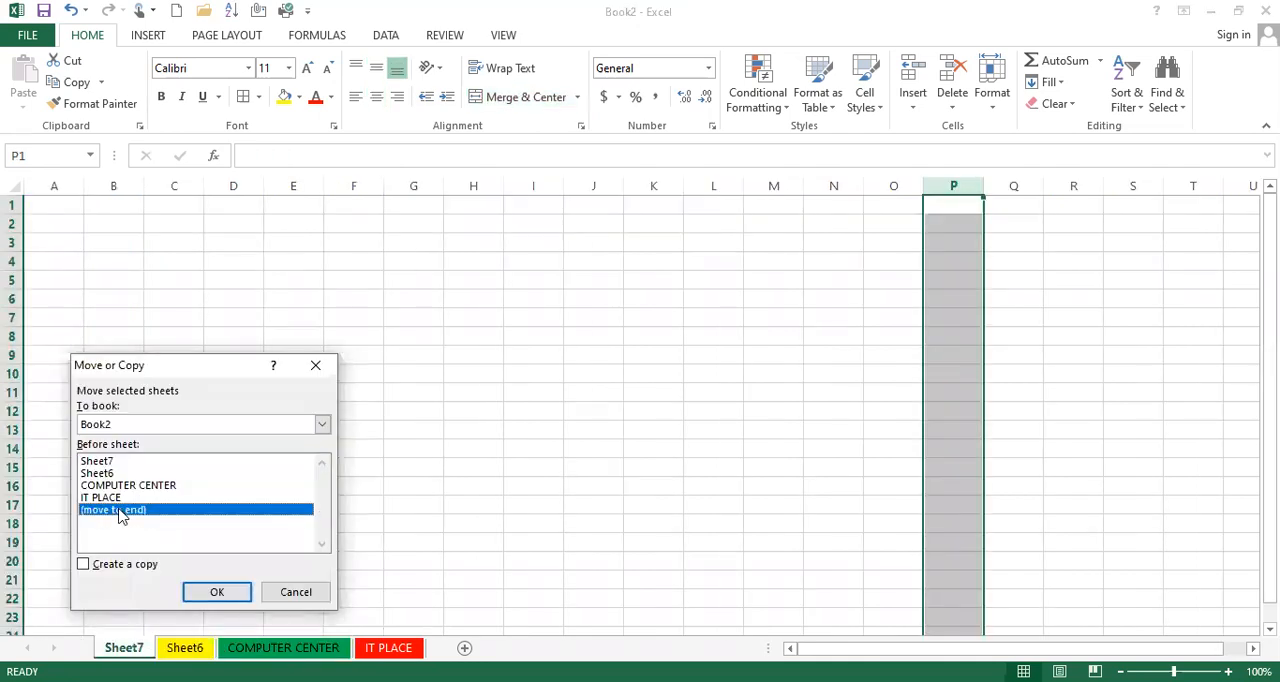
left_click(205, 595)
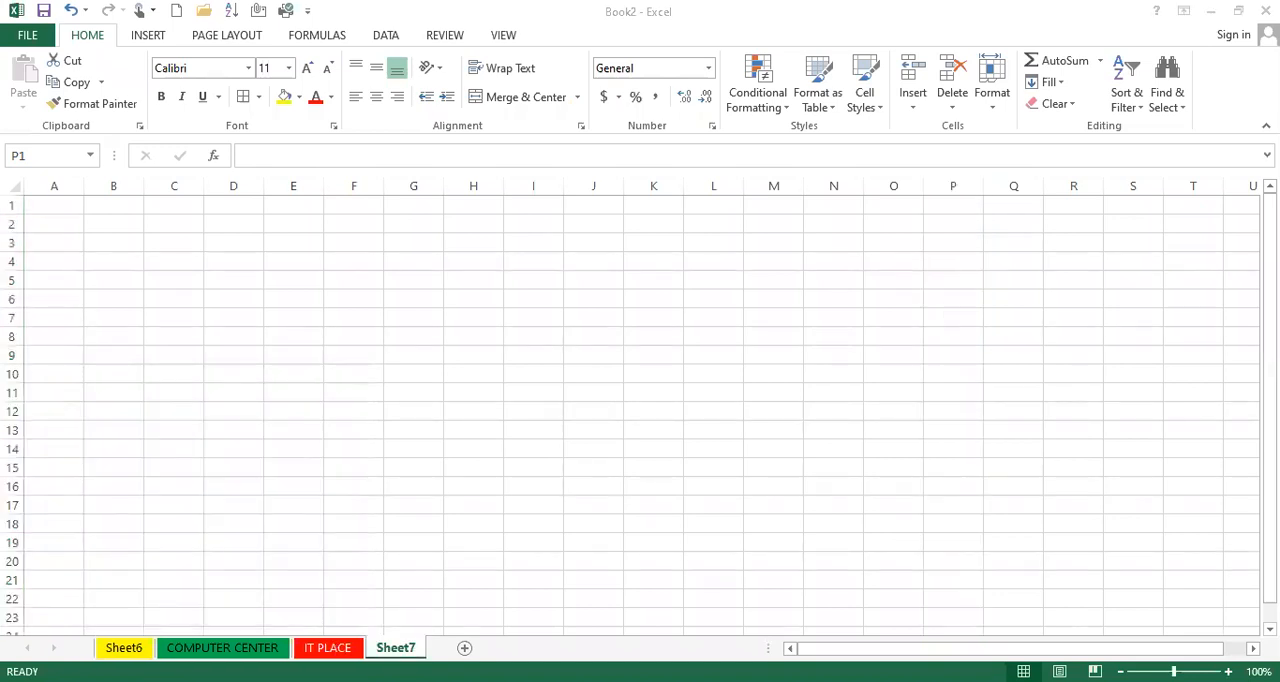
Step: Switch to the COMPUTER CENTER sheet and review the available cell and sheet Format options, including tab color
left_click(298, 648)
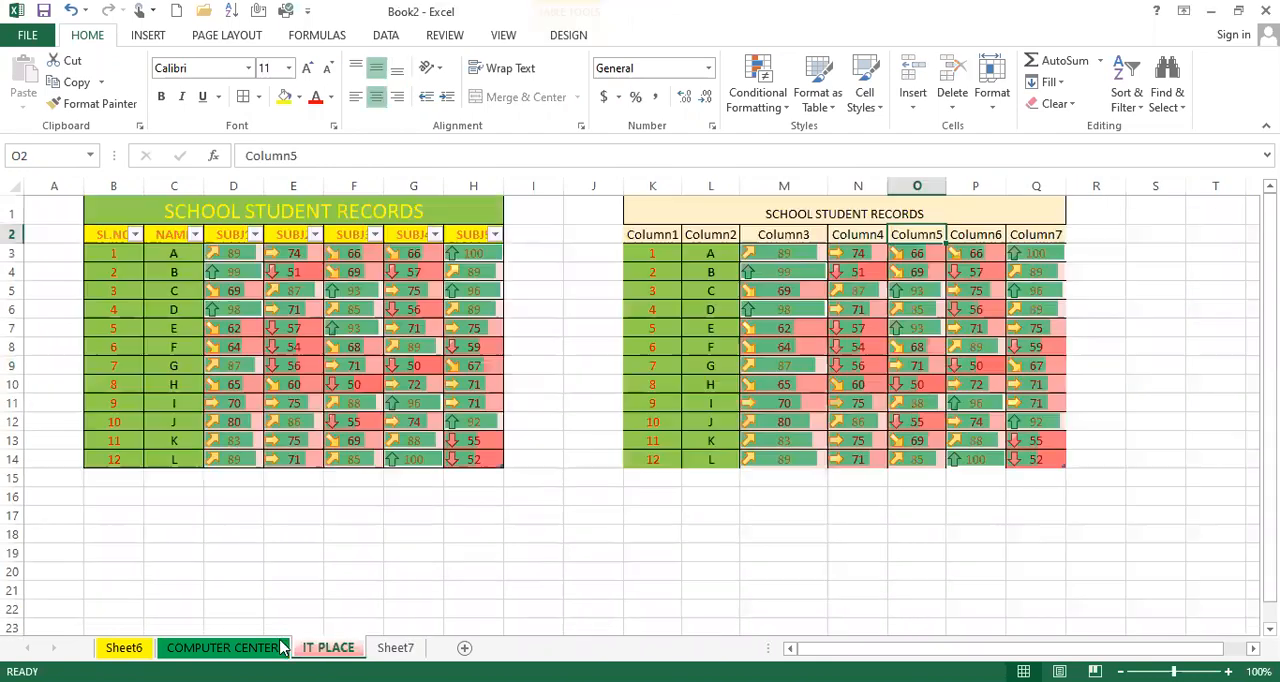
left_click(262, 648)
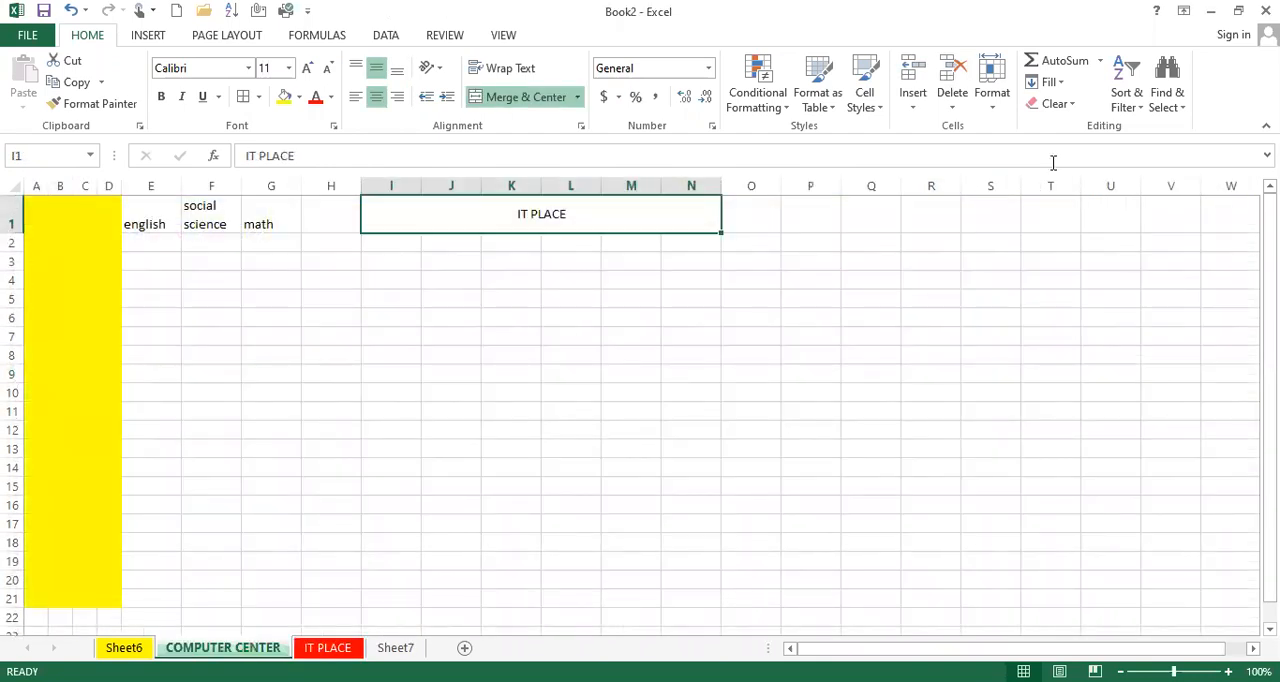
left_click(990, 95)
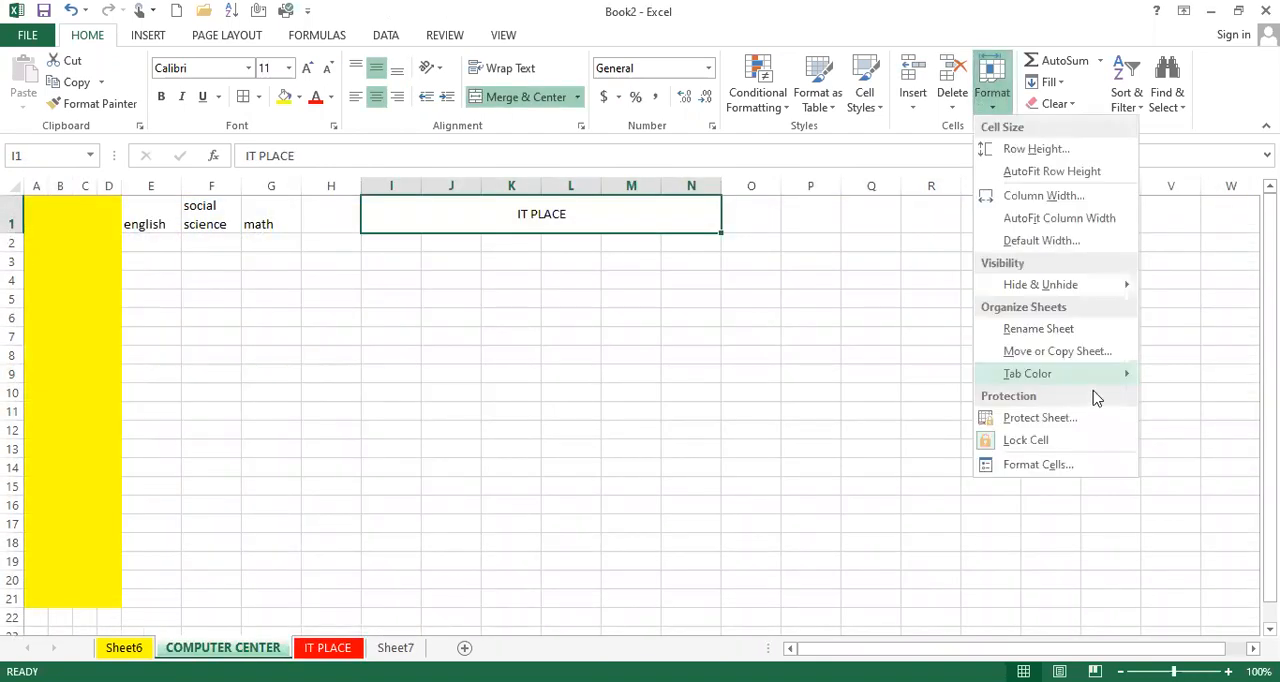
mouse_move(1085, 373)
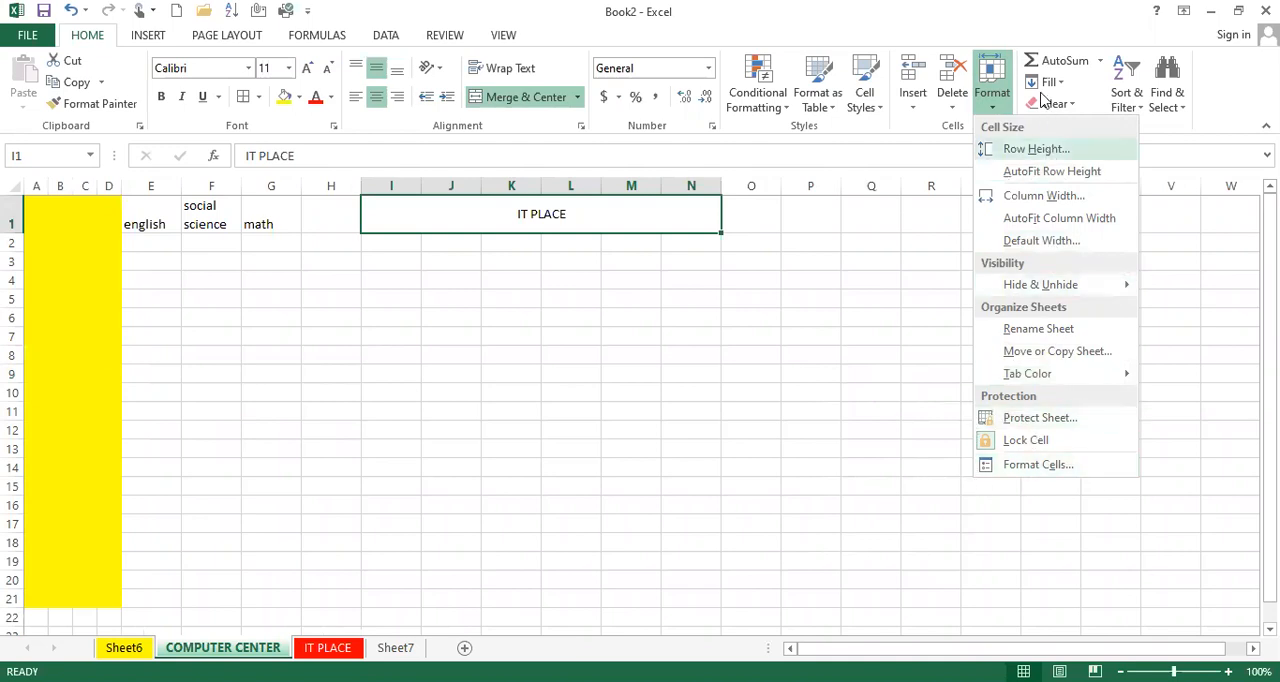
left_click(995, 115)
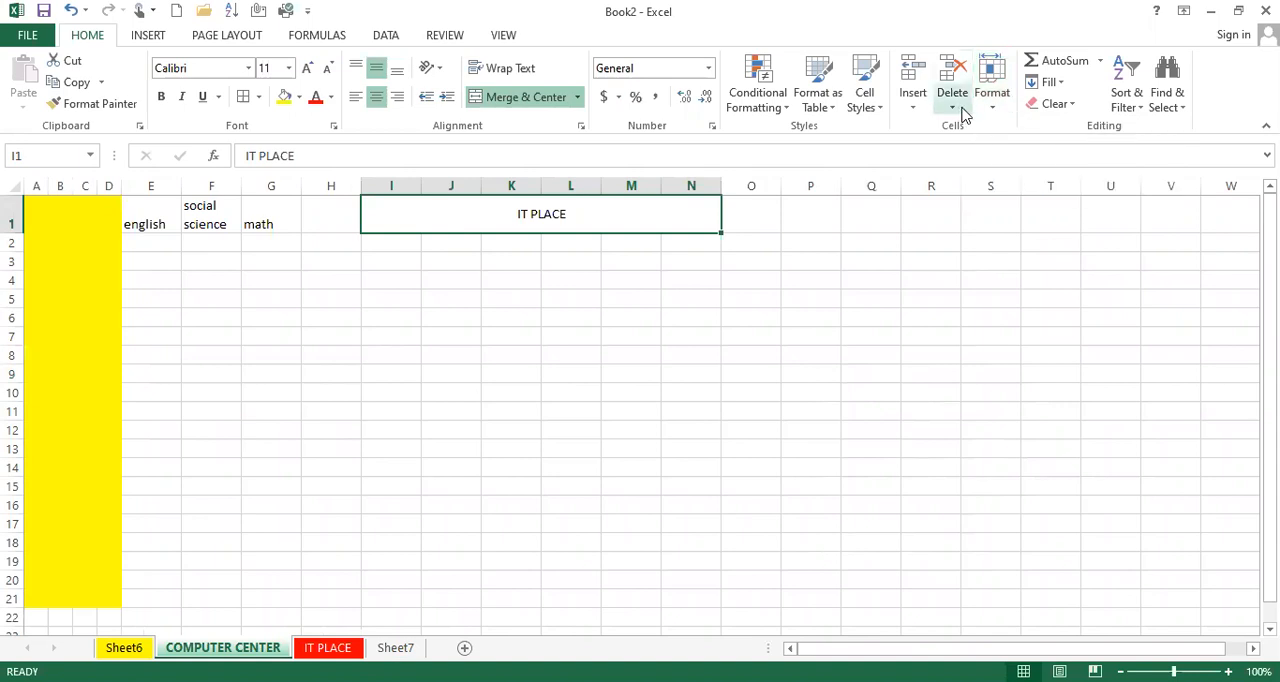
left_click(486, 318)
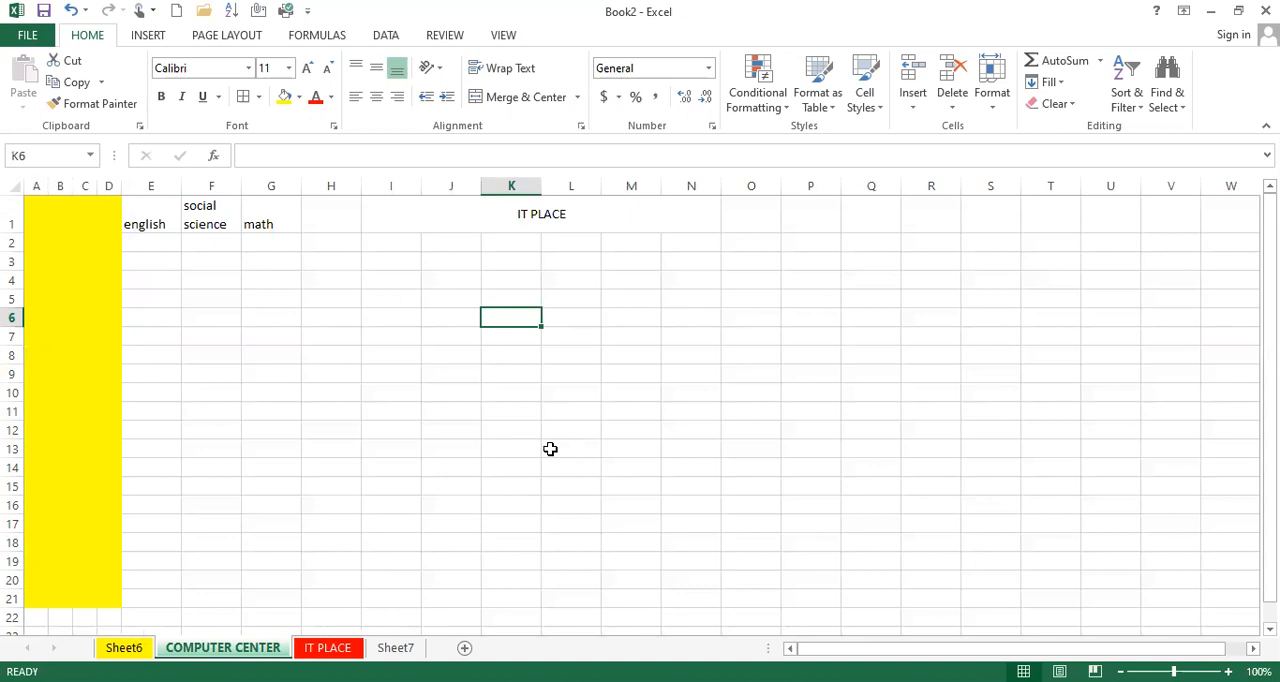
left_click(992, 110)
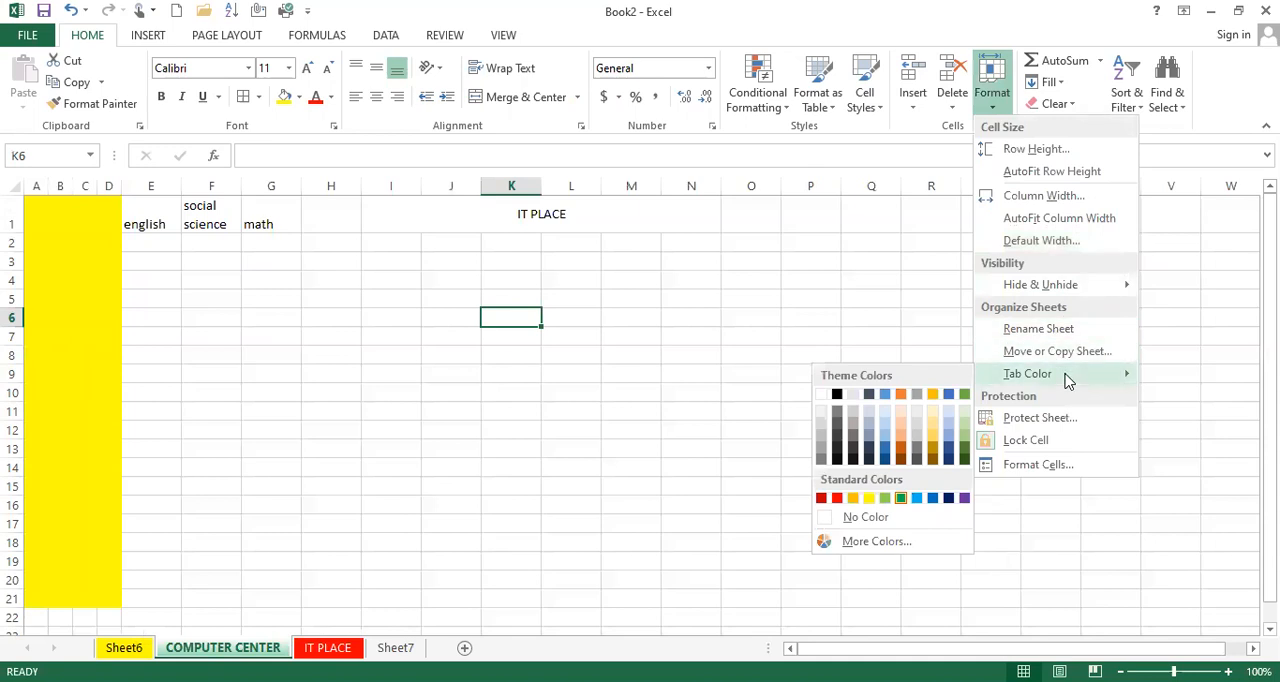
left_click(977, 9)
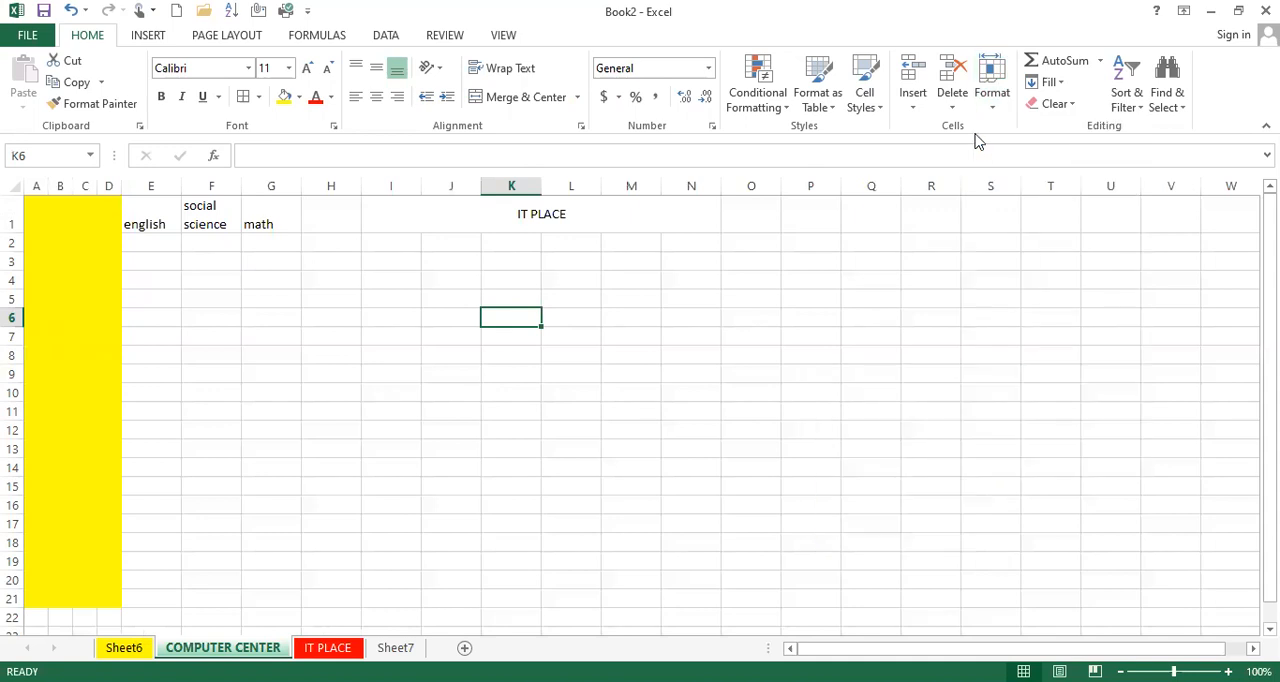